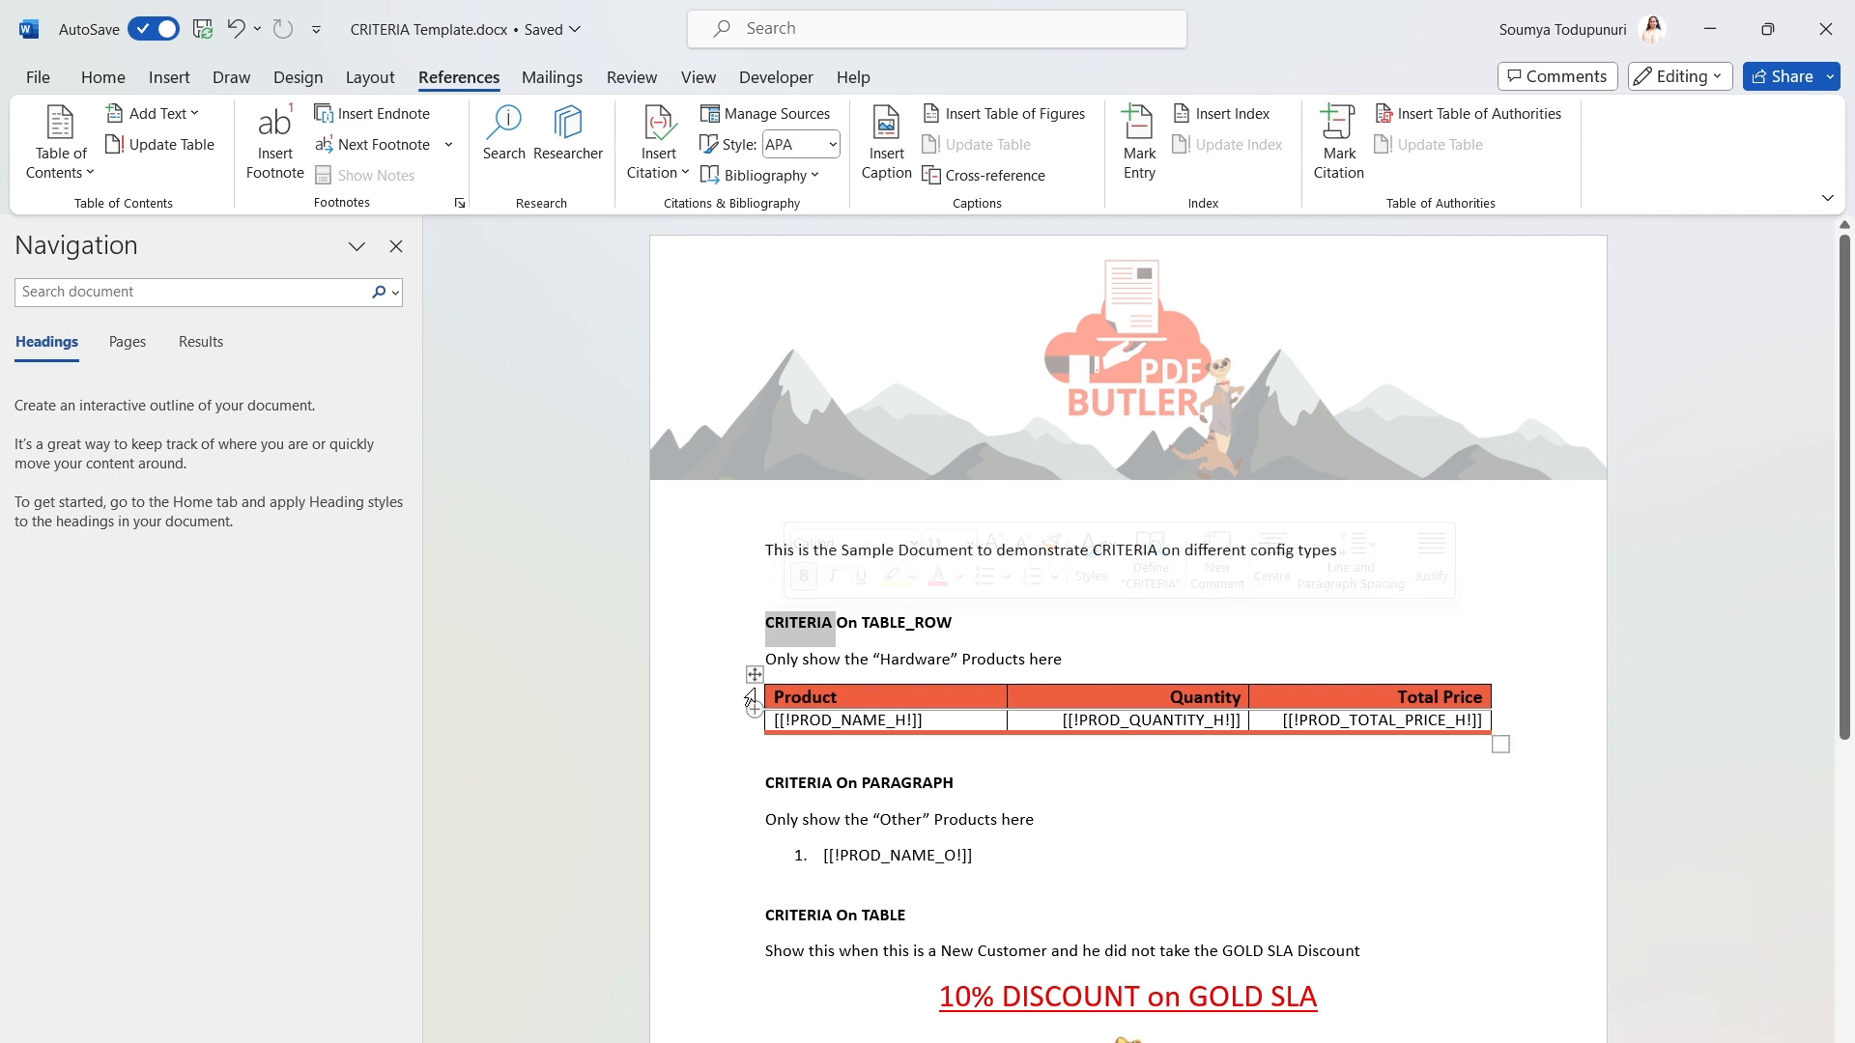
Step: Examine the Word template's TABLE_ROW, PARAGRAPH and TABLE criteria sections, including the Hardware, Other and GOLD SLA discount content
{"action": "left_click", "coordinate": [756, 674]}
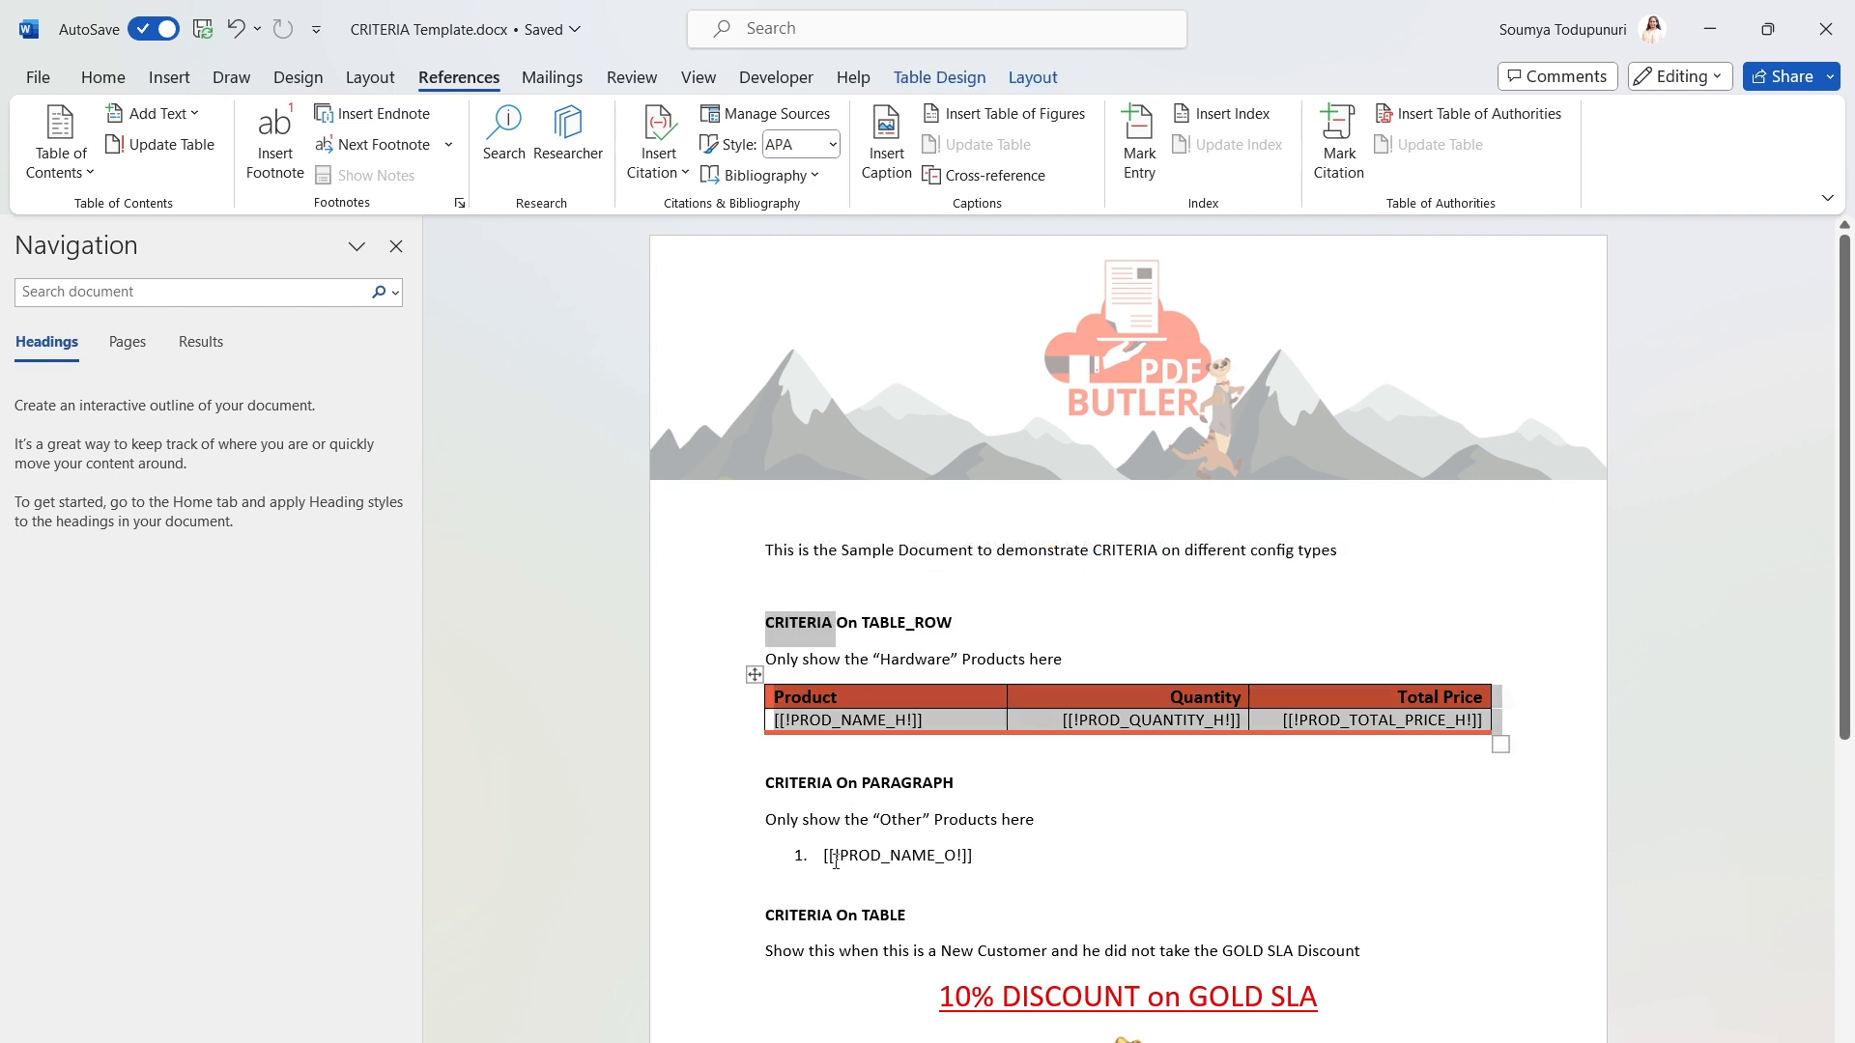
{"action": "left_click_drag", "start_coordinate": [824, 854], "coordinate": [978, 856]}
{"action": "scroll", "coordinate": [976, 862], "scroll_direction": "down", "scroll_amount": 2}
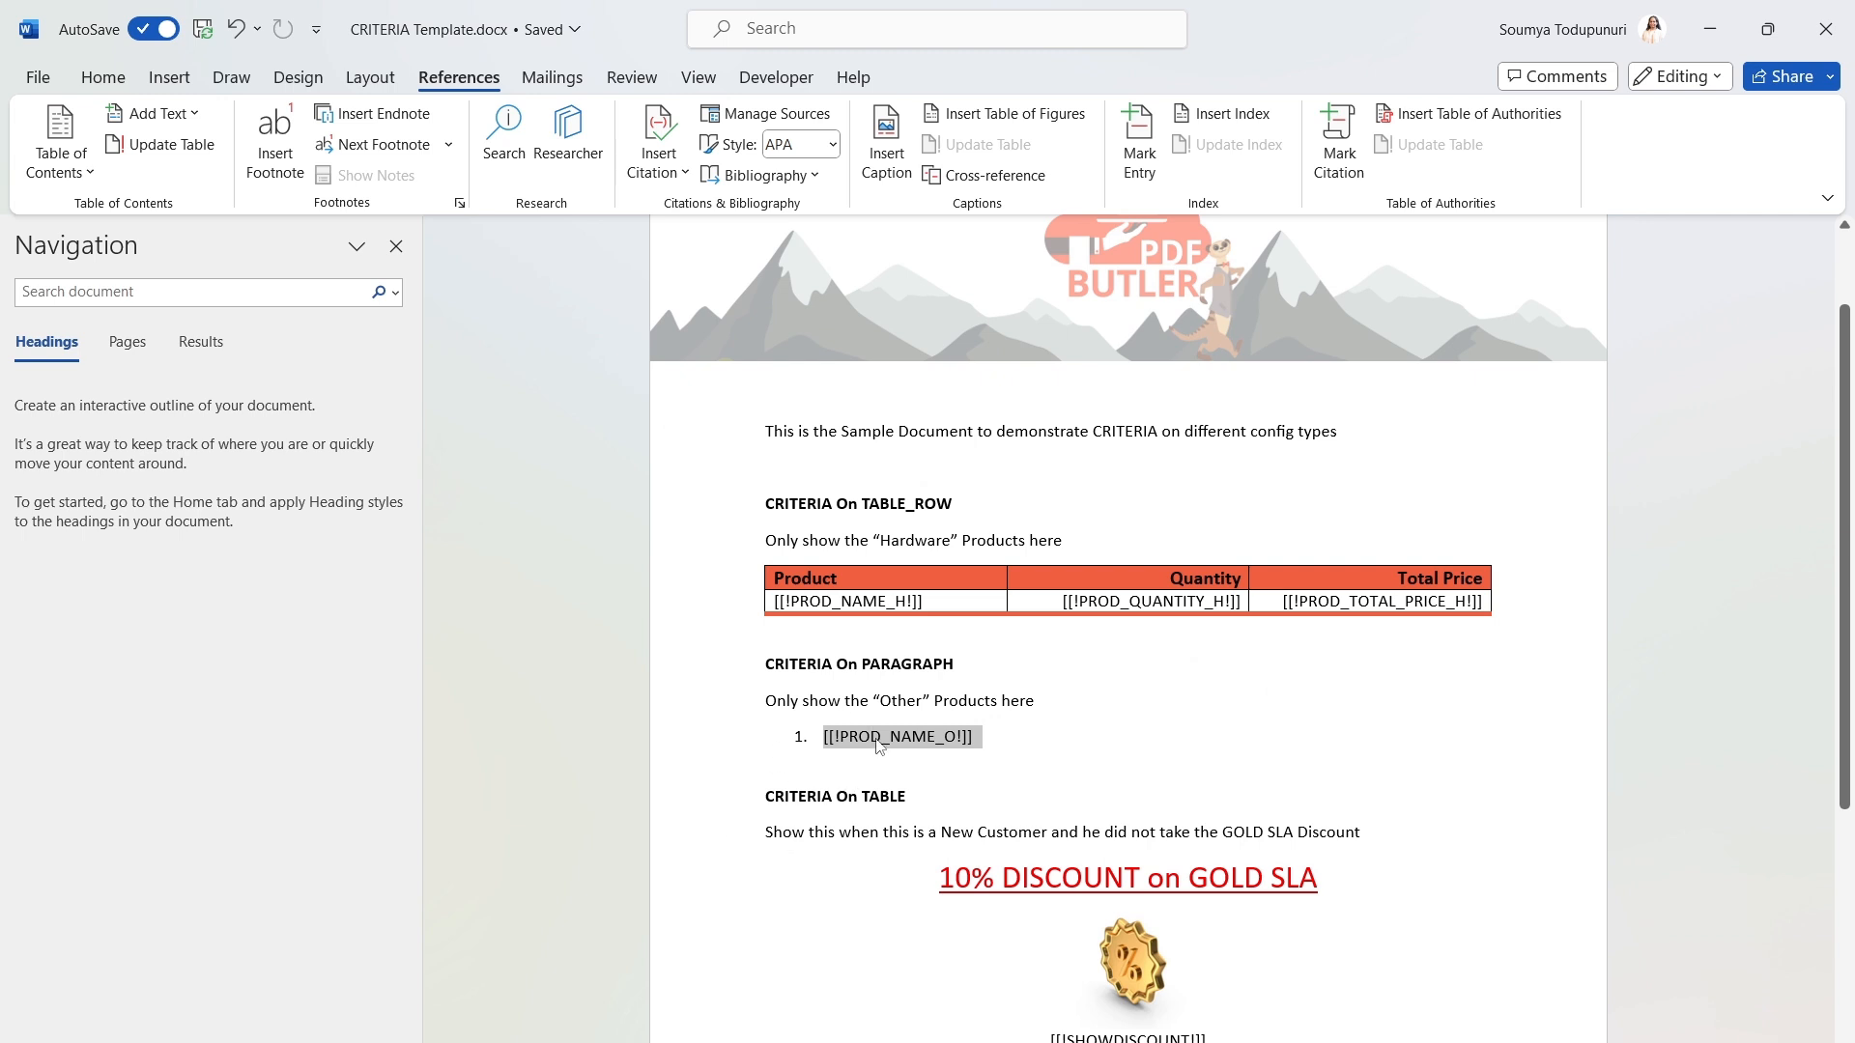
{"action": "scroll", "coordinate": [877, 739], "scroll_direction": "down", "scroll_amount": 3}
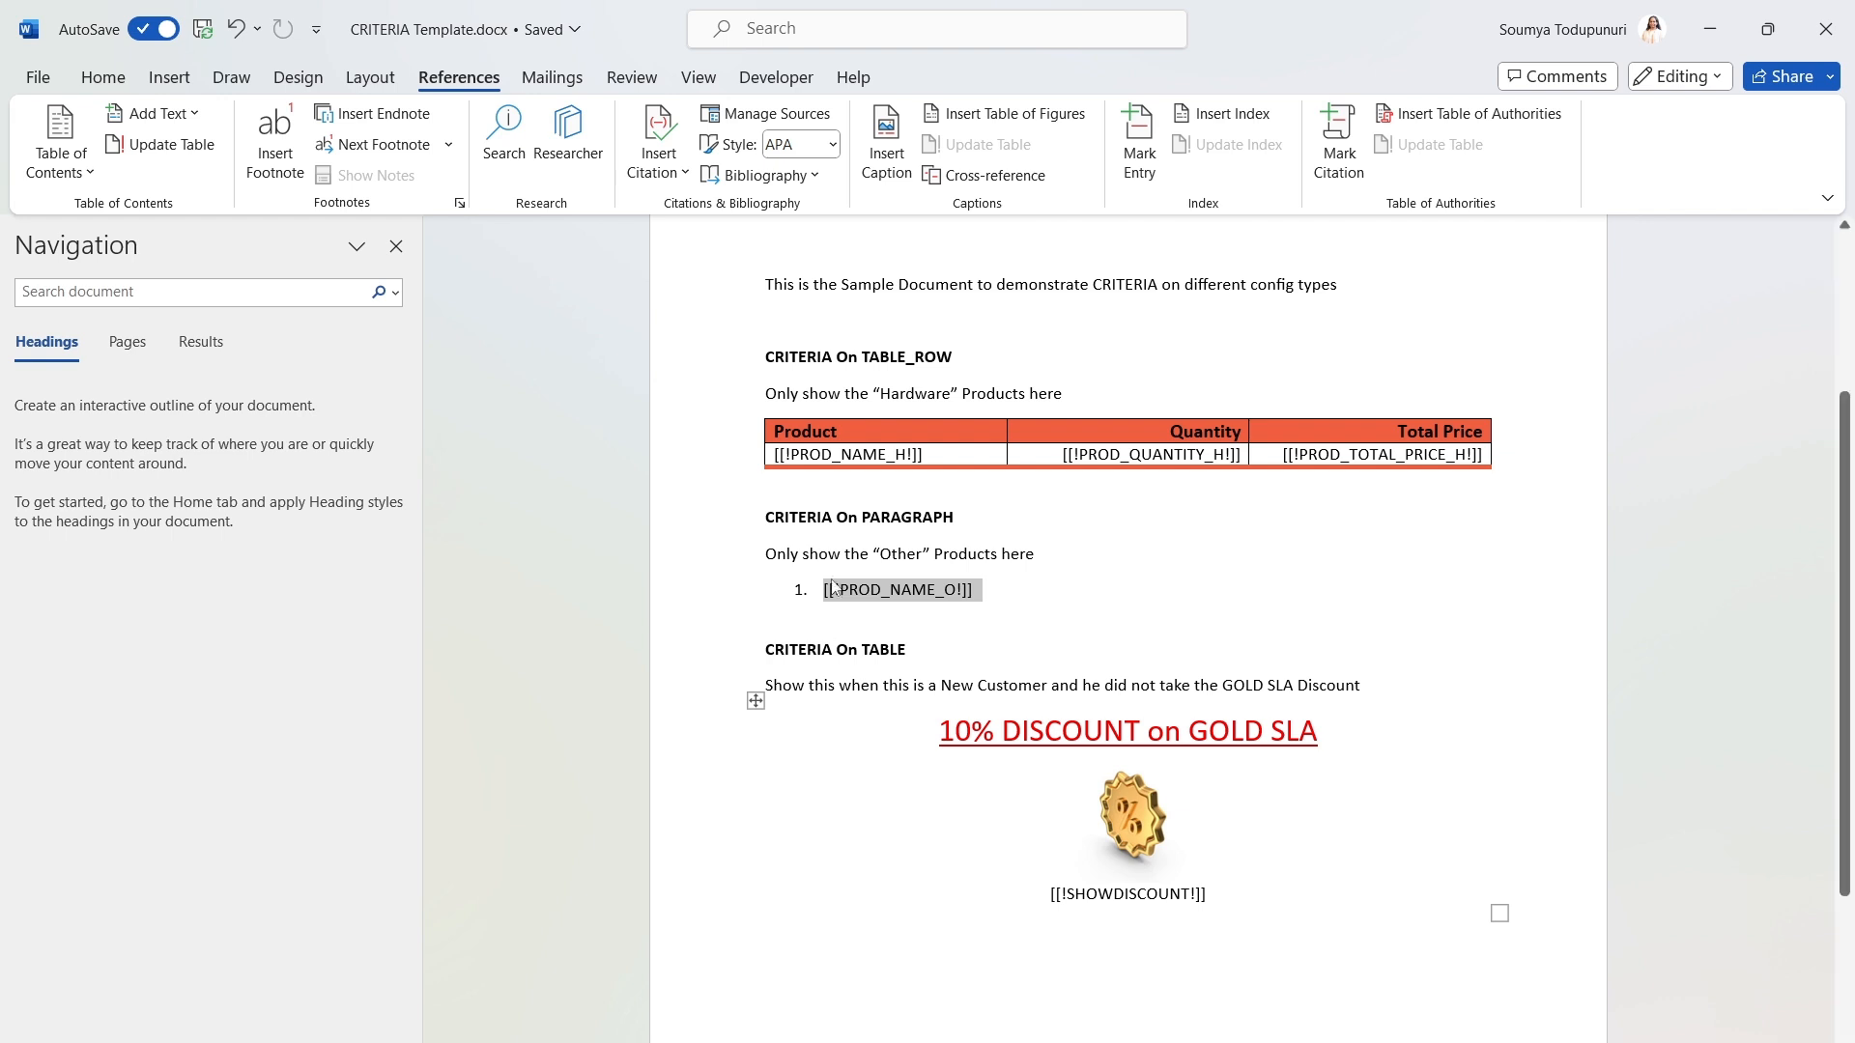
{"action": "scroll", "coordinate": [921, 447], "scroll_direction": "up", "scroll_amount": 2}
{"action": "scroll", "coordinate": [921, 447], "scroll_direction": "down", "scroll_amount": 1}
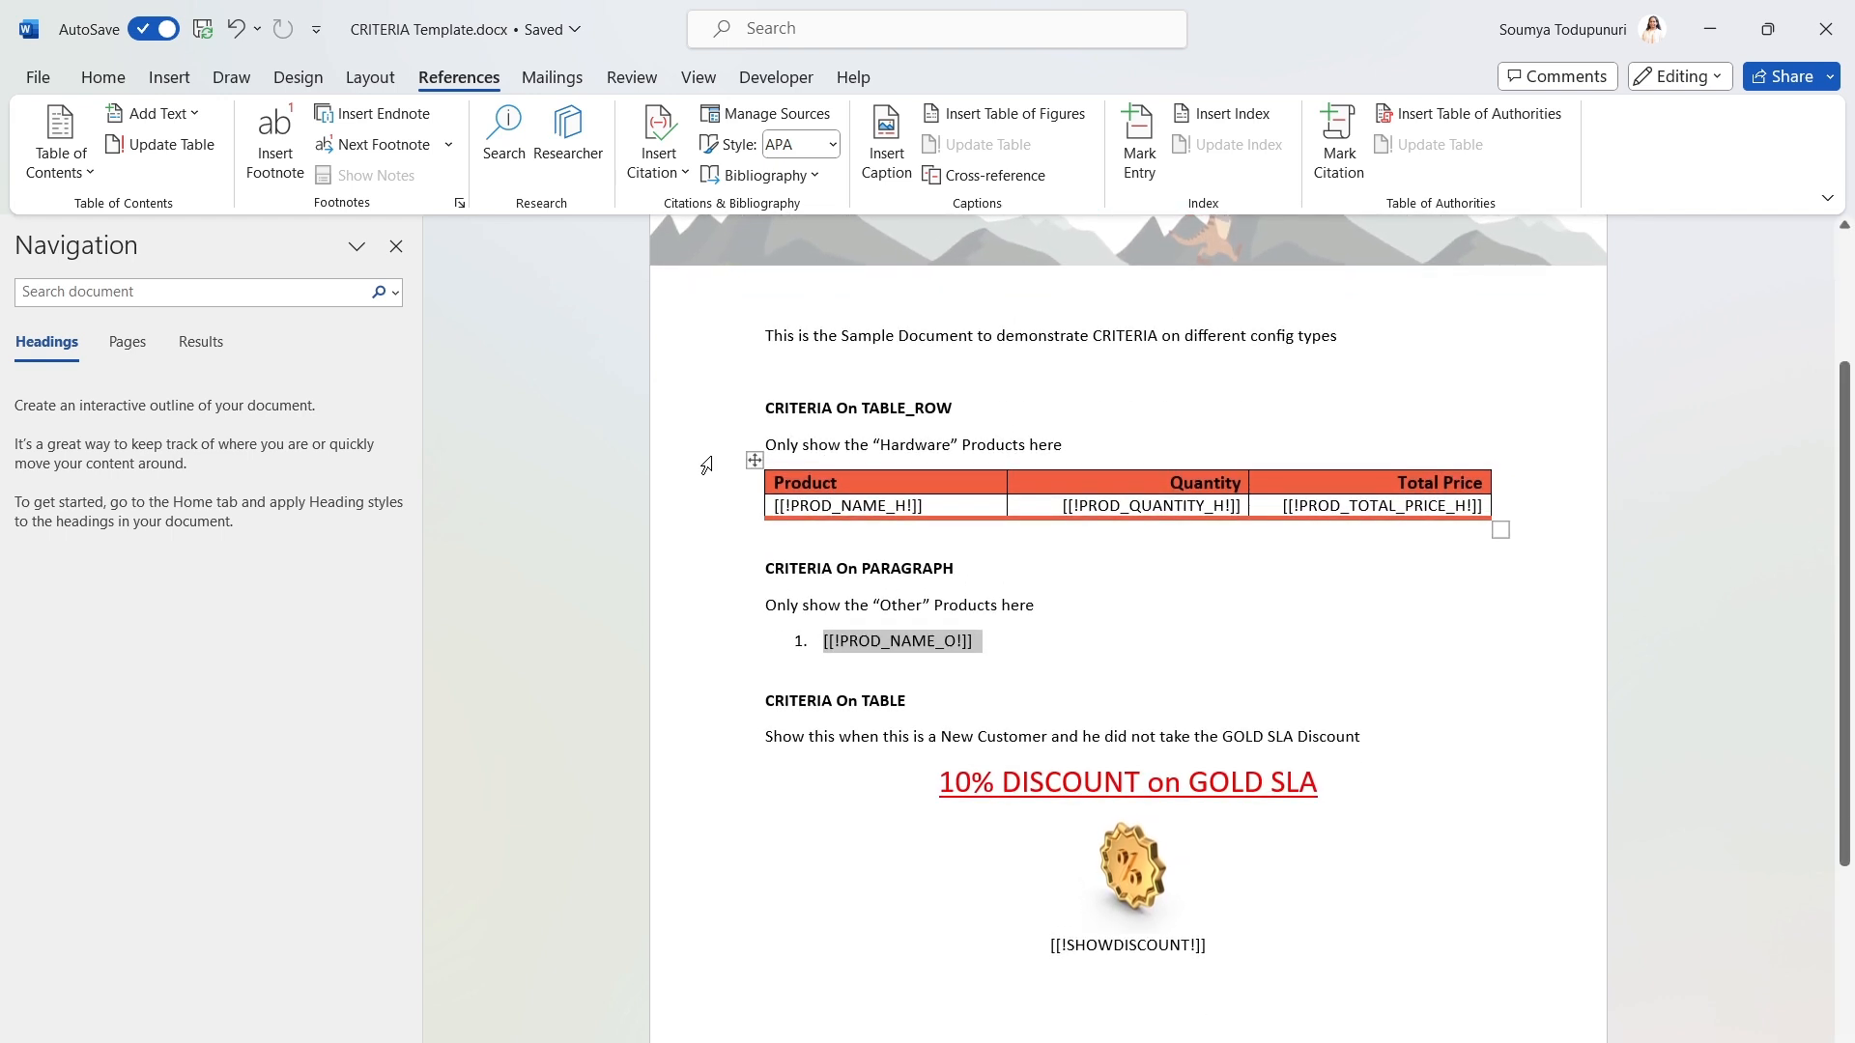
{"action": "left_click", "coordinate": [753, 456]}
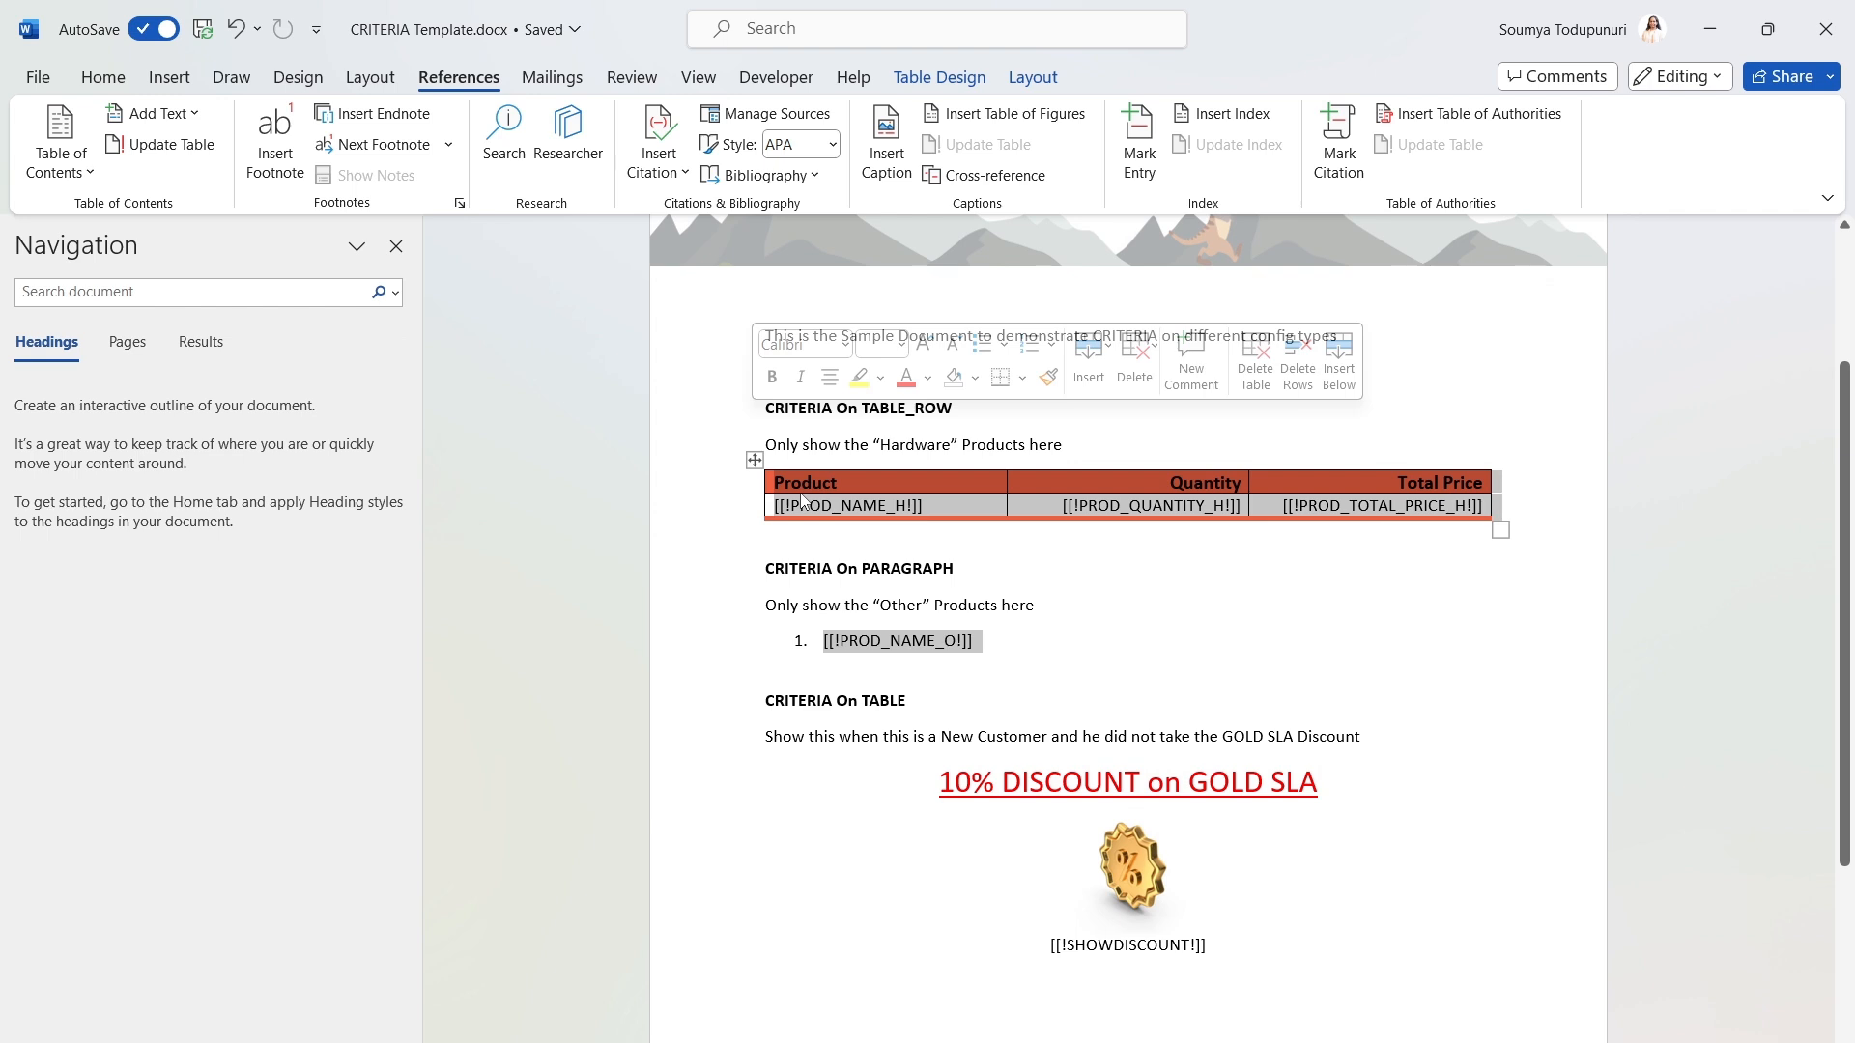
{"action": "double_click", "coordinate": [910, 447]}
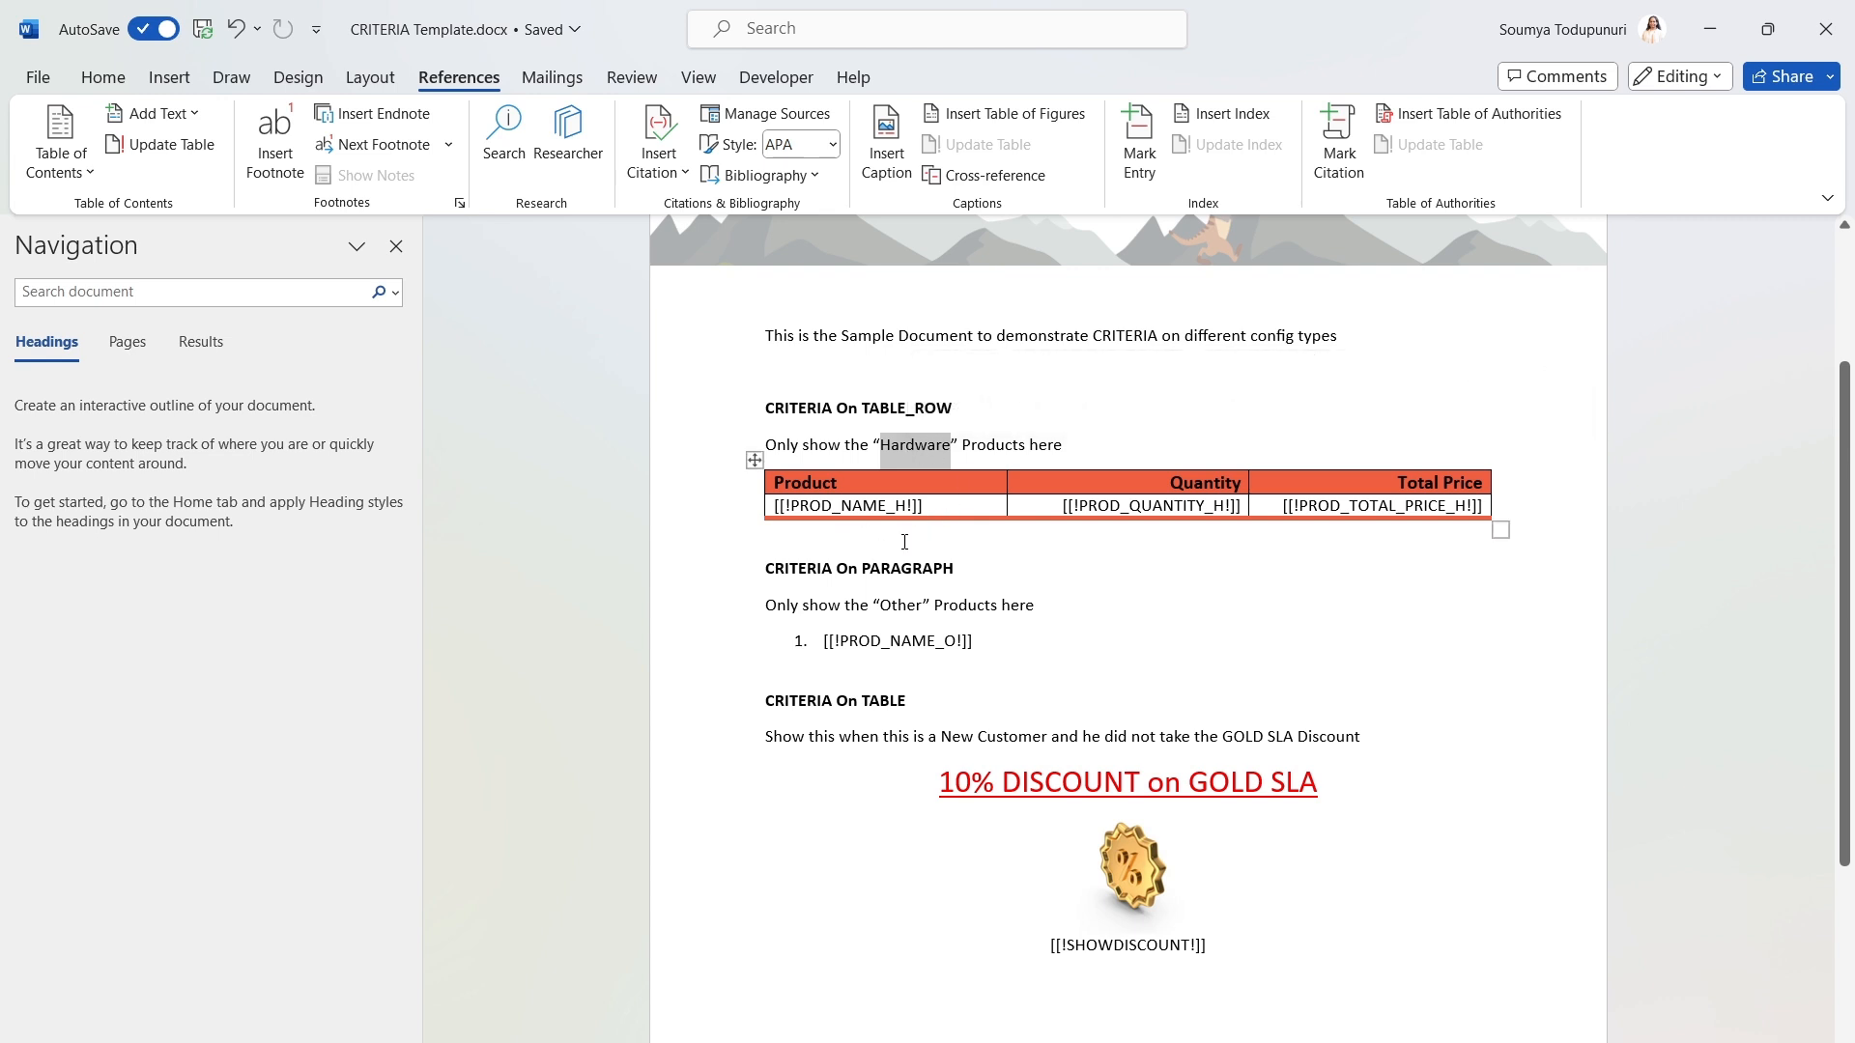
{"action": "left_click_drag", "start_coordinate": [824, 644], "coordinate": [983, 643]}
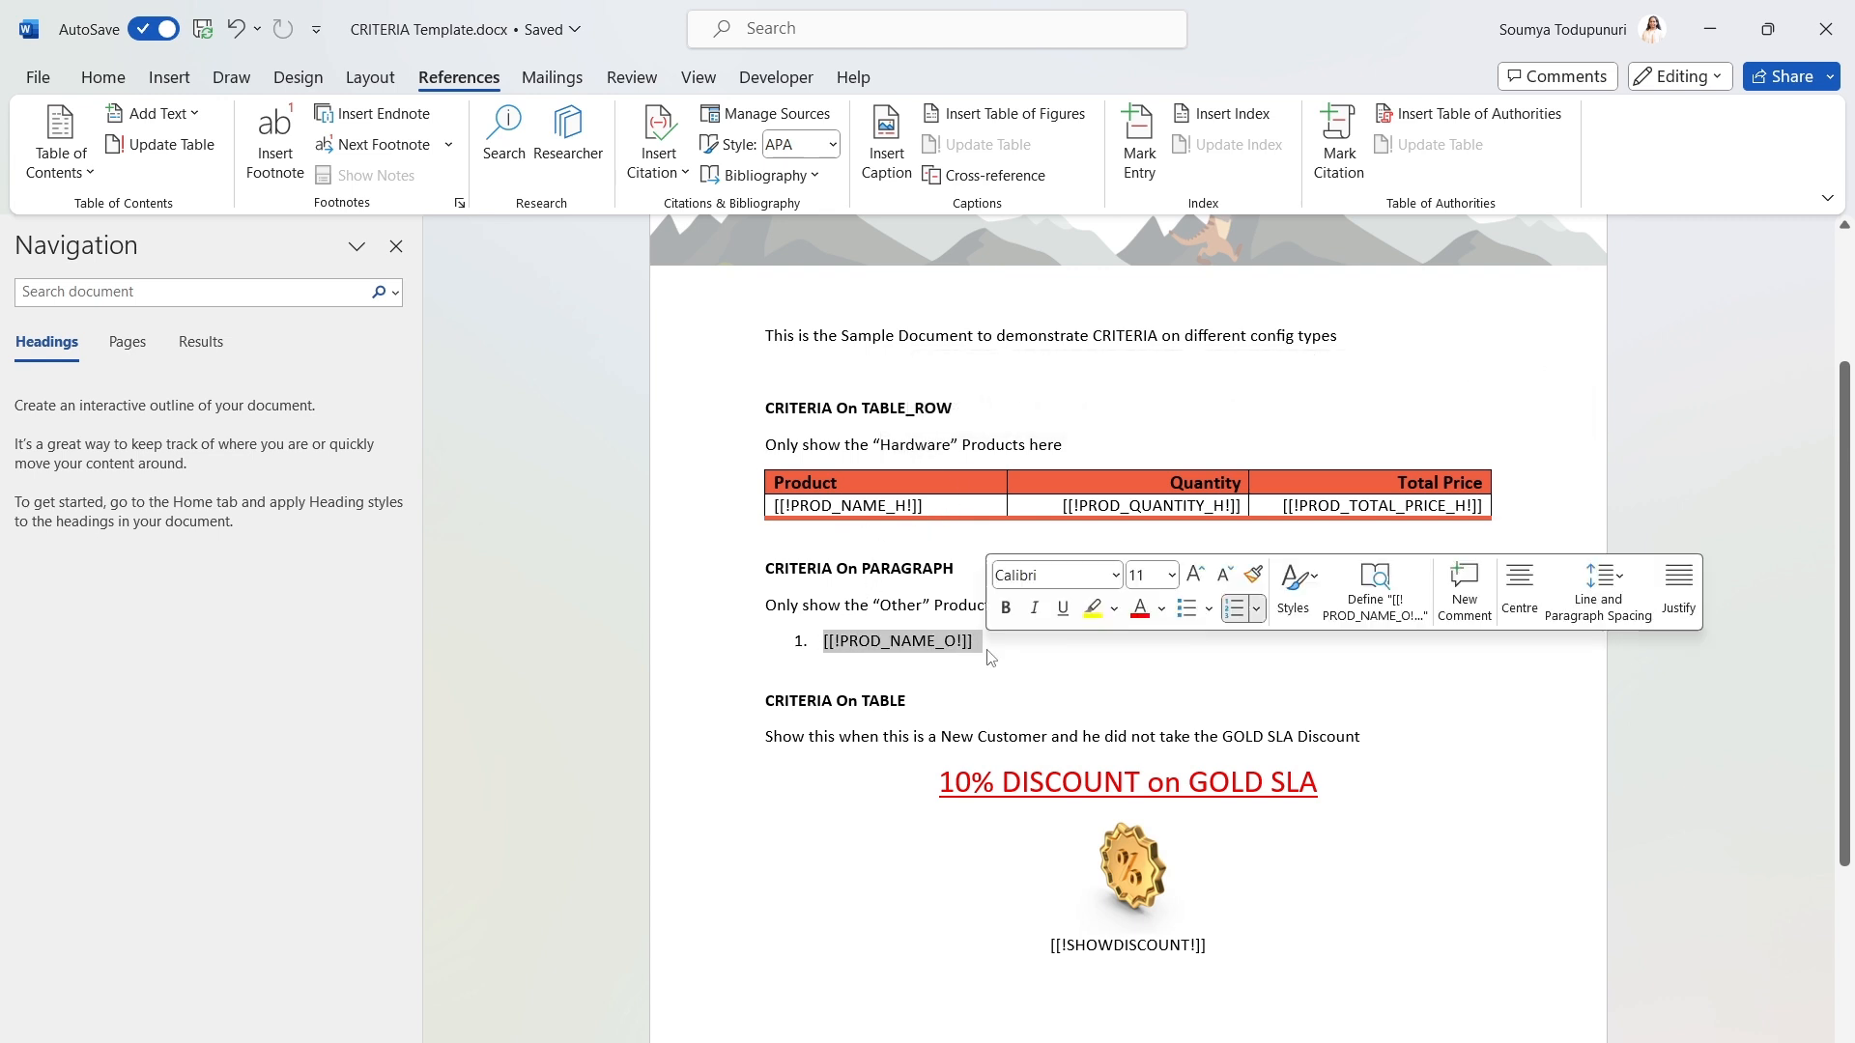
{"action": "scroll", "coordinate": [991, 658], "scroll_direction": "down", "scroll_amount": 1}
{"action": "scroll", "coordinate": [990, 658], "scroll_direction": "down", "scroll_amount": 1}
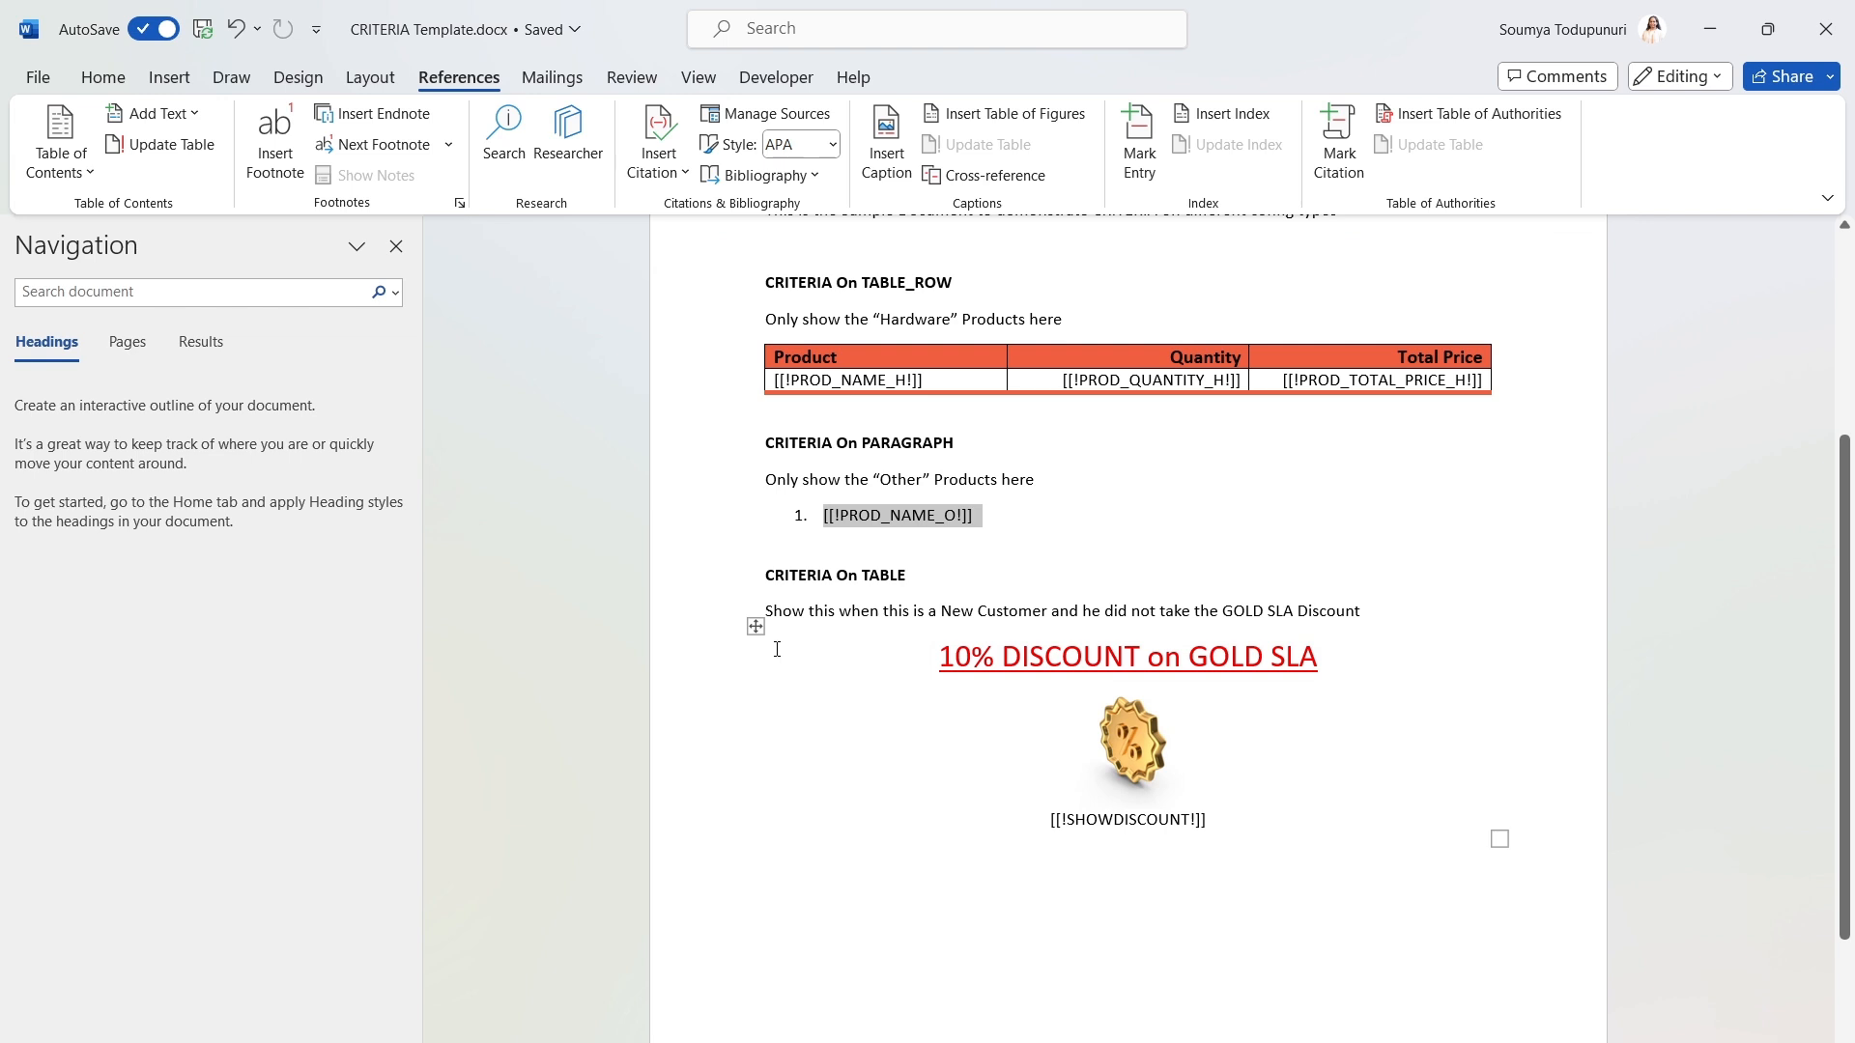
{"action": "left_click", "coordinate": [755, 627]}
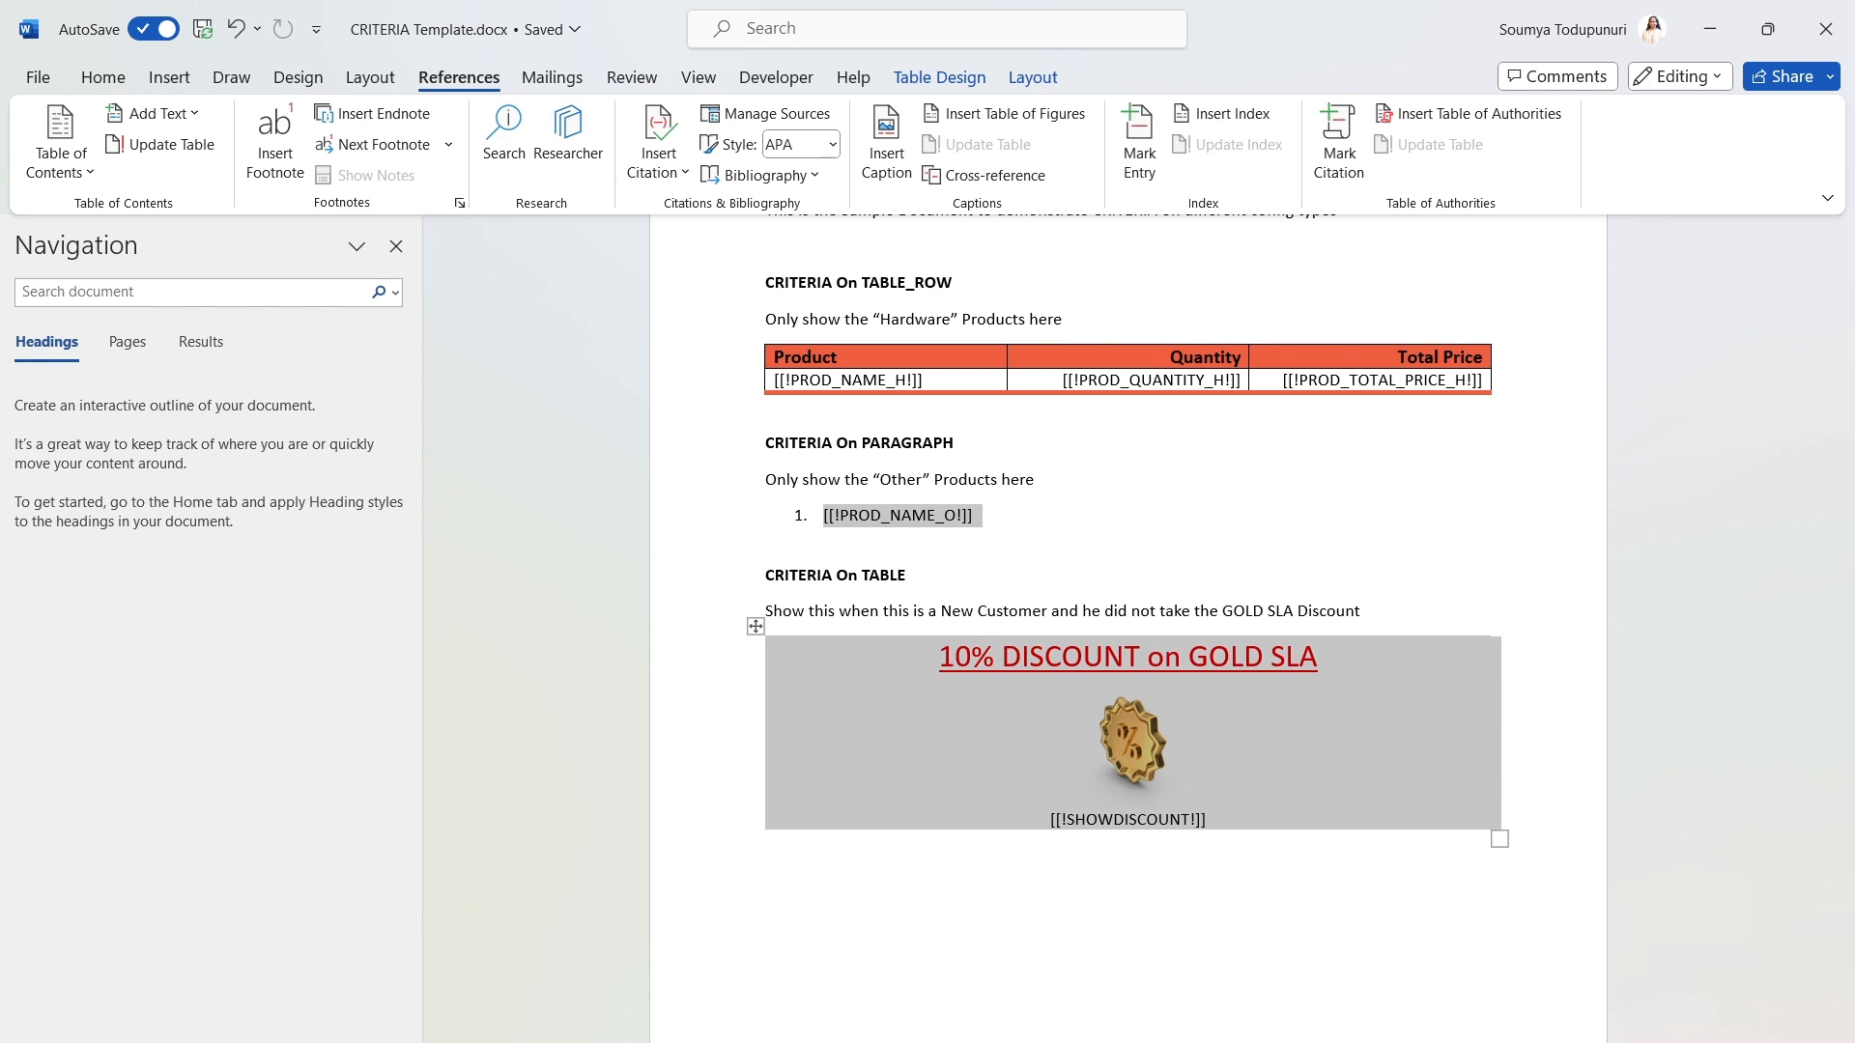
Step: Switch to Salesforce and review the full product list of the Burlington Textiles Weaving Plant Generator opportunity
{"action": "key", "text": "alt+Tab"}
{"action": "left_click", "coordinate": [541, 21]}
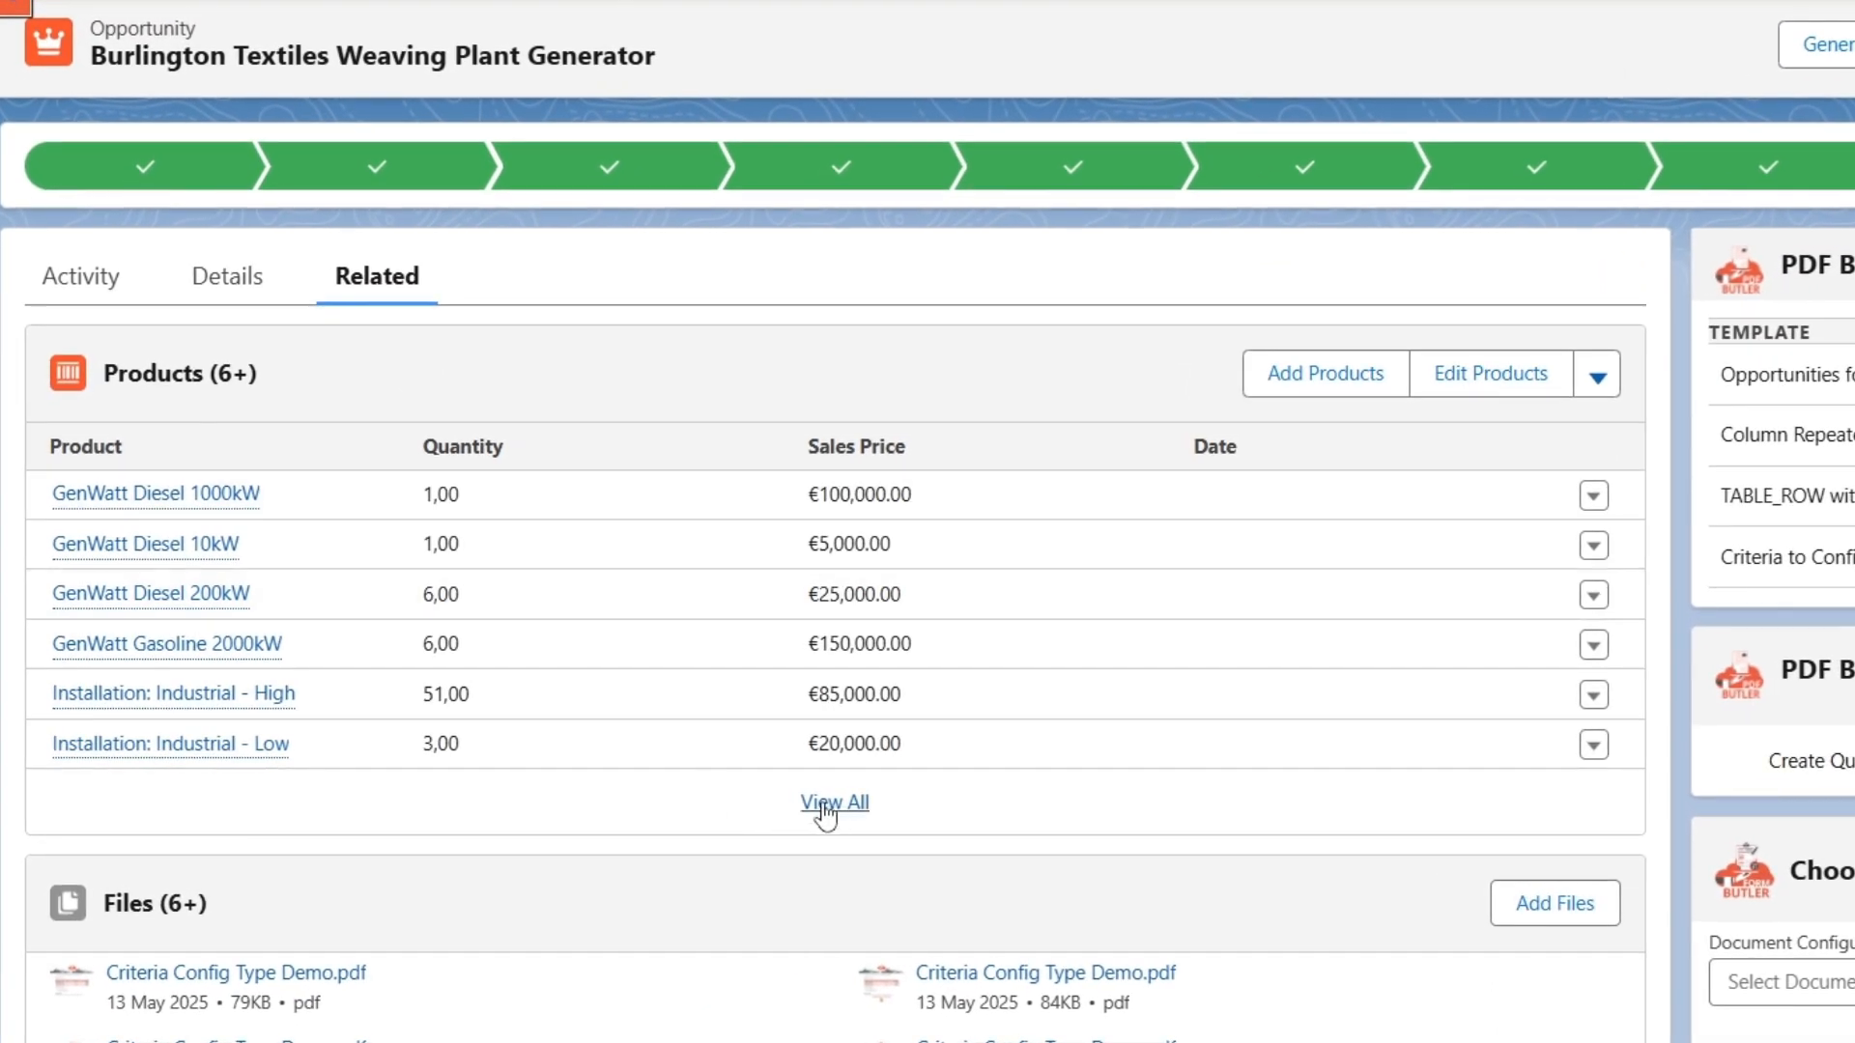
{"action": "left_click", "coordinate": [826, 812]}
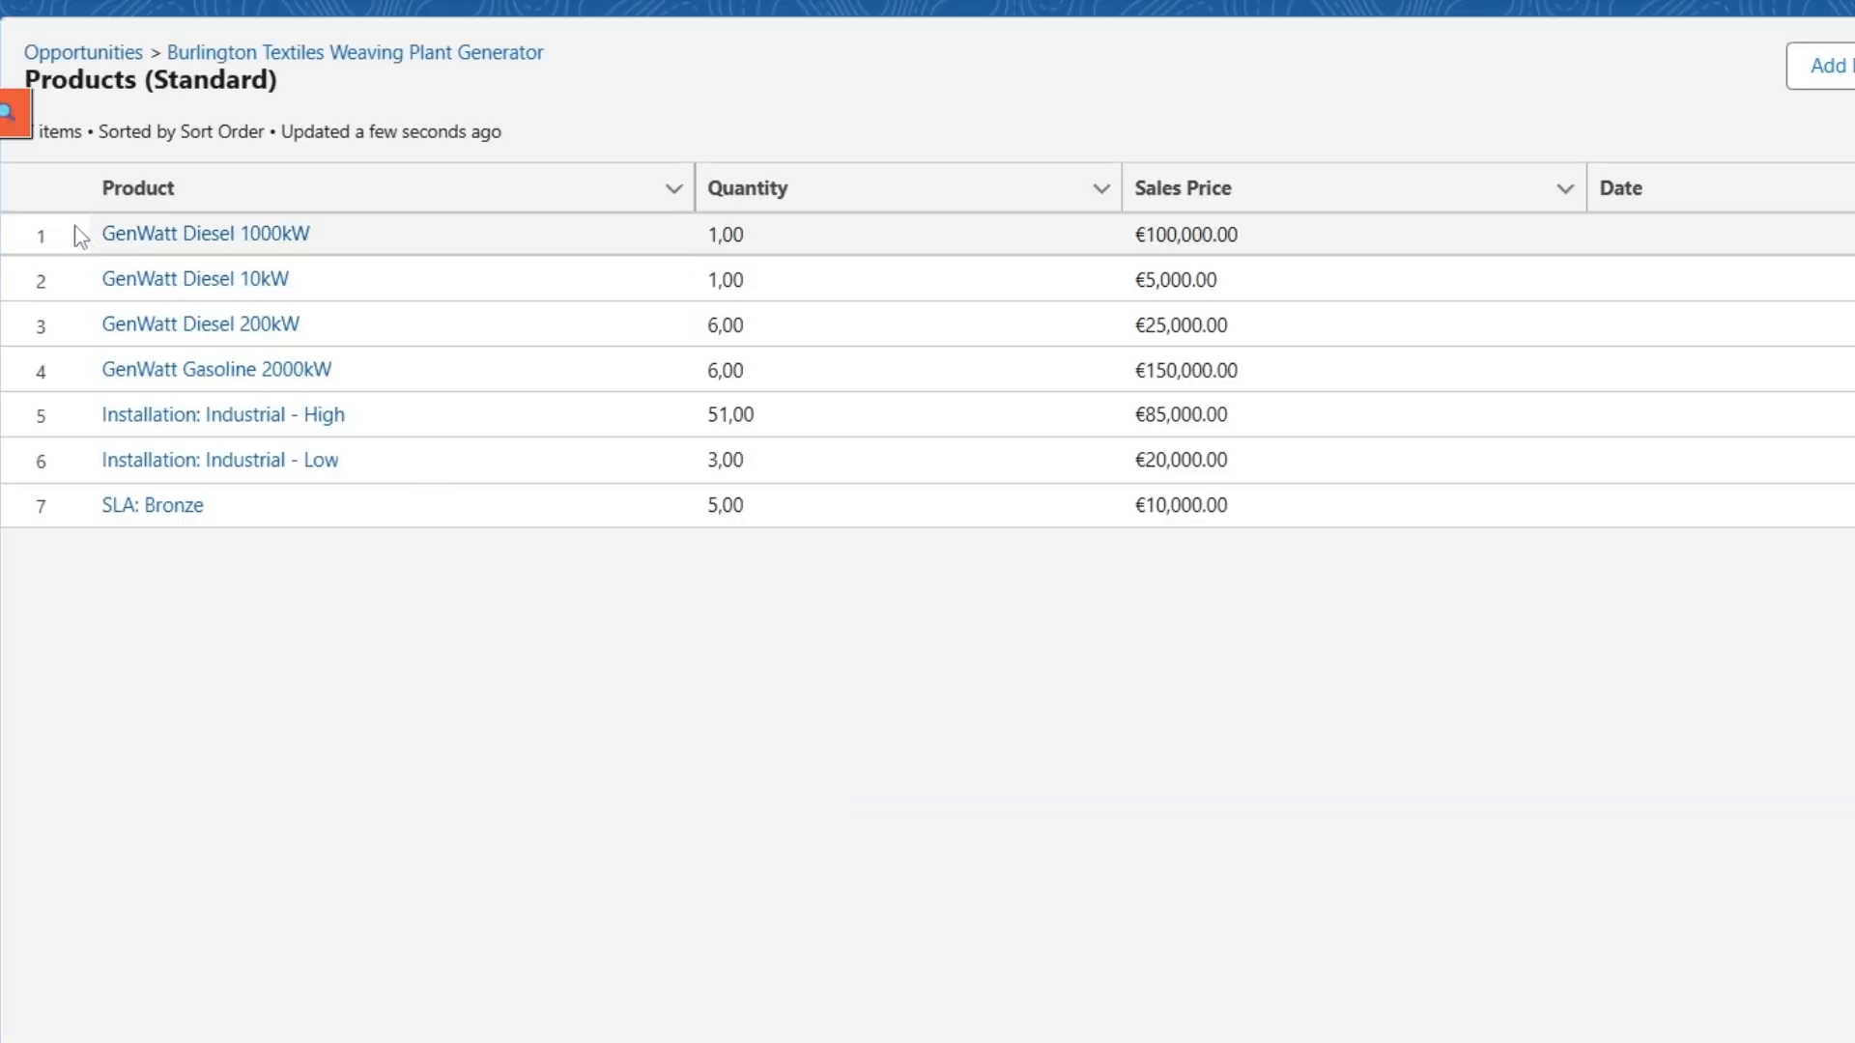
{"action": "left_click_drag", "start_coordinate": [74, 225], "coordinate": [373, 381]}
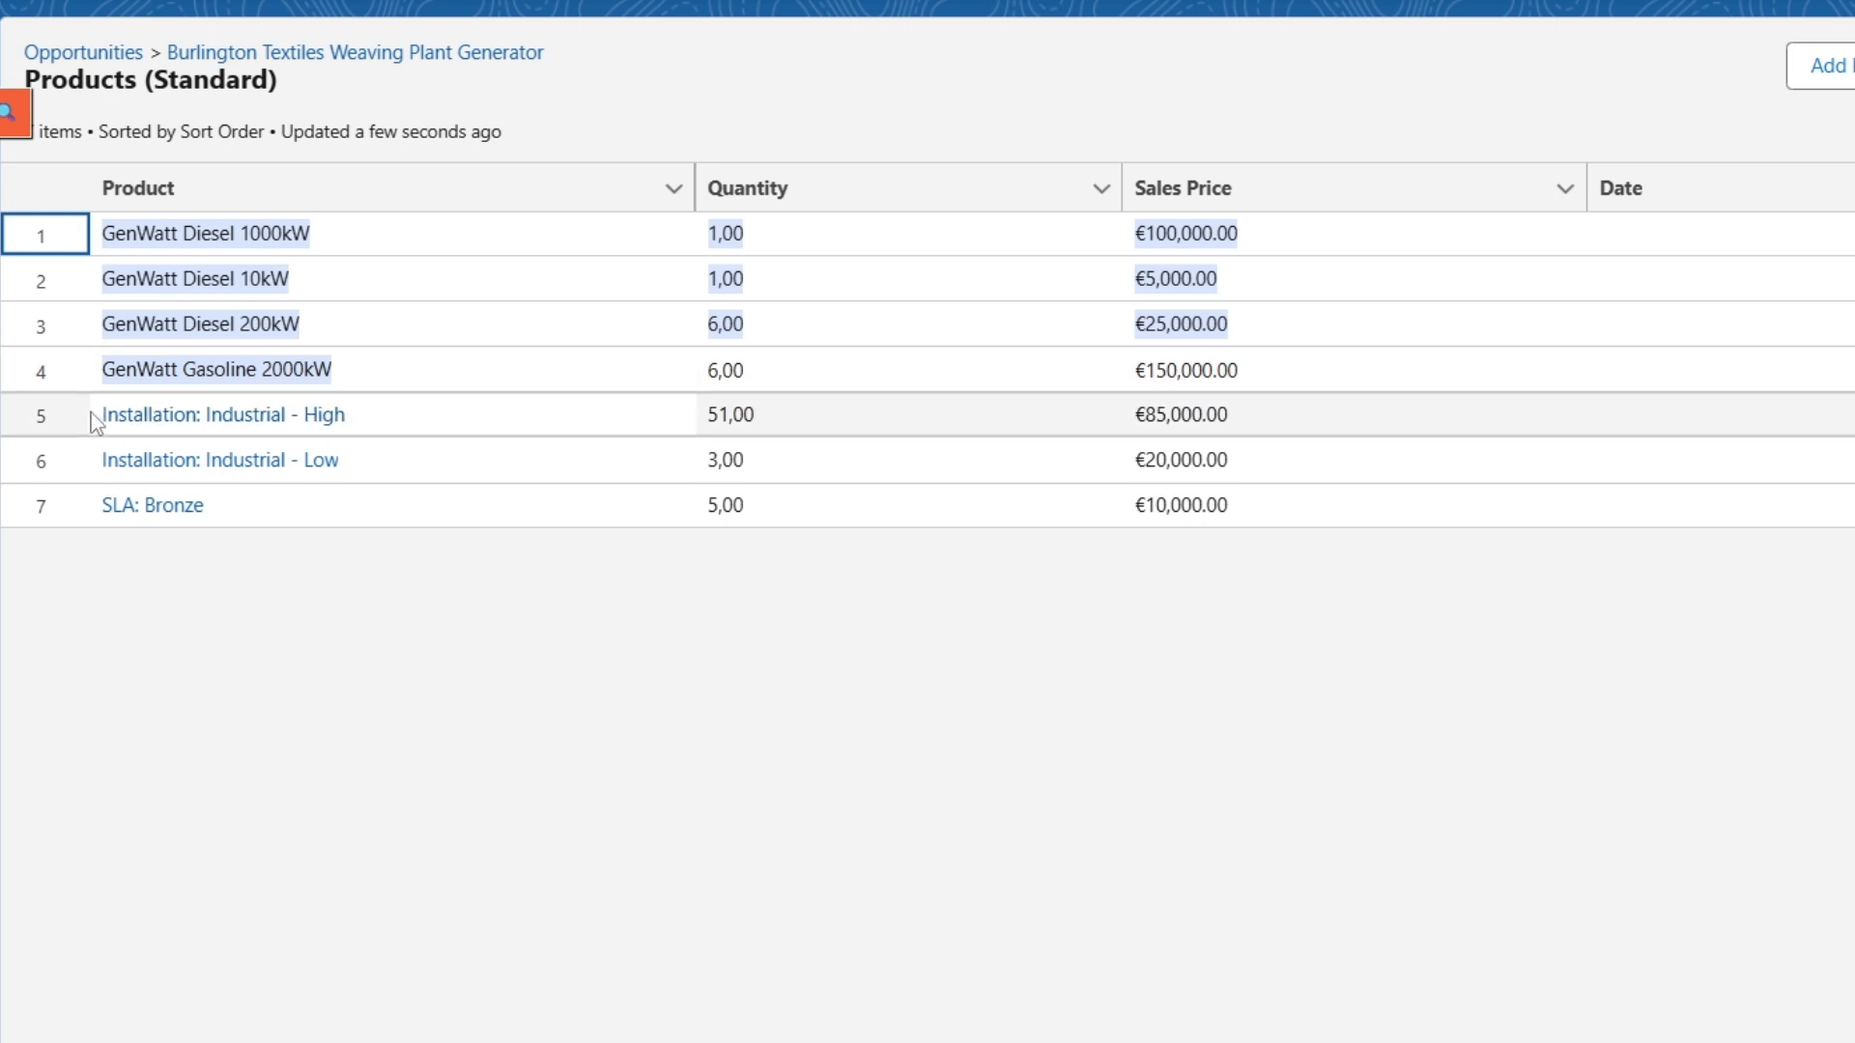
{"action": "left_click_drag", "start_coordinate": [97, 422], "coordinate": [261, 534]}
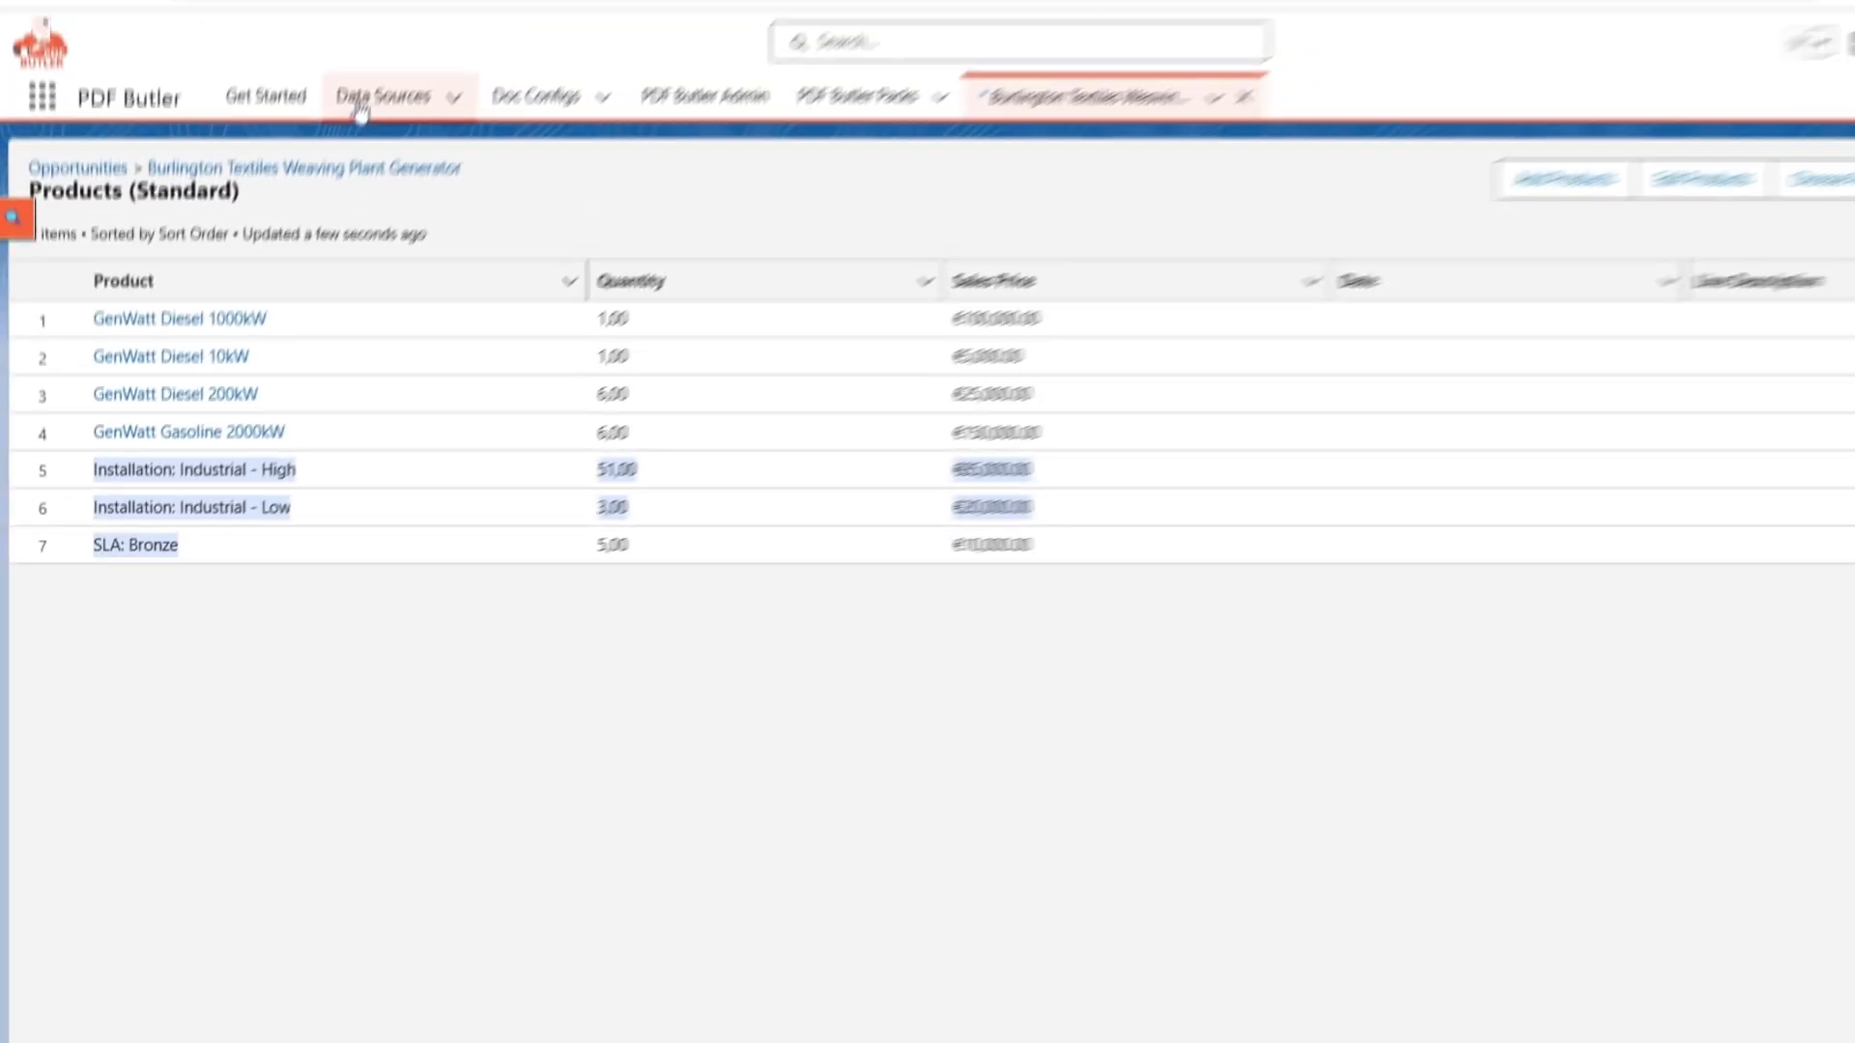
Step: Open the Opp Products for Criteria Demo data source and review its type and SOQL query
{"action": "left_click", "coordinate": [381, 91]}
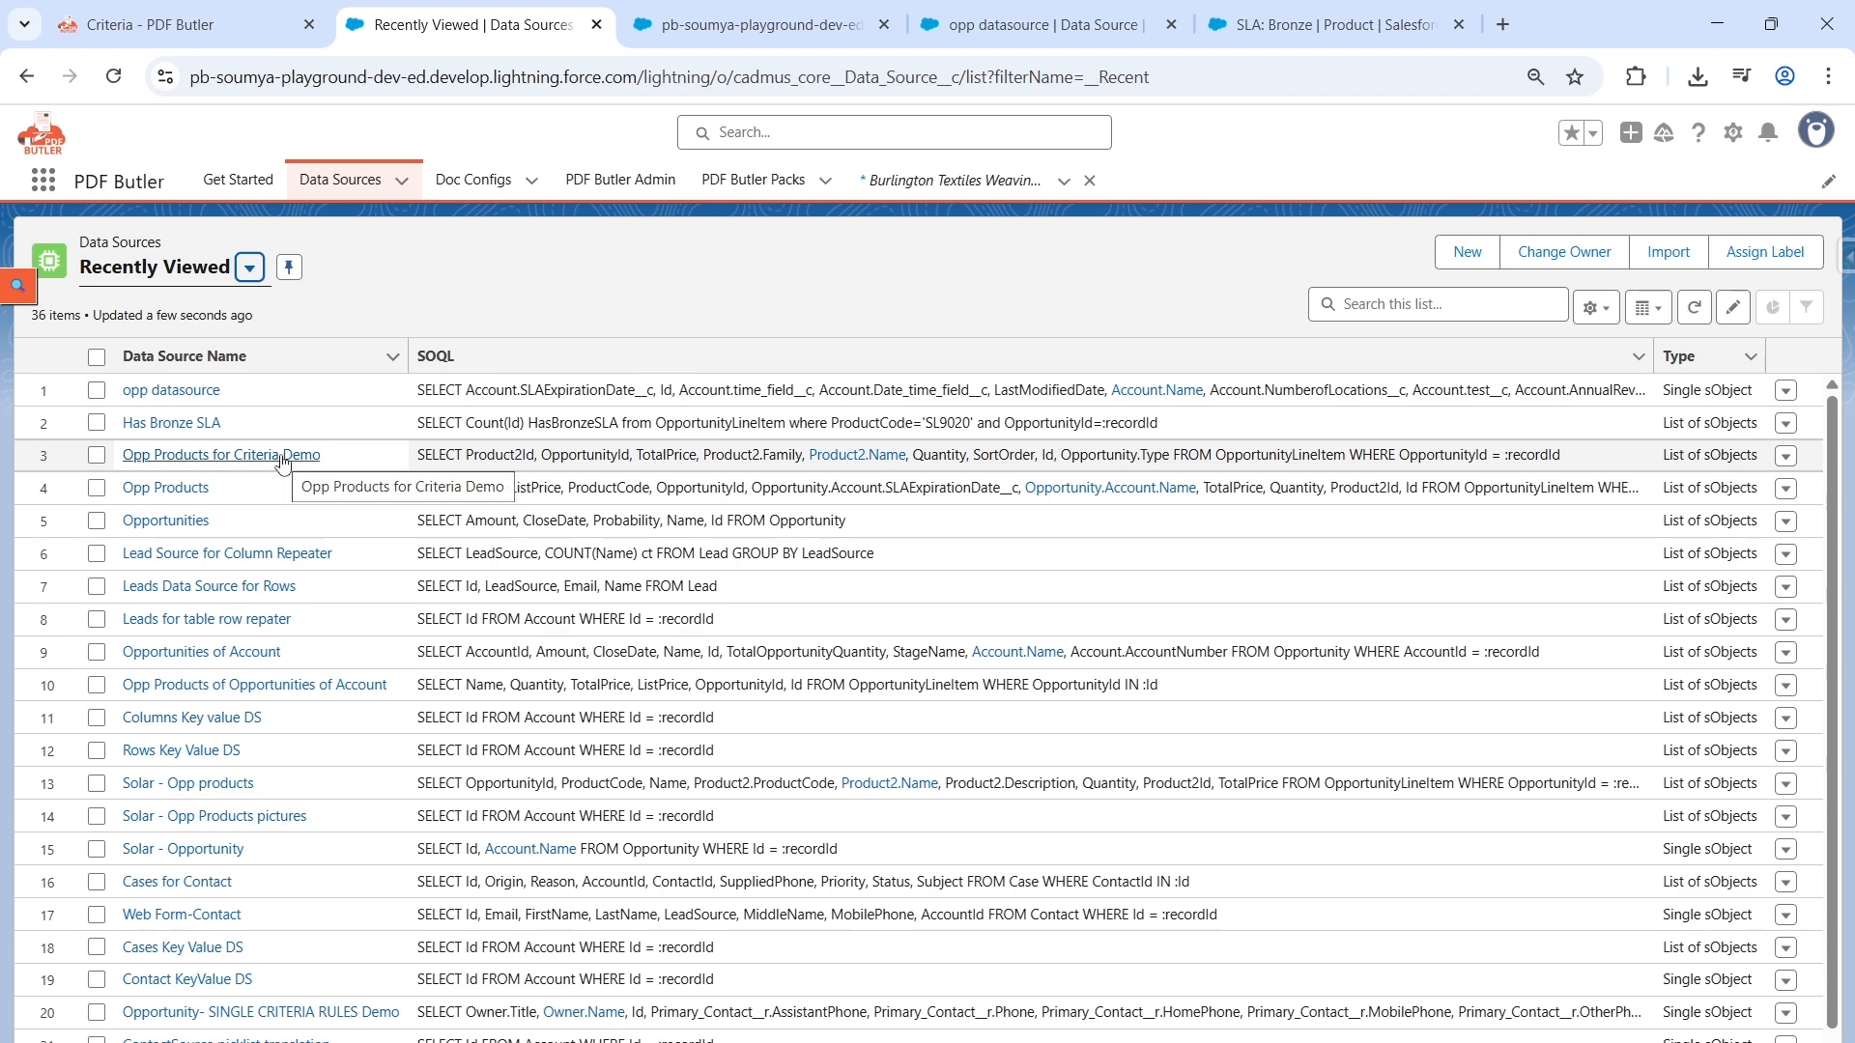
{"action": "left_click", "coordinate": [198, 456]}
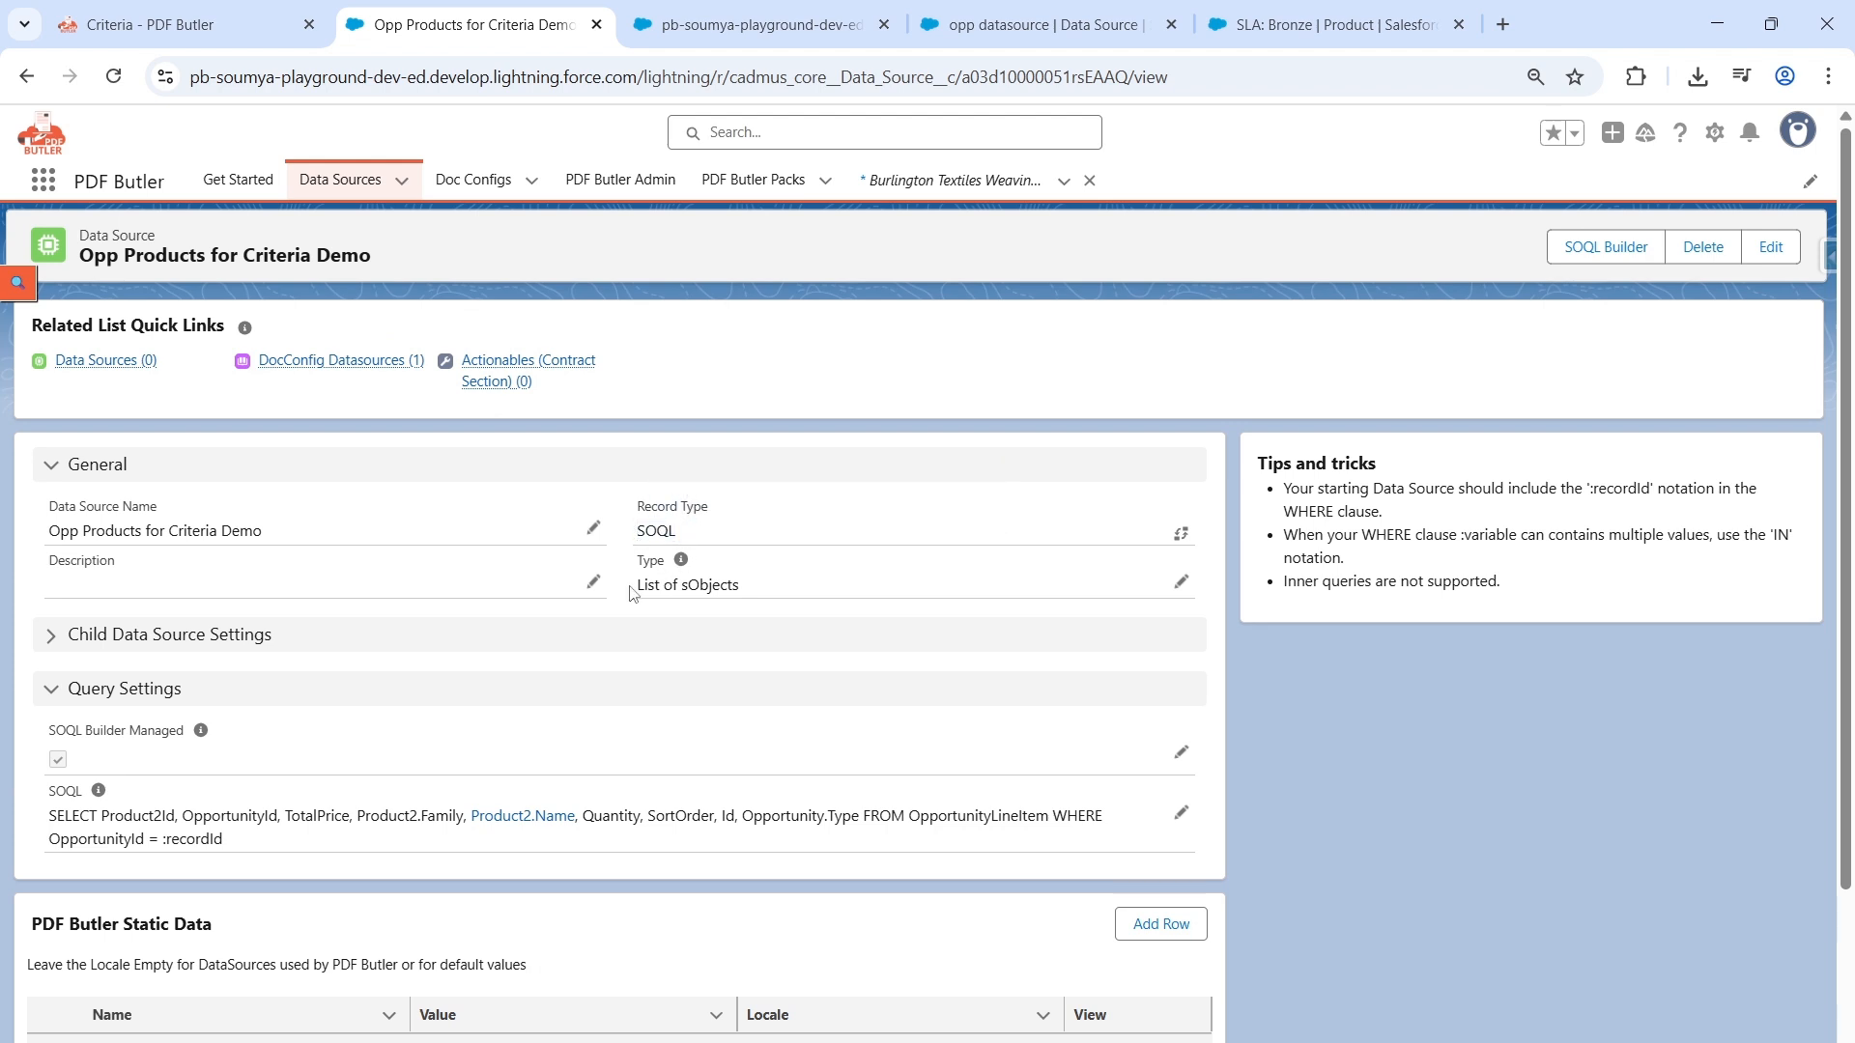
{"action": "left_click_drag", "start_coordinate": [632, 595], "coordinate": [745, 593]}
{"action": "scroll", "coordinate": [745, 592], "scroll_direction": "down", "scroll_amount": 1}
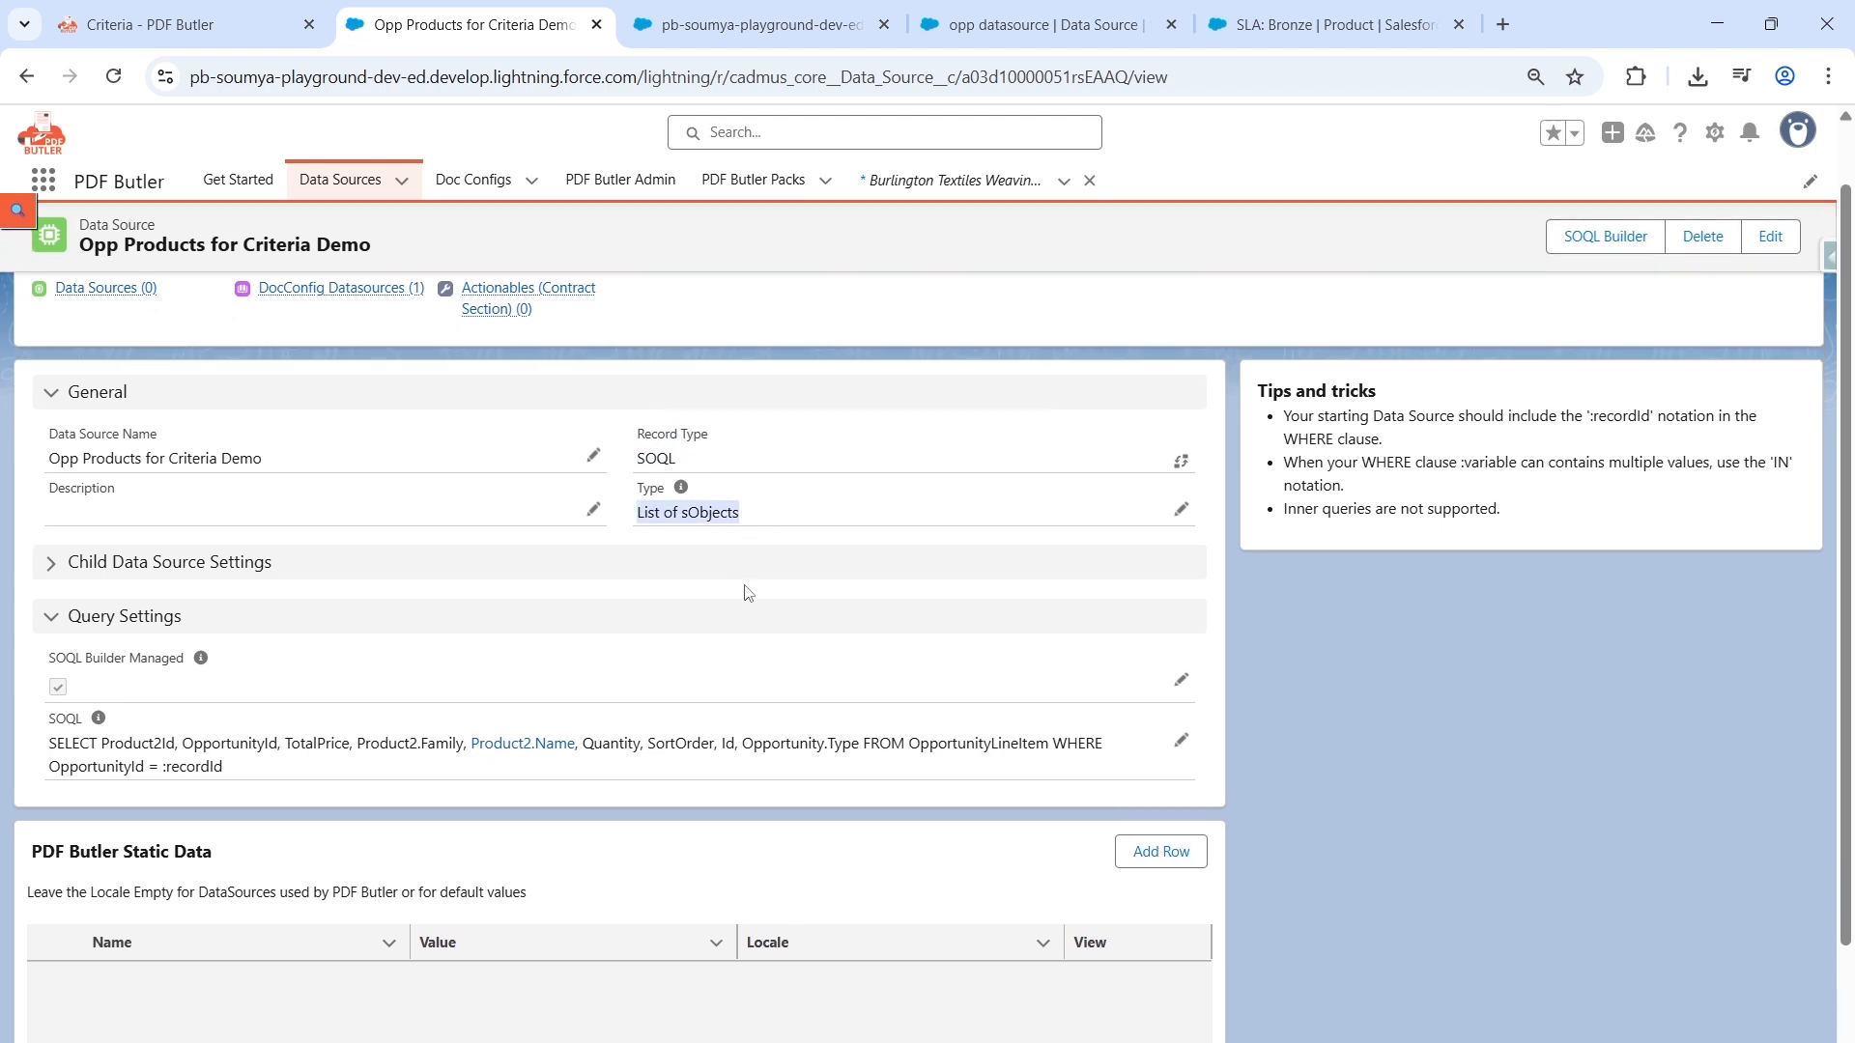
{"action": "left_click_drag", "start_coordinate": [49, 742], "coordinate": [286, 786]}
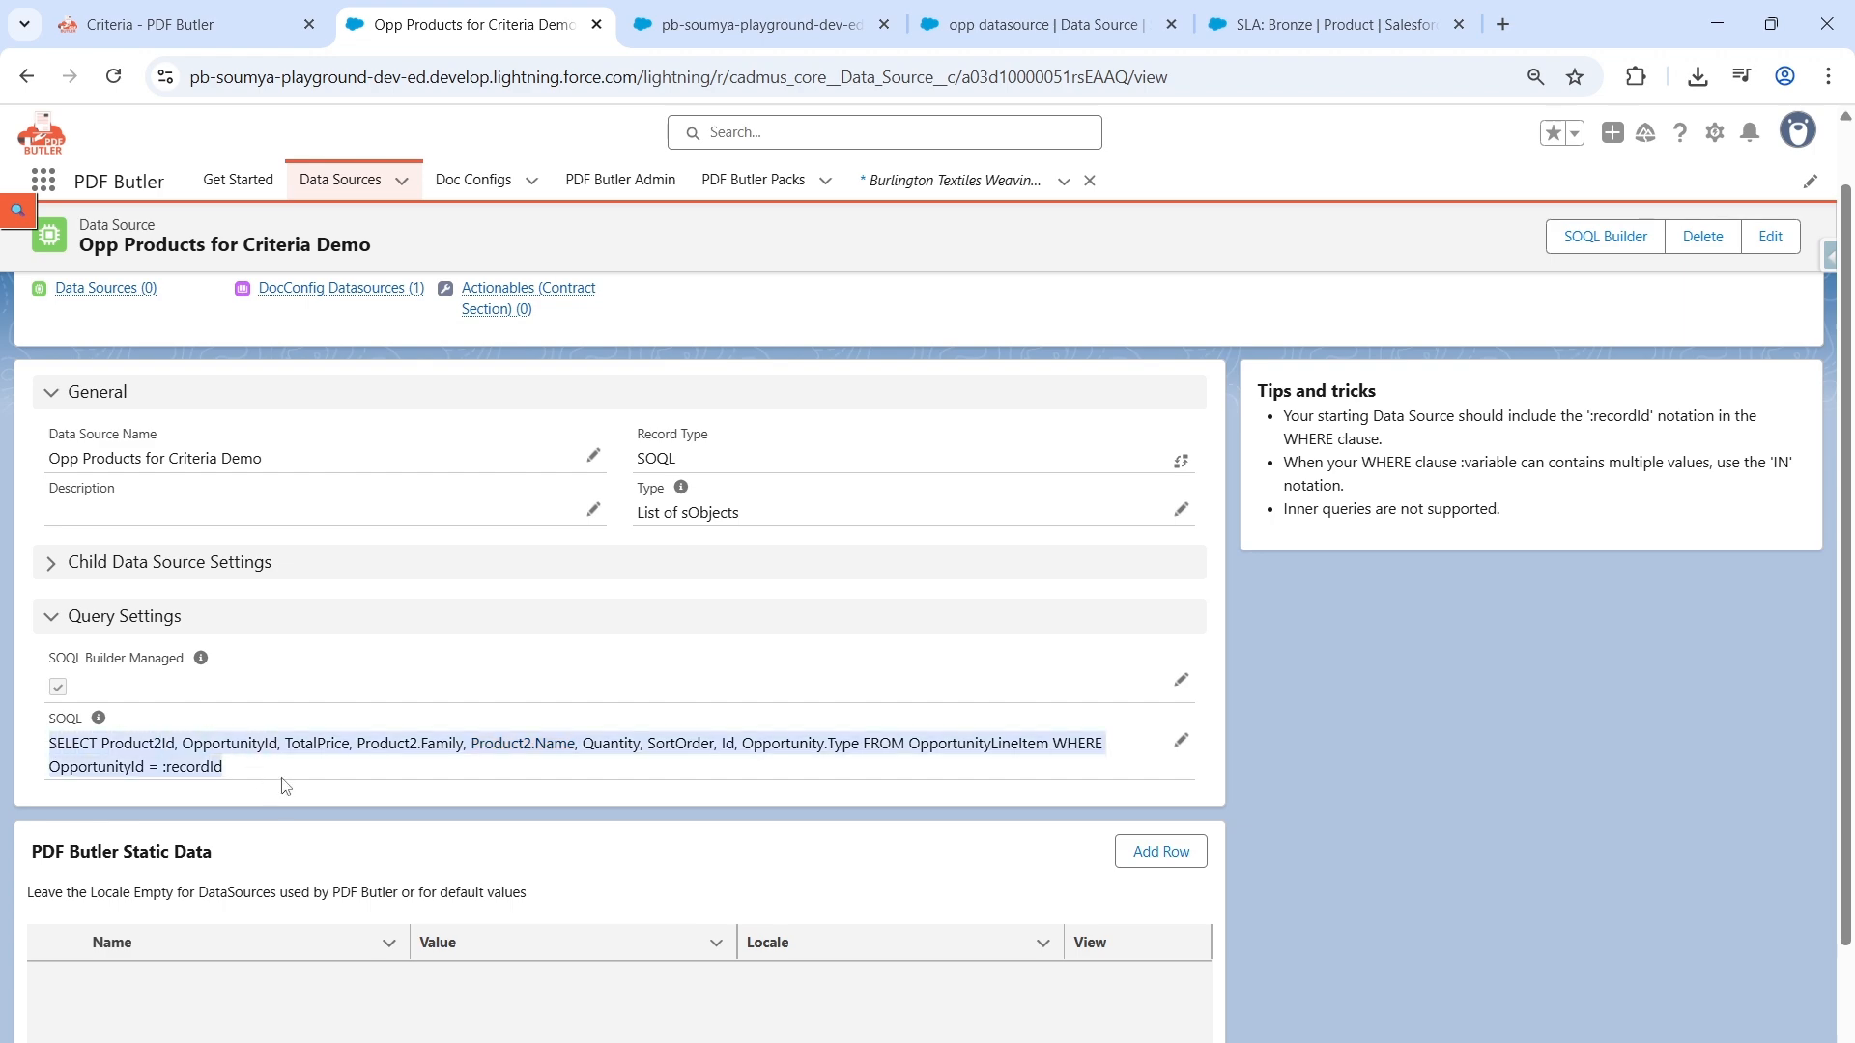
Step: Inspect the data source's selected fields and the where-clause options for Opportunity ID in the SOQL Builder, and close it without adding a clause
{"action": "left_click", "coordinate": [1581, 234]}
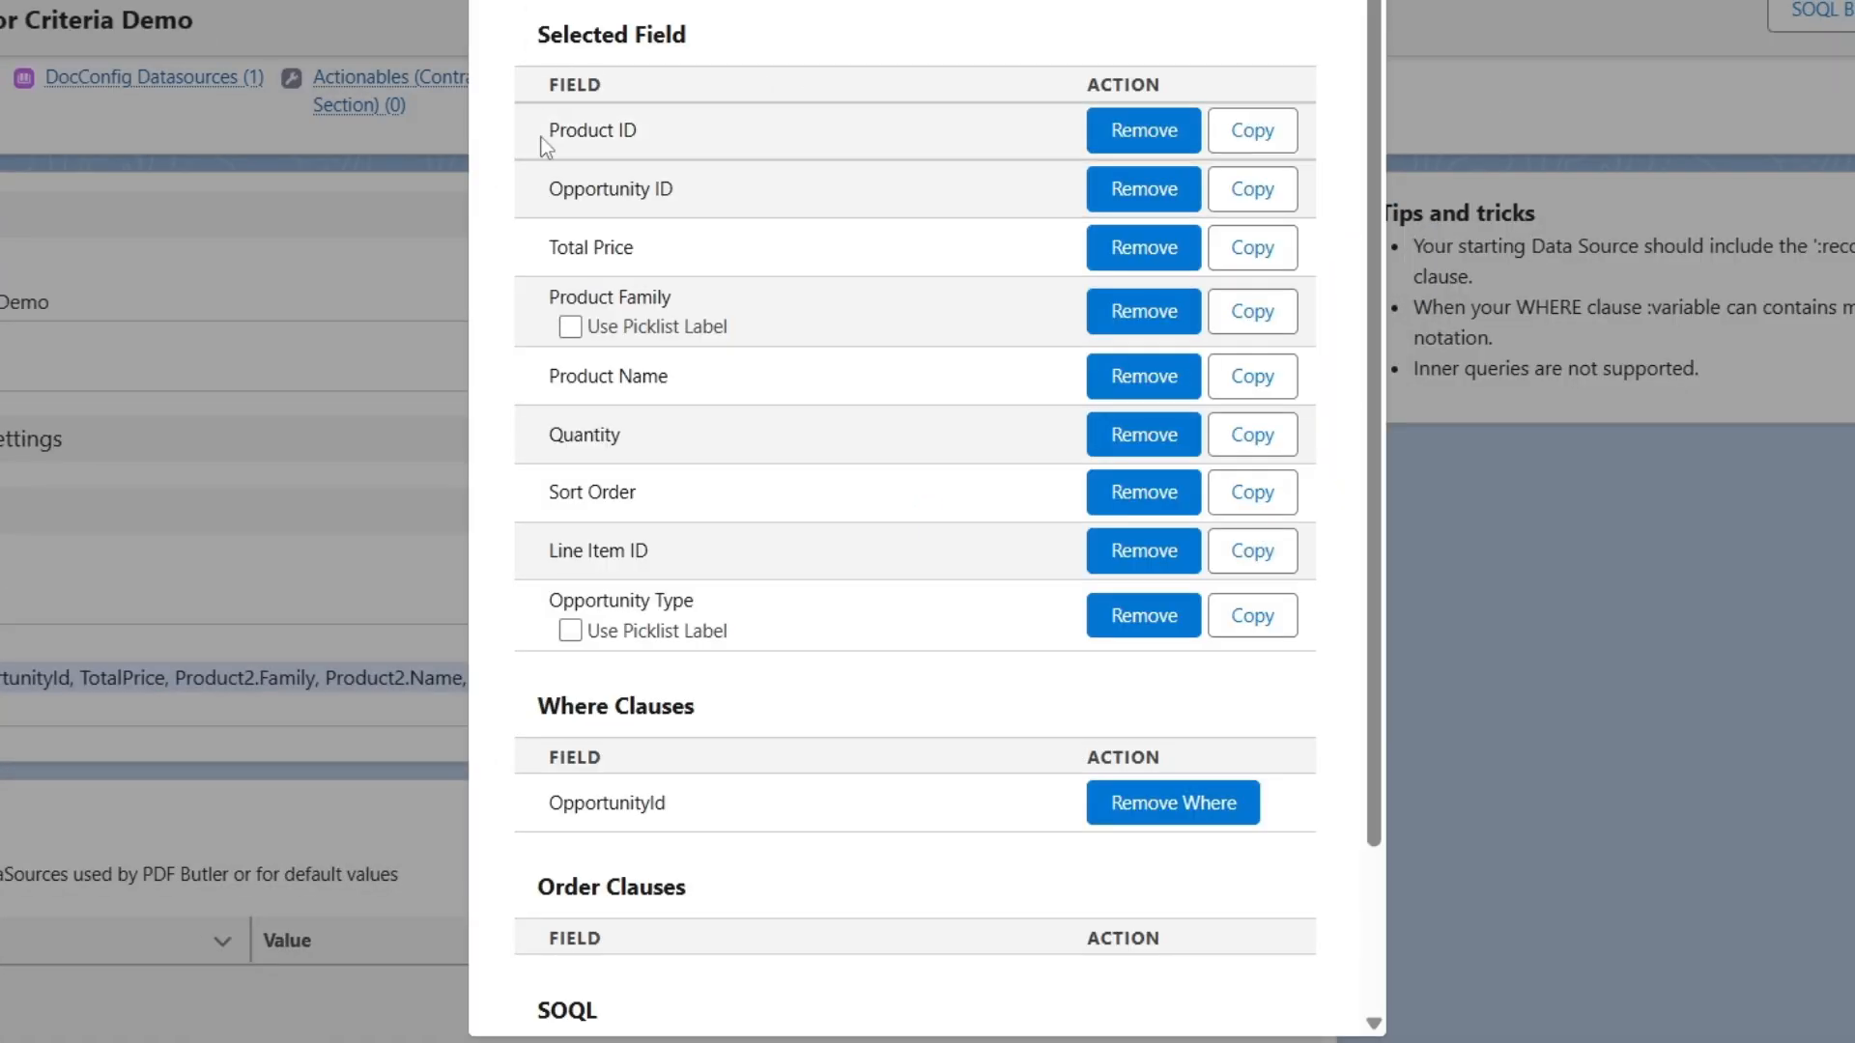
{"action": "left_click_drag", "start_coordinate": [541, 137], "coordinate": [931, 613]}
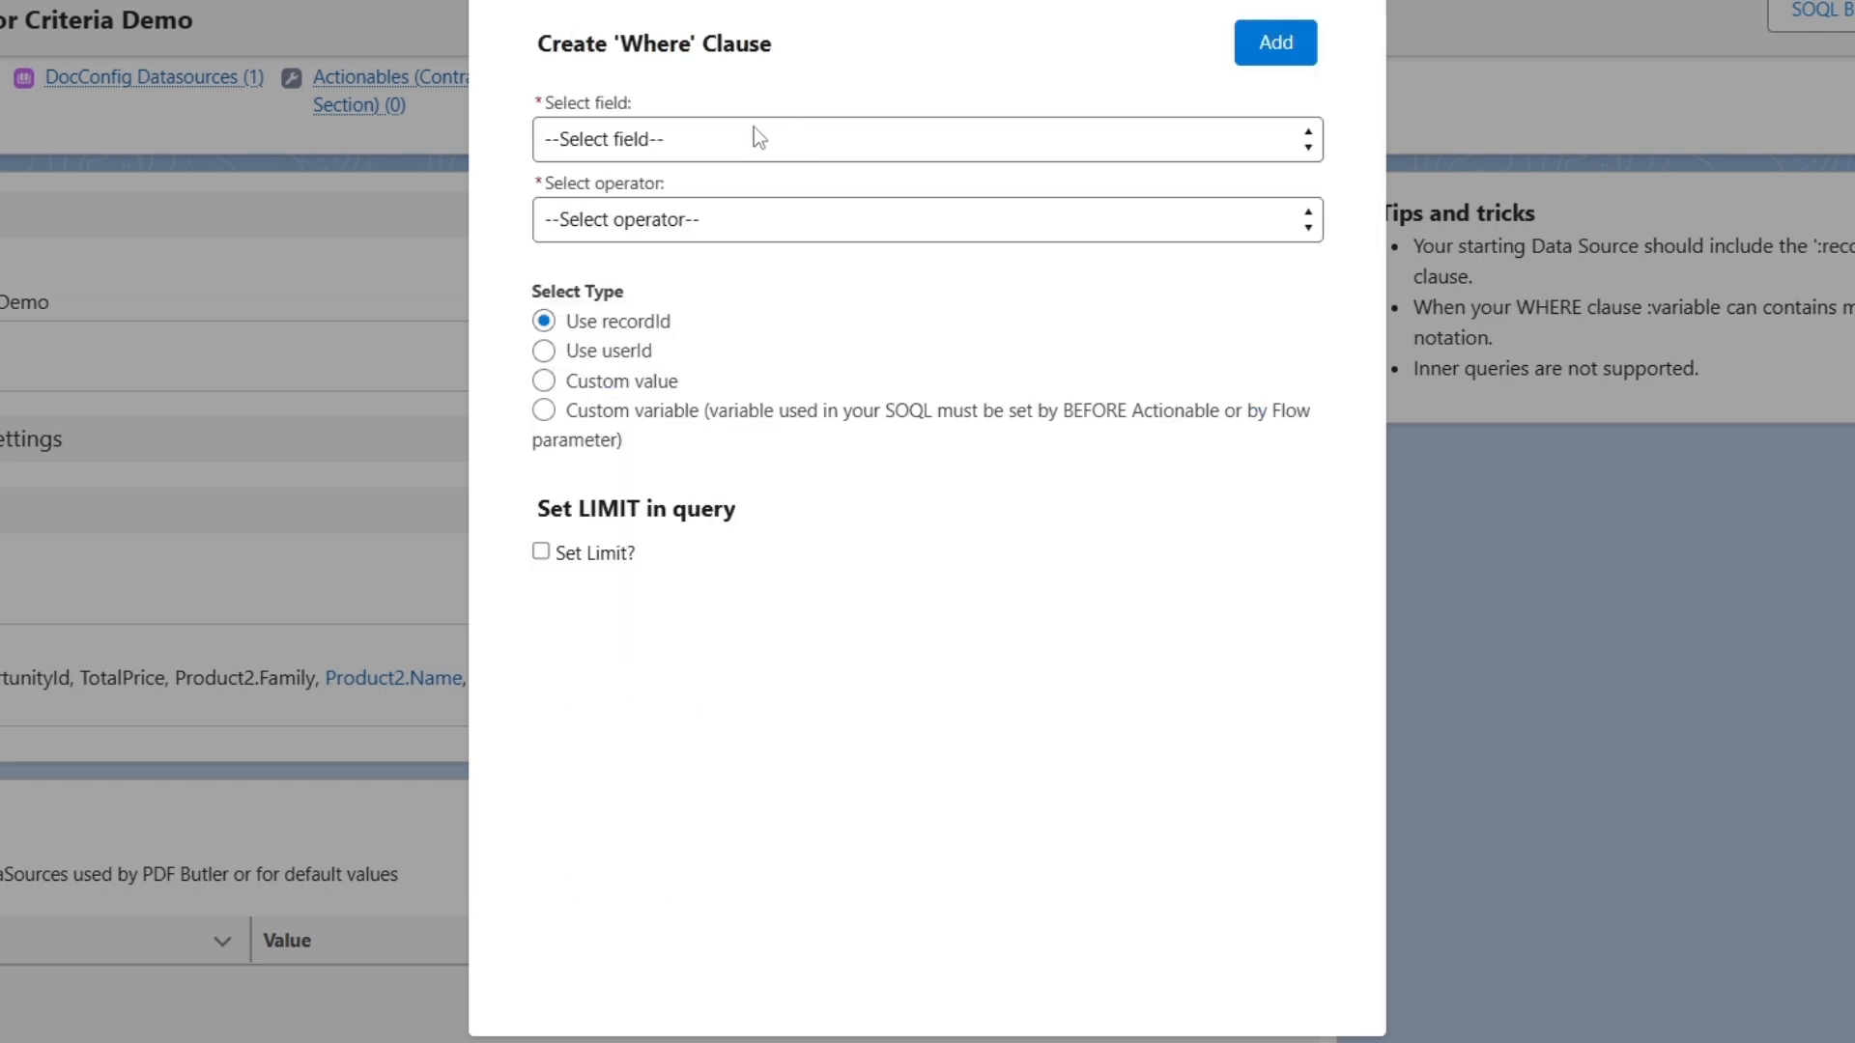
{"action": "left_click", "coordinate": [758, 138]}
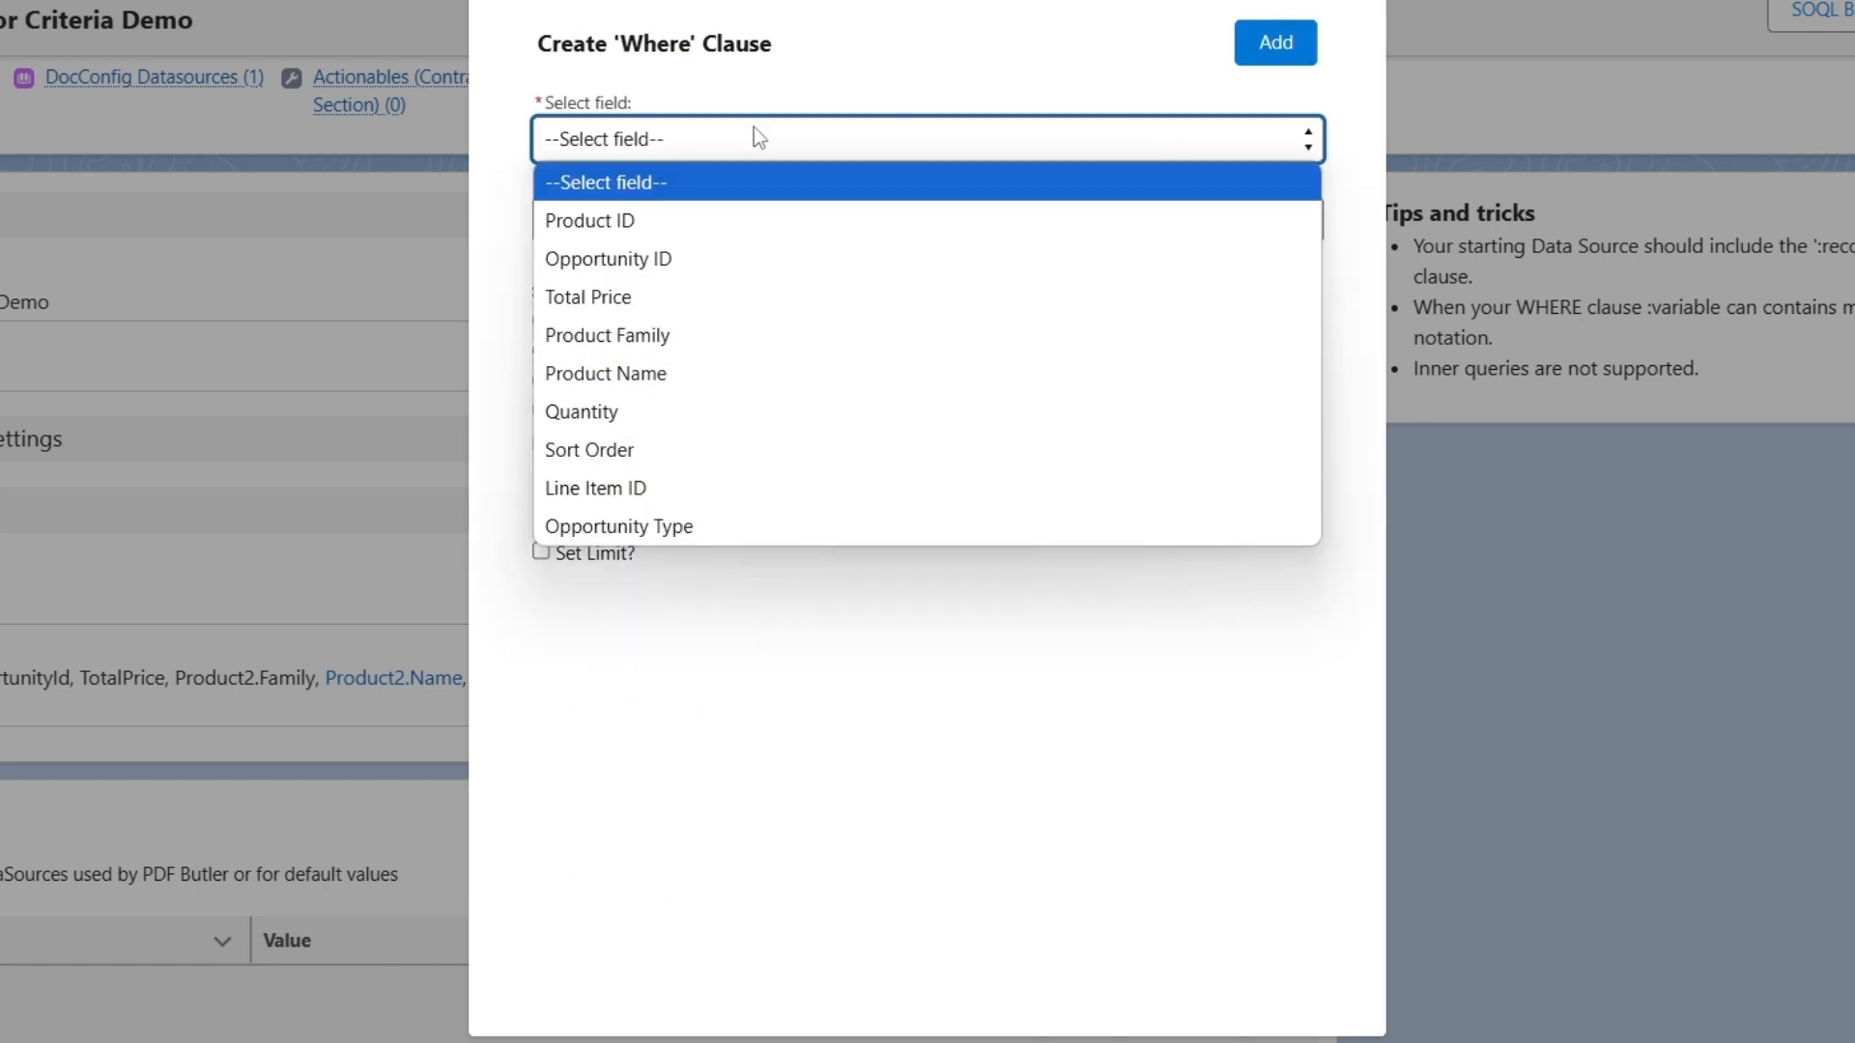
{"action": "left_click", "coordinate": [751, 259]}
{"action": "left_click", "coordinate": [667, 218]}
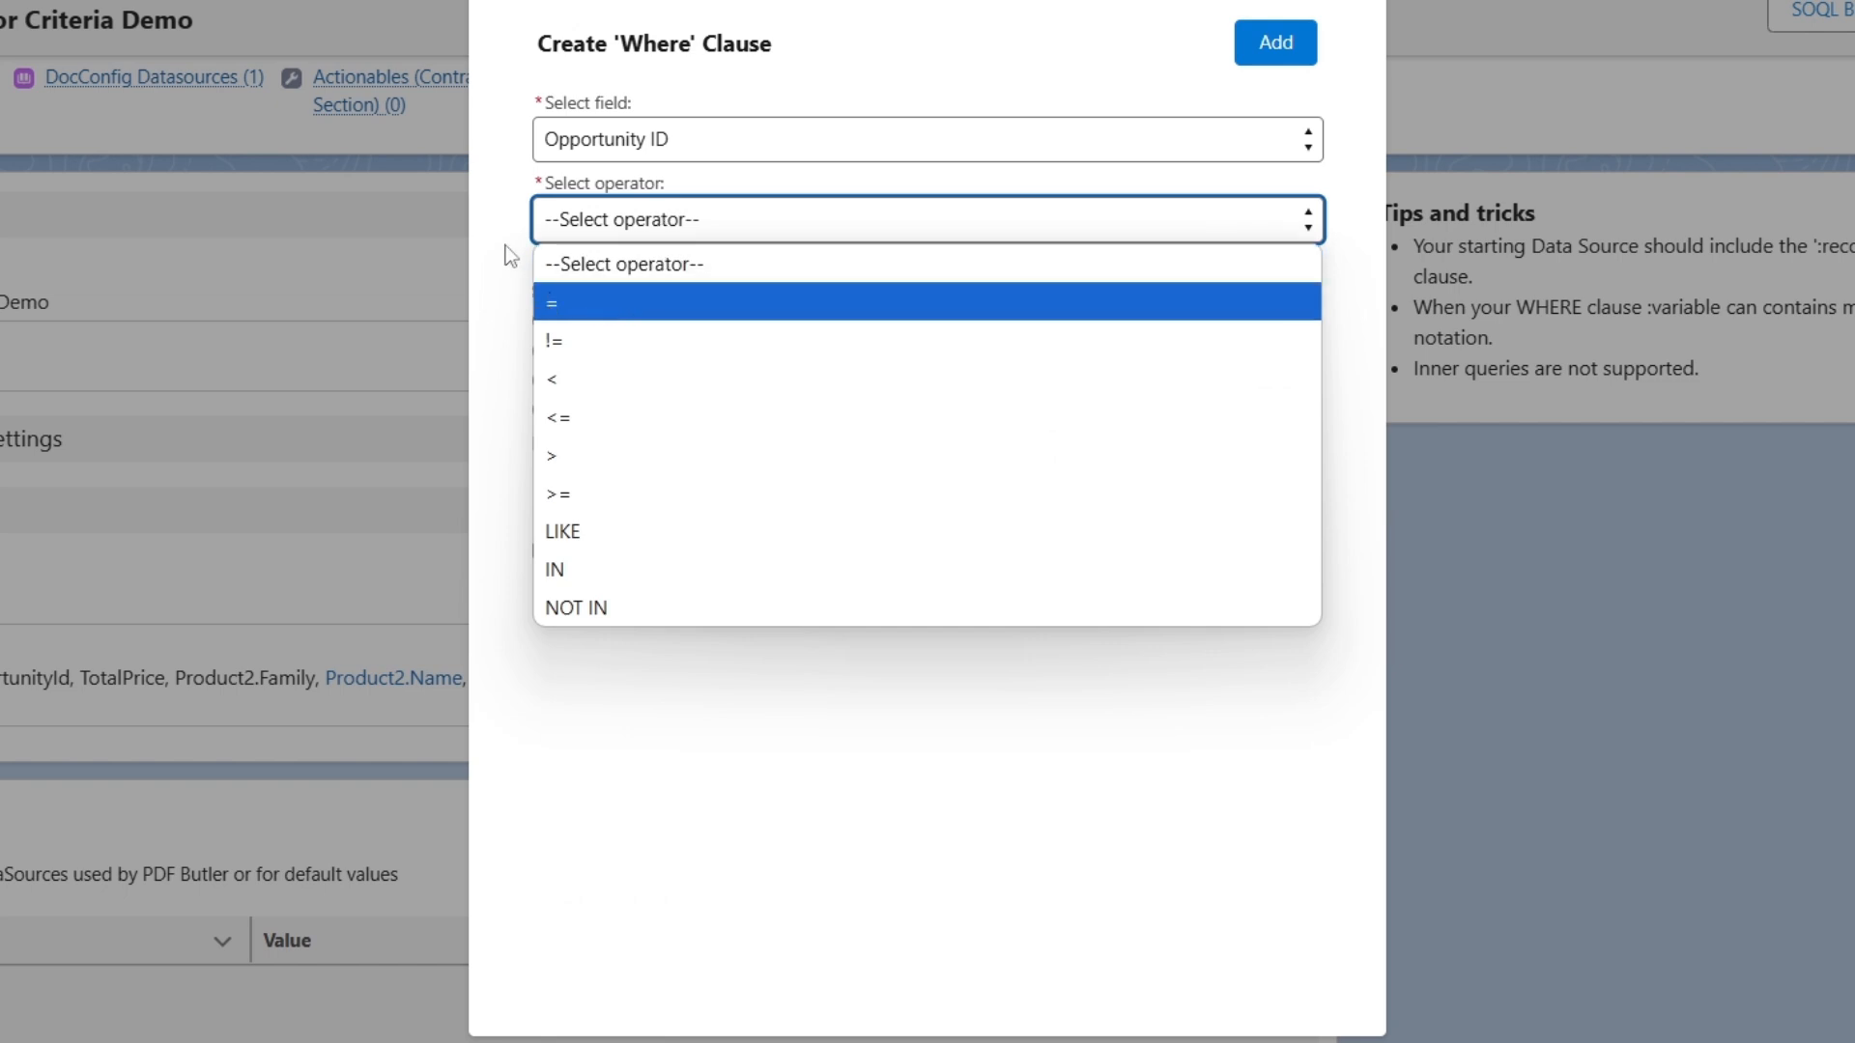
{"action": "left_click", "coordinate": [509, 147]}
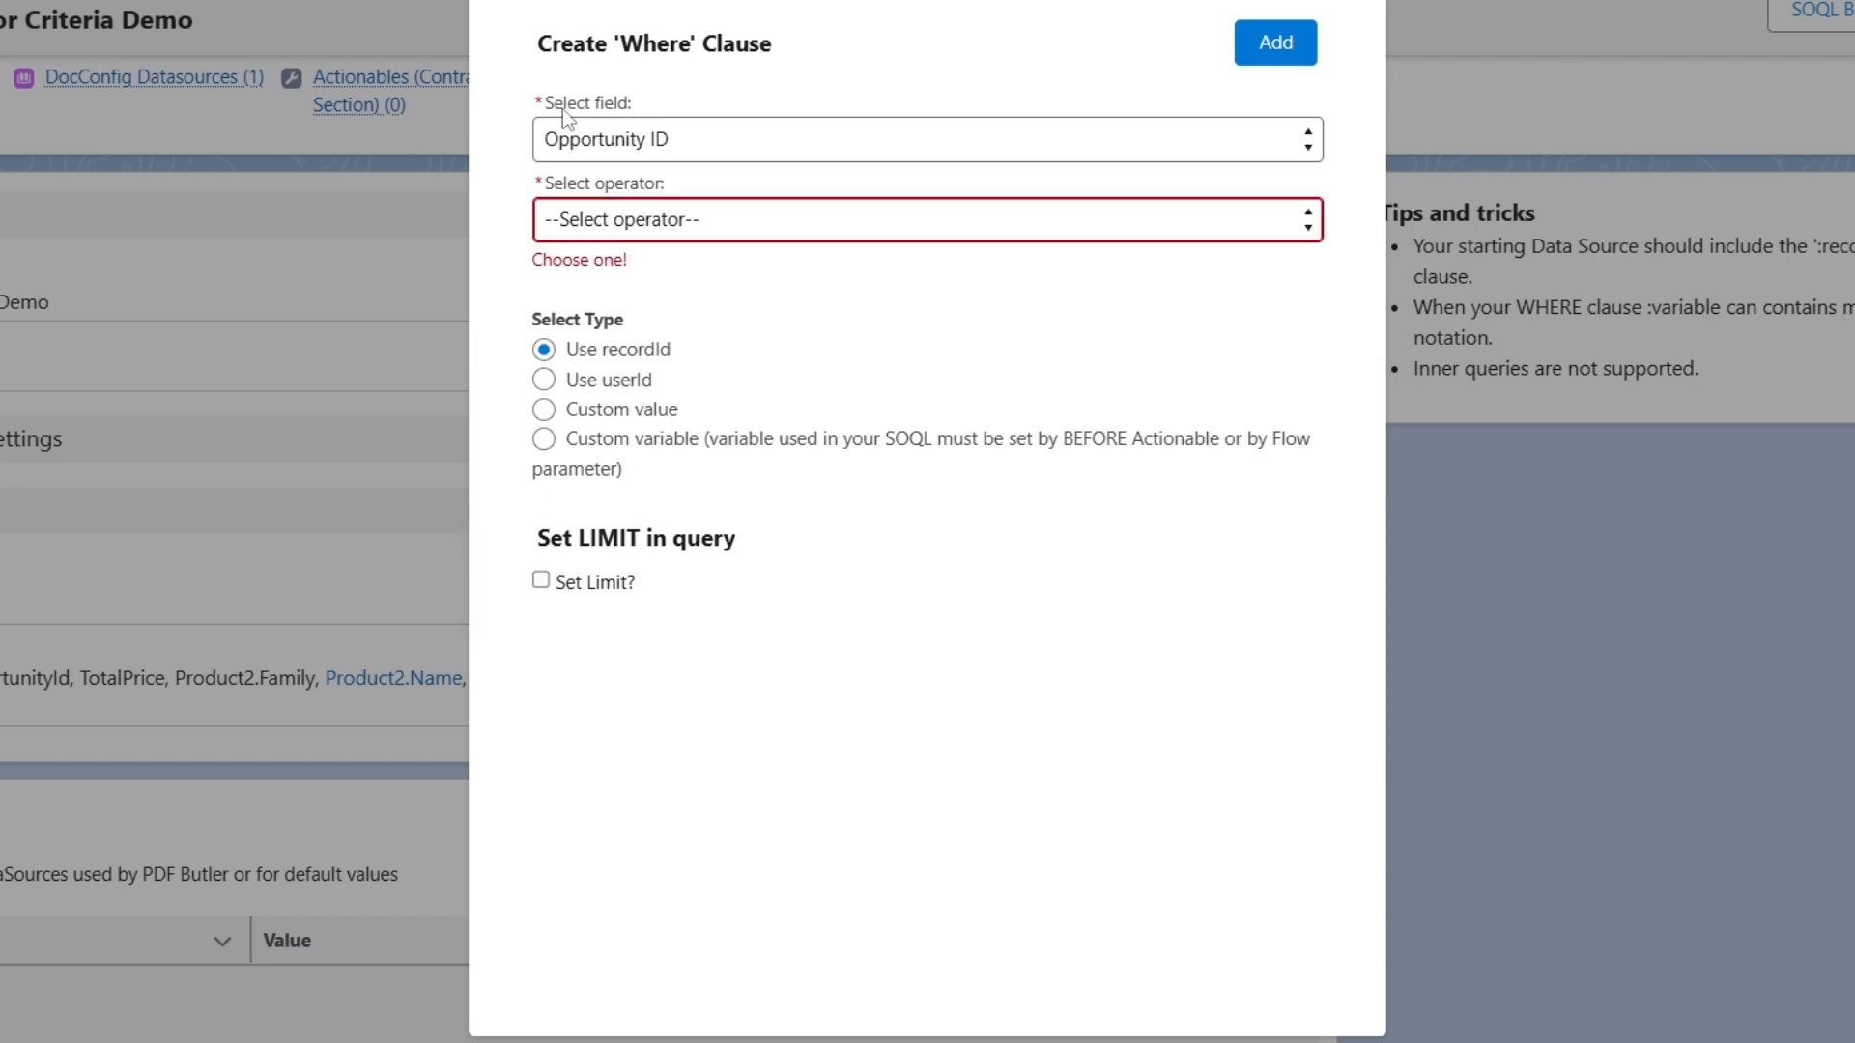
{"action": "scroll", "coordinate": [919, 310], "scroll_direction": "down", "scroll_amount": 10}
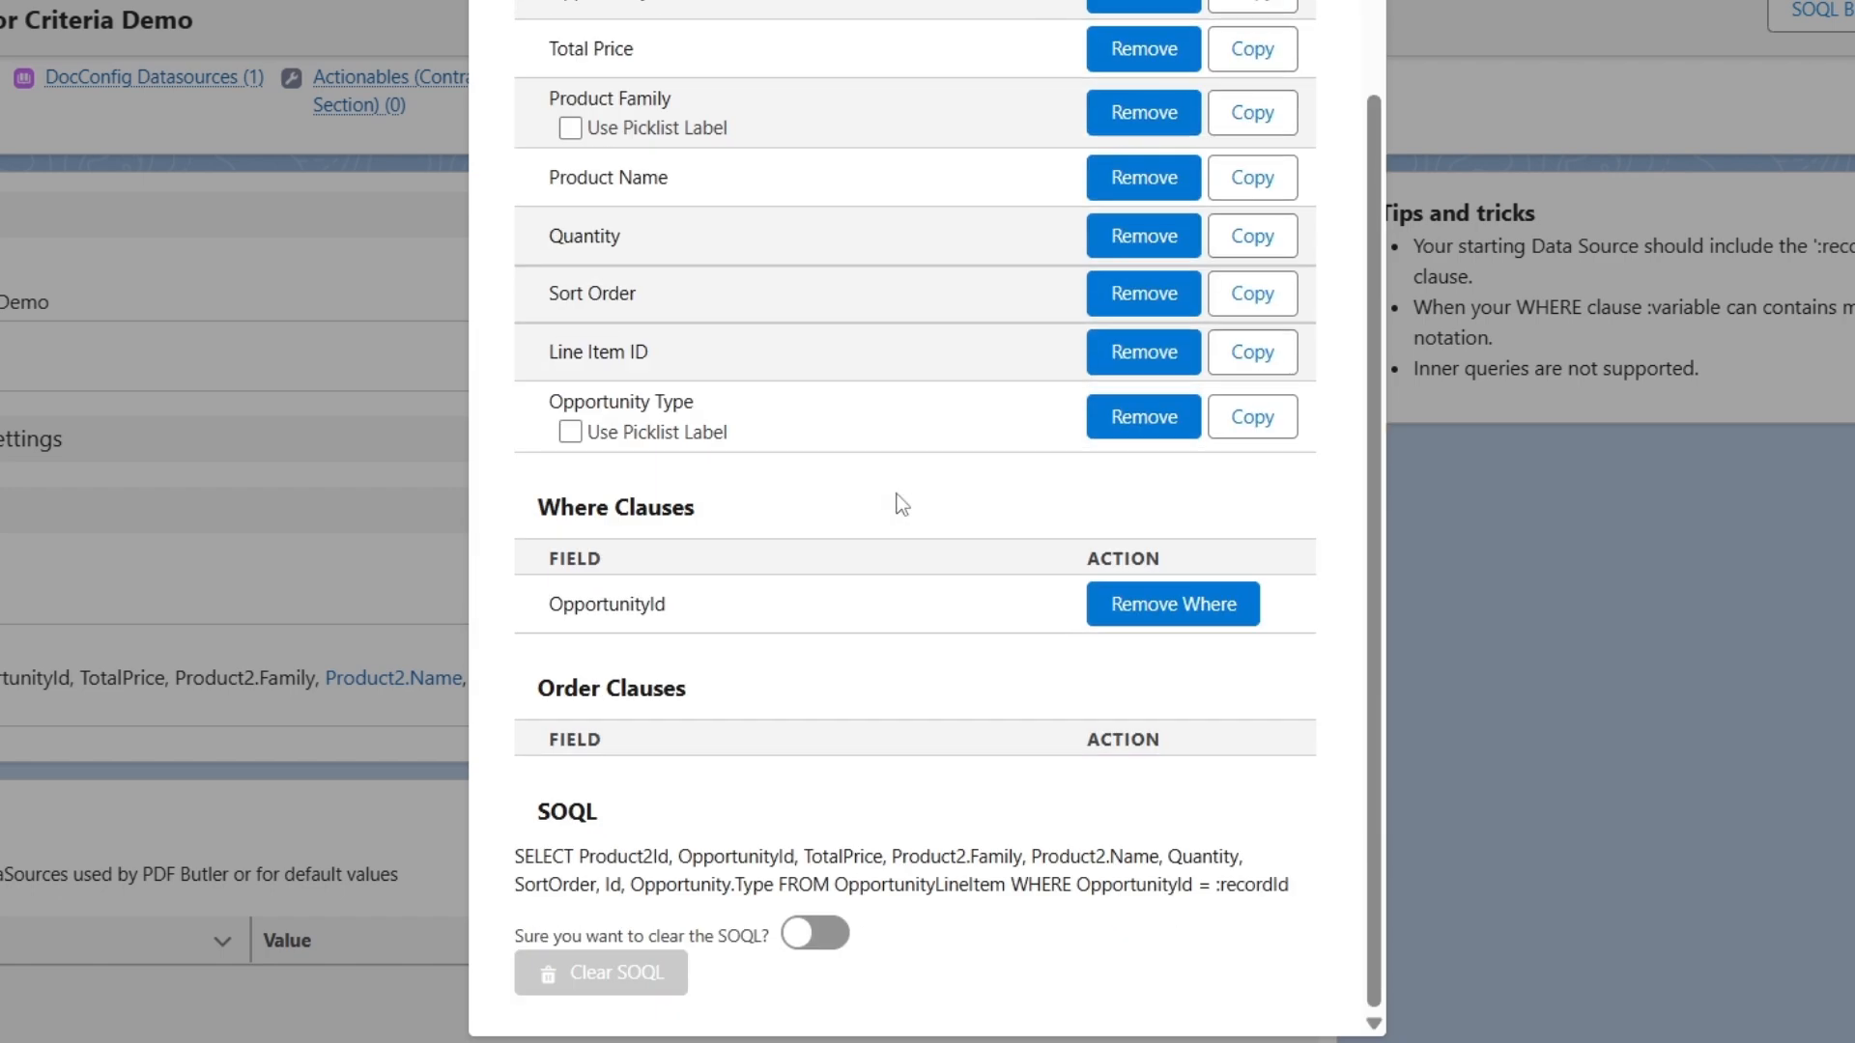
{"action": "left_click", "coordinate": [1257, 131]}
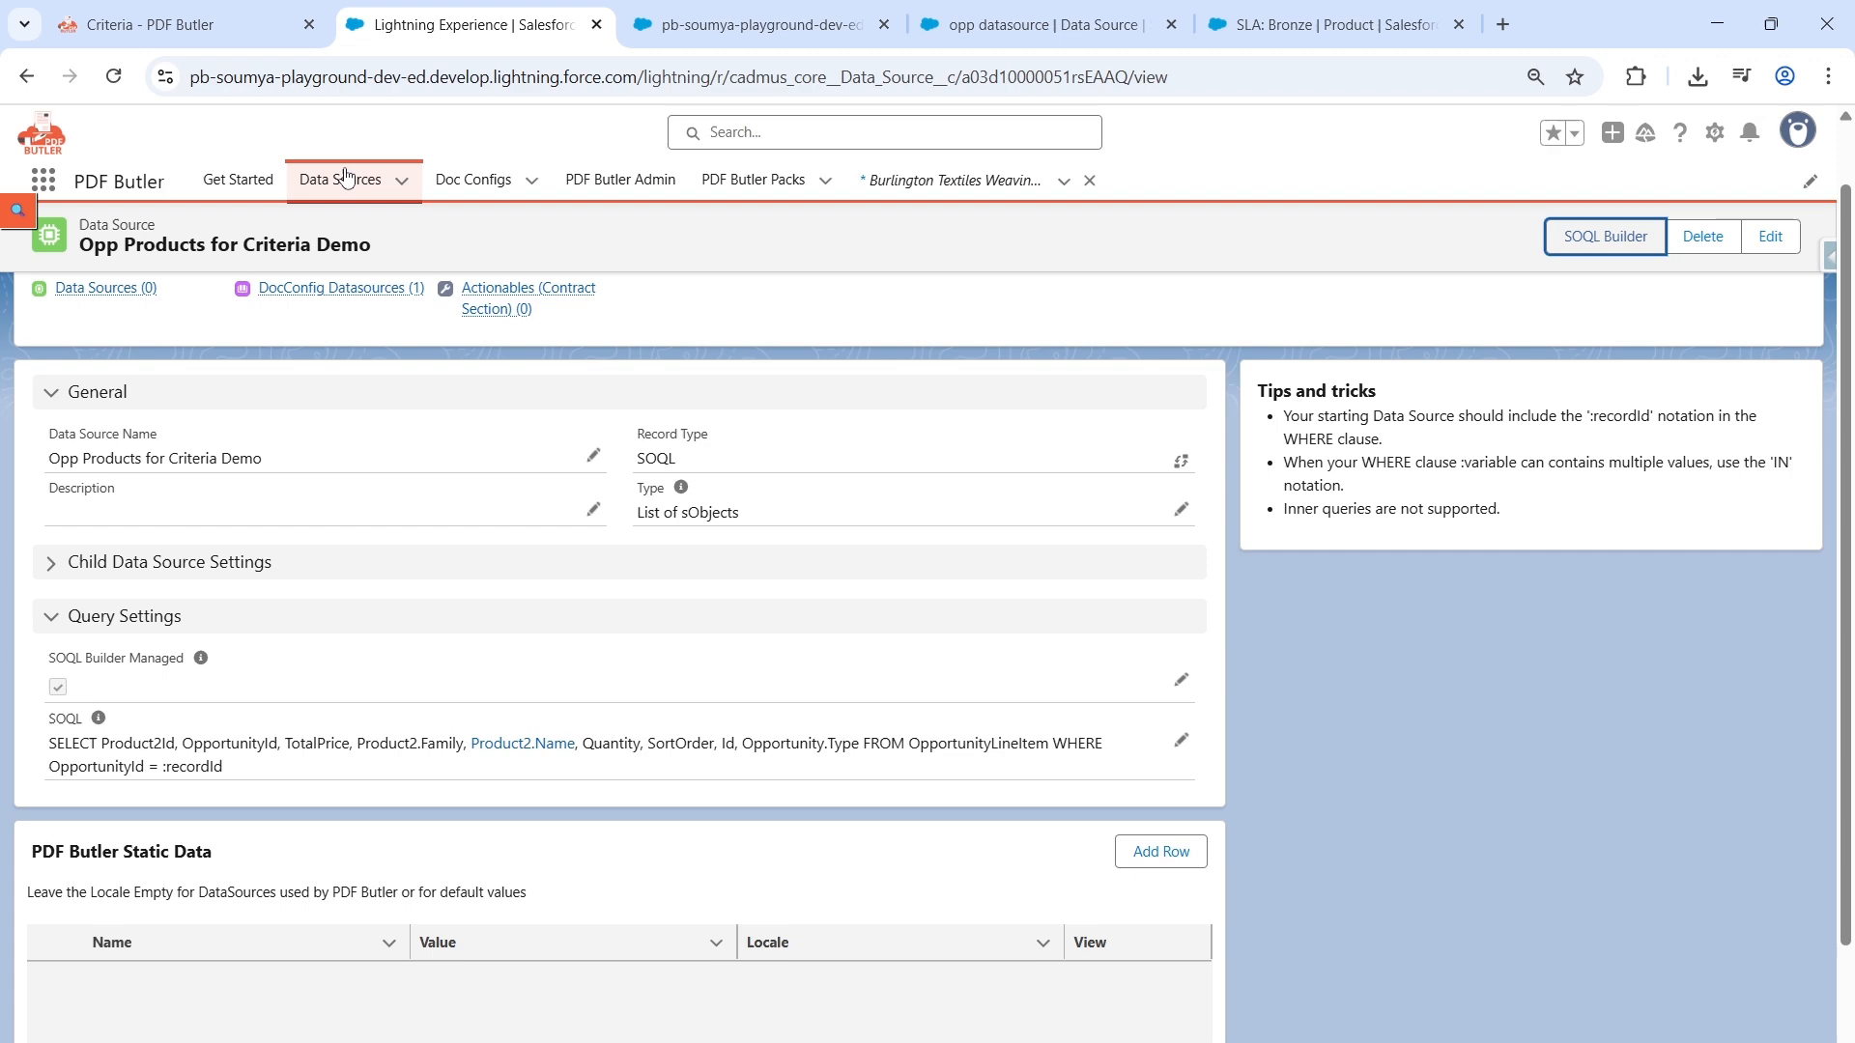
Step: Open the Criteria to Config Type Demo doc config and check its record type
{"action": "left_click", "coordinate": [483, 181]}
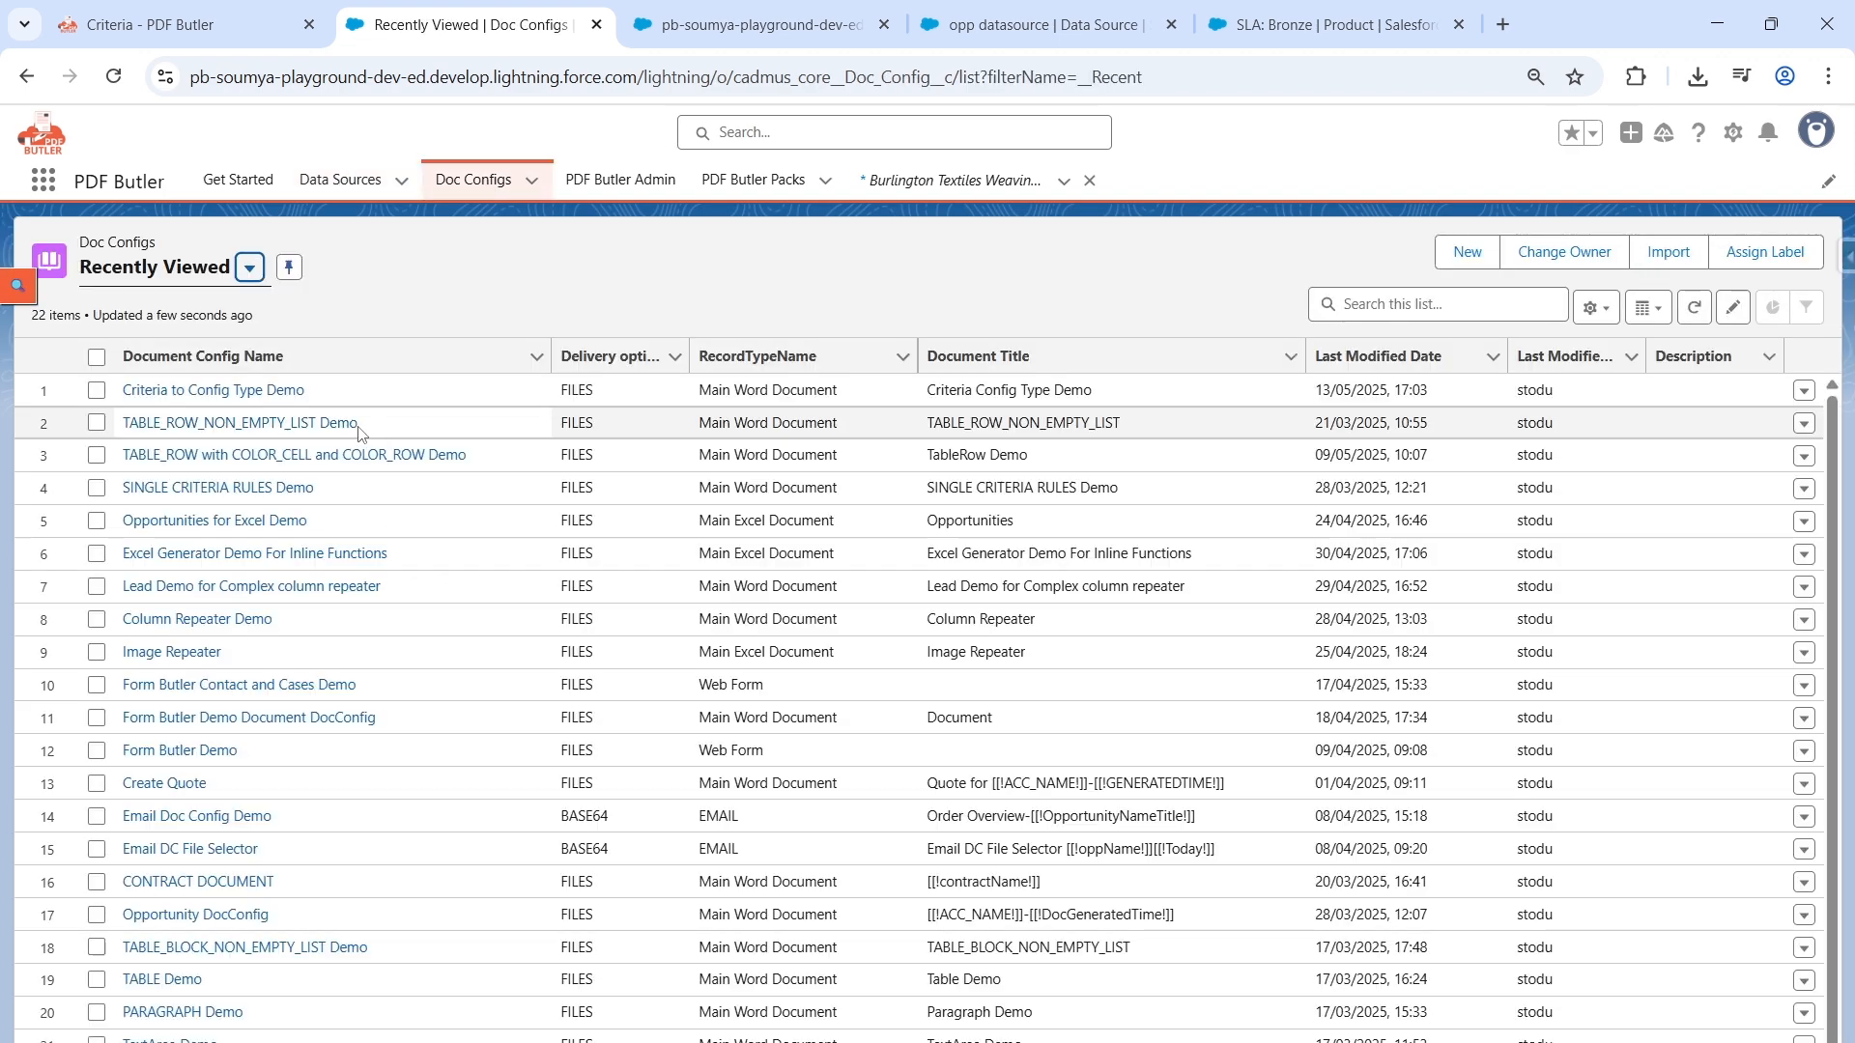
{"action": "left_click", "coordinate": [274, 392]}
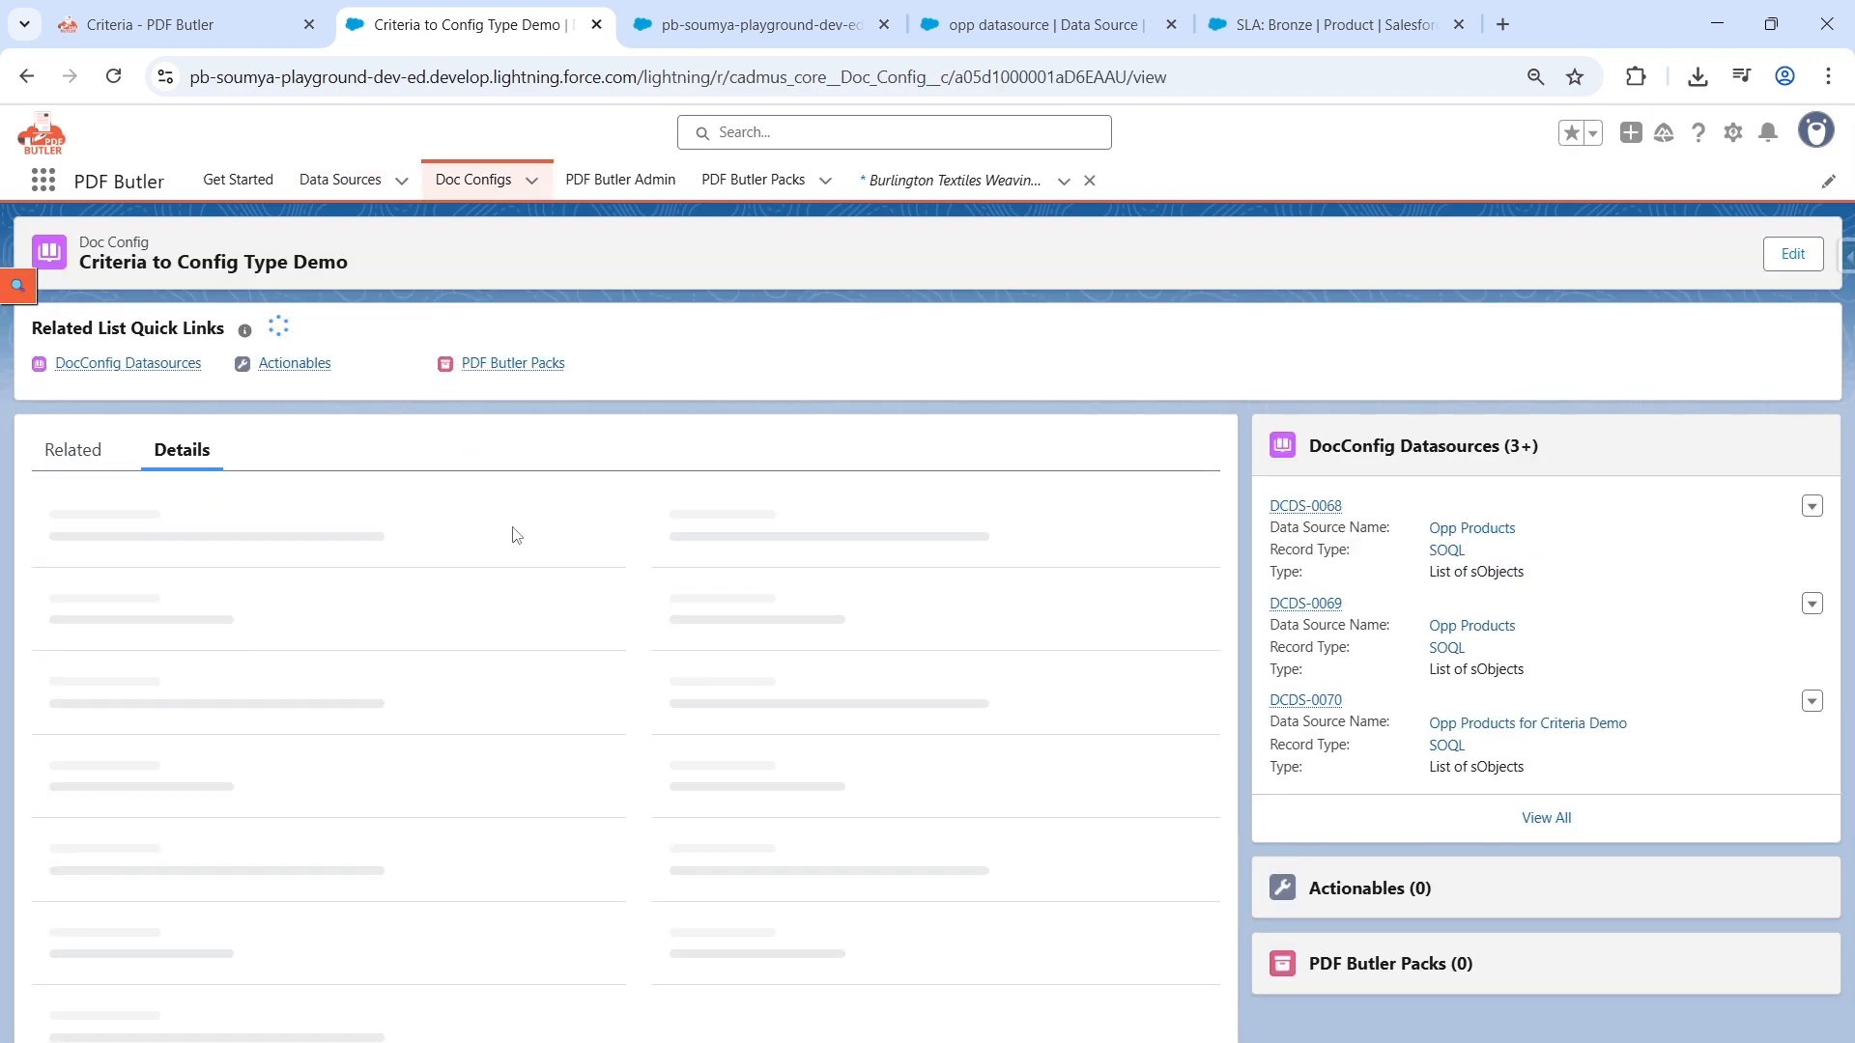
{"action": "left_click_drag", "start_coordinate": [643, 536], "coordinate": [814, 546]}
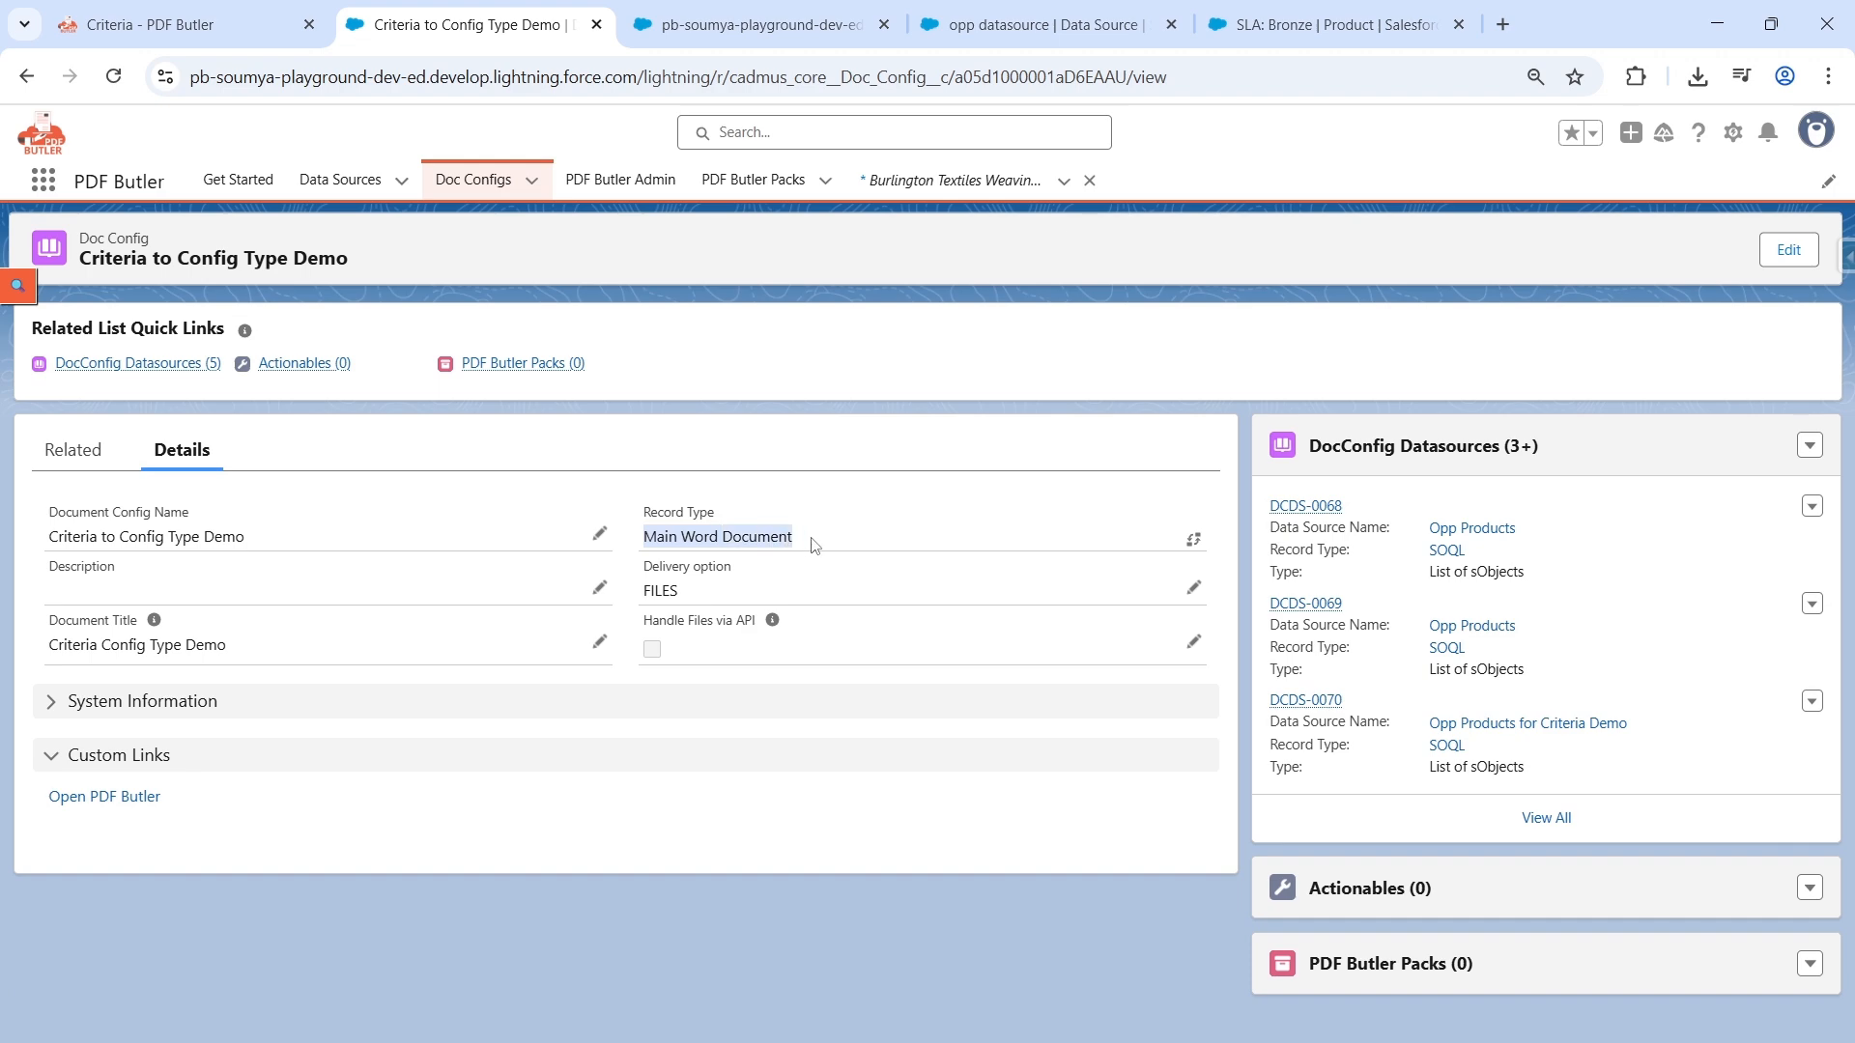
Step: Review the data sources and default document of Criteria to Config Type Demo in its PDF Butler configuration page
{"action": "left_click", "coordinate": [744, 15]}
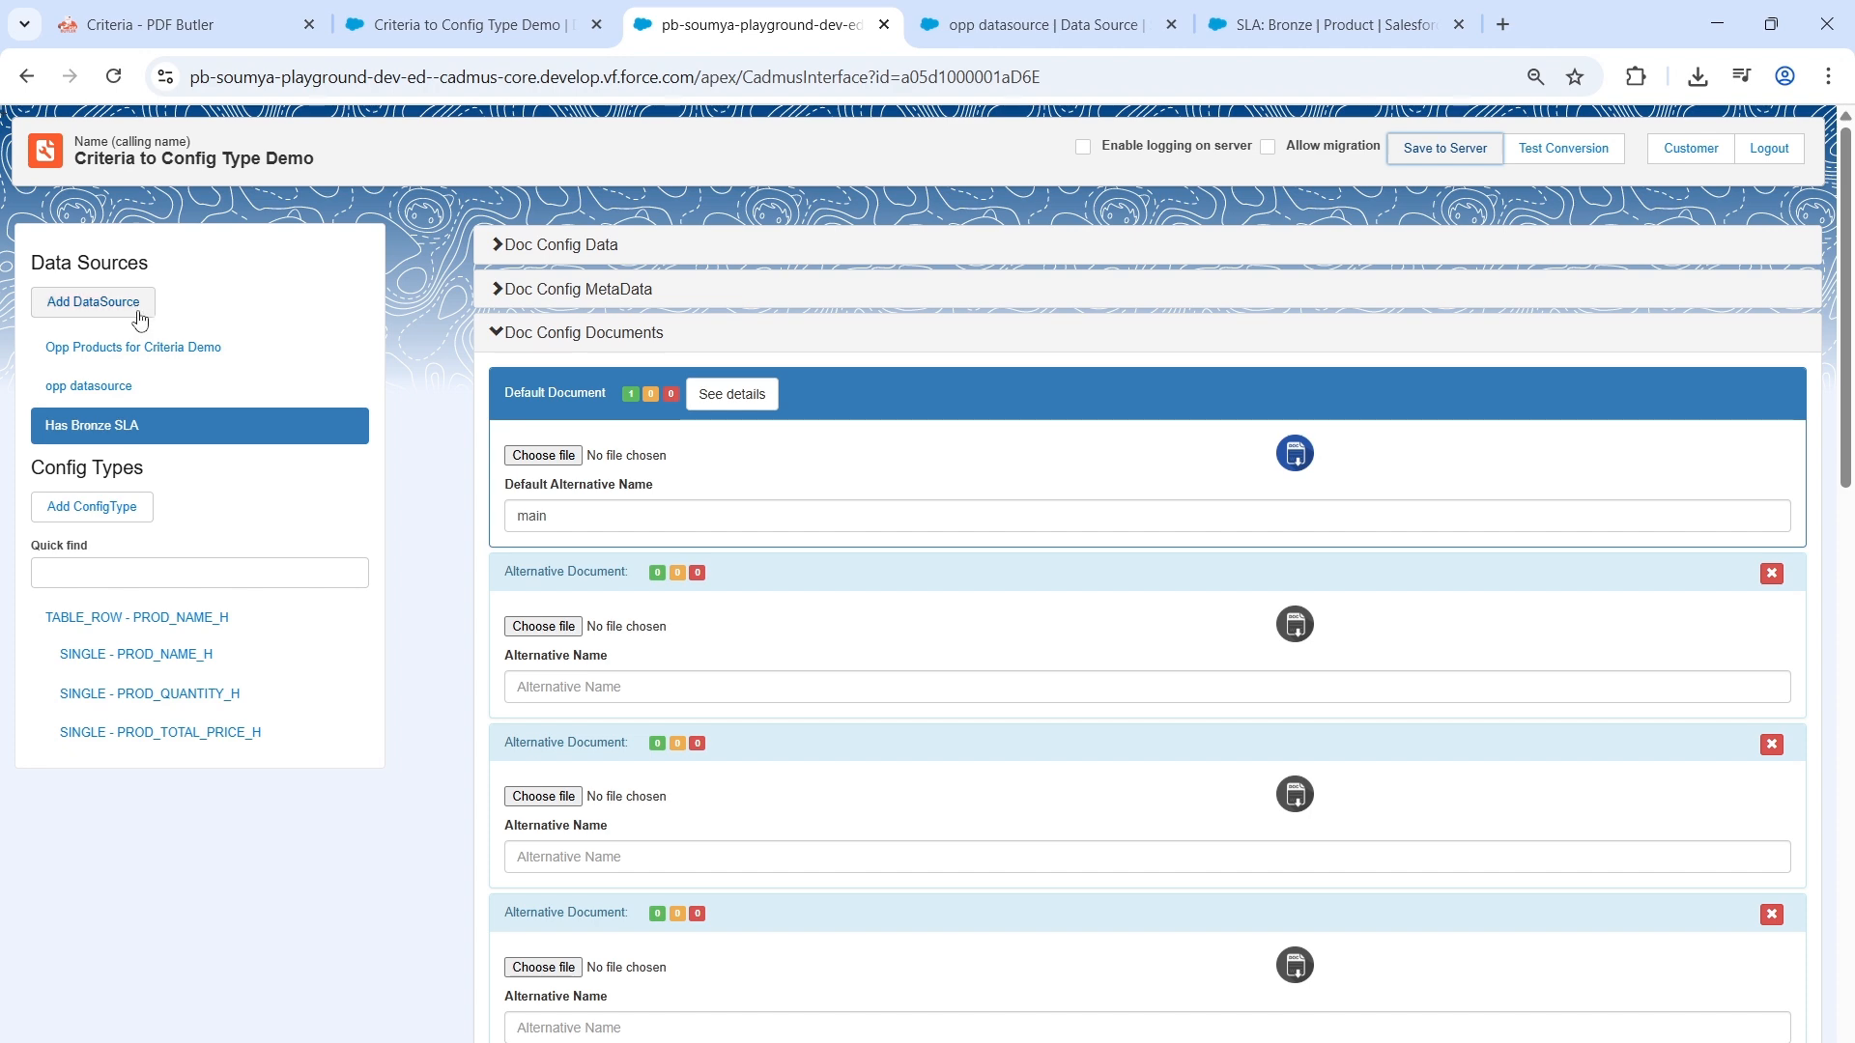
{"action": "left_click", "coordinate": [254, 346]}
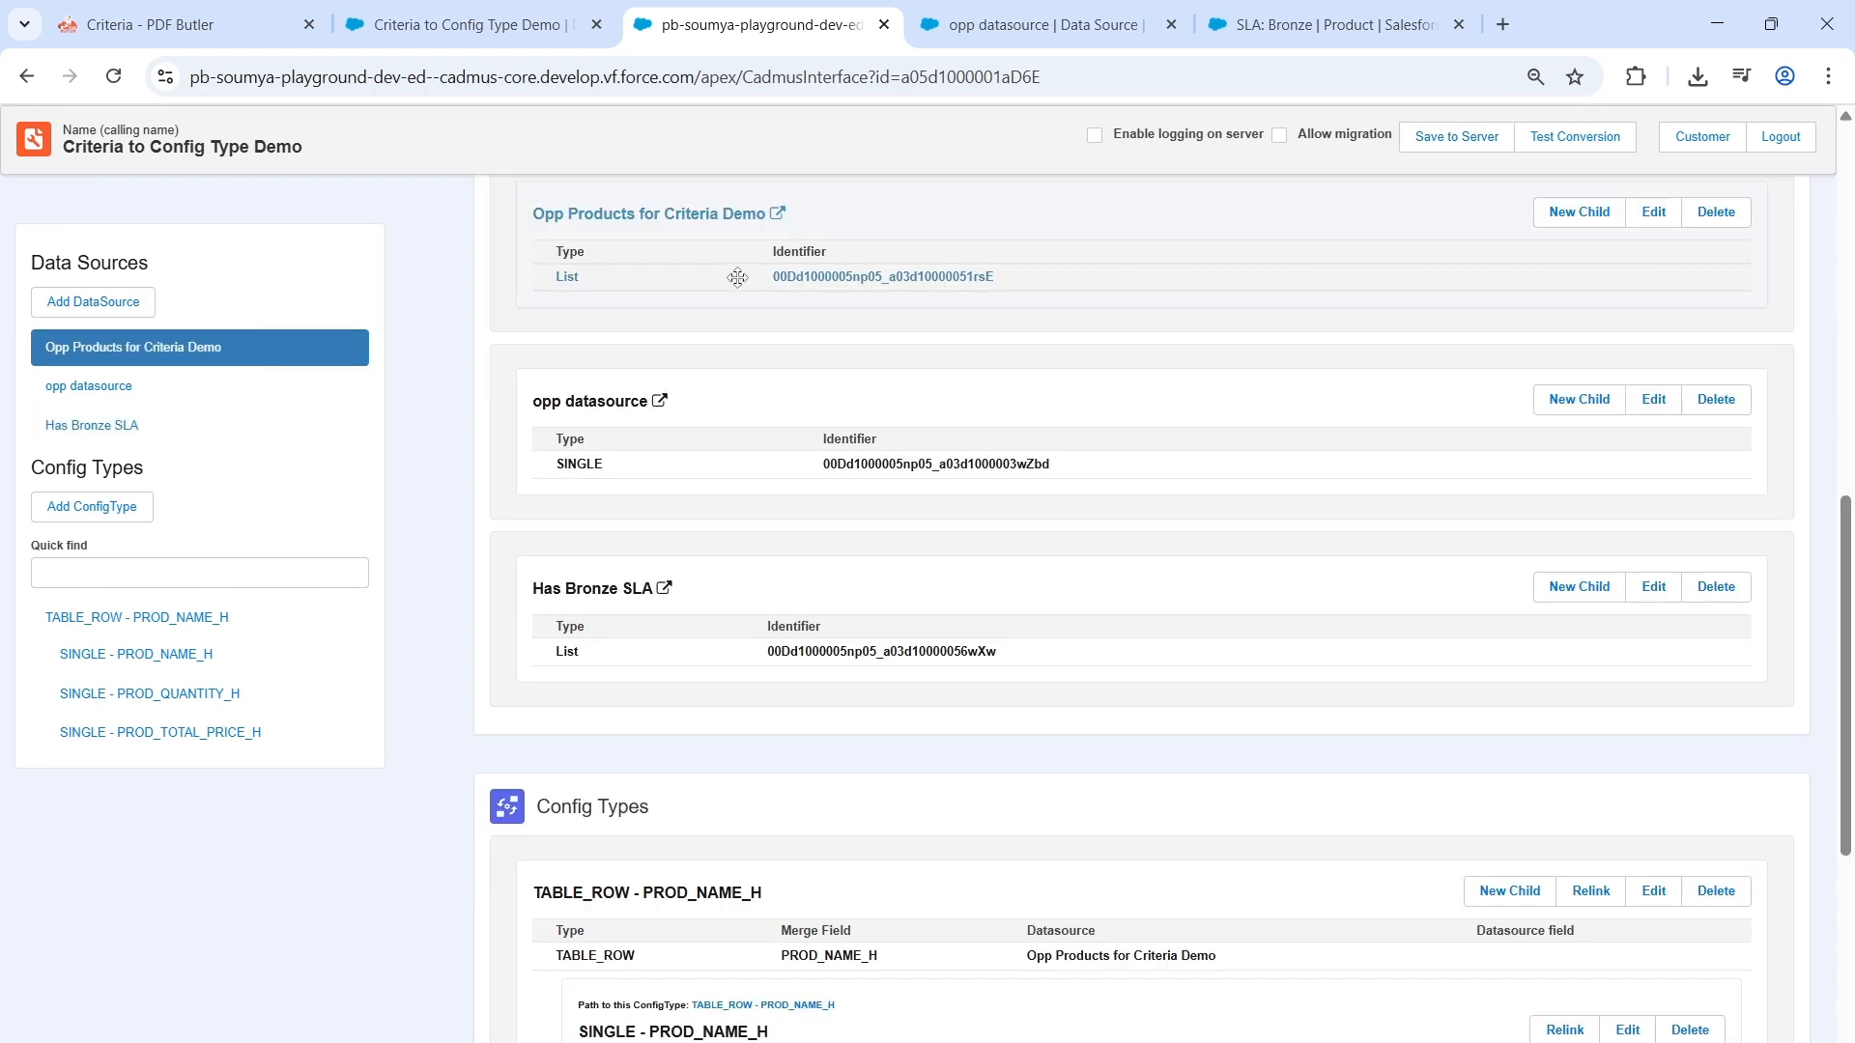
{"action": "scroll", "coordinate": [724, 340], "scroll_direction": "down", "scroll_amount": 4}
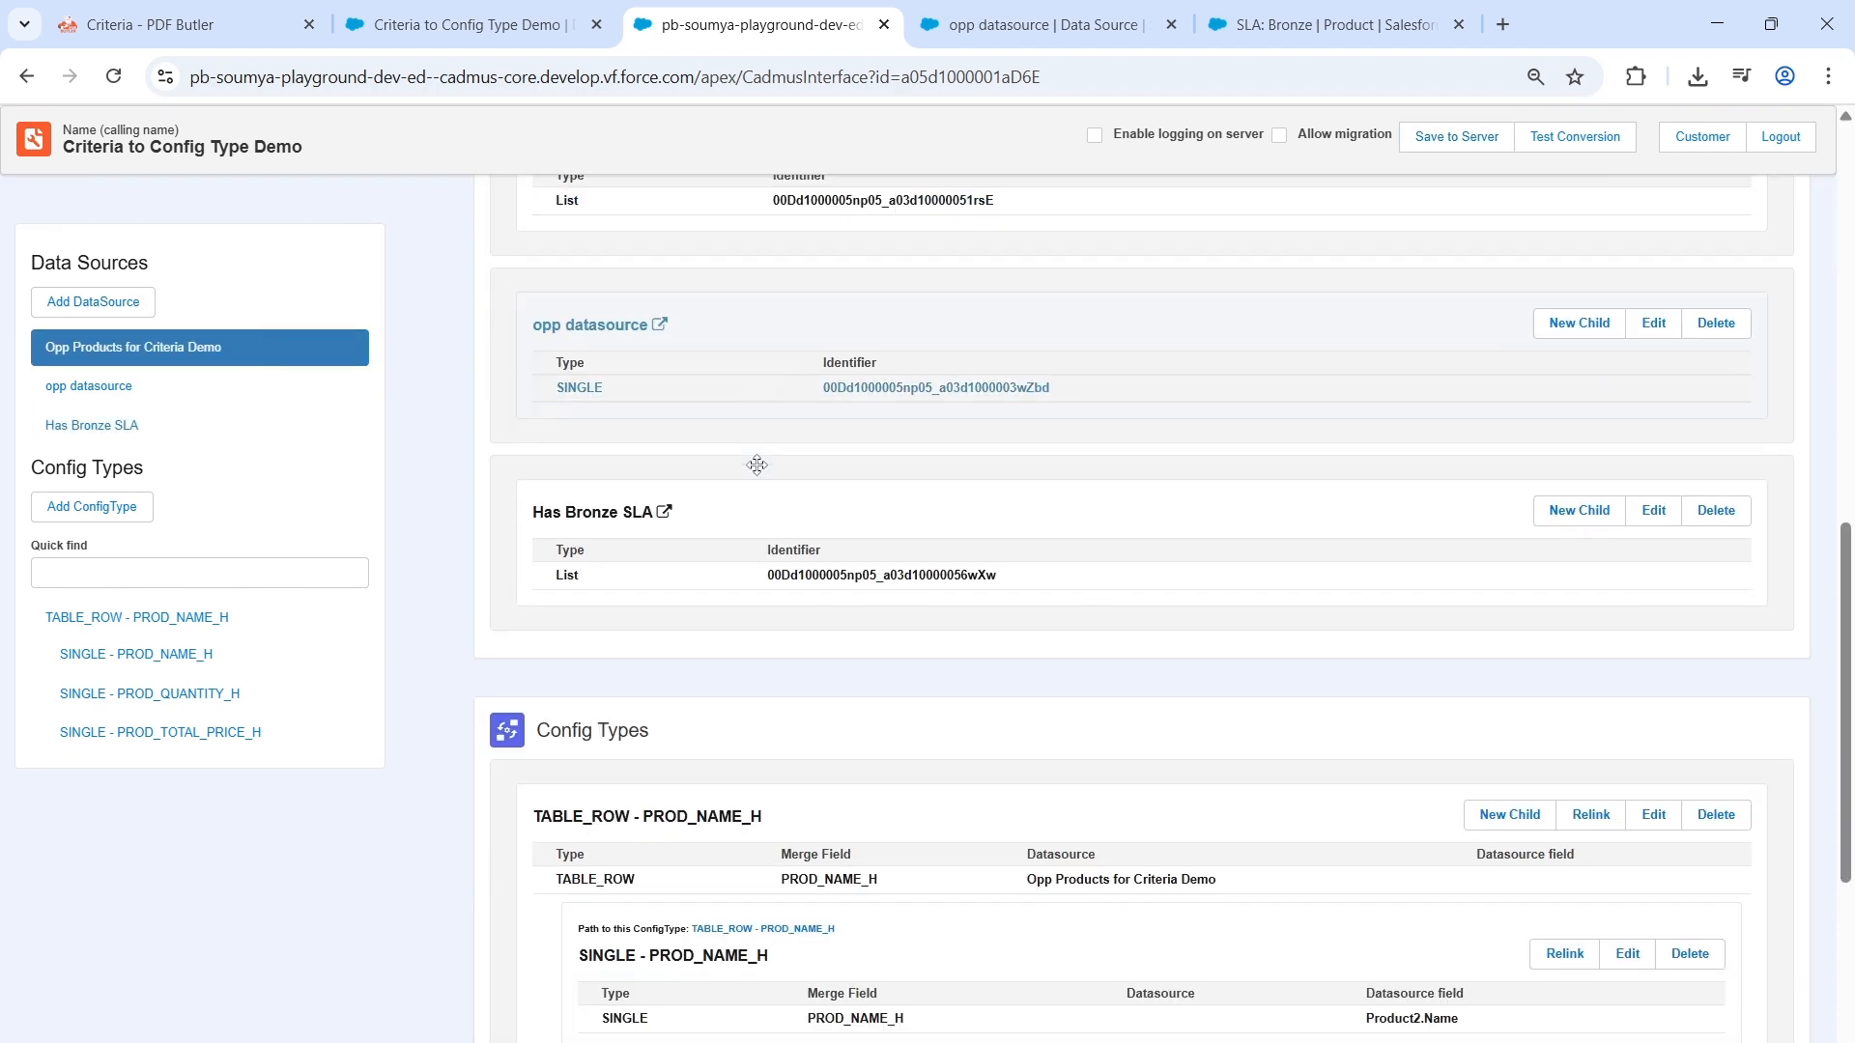
{"action": "scroll", "coordinate": [570, 530], "scroll_direction": "up", "scroll_amount": 10}
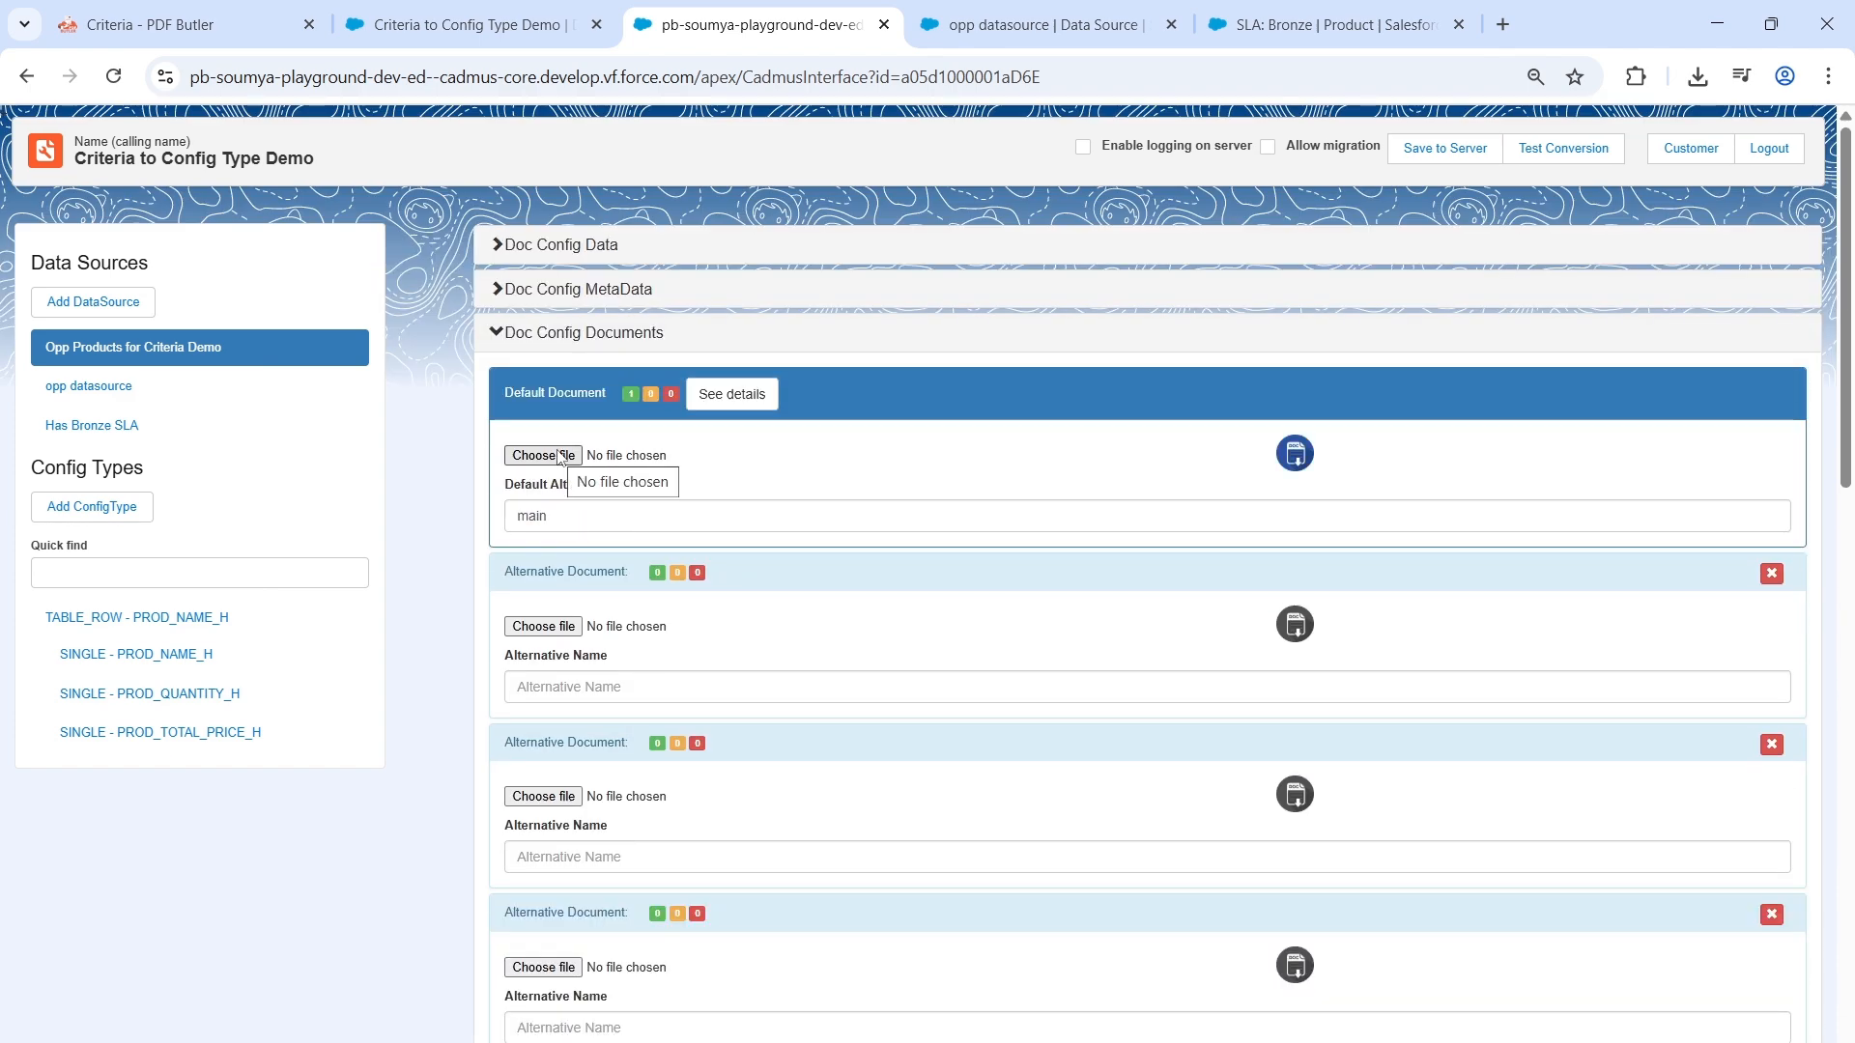
Step: Check the Word template again and examine the TABLE_ROW - PROD_NAME_H config type in the PDF Butler configuration
{"action": "key", "text": "alt+Tab"}
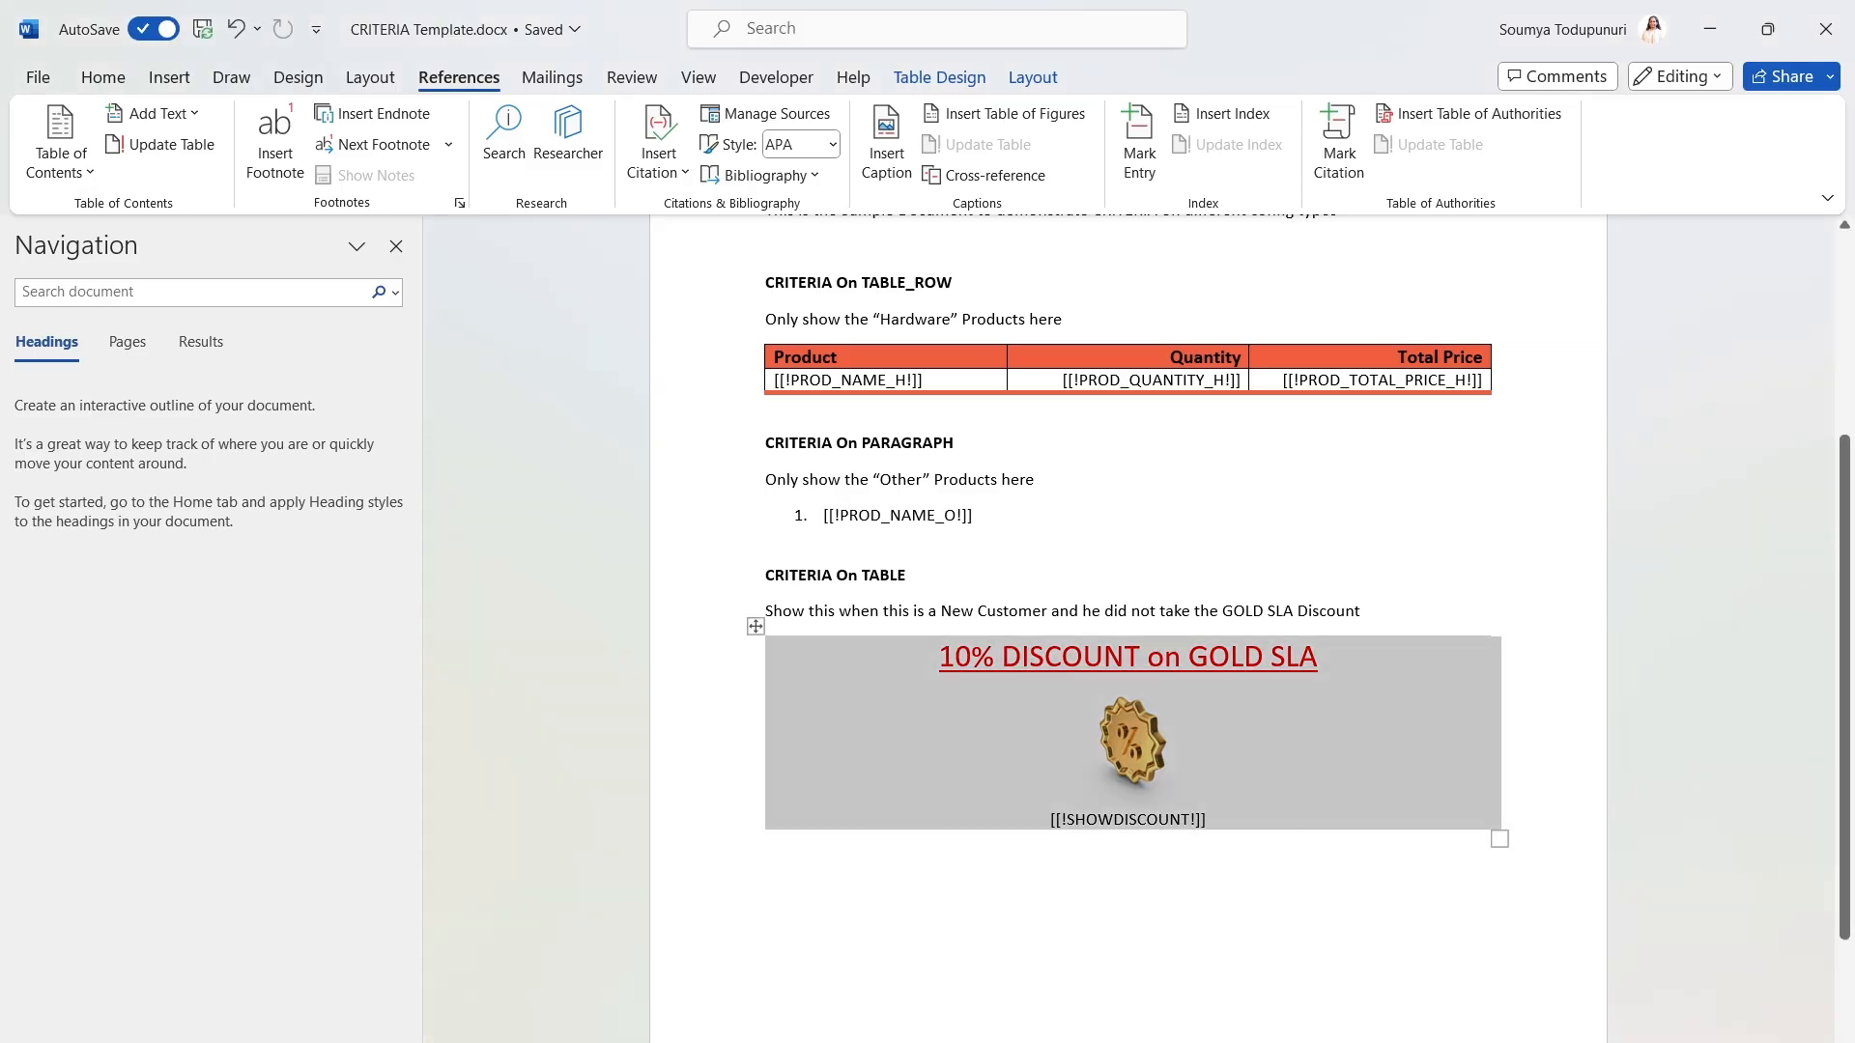
{"action": "key", "text": "alt+Tab"}
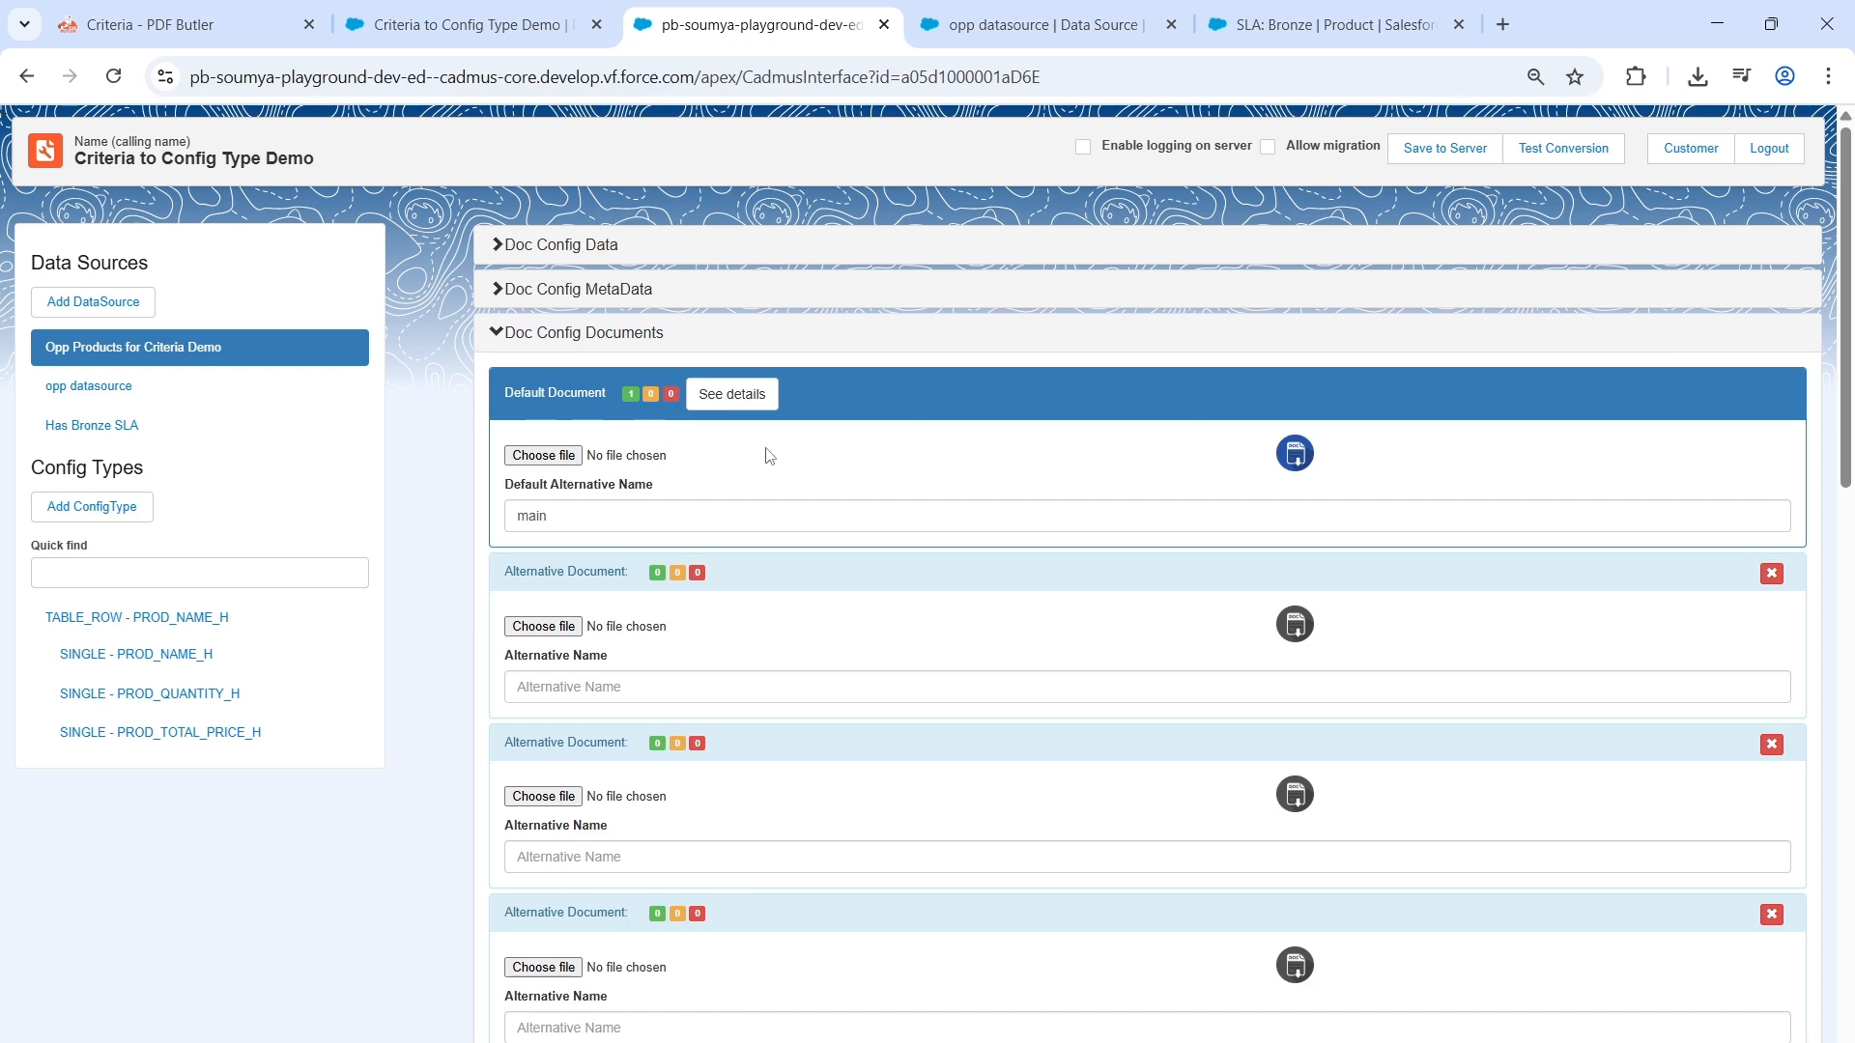
{"action": "scroll", "coordinate": [770, 454], "scroll_direction": "down", "scroll_amount": 15}
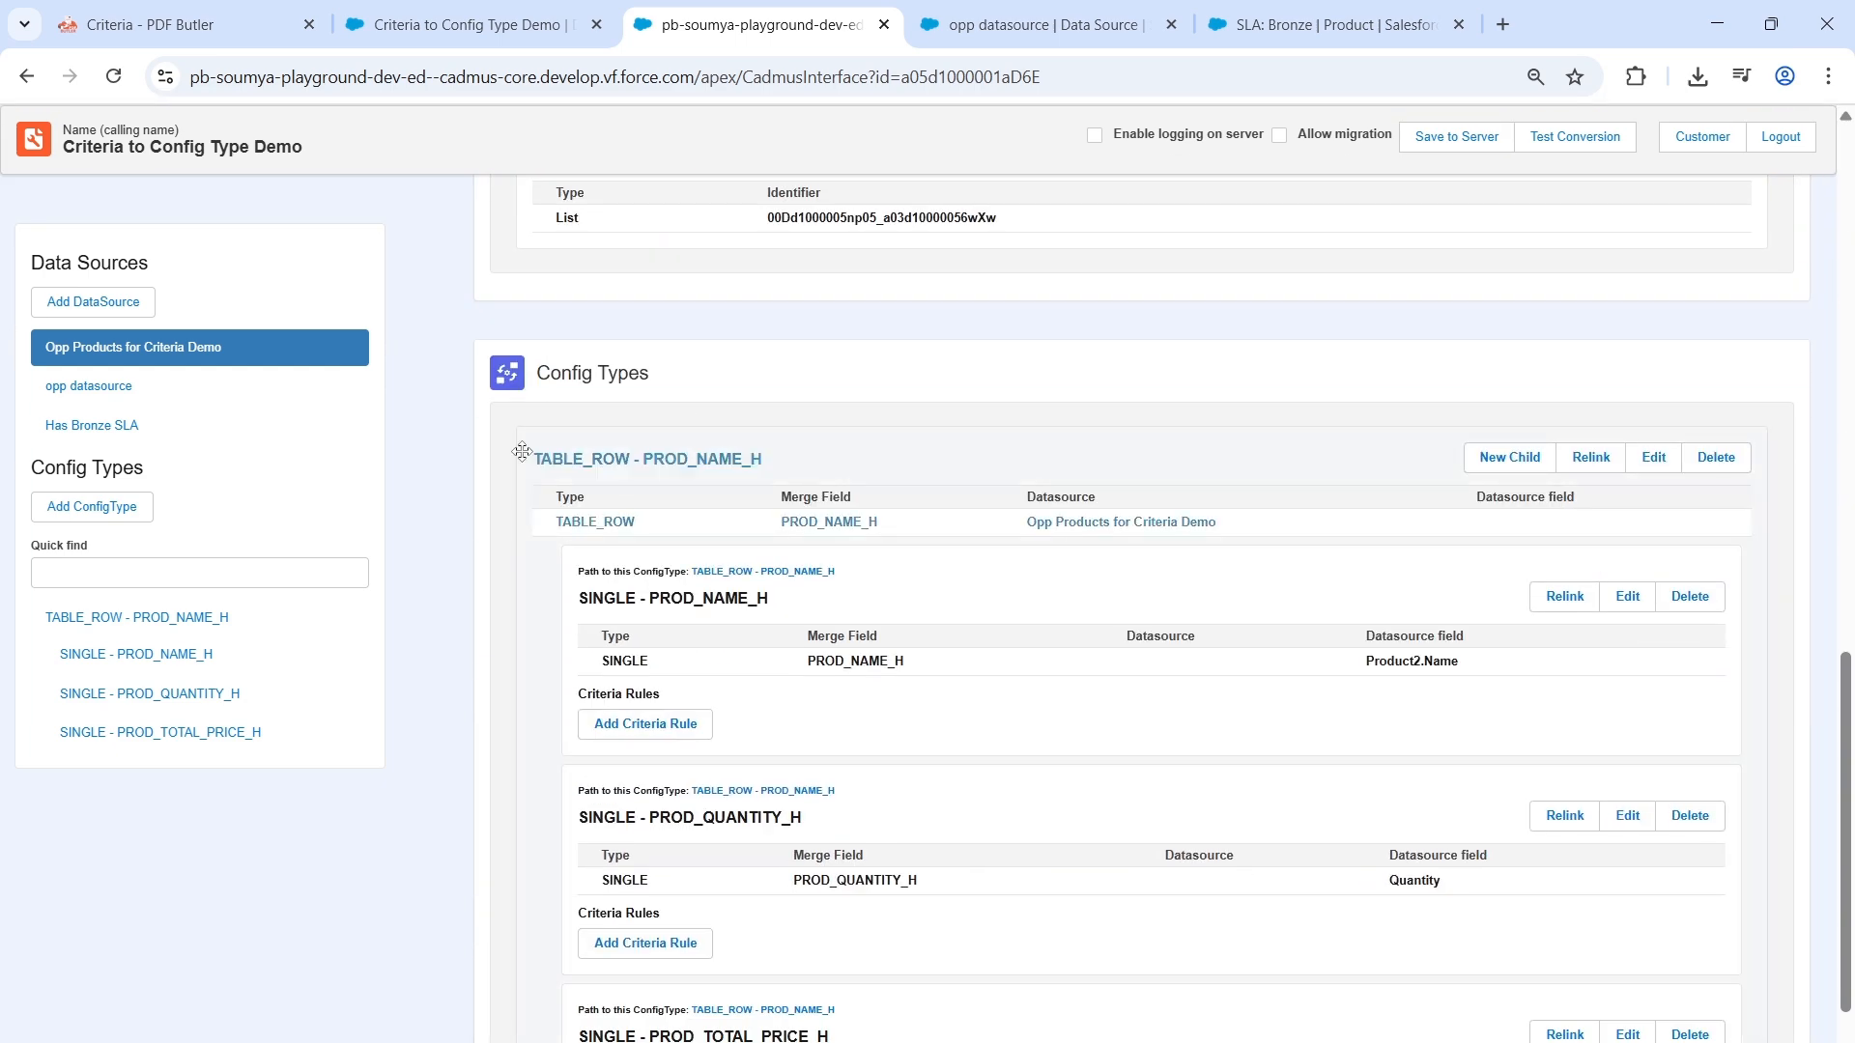
{"action": "left_click_drag", "start_coordinate": [619, 458], "coordinate": [785, 447]}
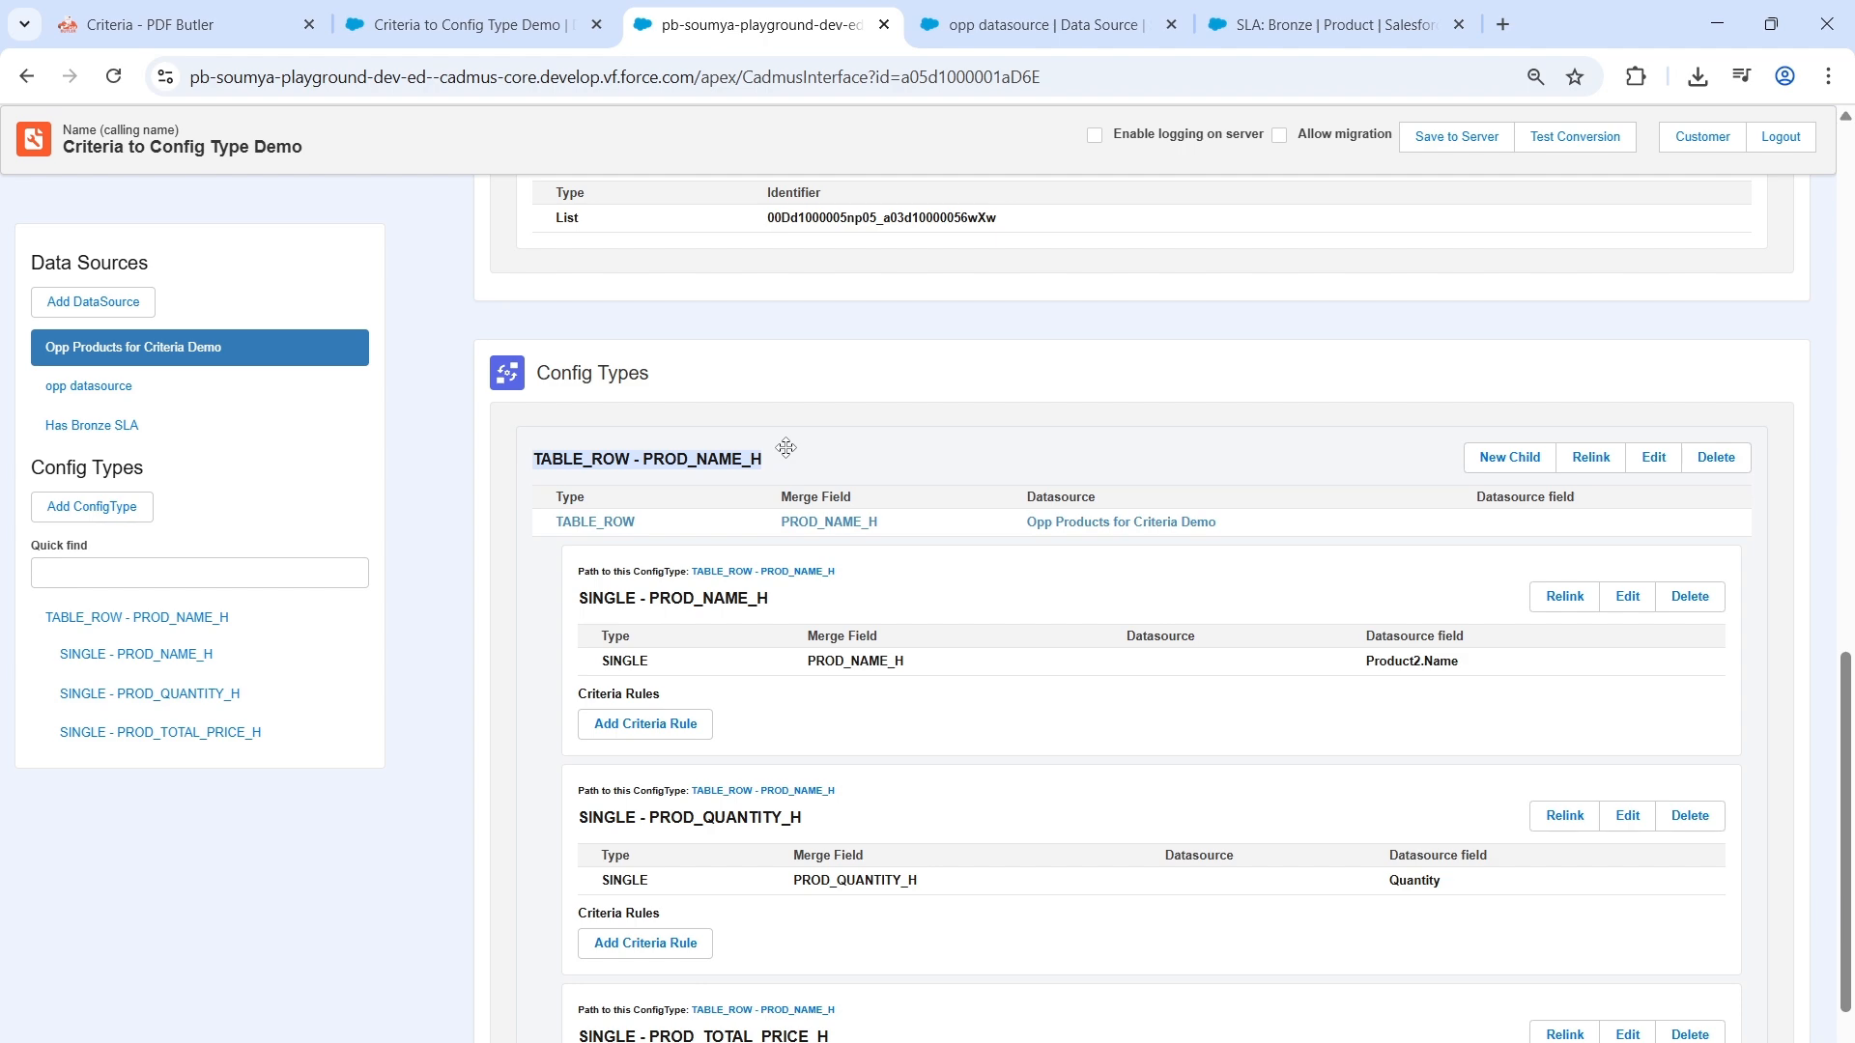
Step: Check the Hardware products table in the Word template against the TABLE_ROW - PROD_NAME_H config type's merge field, and close the config type unchanged
{"action": "key", "text": "alt+Tab"}
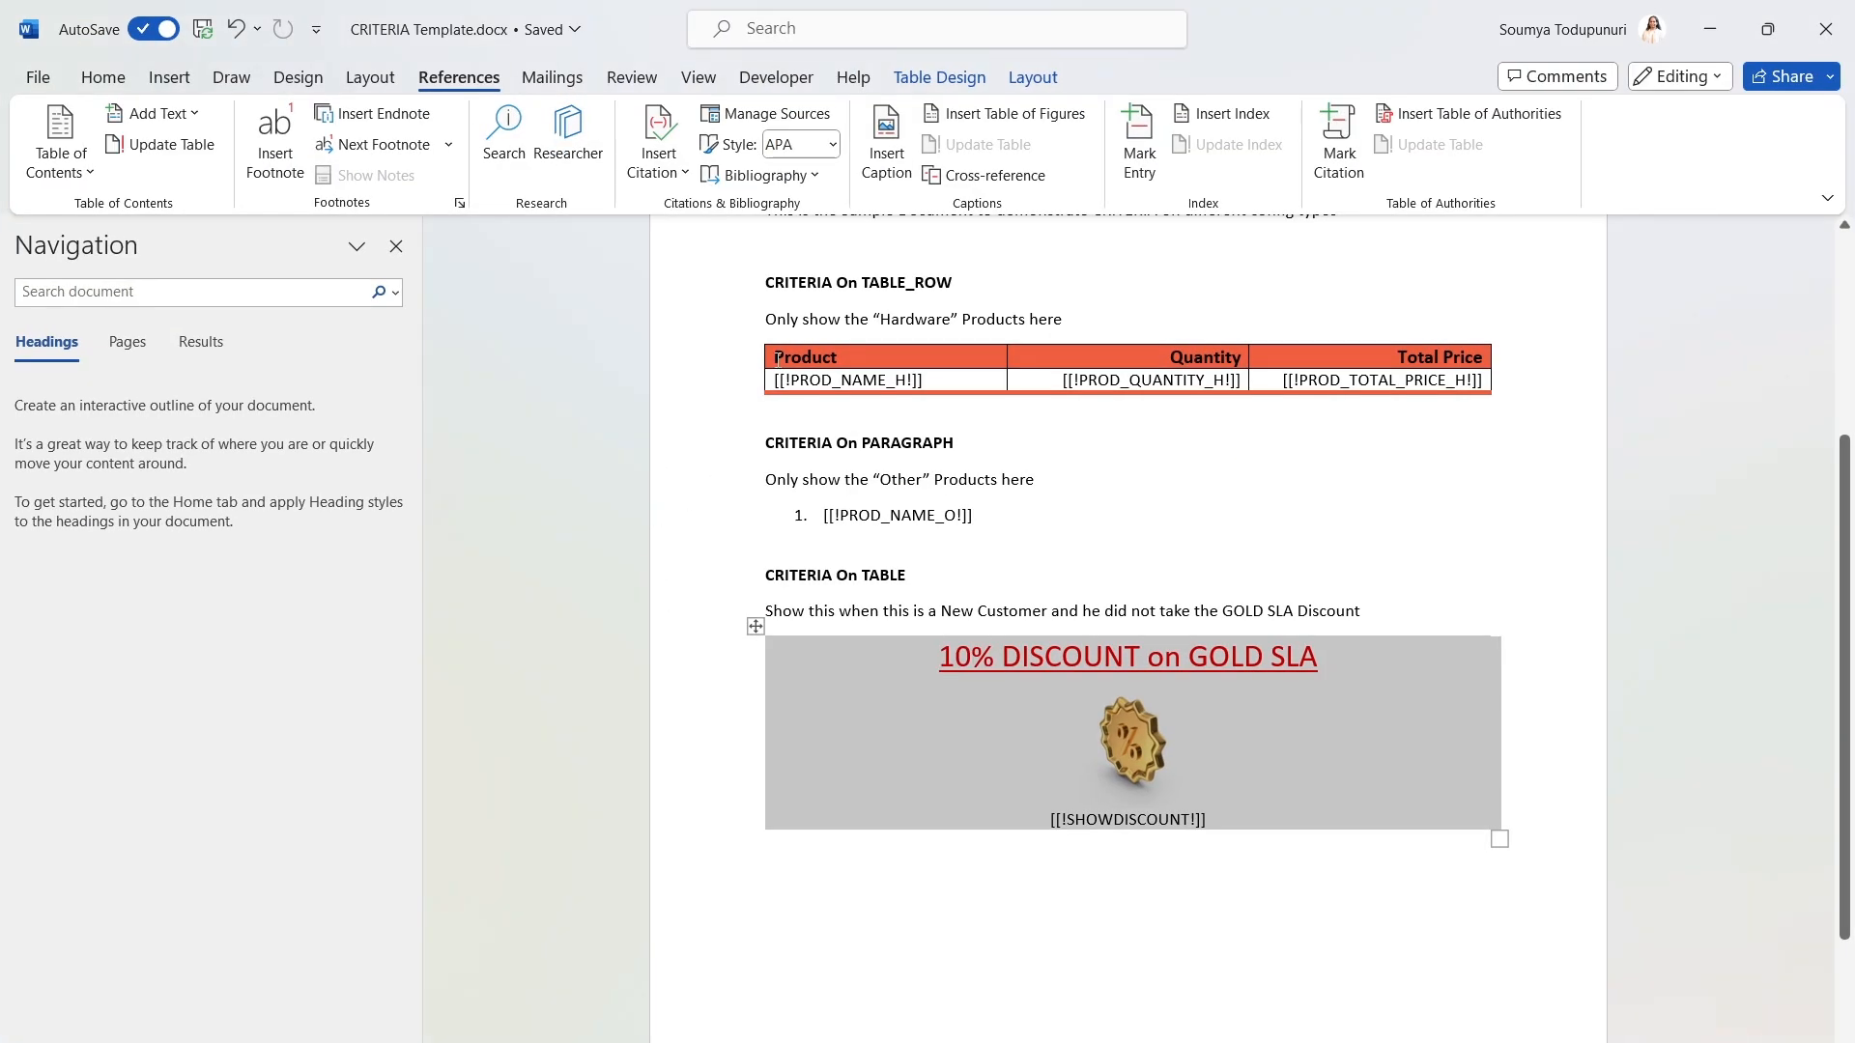
{"action": "left_click", "coordinate": [765, 384]}
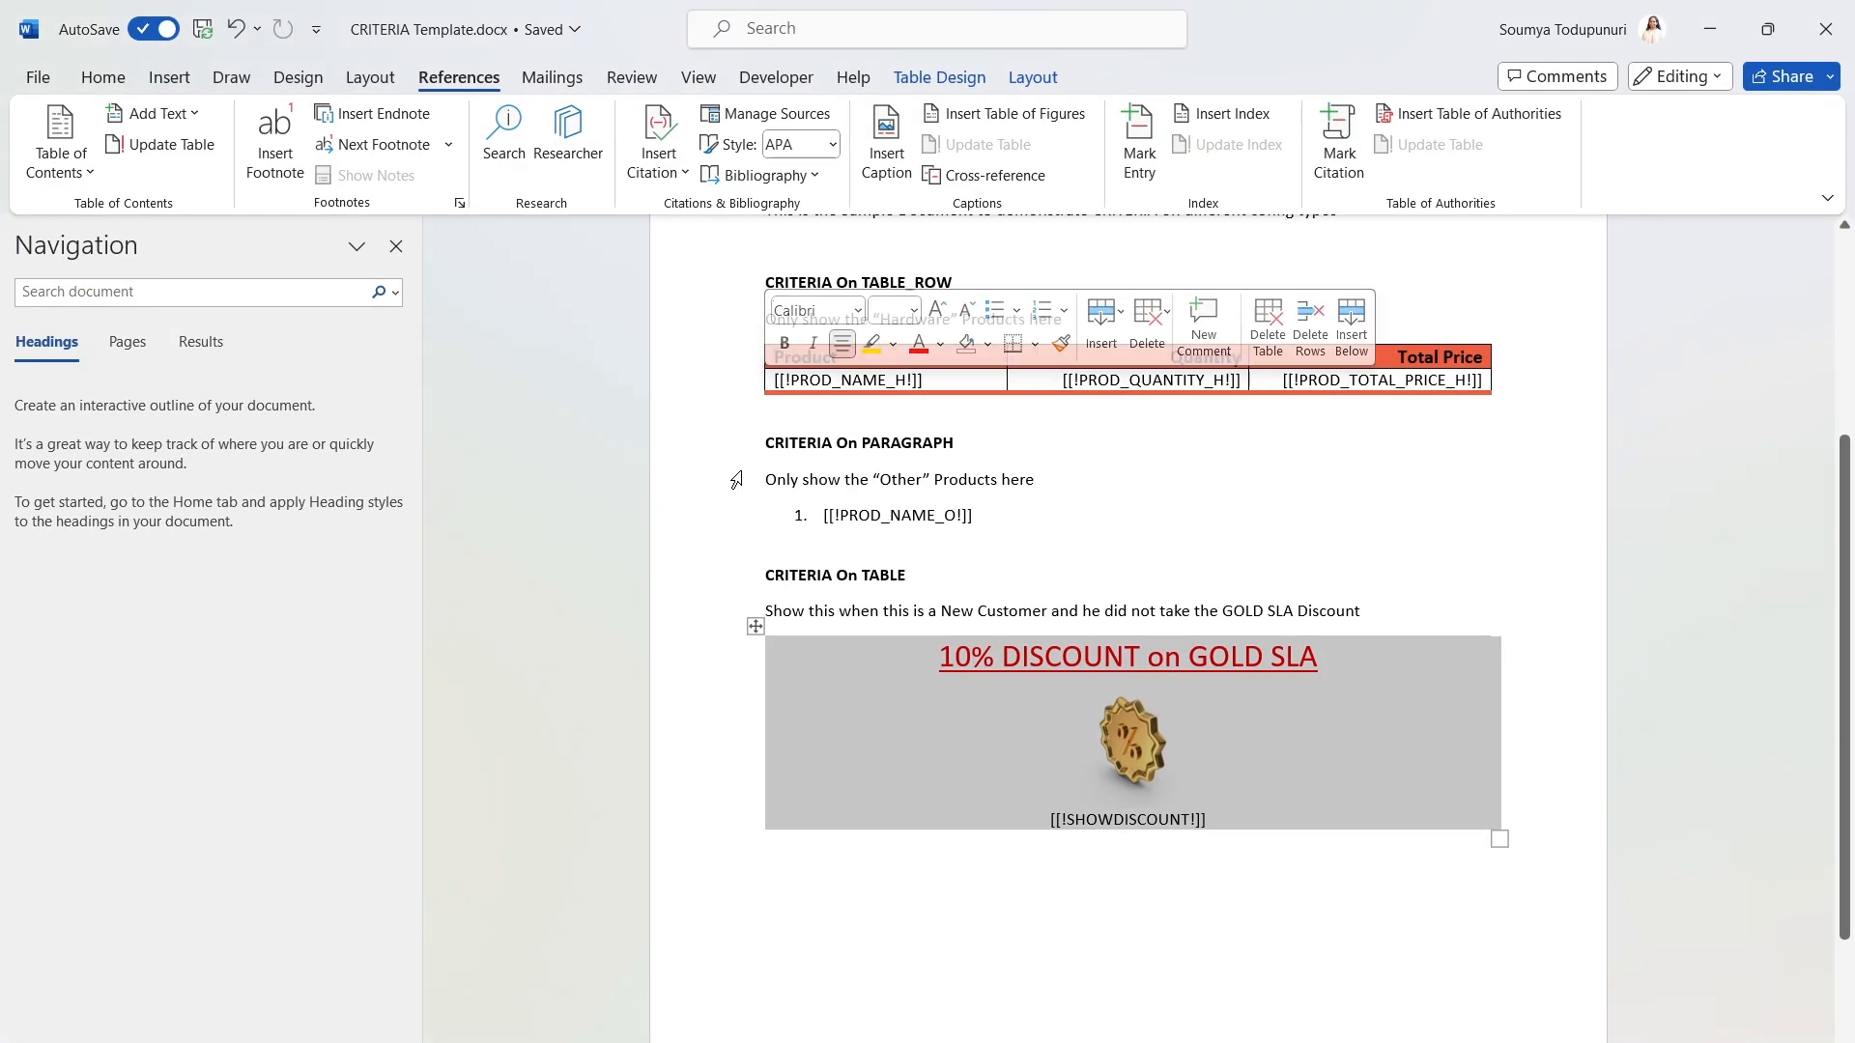
{"action": "key", "text": "alt+Tab"}
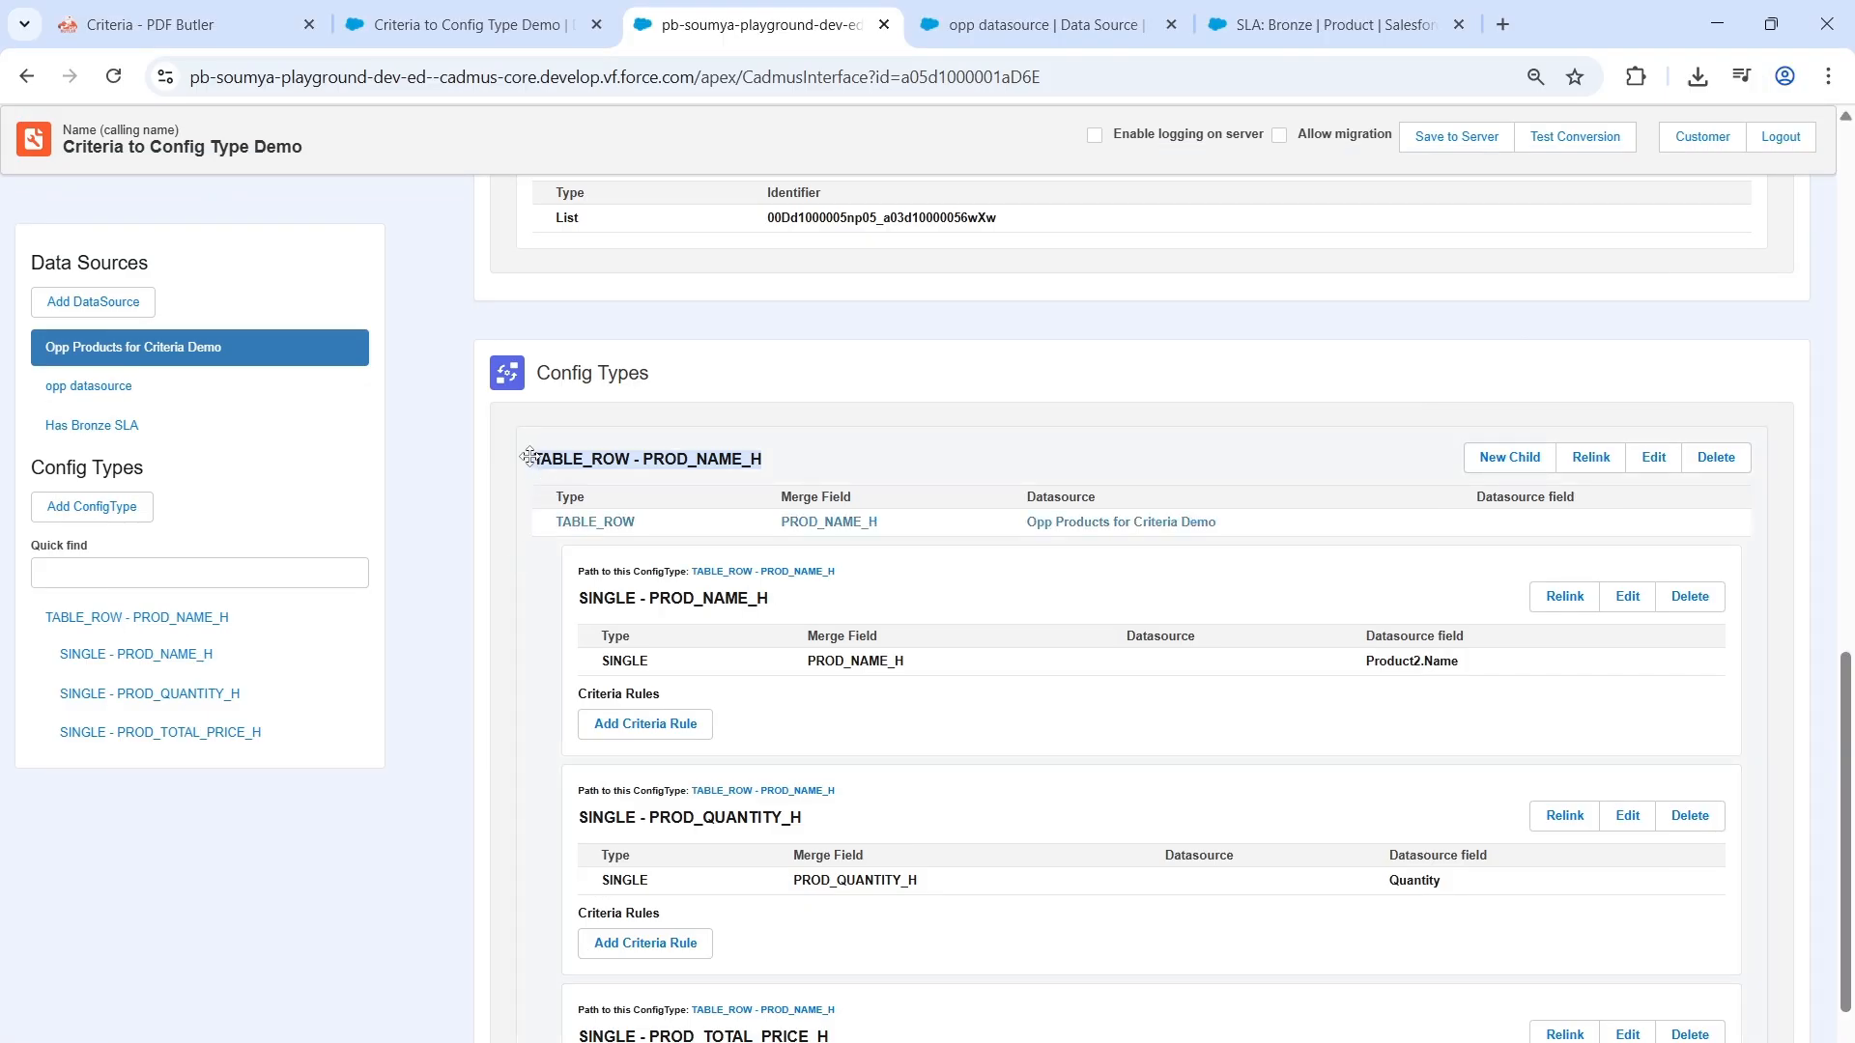
{"action": "left_click", "coordinate": [1654, 460]}
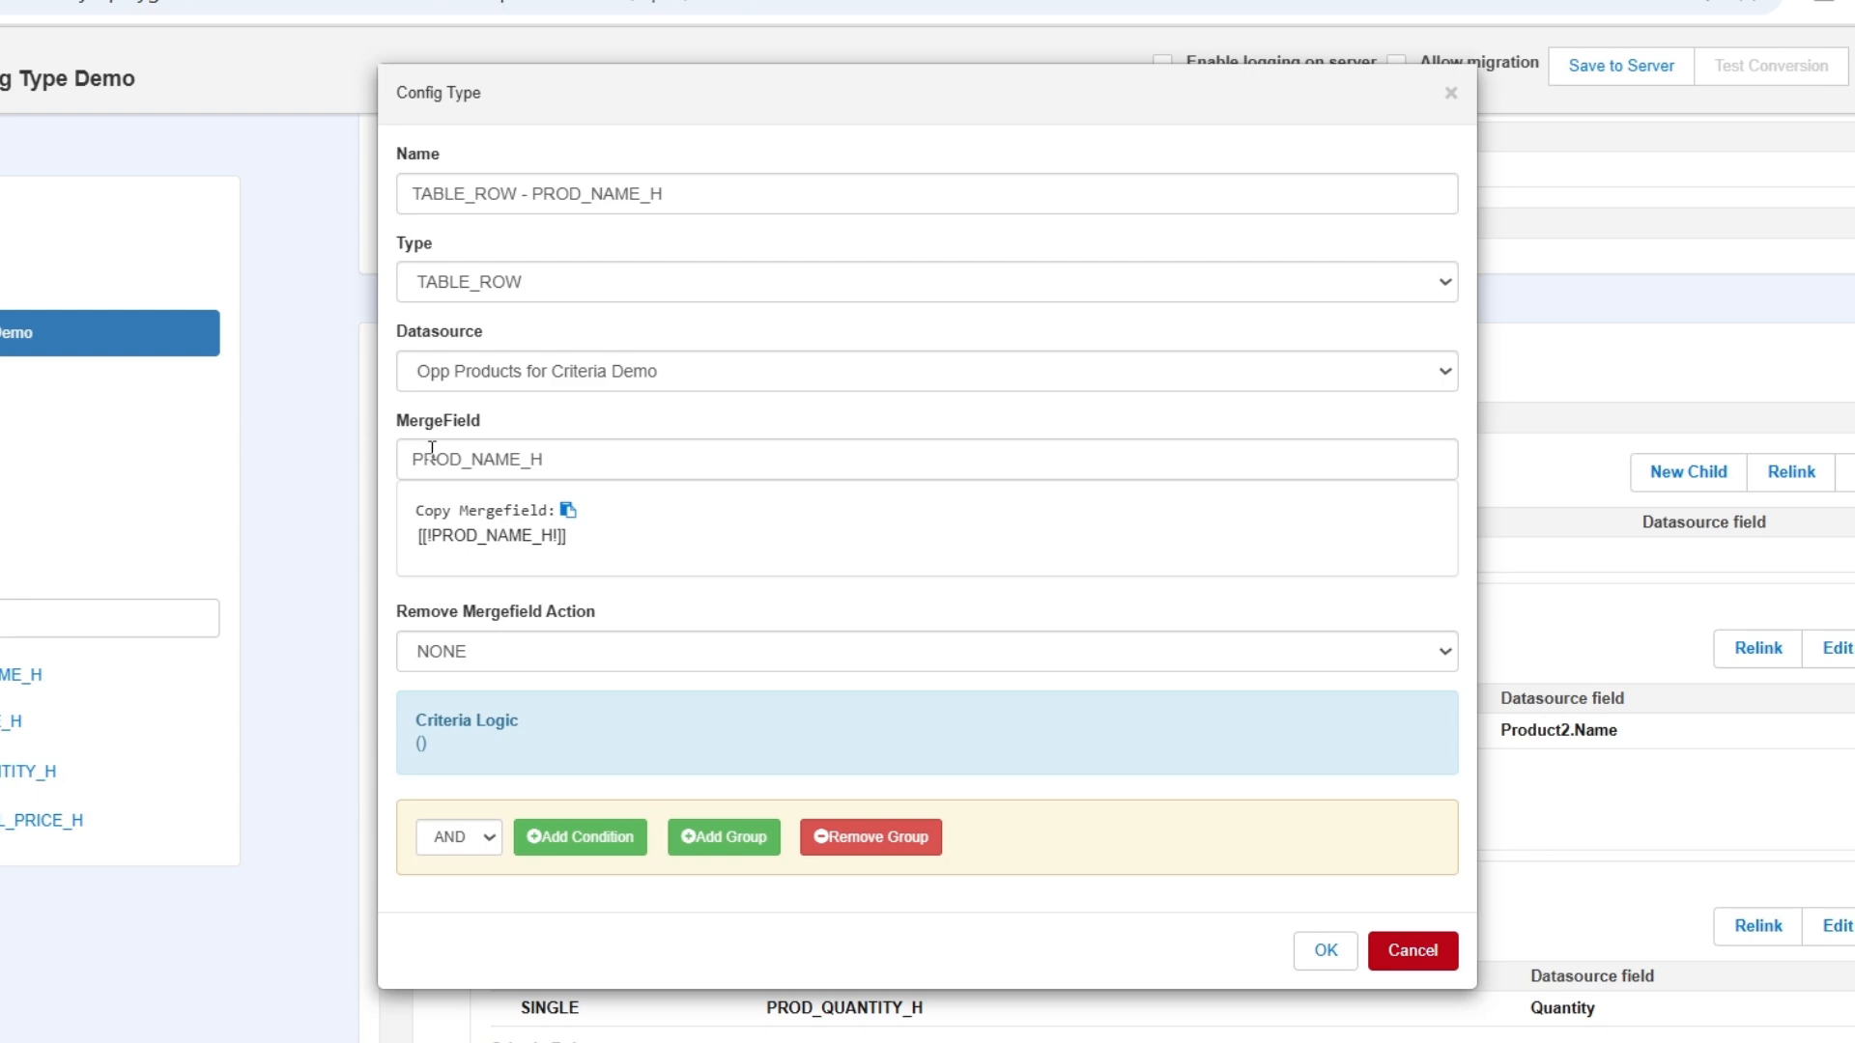
{"action": "left_click_drag", "start_coordinate": [432, 449], "coordinate": [610, 450]}
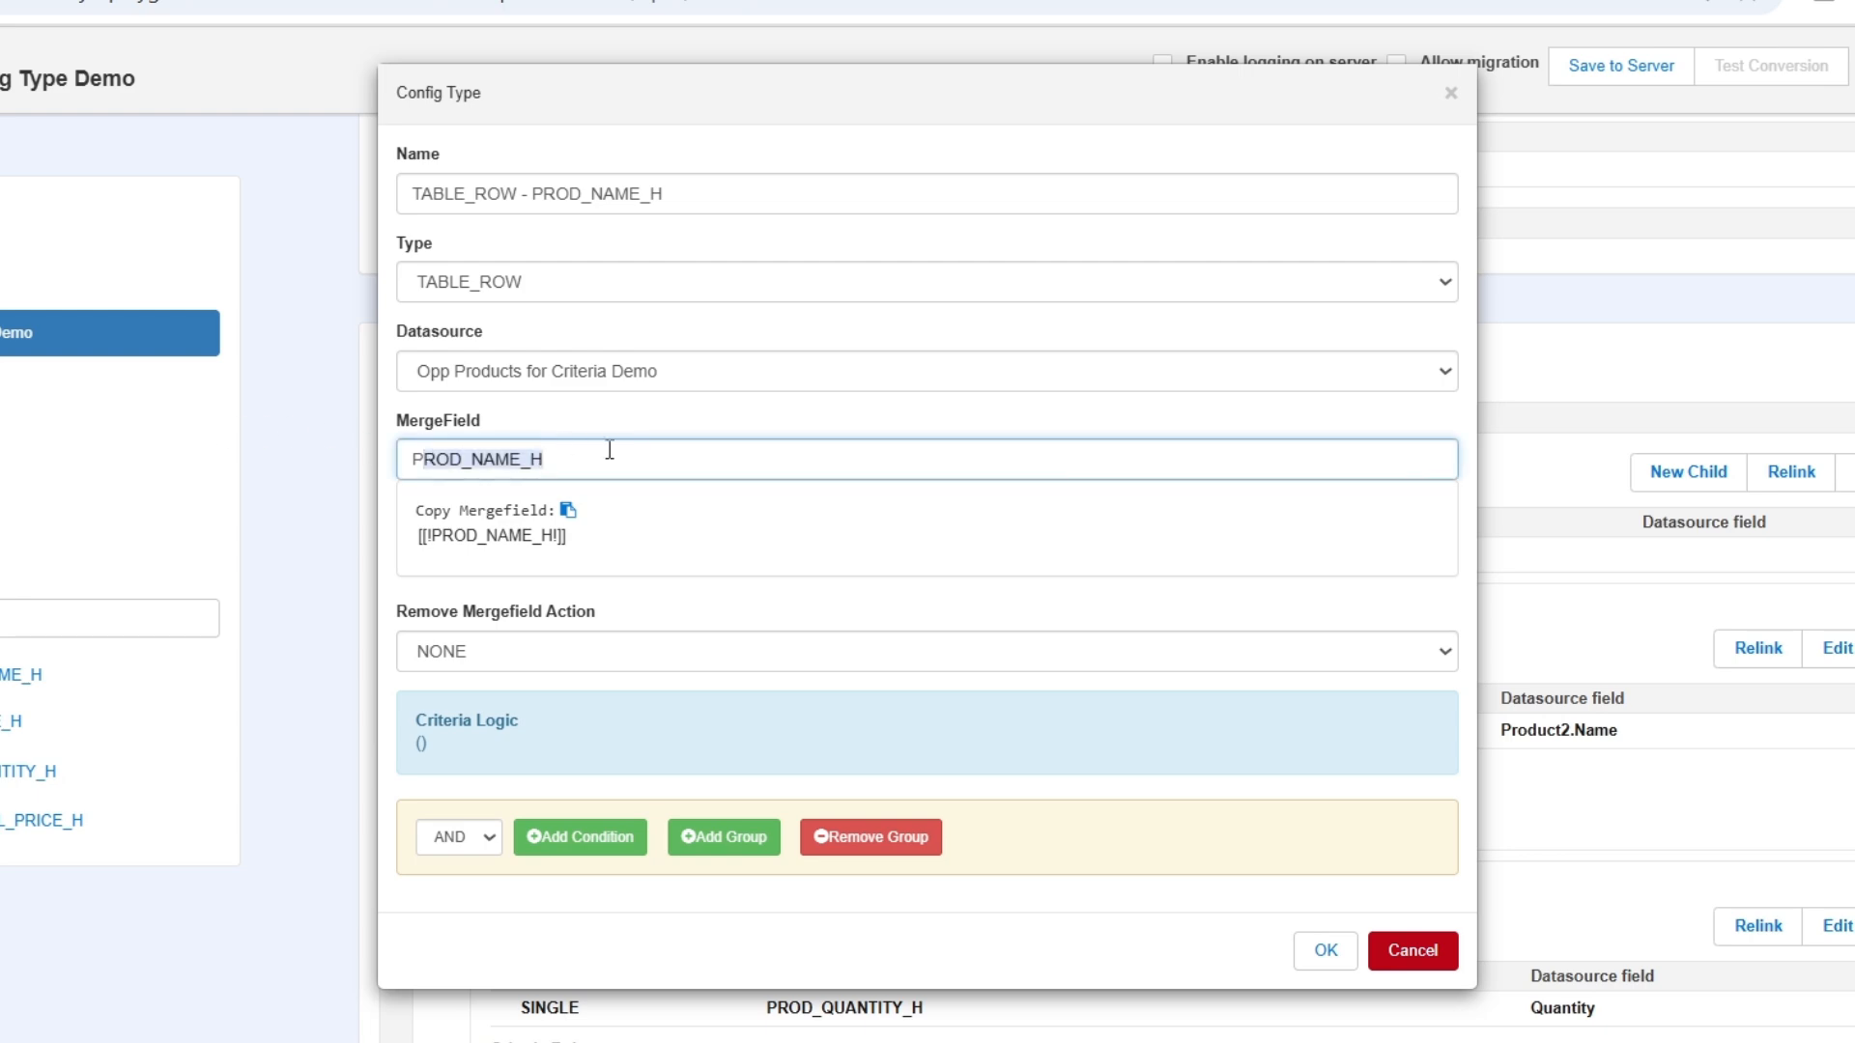
{"action": "left_click", "coordinate": [1412, 950]}
Step: Review the datasource fields of the three child SINGLE config types and save the doc config to the server
{"action": "scroll", "coordinate": [948, 683], "scroll_direction": "down", "scroll_amount": 3}
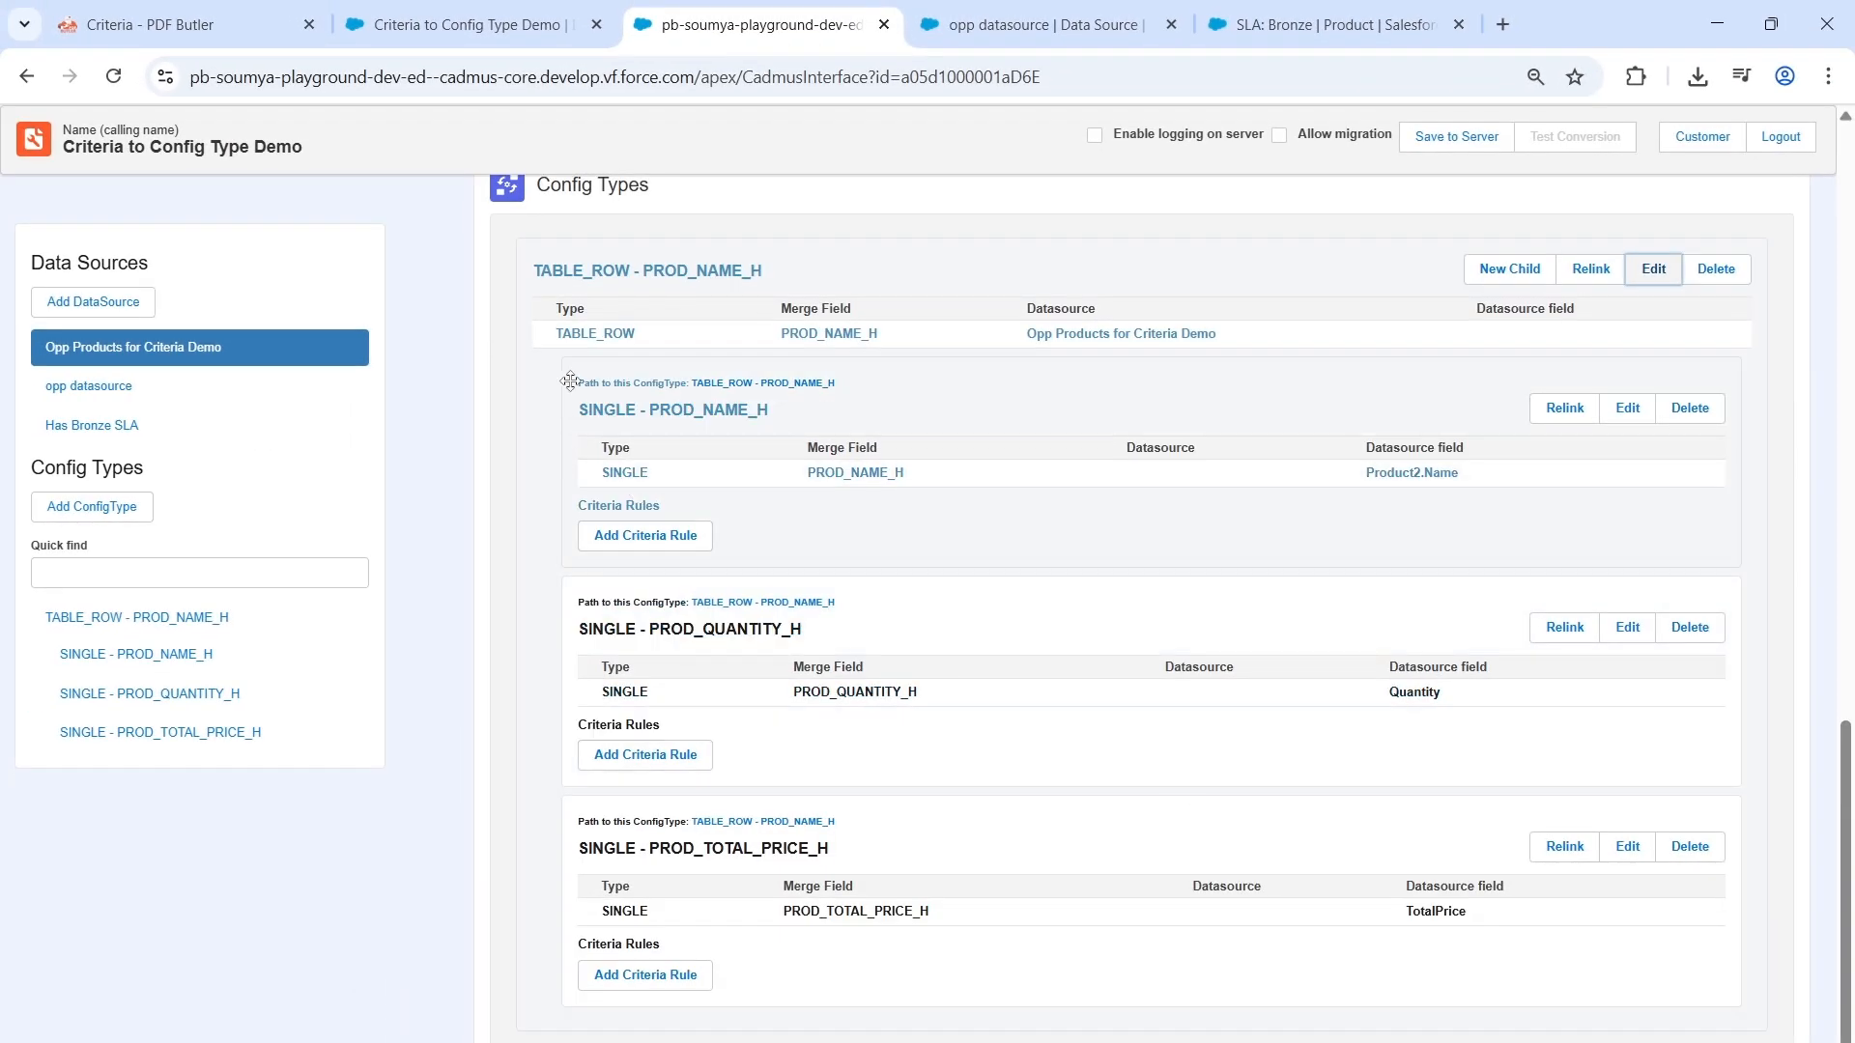
{"action": "left_click_drag", "start_coordinate": [570, 382], "coordinate": [1343, 487]}
{"action": "left_click", "coordinate": [1343, 487]}
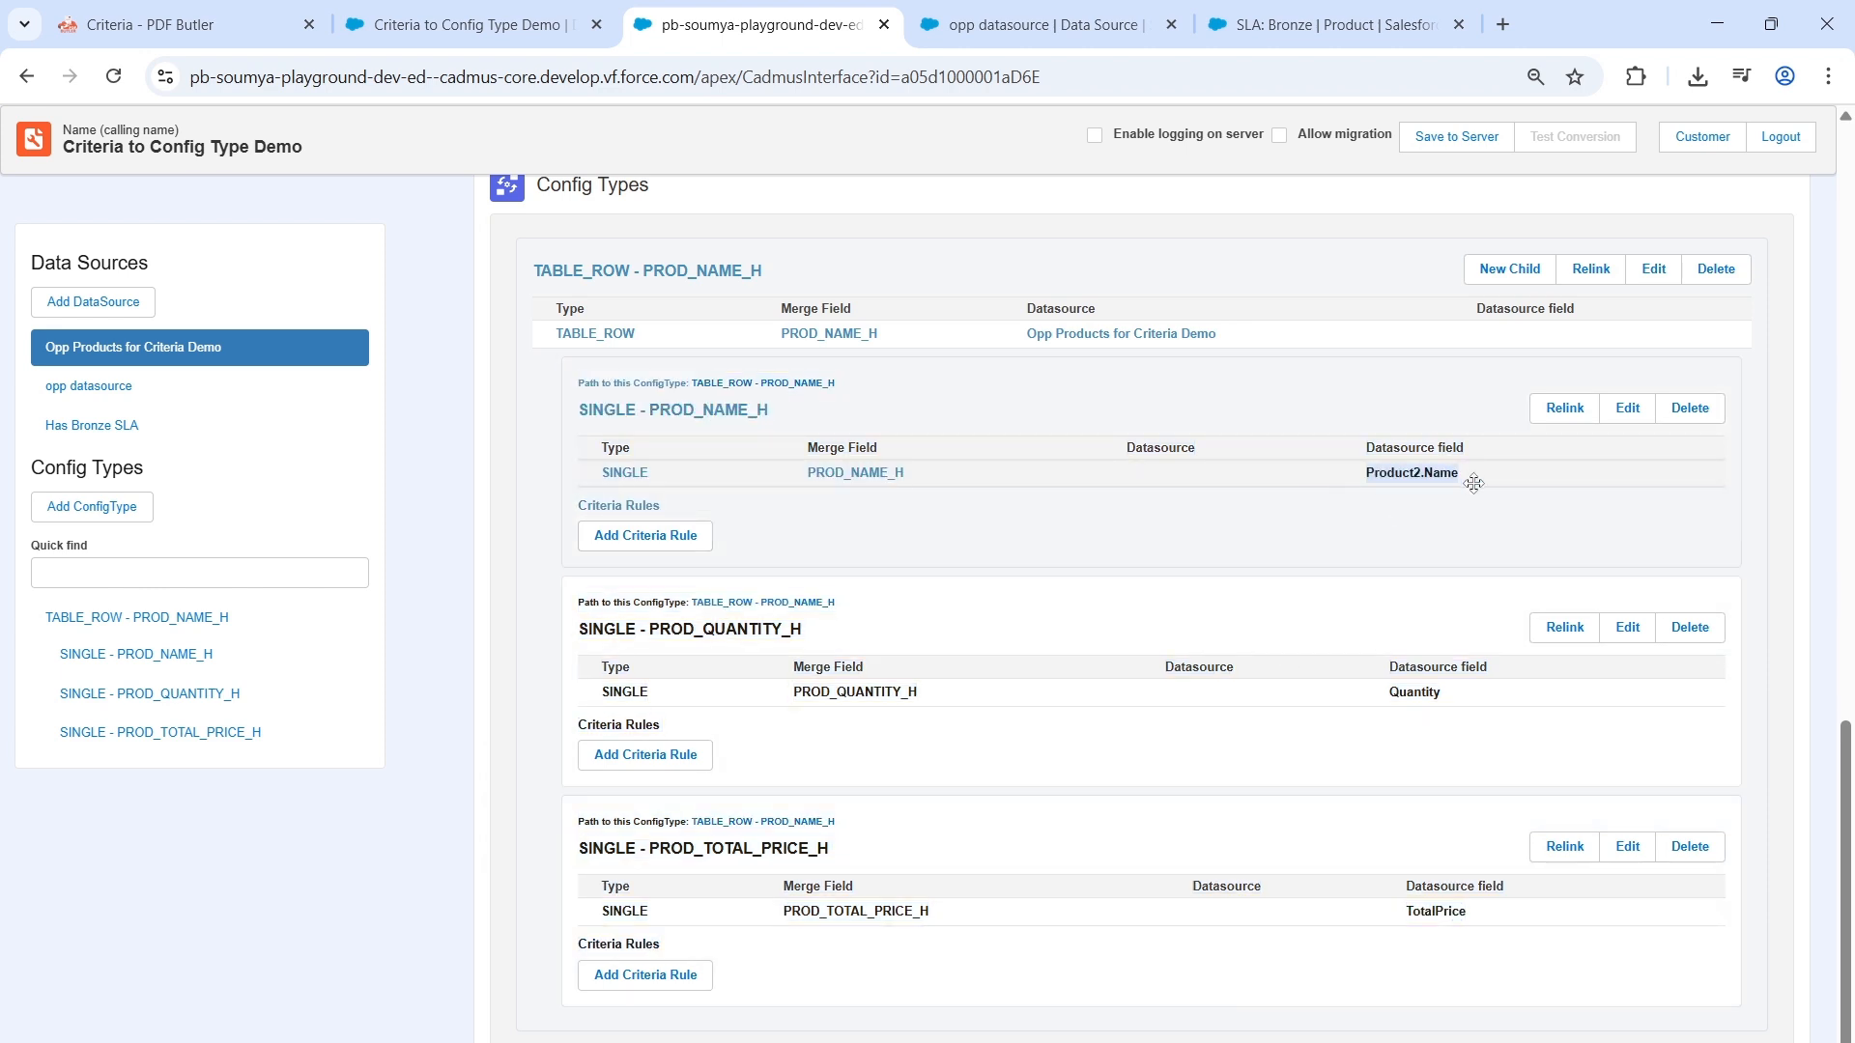
{"action": "left_click_drag", "start_coordinate": [1391, 690], "coordinate": [1495, 705]}
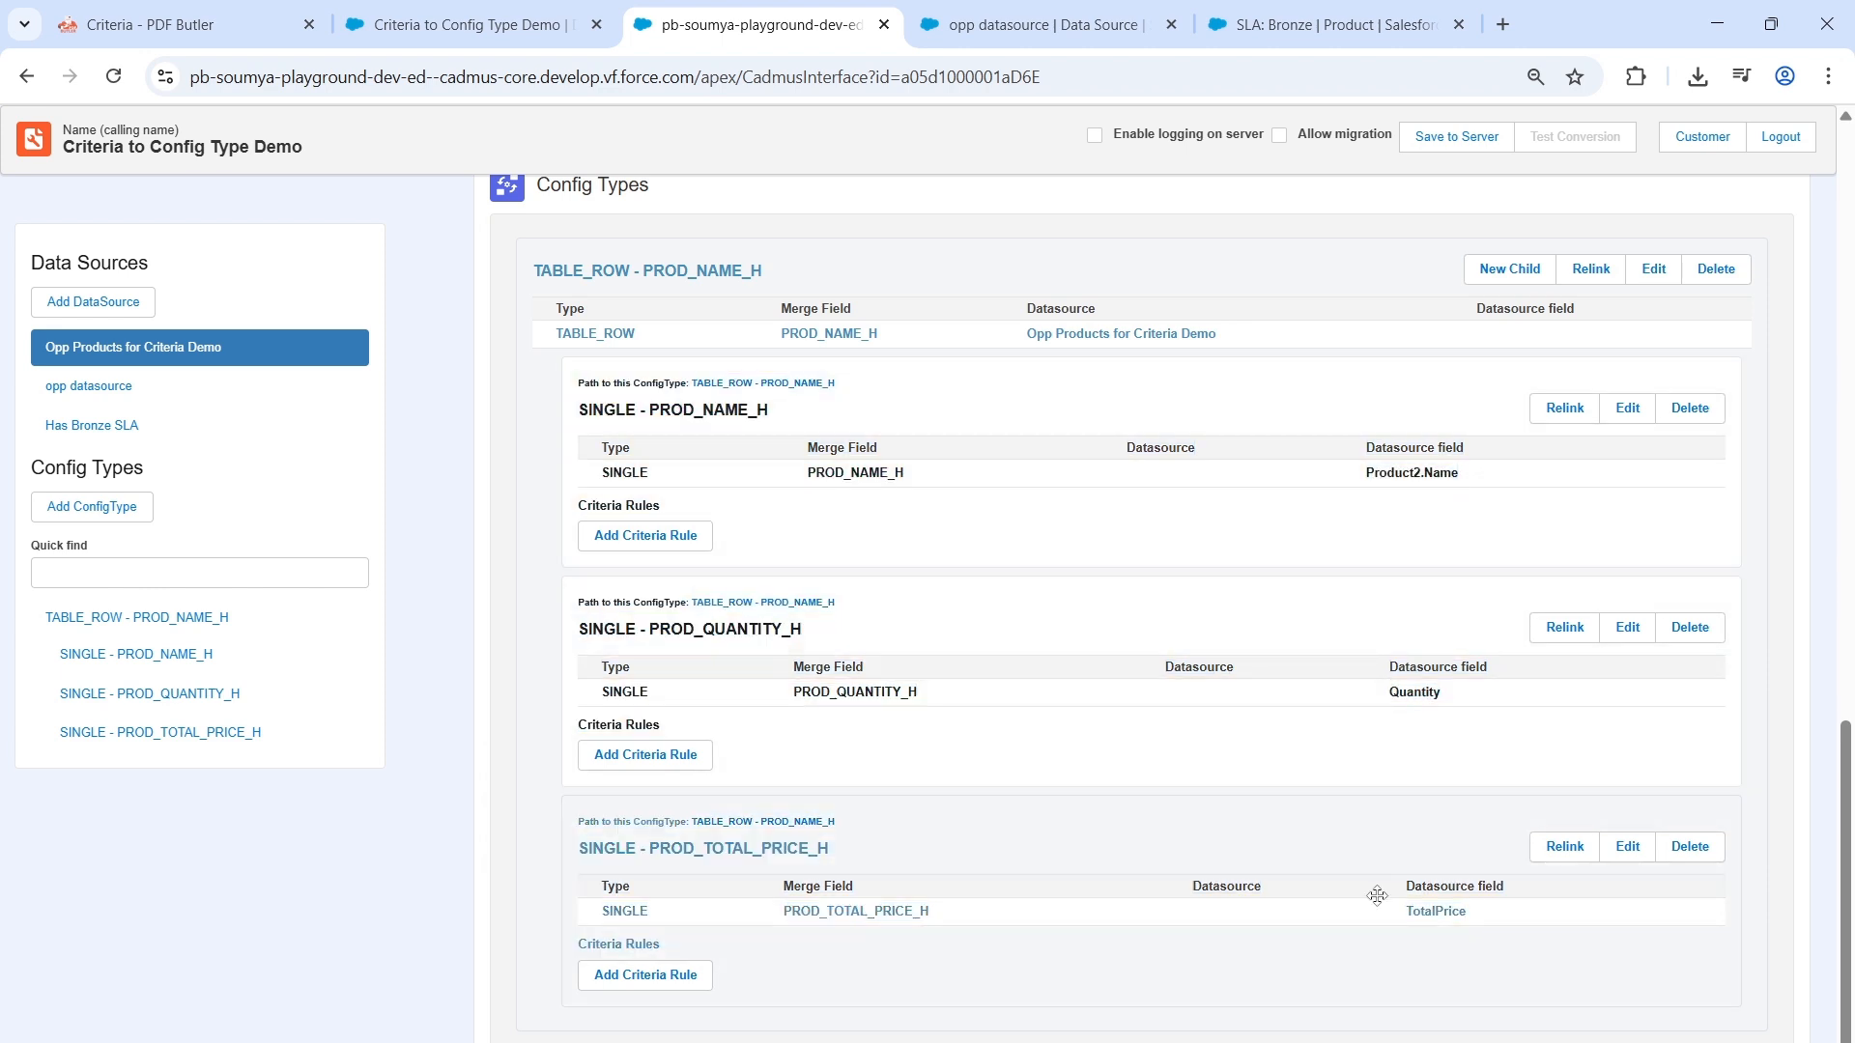
{"action": "left_click_drag", "start_coordinate": [1377, 896], "coordinate": [1561, 886]}
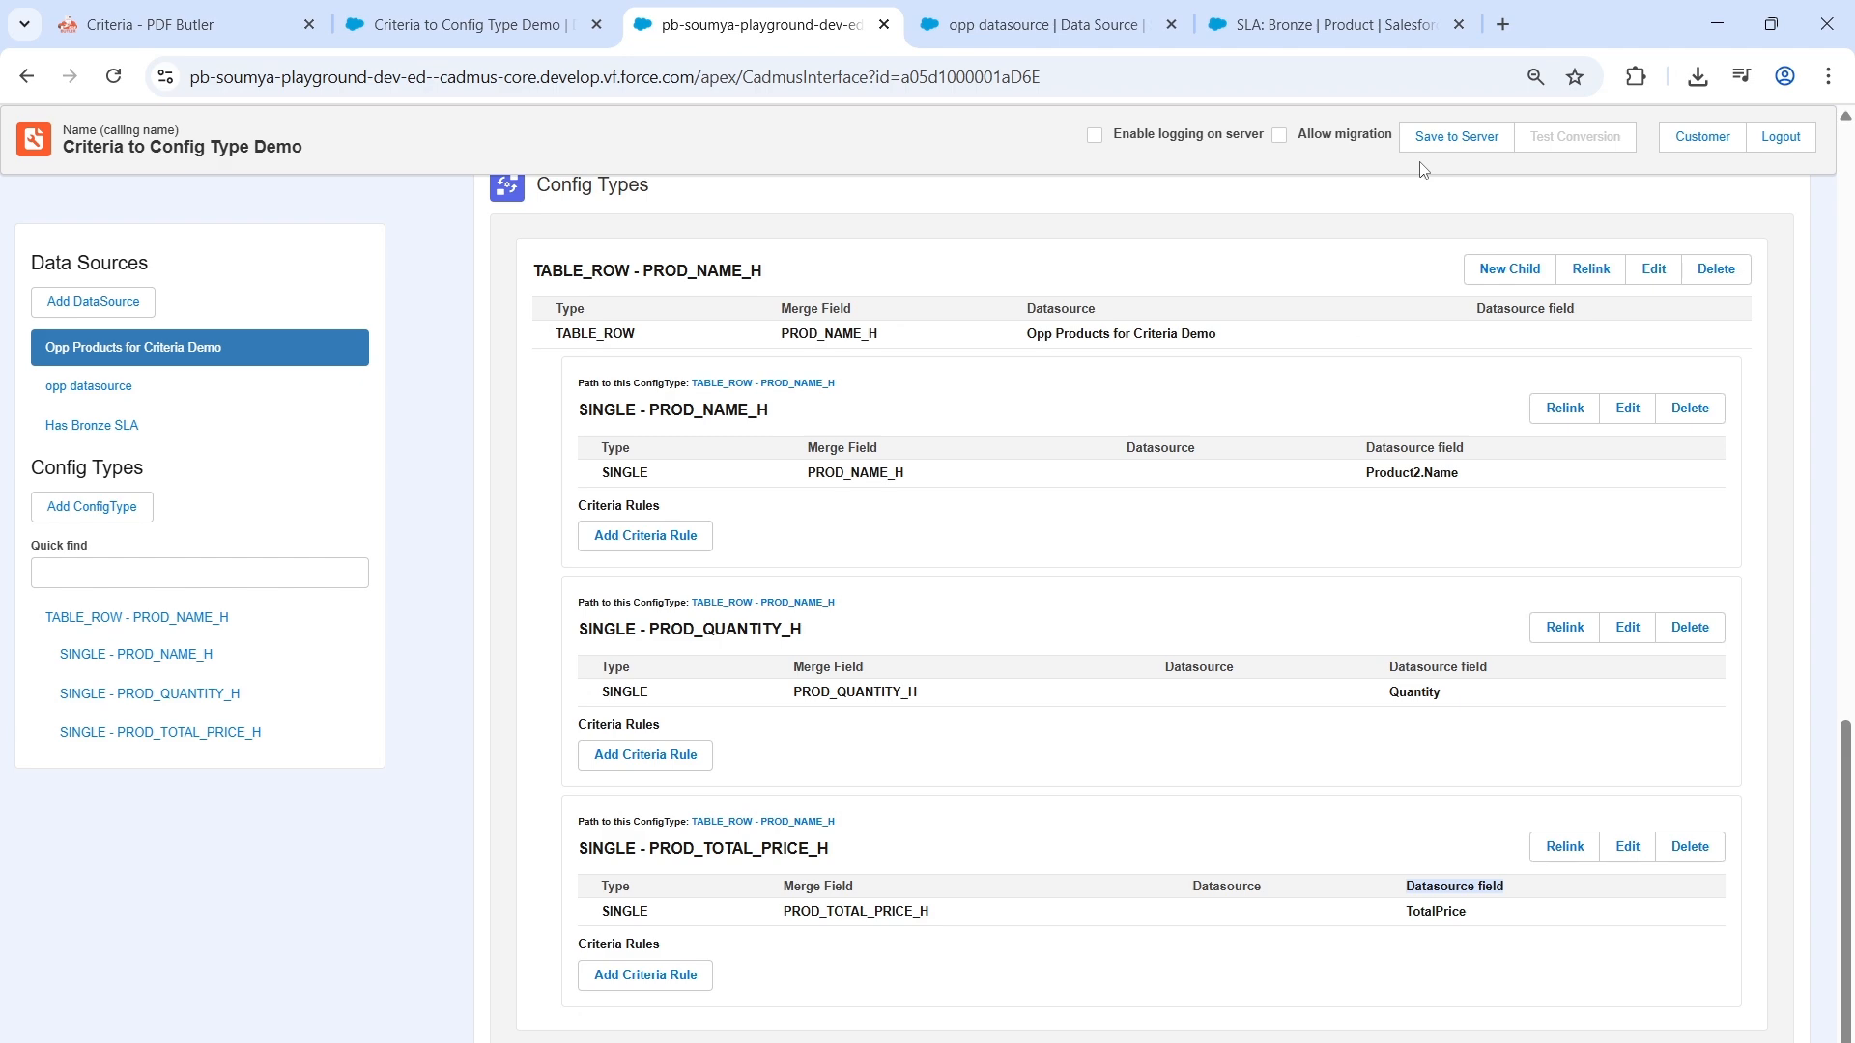
{"action": "left_click", "coordinate": [1455, 145]}
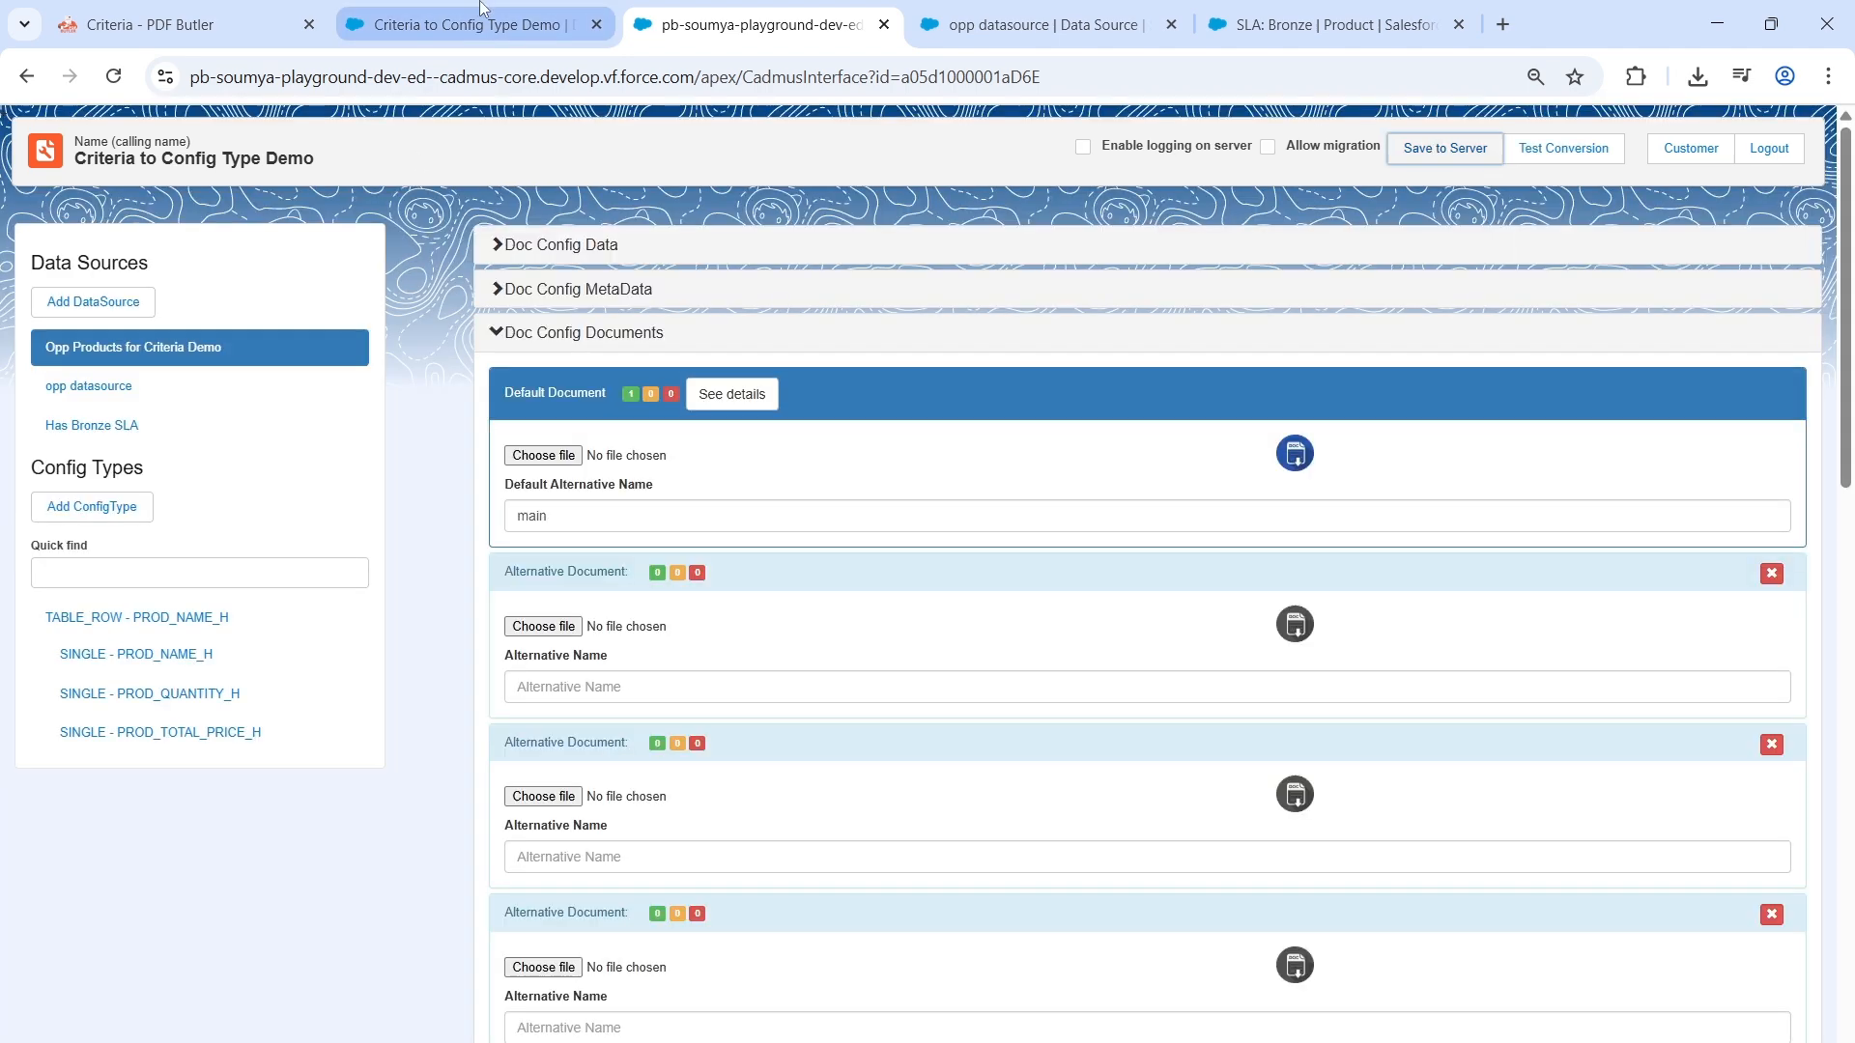
Step: Open the Burlington Textiles Weaving Plant Generator opportunity and locate Criteria to Config Type Demo in its PDF Butler Document Selection
{"action": "left_click", "coordinate": [480, 12]}
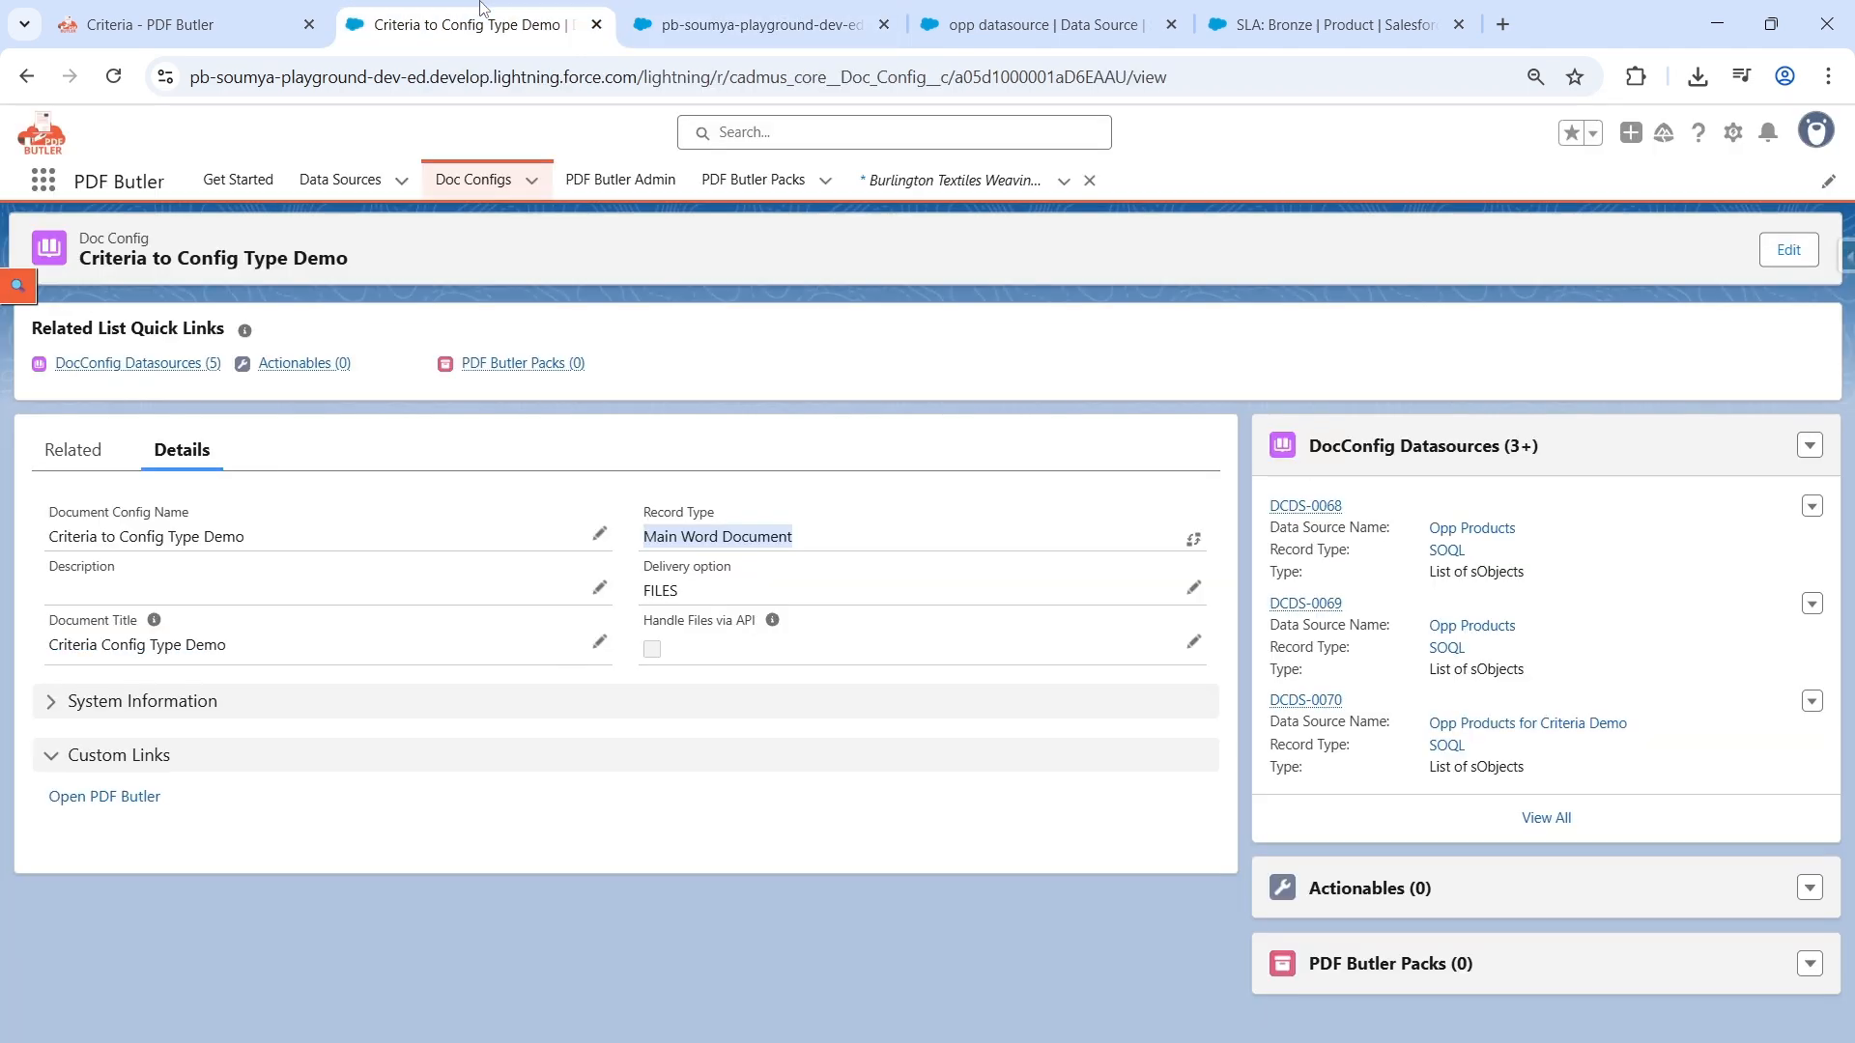
{"action": "left_click", "coordinate": [916, 193]}
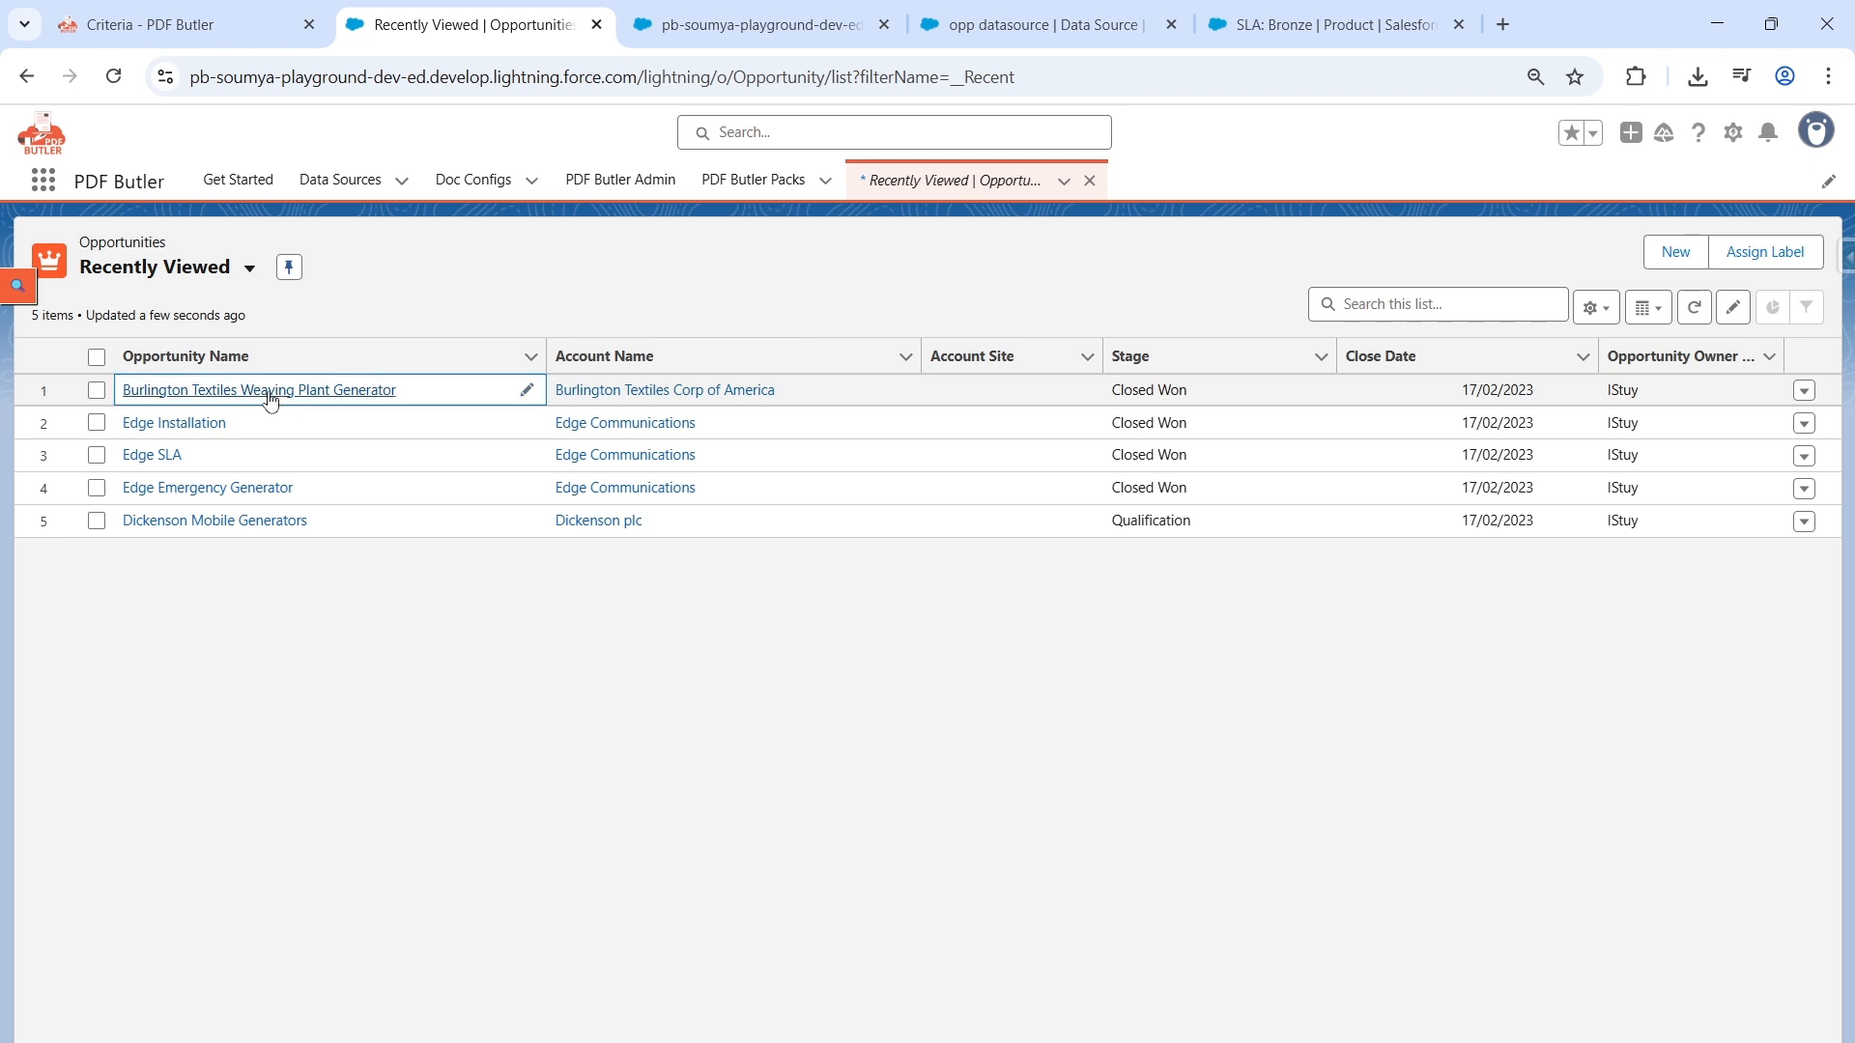
{"action": "left_click", "coordinate": [268, 391]}
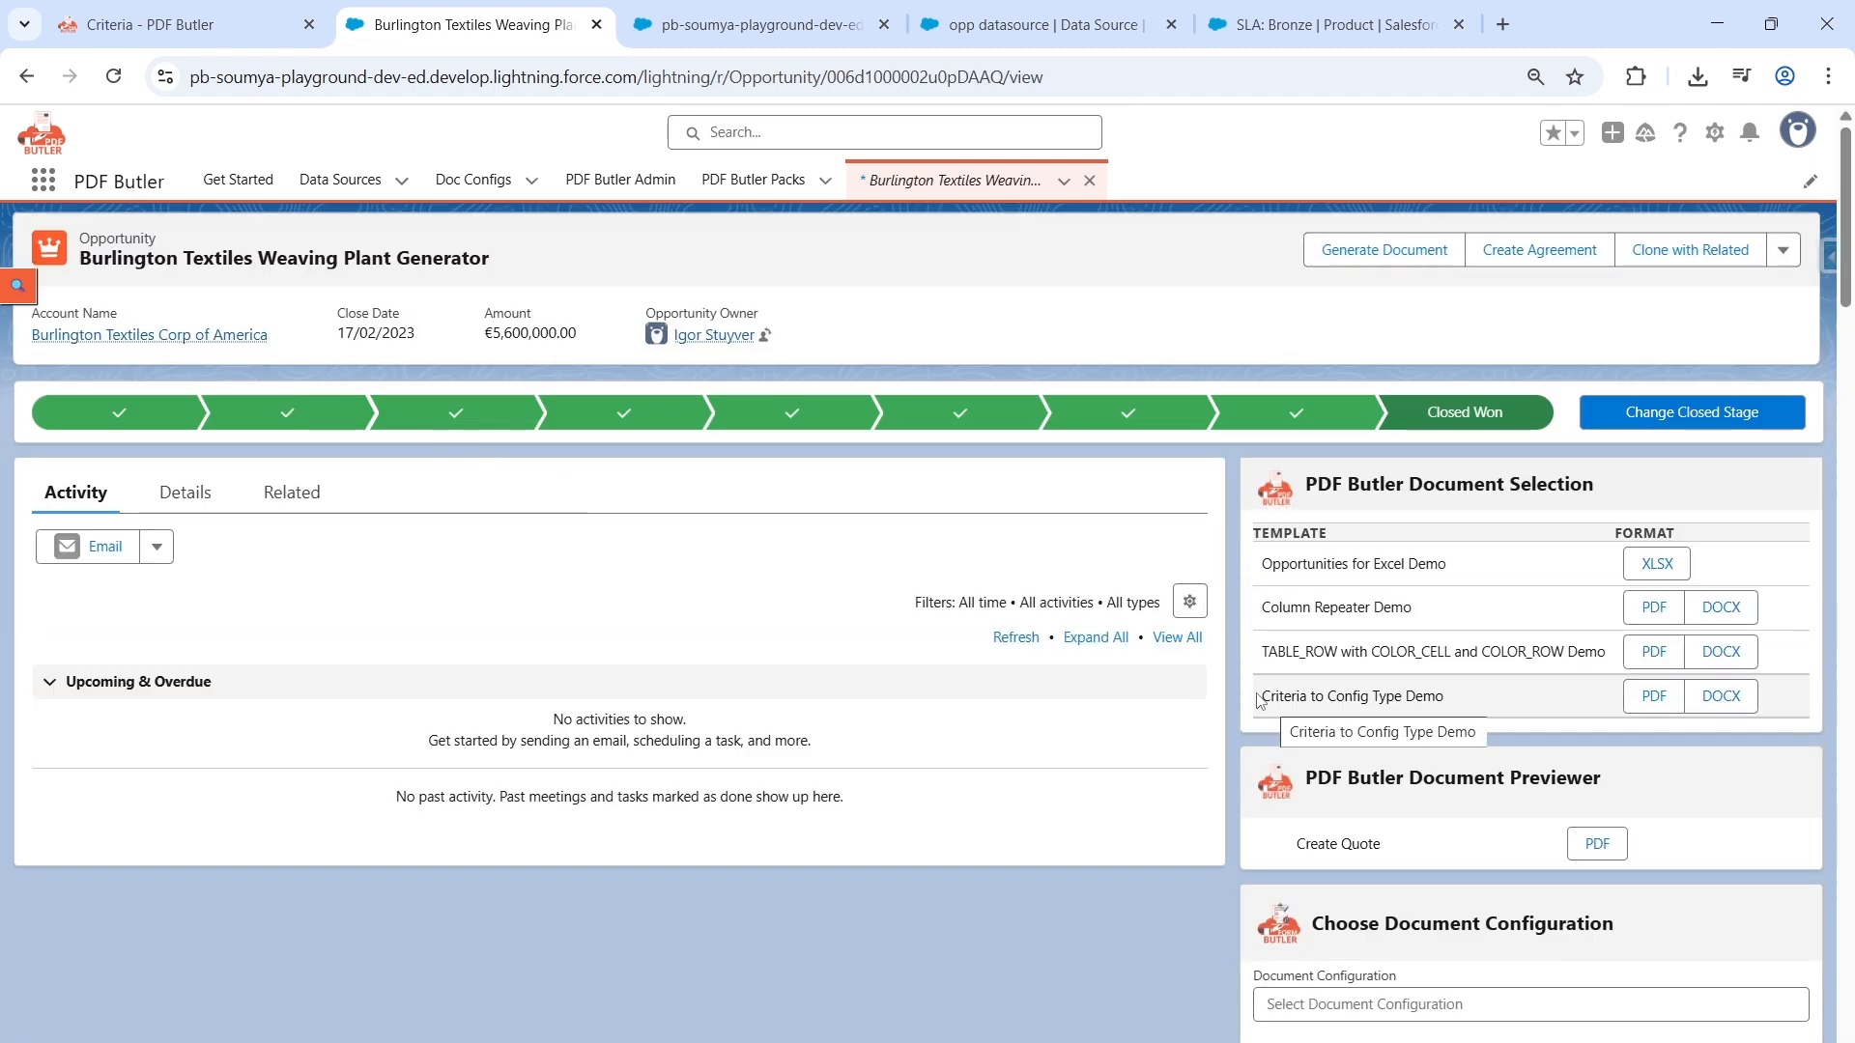
{"action": "left_click_drag", "start_coordinate": [1259, 697], "coordinate": [1445, 696]}
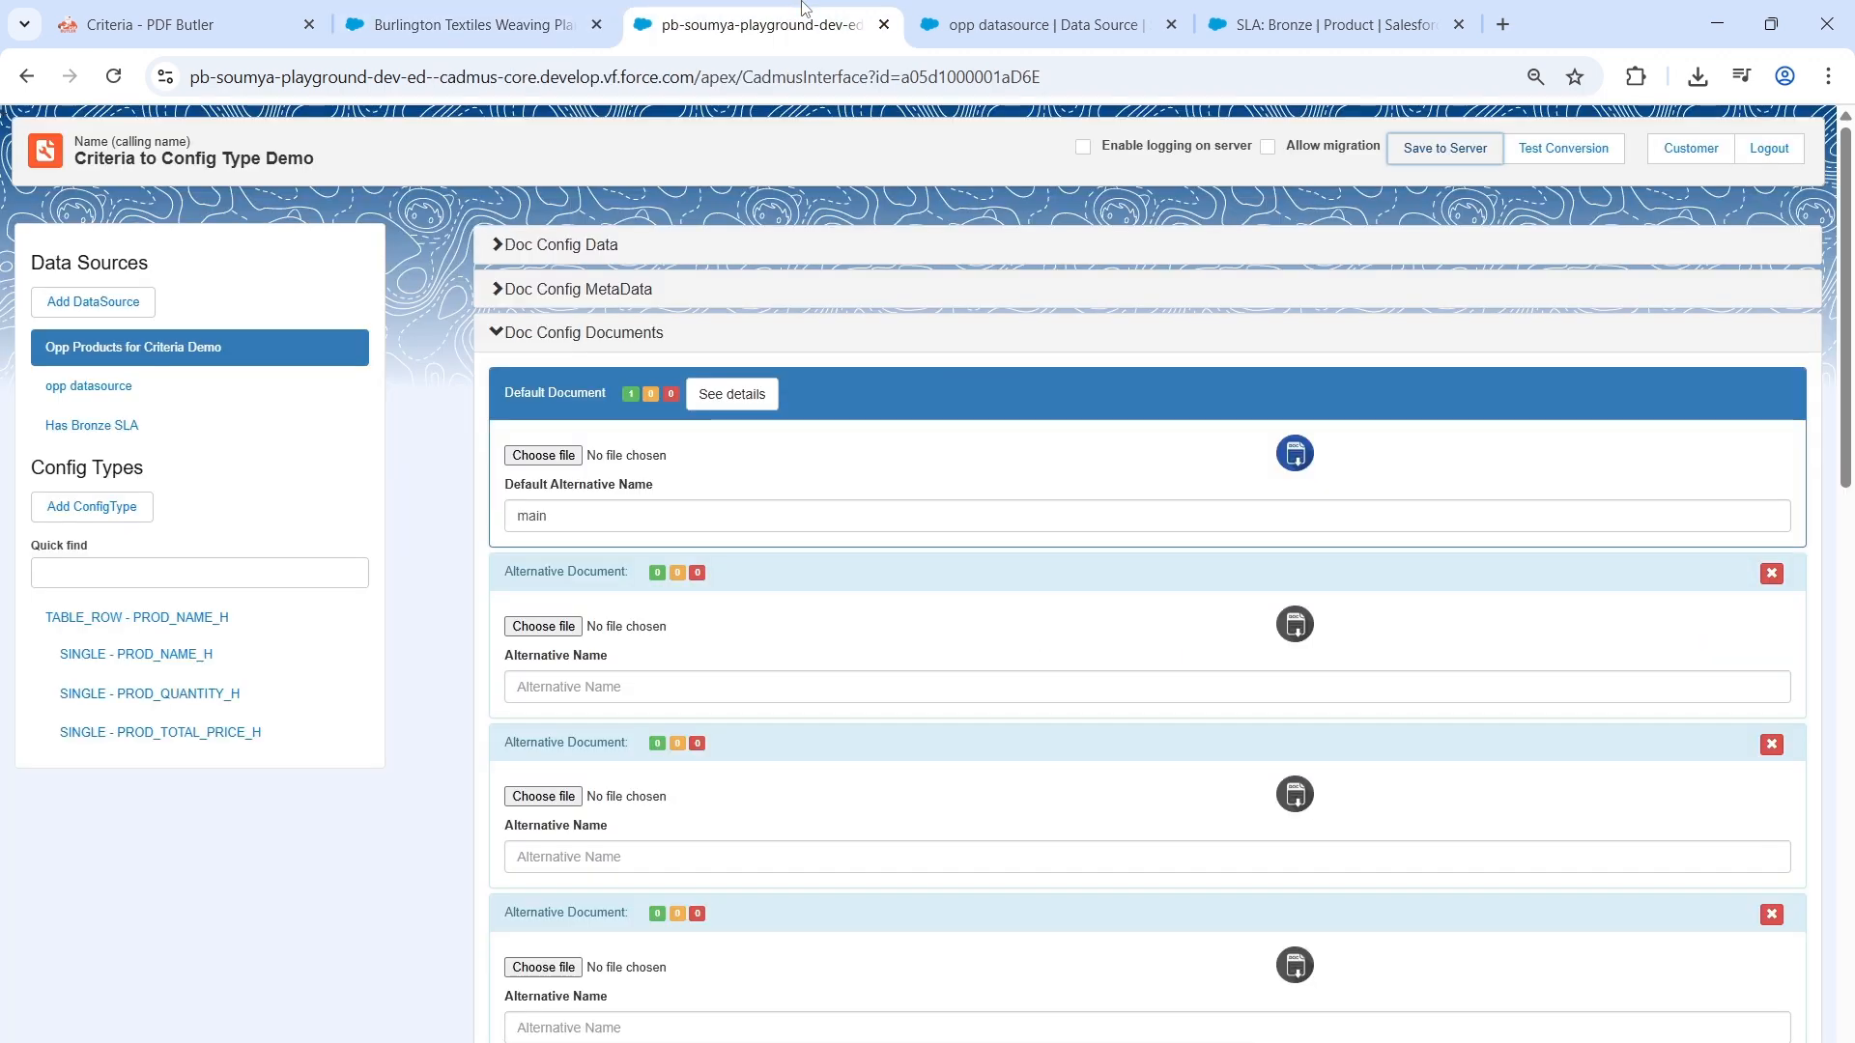
Step: Look up the doc config's record ID in the address of its PDF Butler configuration page, and return to the opportunity
{"action": "left_click", "coordinate": [809, 17]}
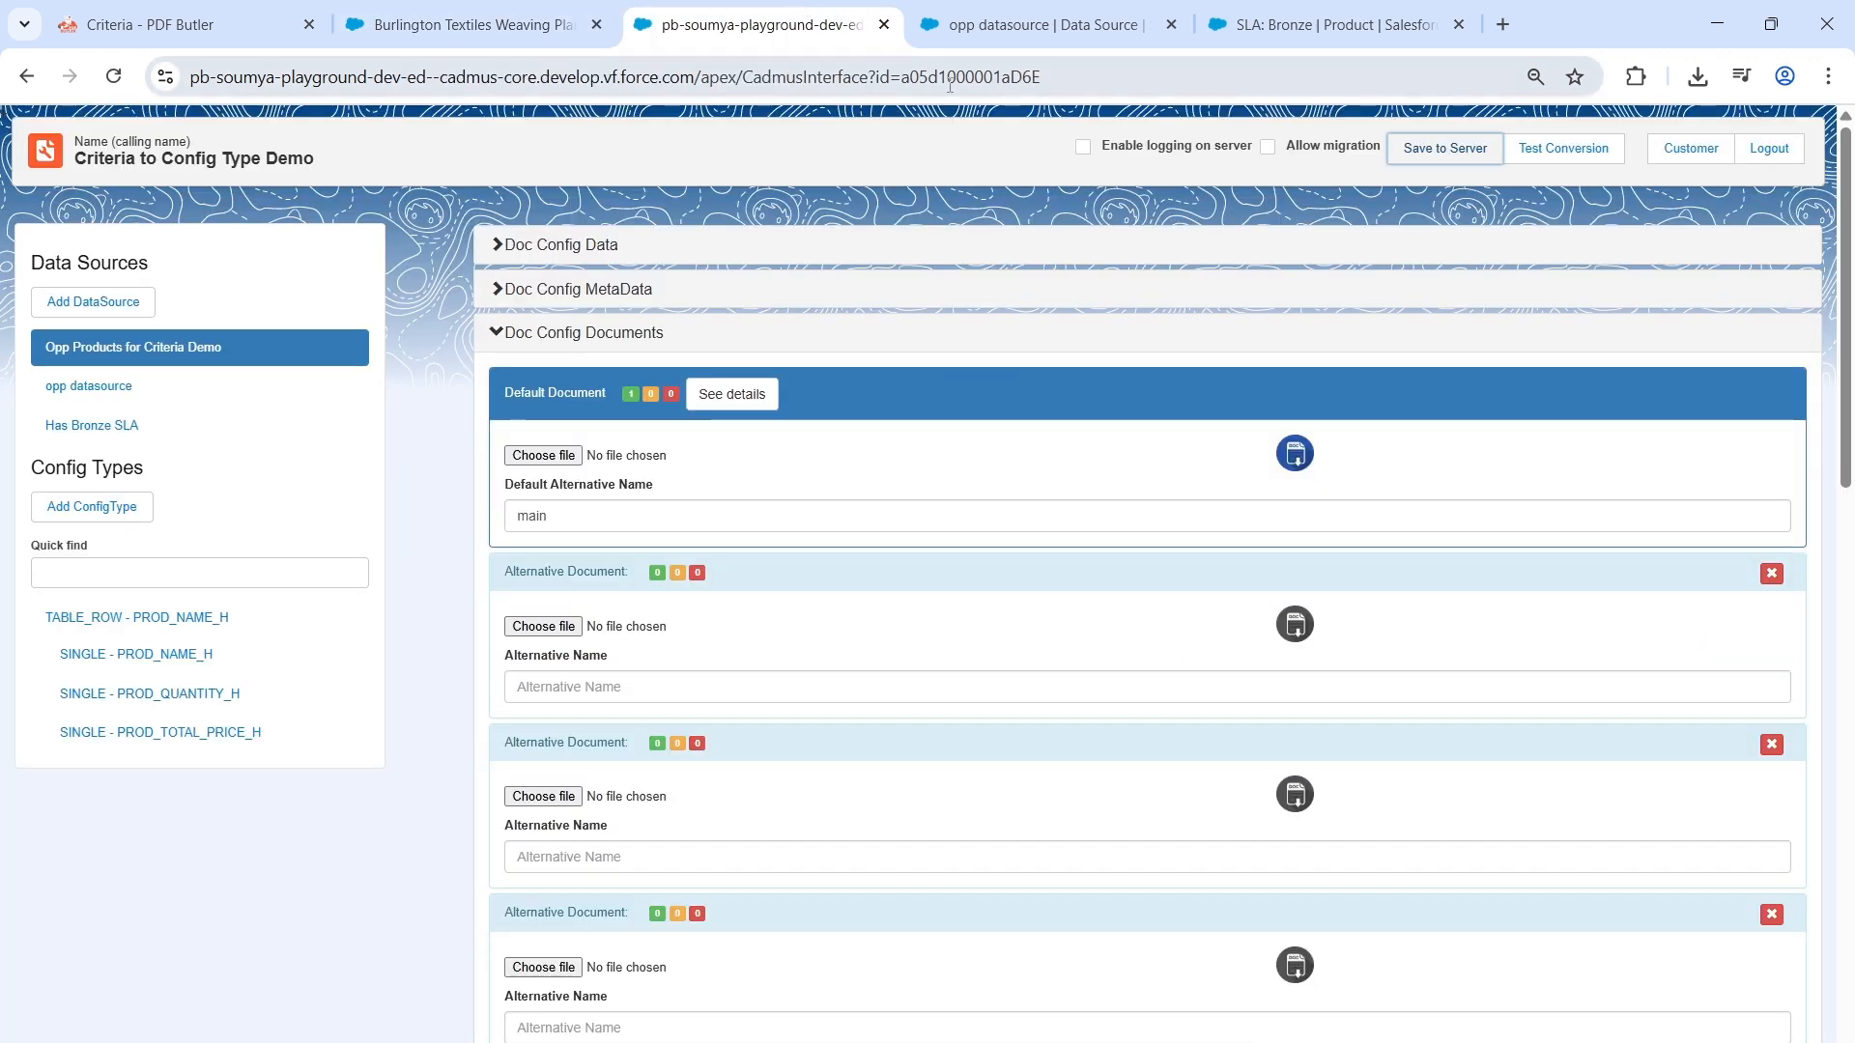
{"action": "double_click", "coordinate": [950, 85]}
{"action": "left_click", "coordinate": [538, 10]}
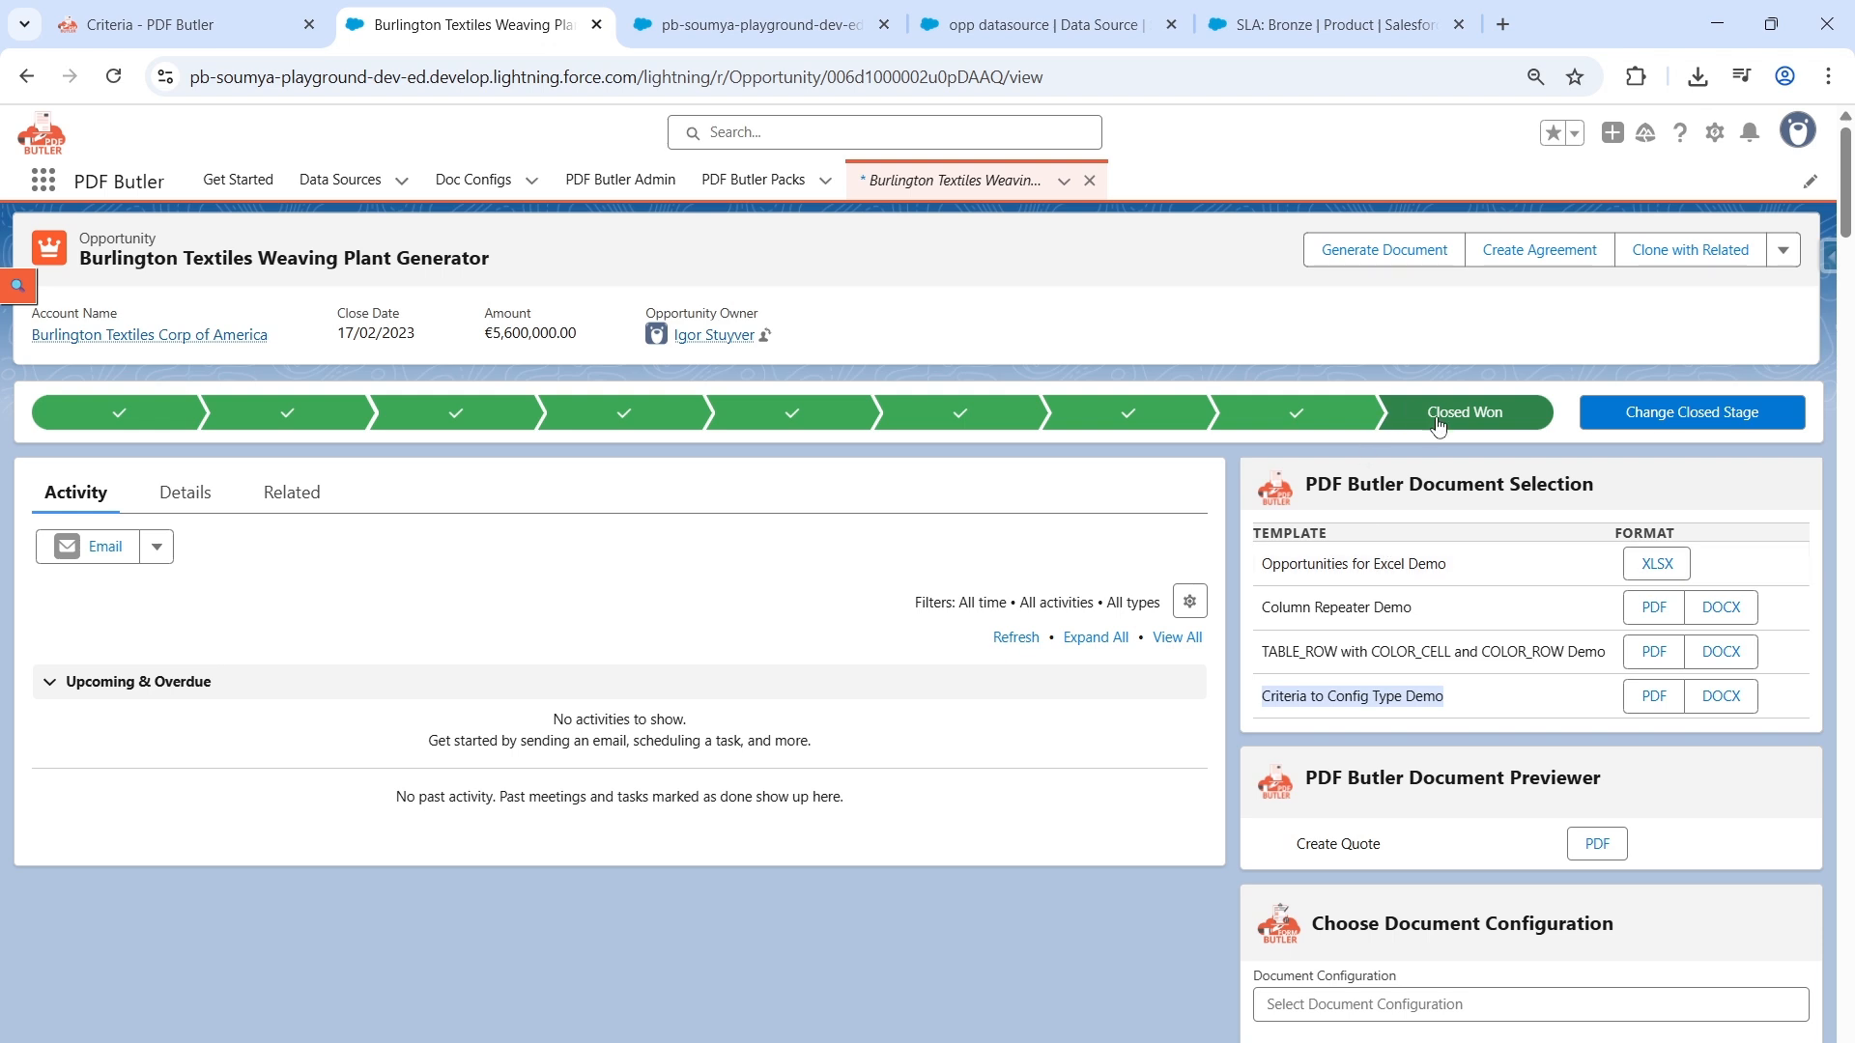
Step: Open the Opportunity Record Page in Lightning App Builder and show the properties of its PDF Butler Document Selection component
{"action": "left_click", "coordinate": [1715, 133]}
{"action": "left_click", "coordinate": [1629, 422]}
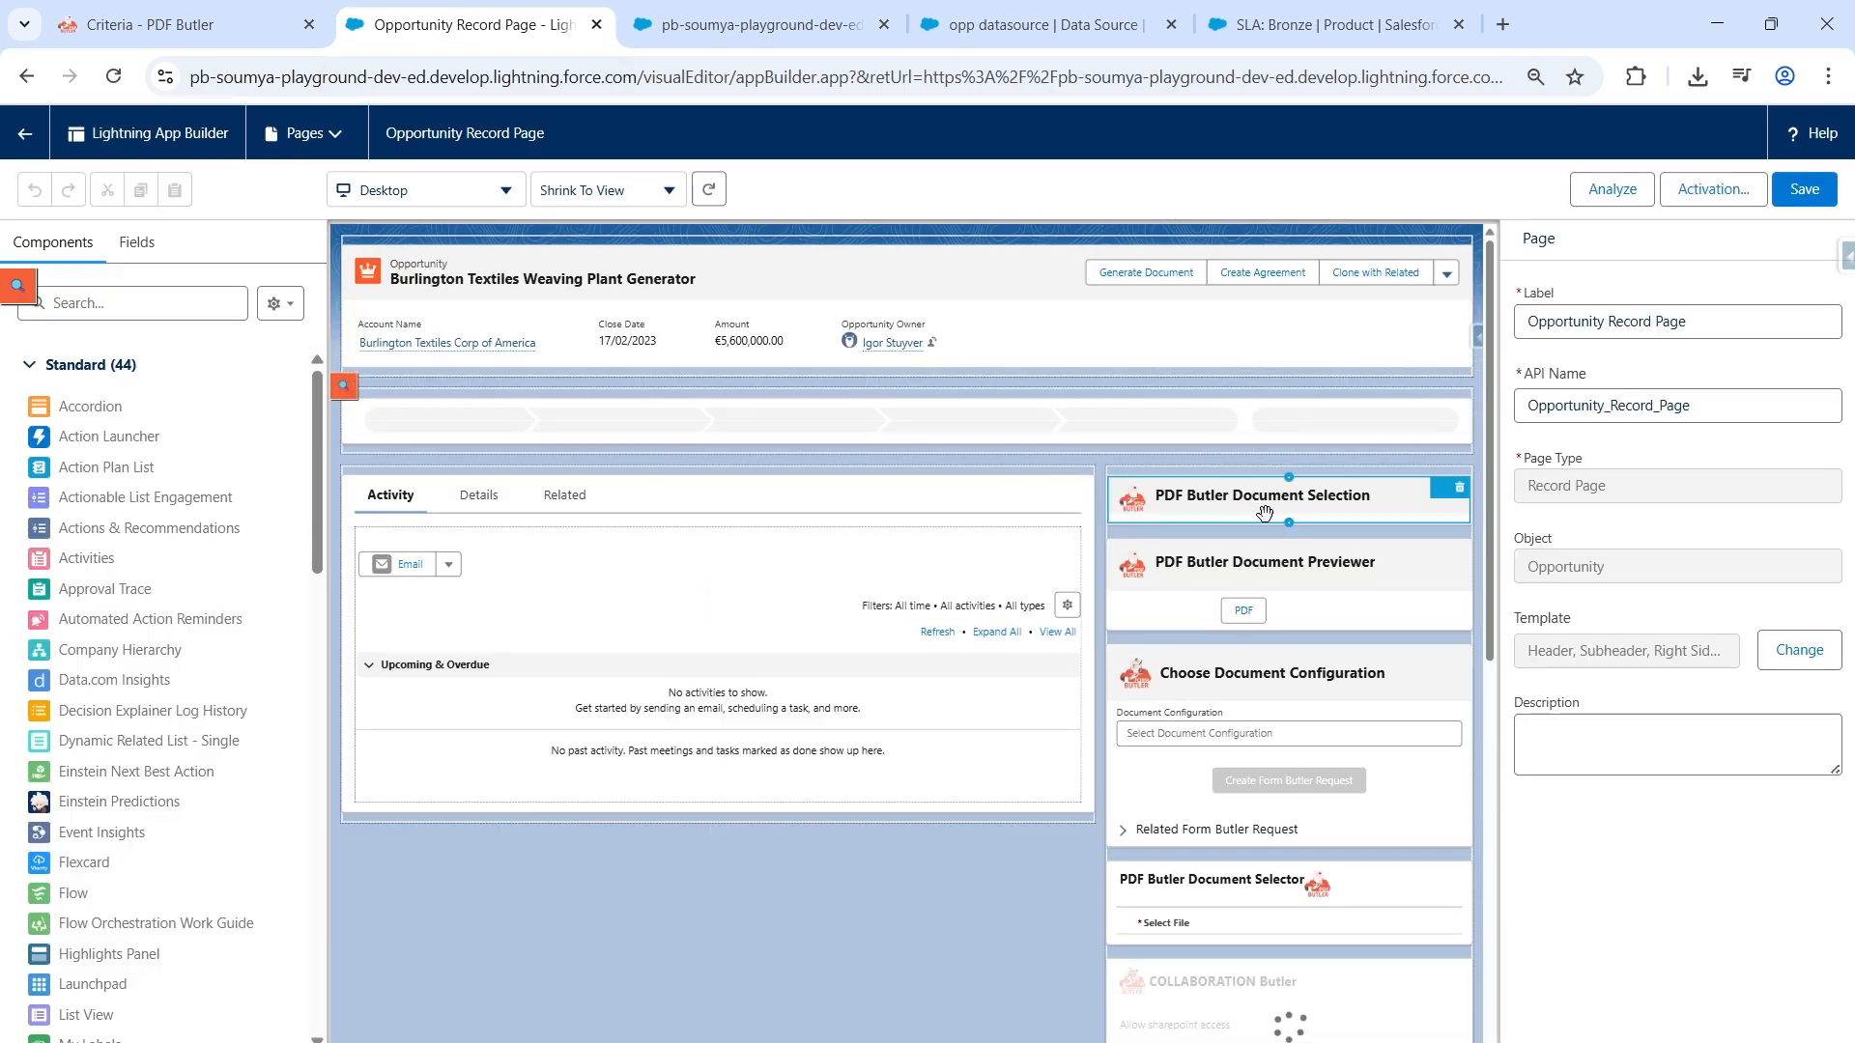
{"action": "left_click", "coordinate": [1265, 513]}
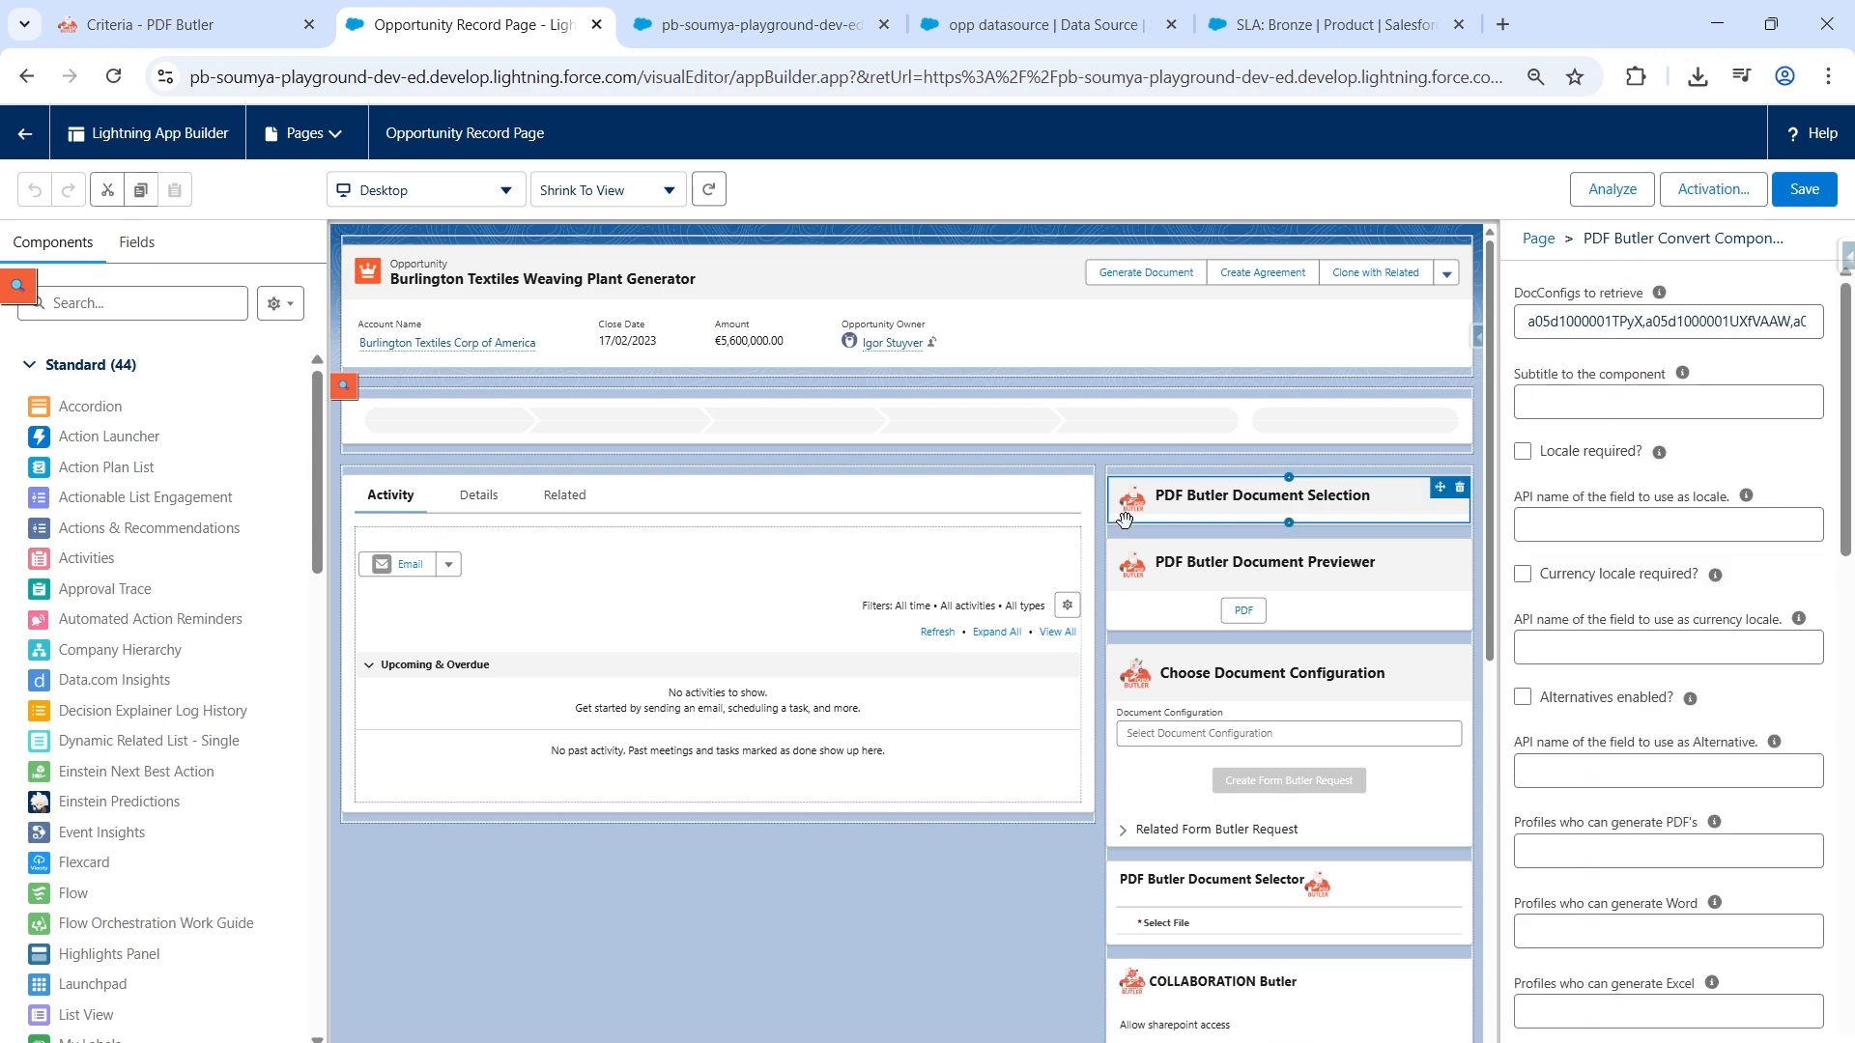
{"action": "left_click", "coordinate": [97, 303]}
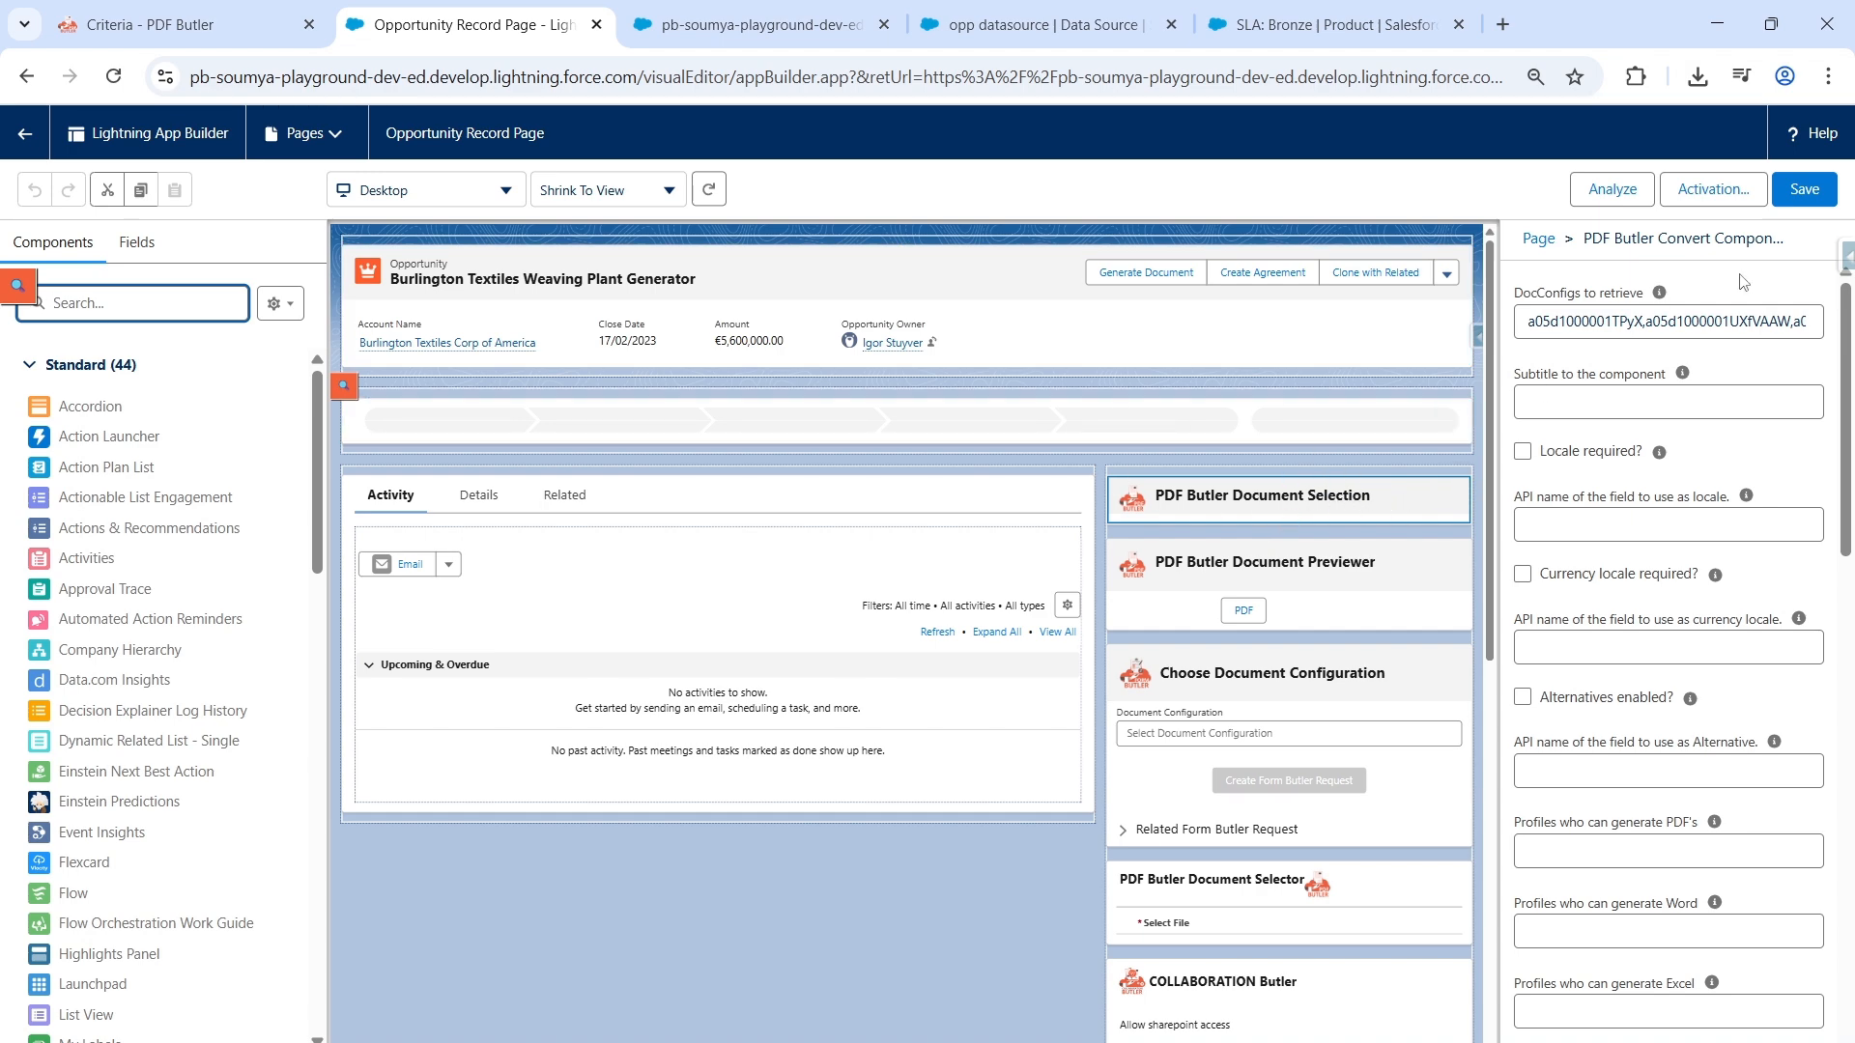
Step: Check that DocConfigs to retrieve ends with a05d1000001aD6E, save the record page, and return to the opportunity
{"action": "left_click", "coordinate": [1769, 311]}
{"action": "key", "text": "End"}
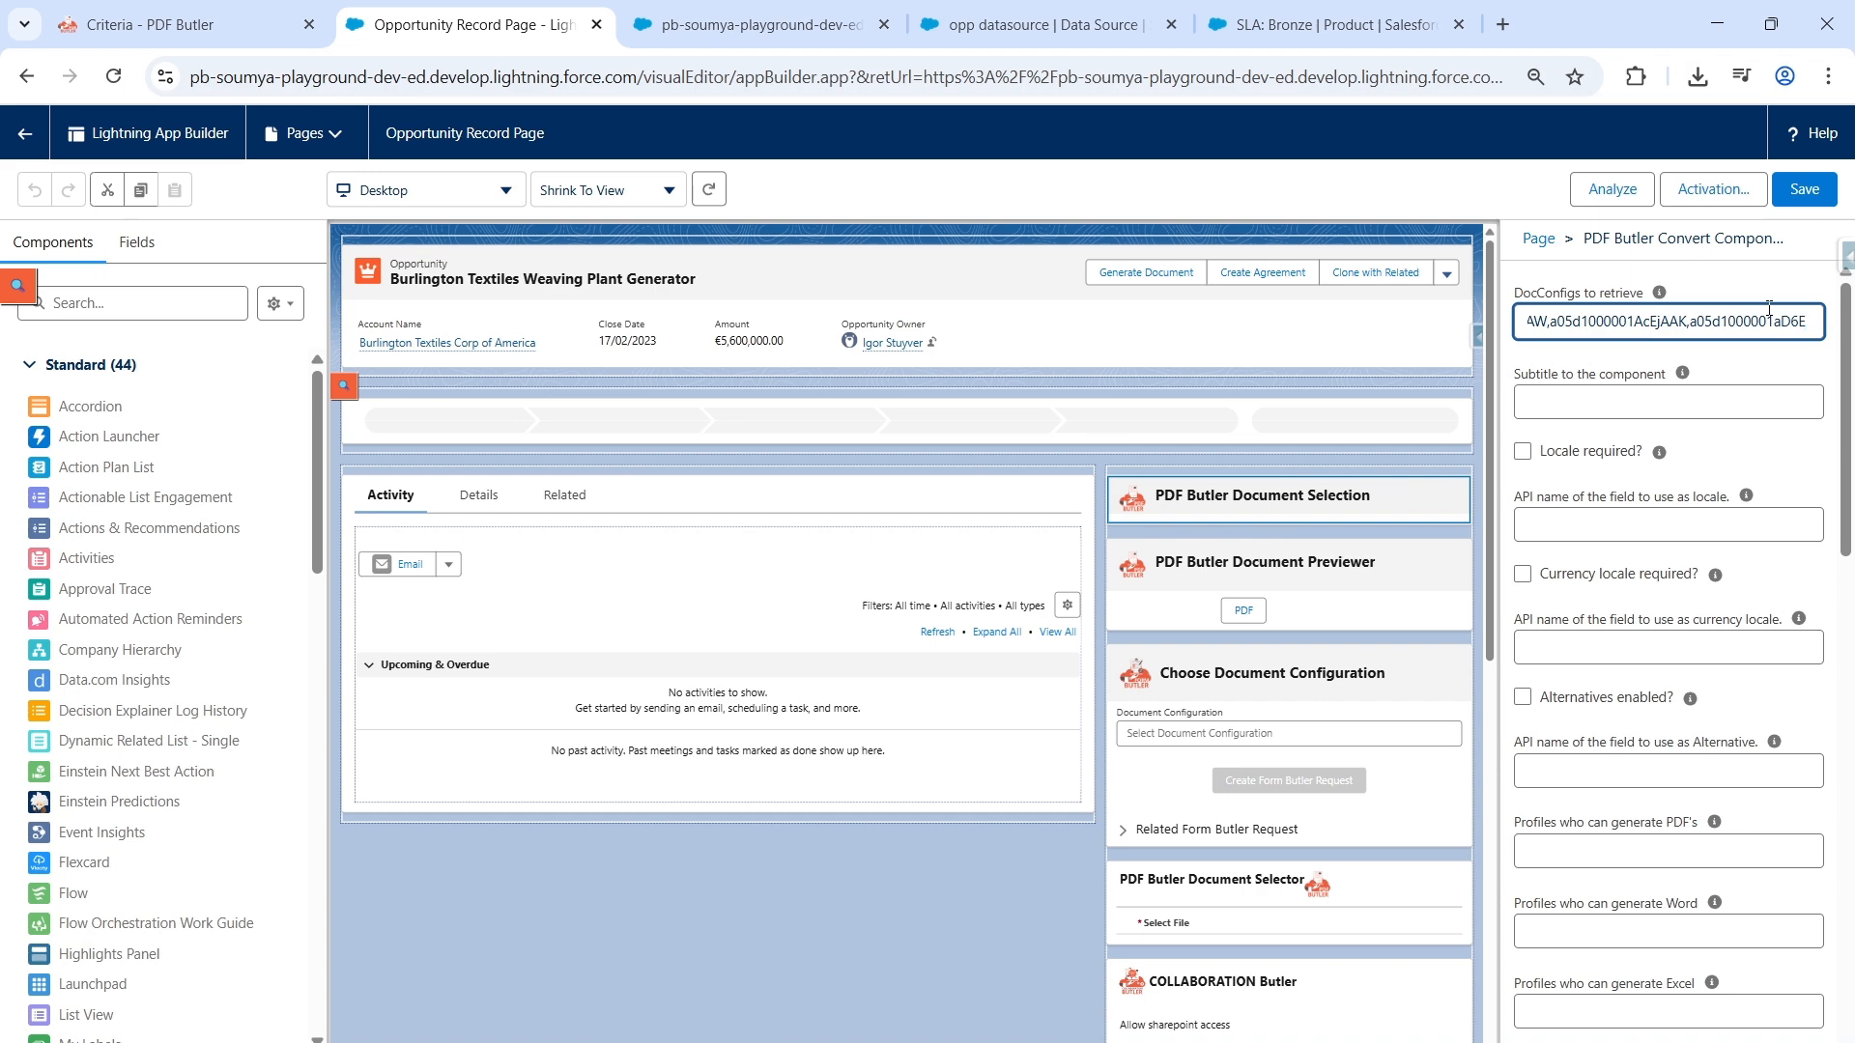
{"action": "double_click", "coordinate": [1752, 323]}
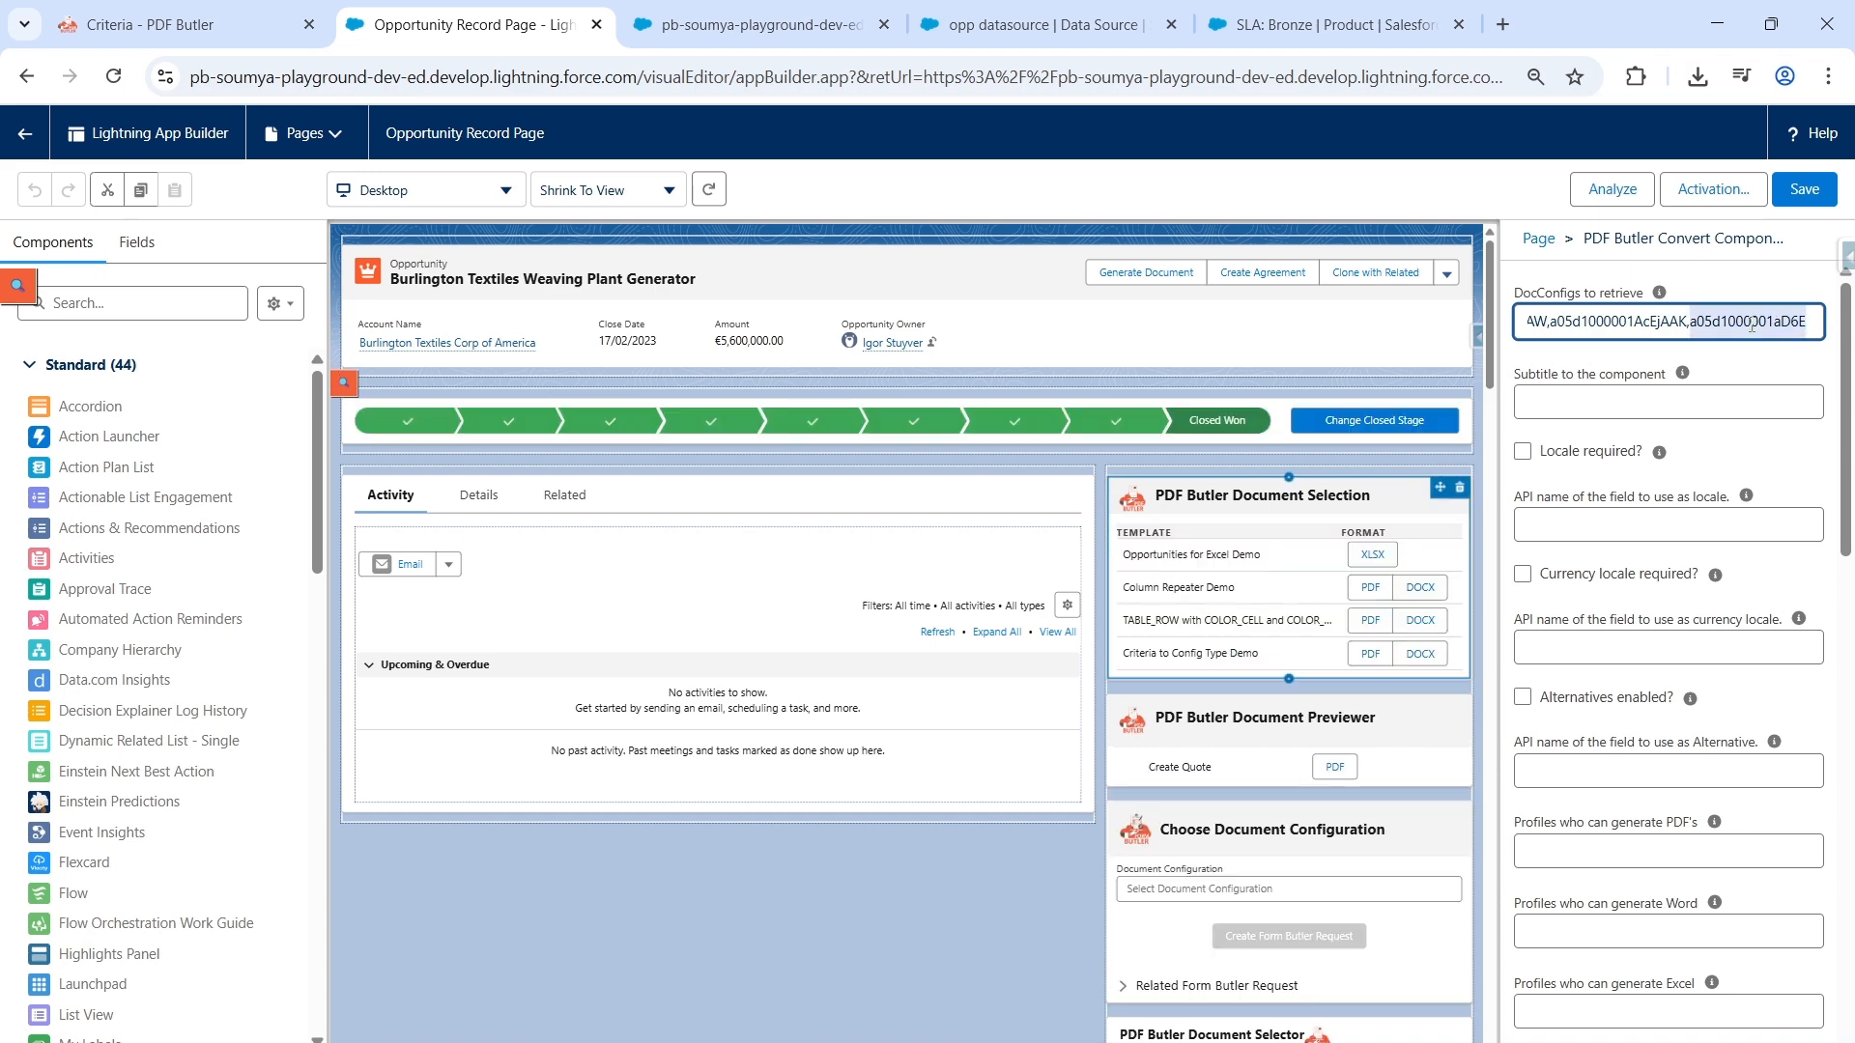
{"action": "left_click", "coordinate": [1805, 204]}
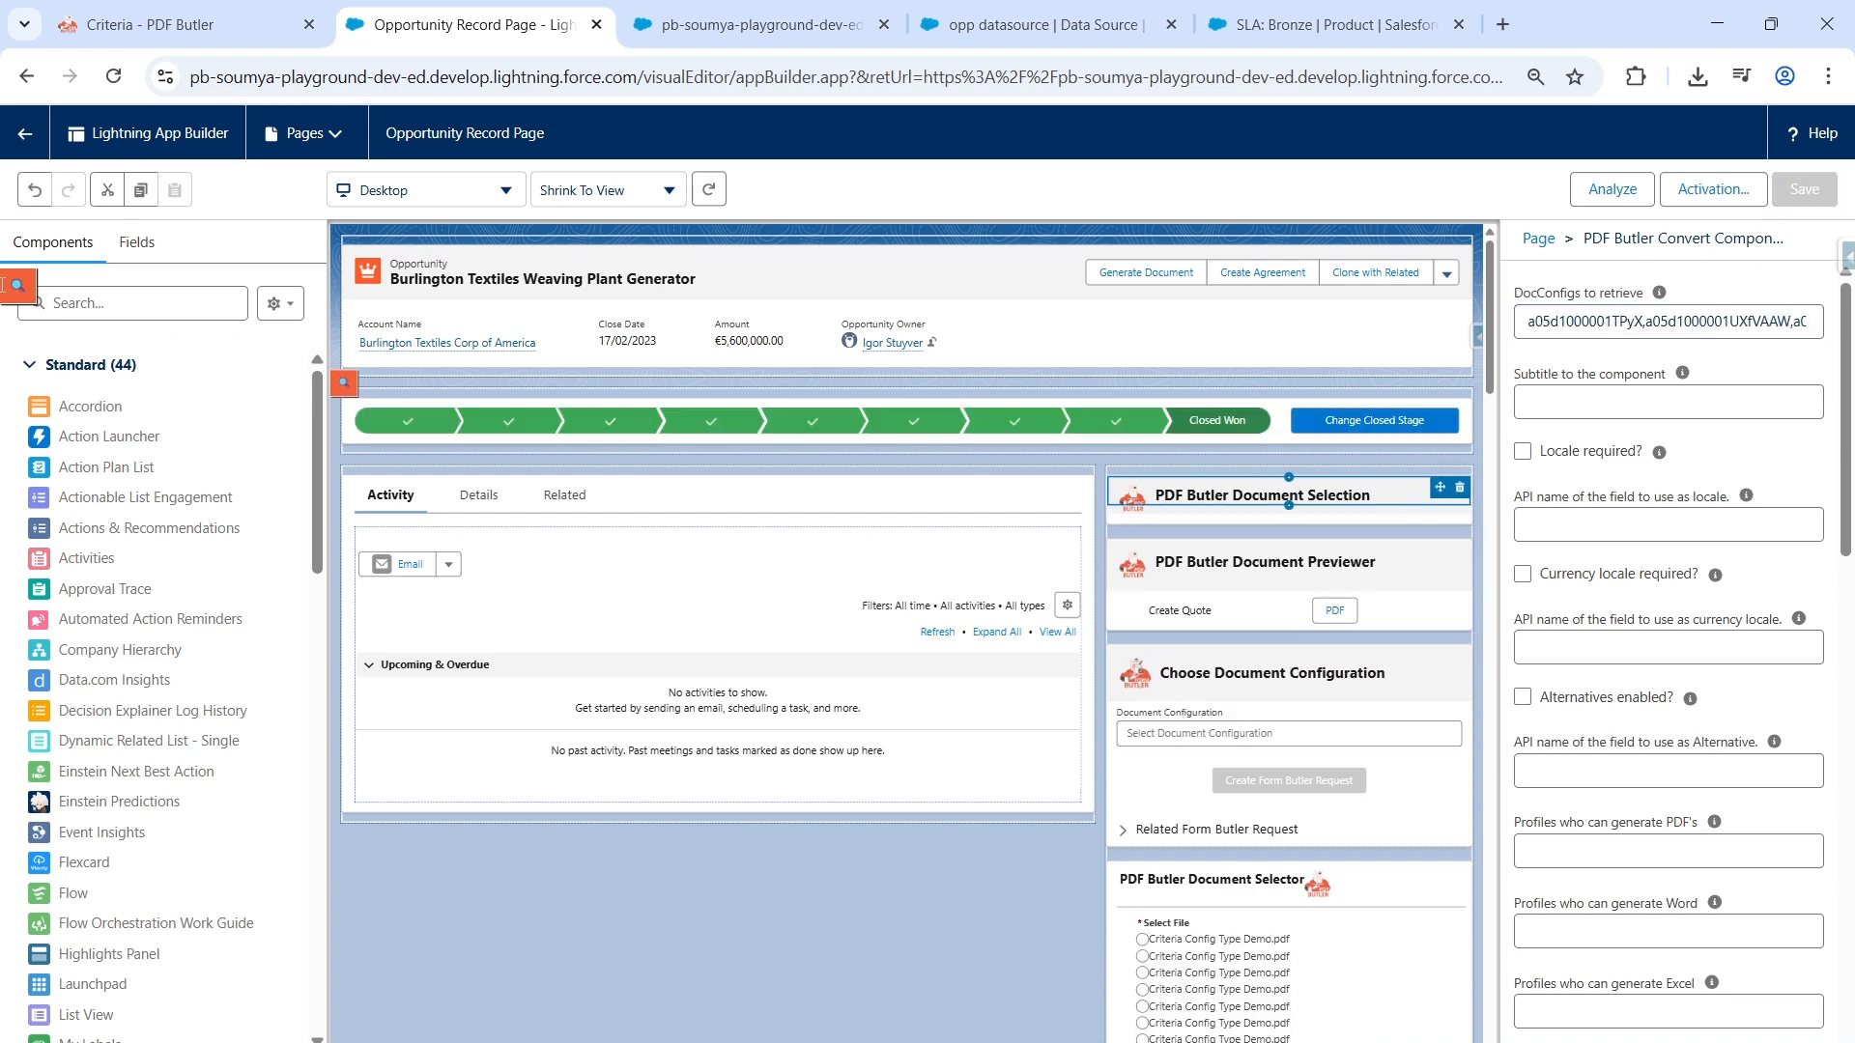
{"action": "left_click", "coordinate": [26, 138]}
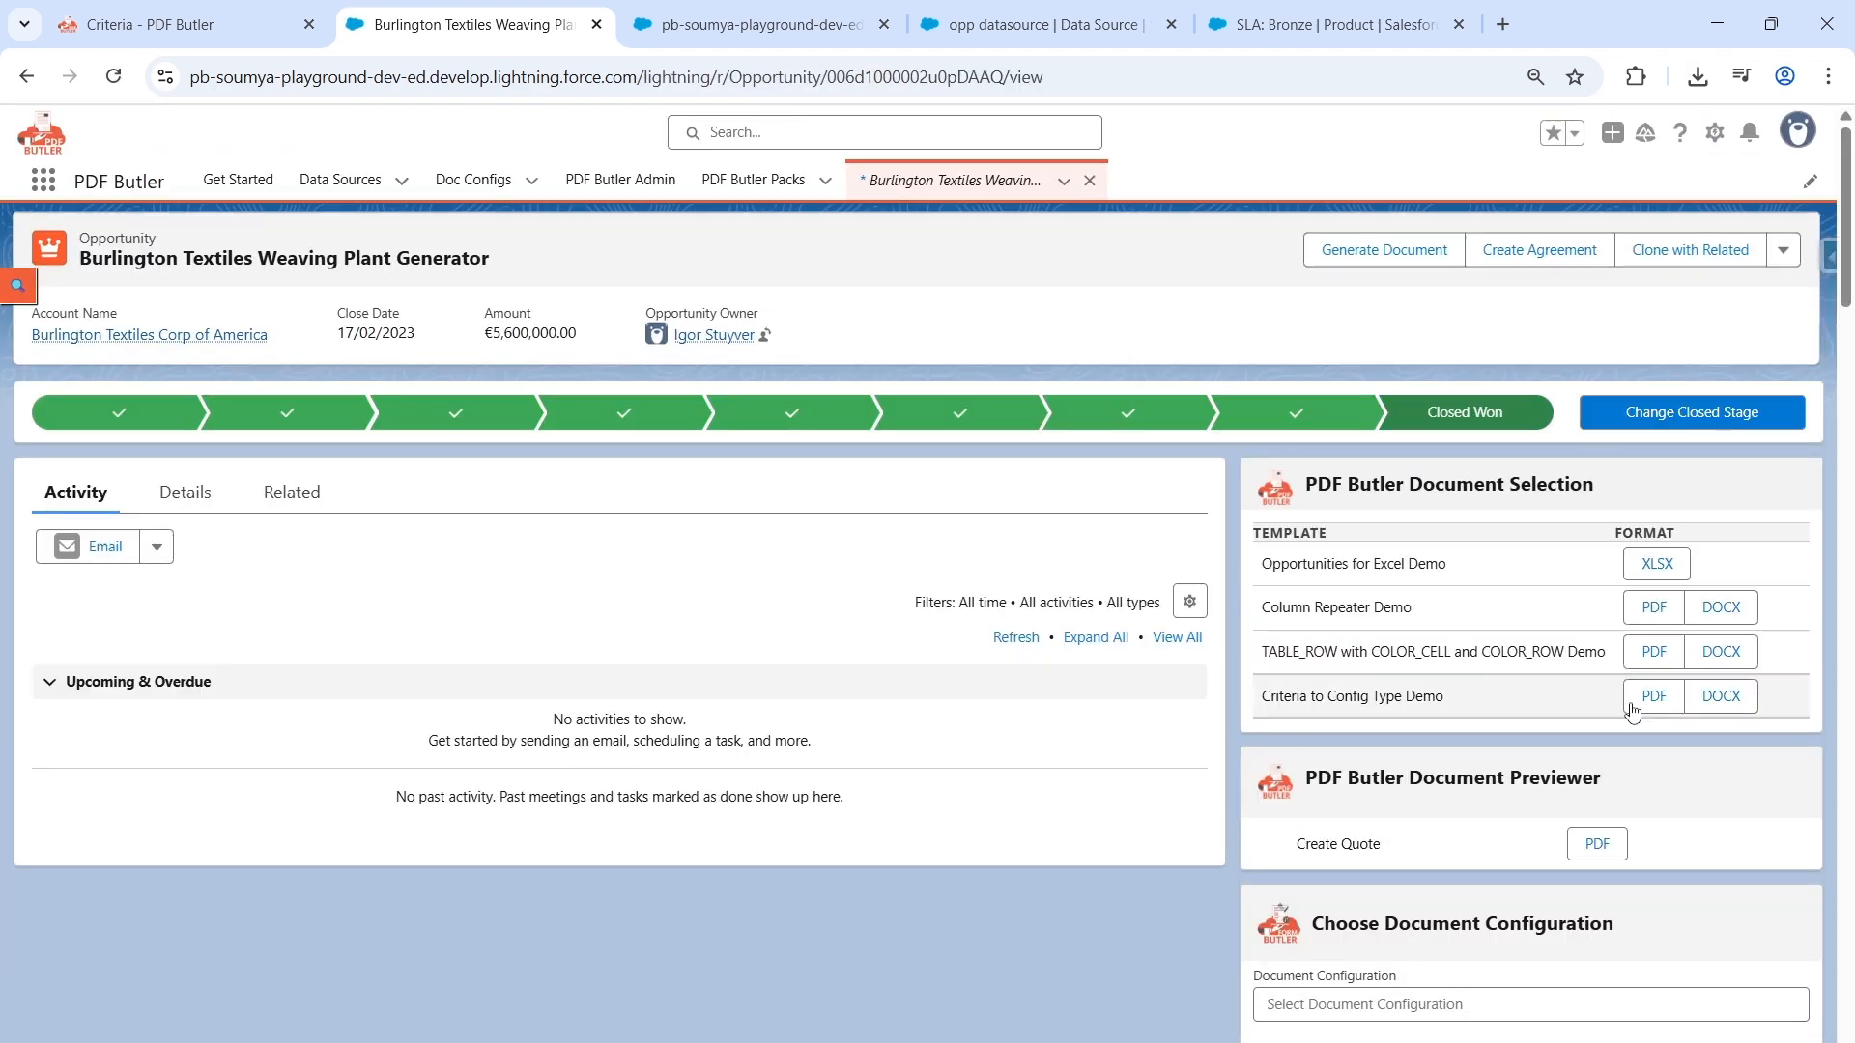
Step: Generate the Criteria to Config Type Demo PDF from the opportunity and examine the product rows under CRITERIA On TABLE_ROW
{"action": "left_click", "coordinate": [1653, 696]}
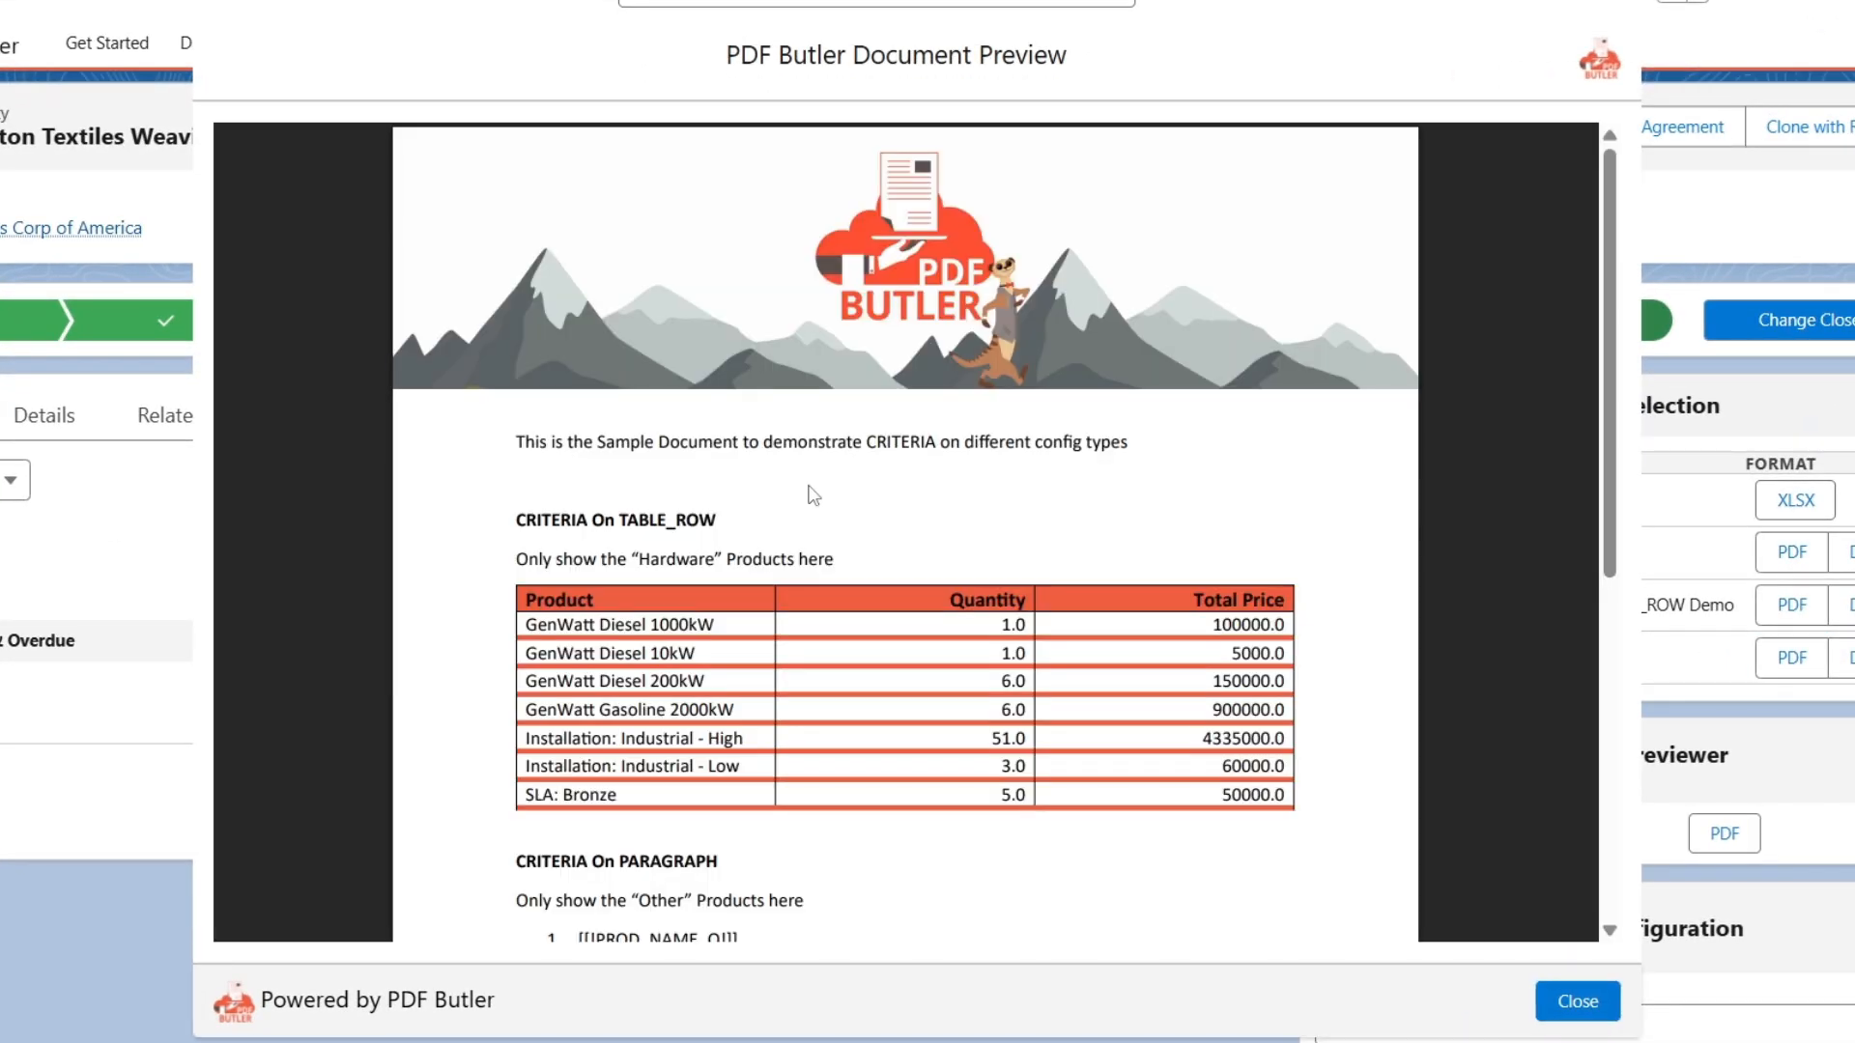
{"action": "scroll", "coordinate": [813, 496], "scroll_direction": "down", "scroll_amount": 2}
{"action": "left_click_drag", "start_coordinate": [522, 471], "coordinate": [1297, 660]}
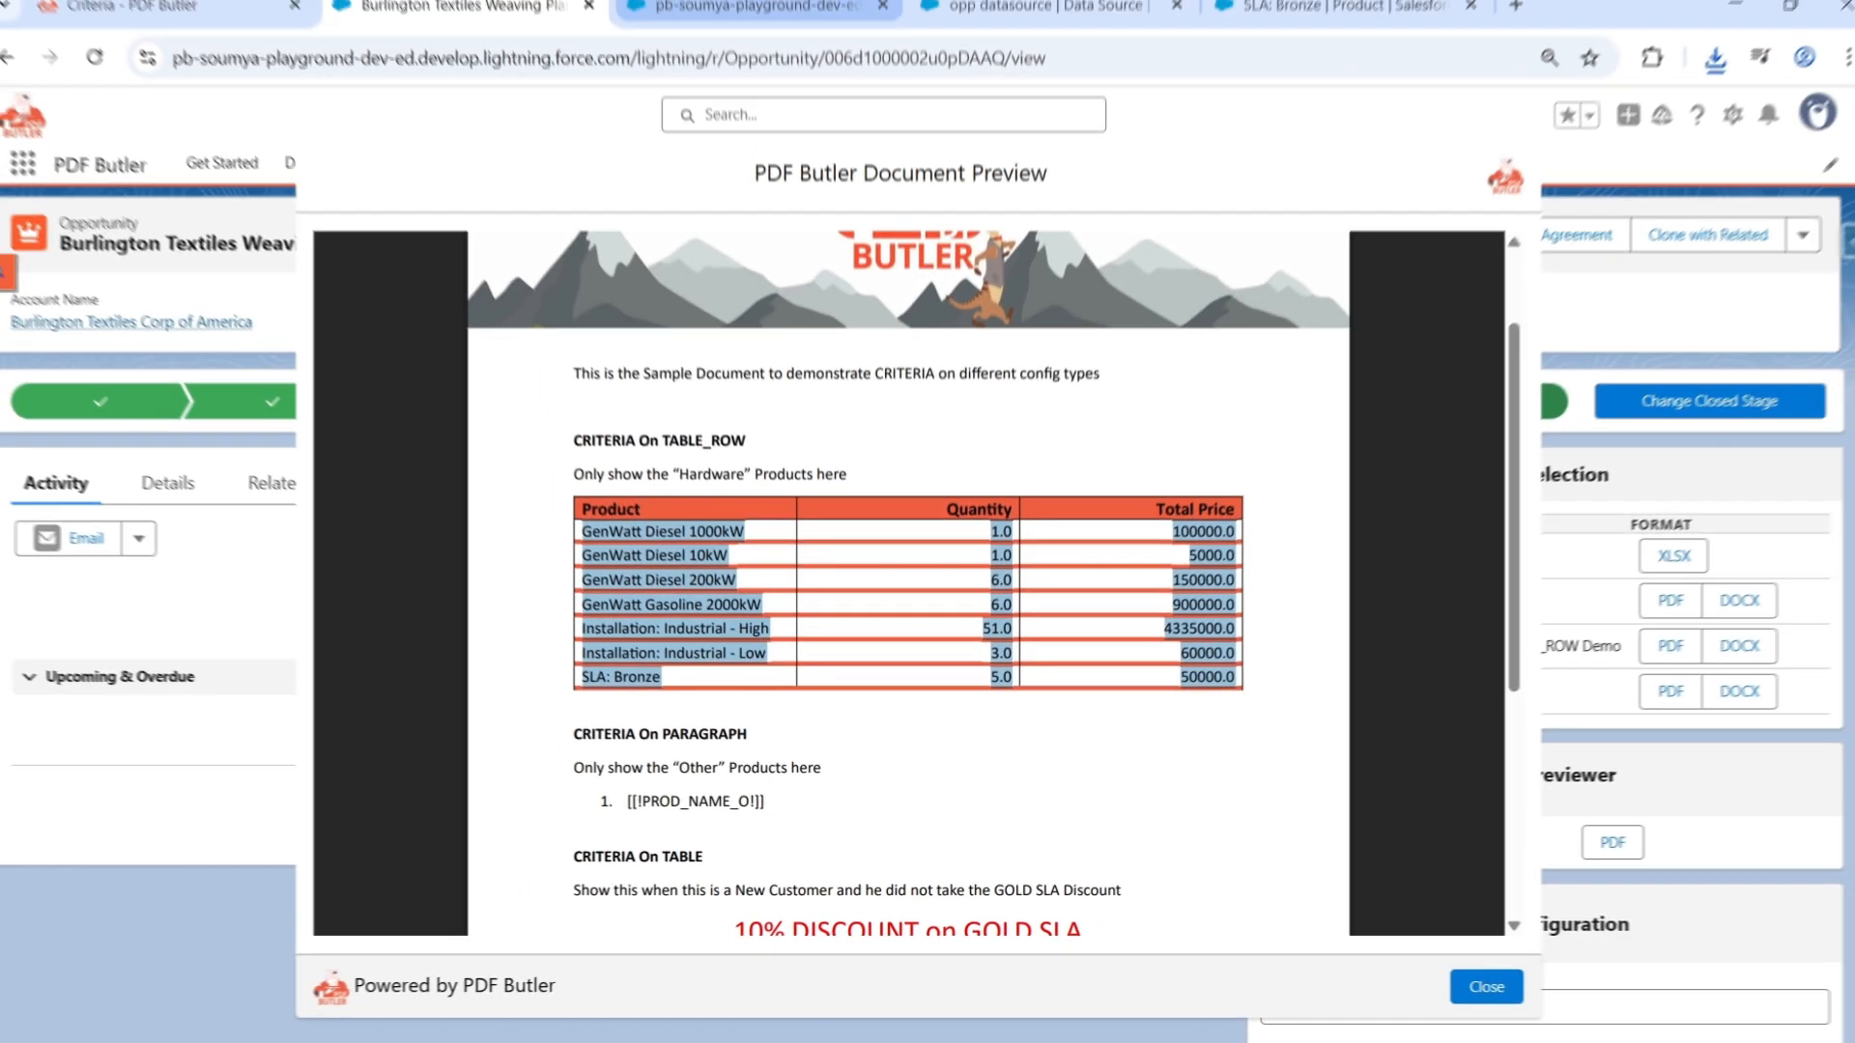
Step: Edit the TABLE_ROW - PROD_NAME_H config type in the PDF Butler configuration and add a condition to its criteria
{"action": "left_click", "coordinate": [744, 21]}
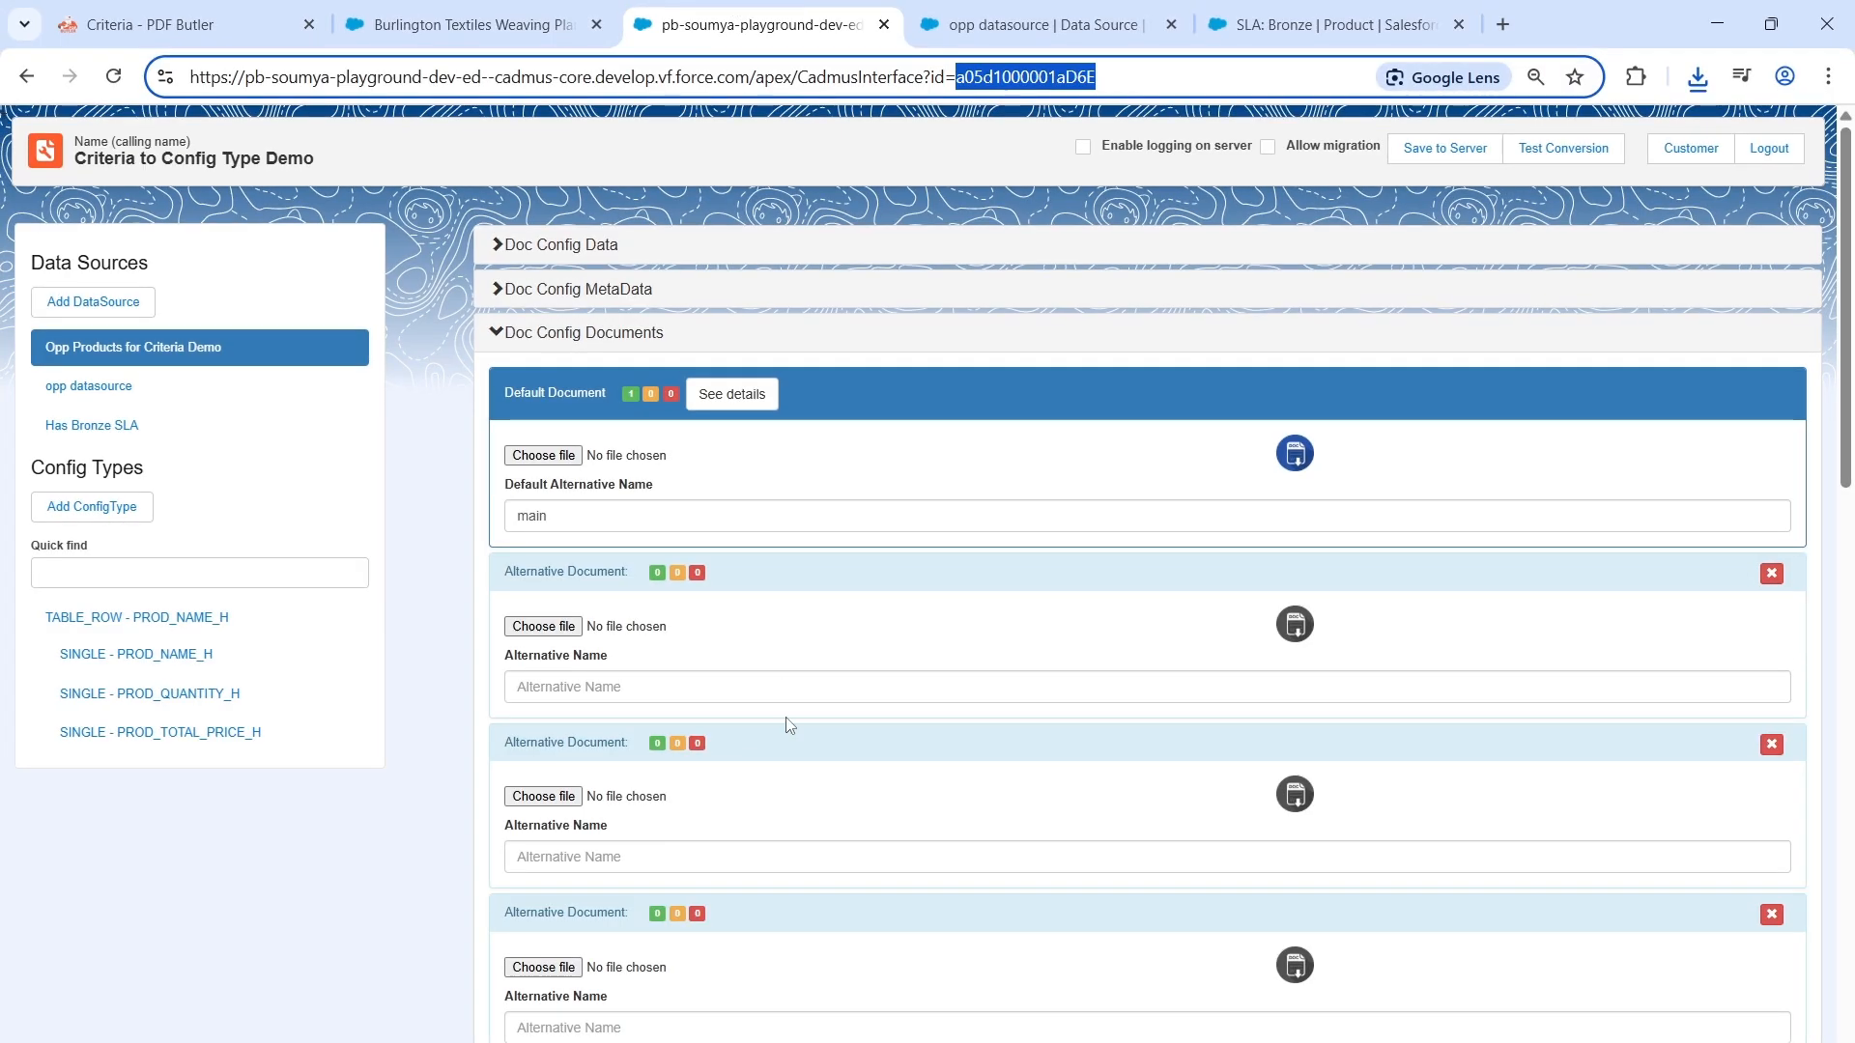
{"action": "scroll", "coordinate": [788, 725], "scroll_direction": "down", "scroll_amount": 5}
{"action": "scroll", "coordinate": [787, 725], "scroll_direction": "down", "scroll_amount": 3}
{"action": "left_click", "coordinate": [1653, 379]}
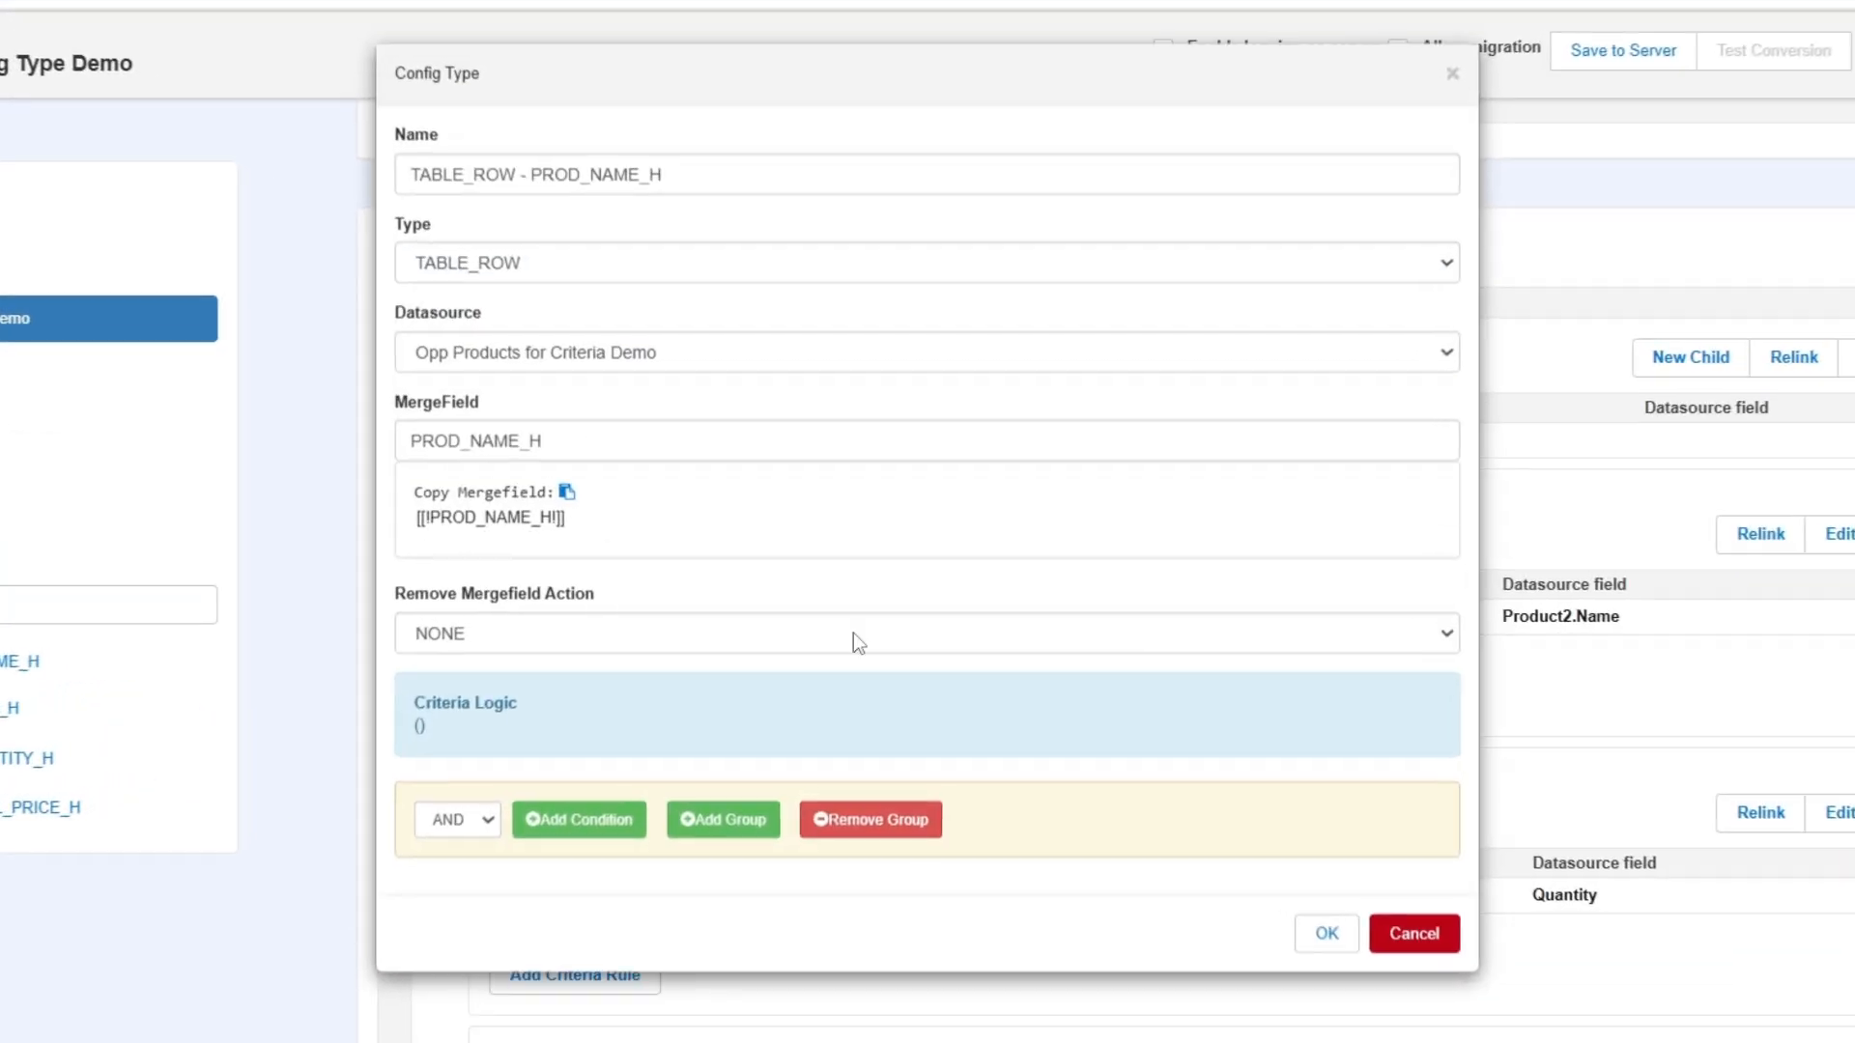
{"action": "left_click", "coordinate": [584, 821]}
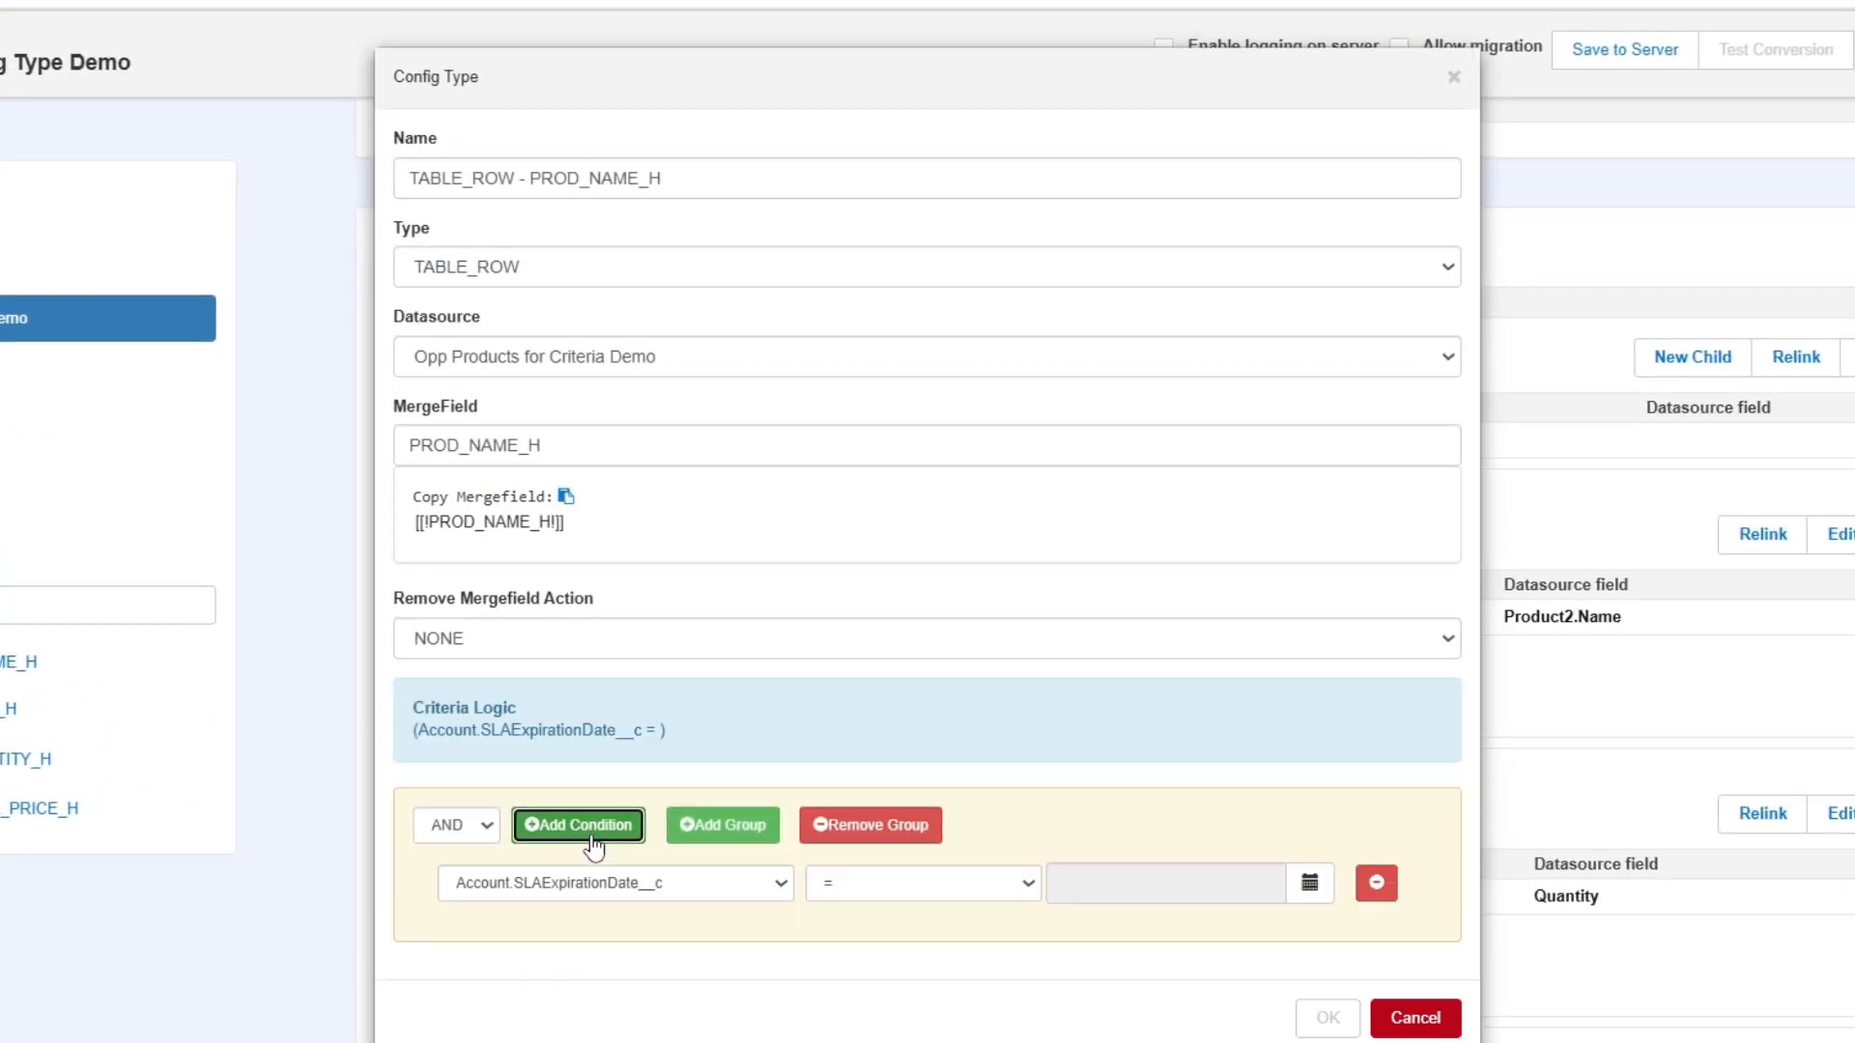
Step: Define the condition as Product2.Family = Hardware, using the field from the Opp Products for Criteria Demo data source
{"action": "left_click", "coordinate": [564, 870]}
{"action": "scroll", "coordinate": [593, 566], "scroll_direction": "down", "scroll_amount": 1}
{"action": "scroll", "coordinate": [594, 566], "scroll_direction": "down", "scroll_amount": 5}
{"action": "left_click", "coordinate": [593, 567]}
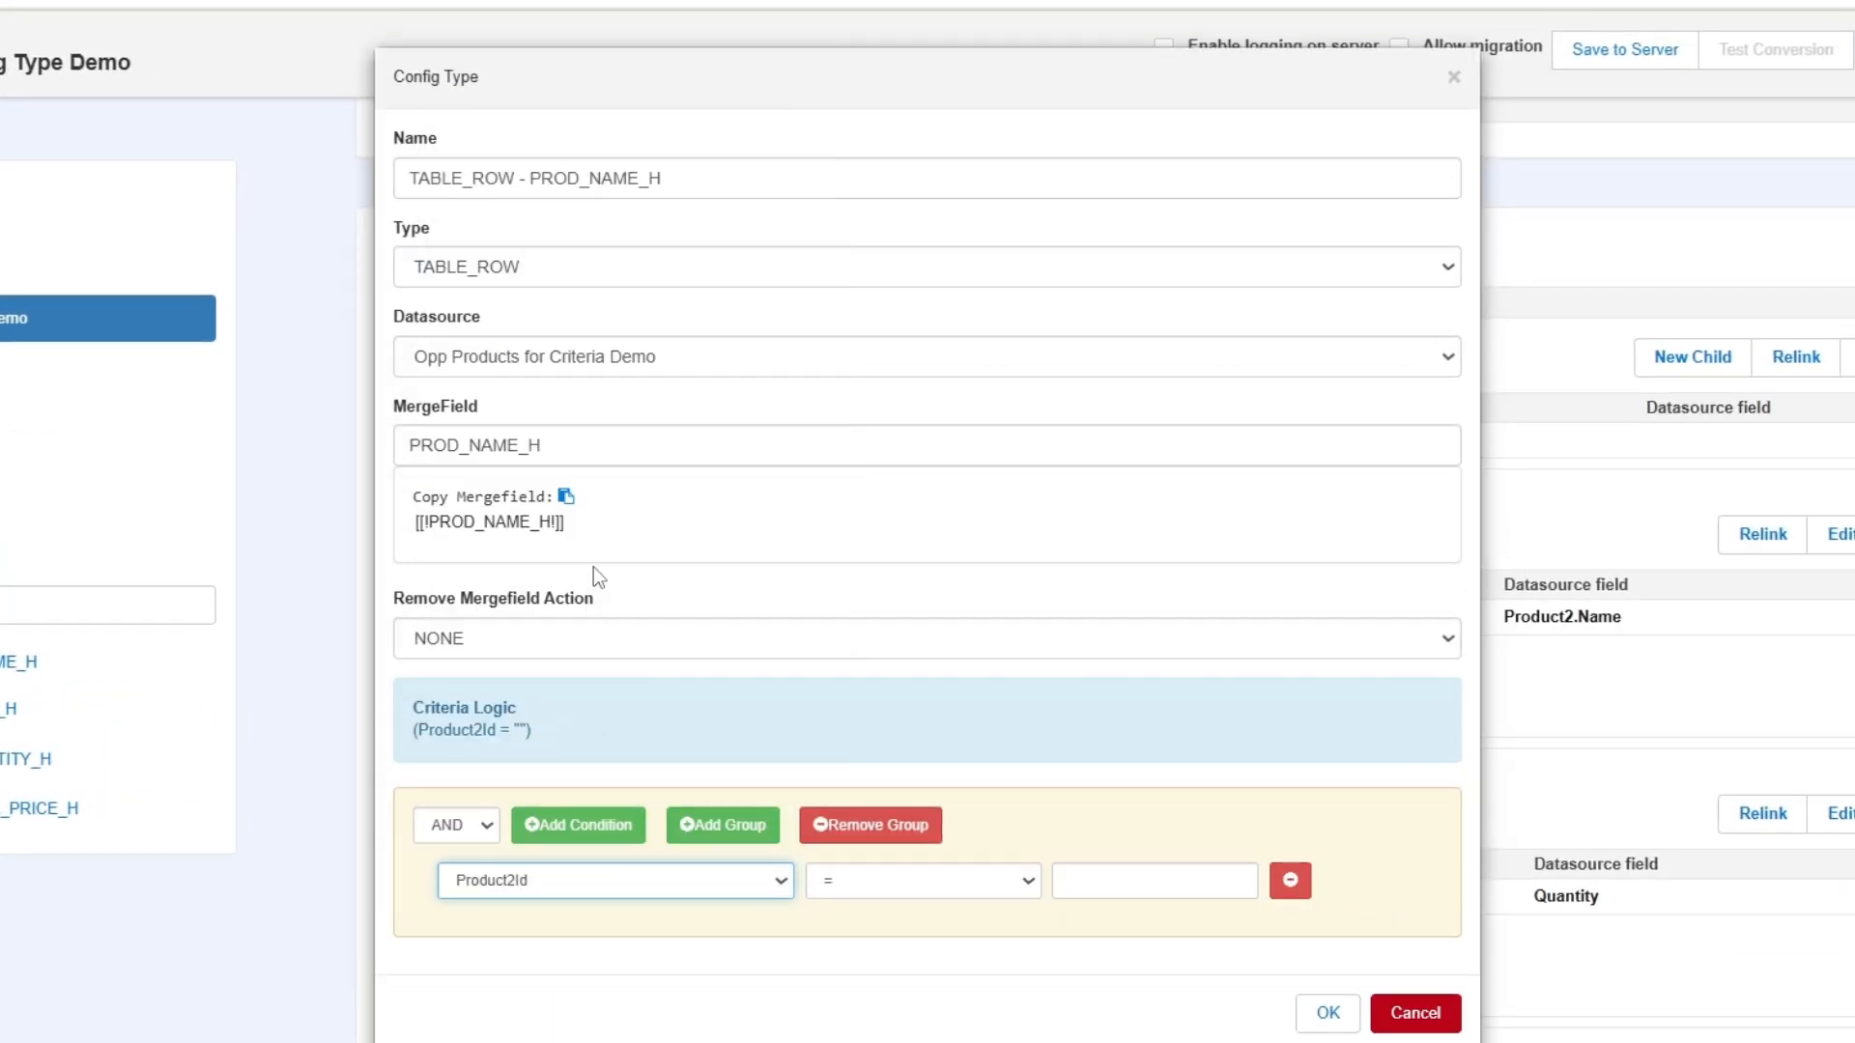
{"action": "left_click", "coordinate": [547, 874]}
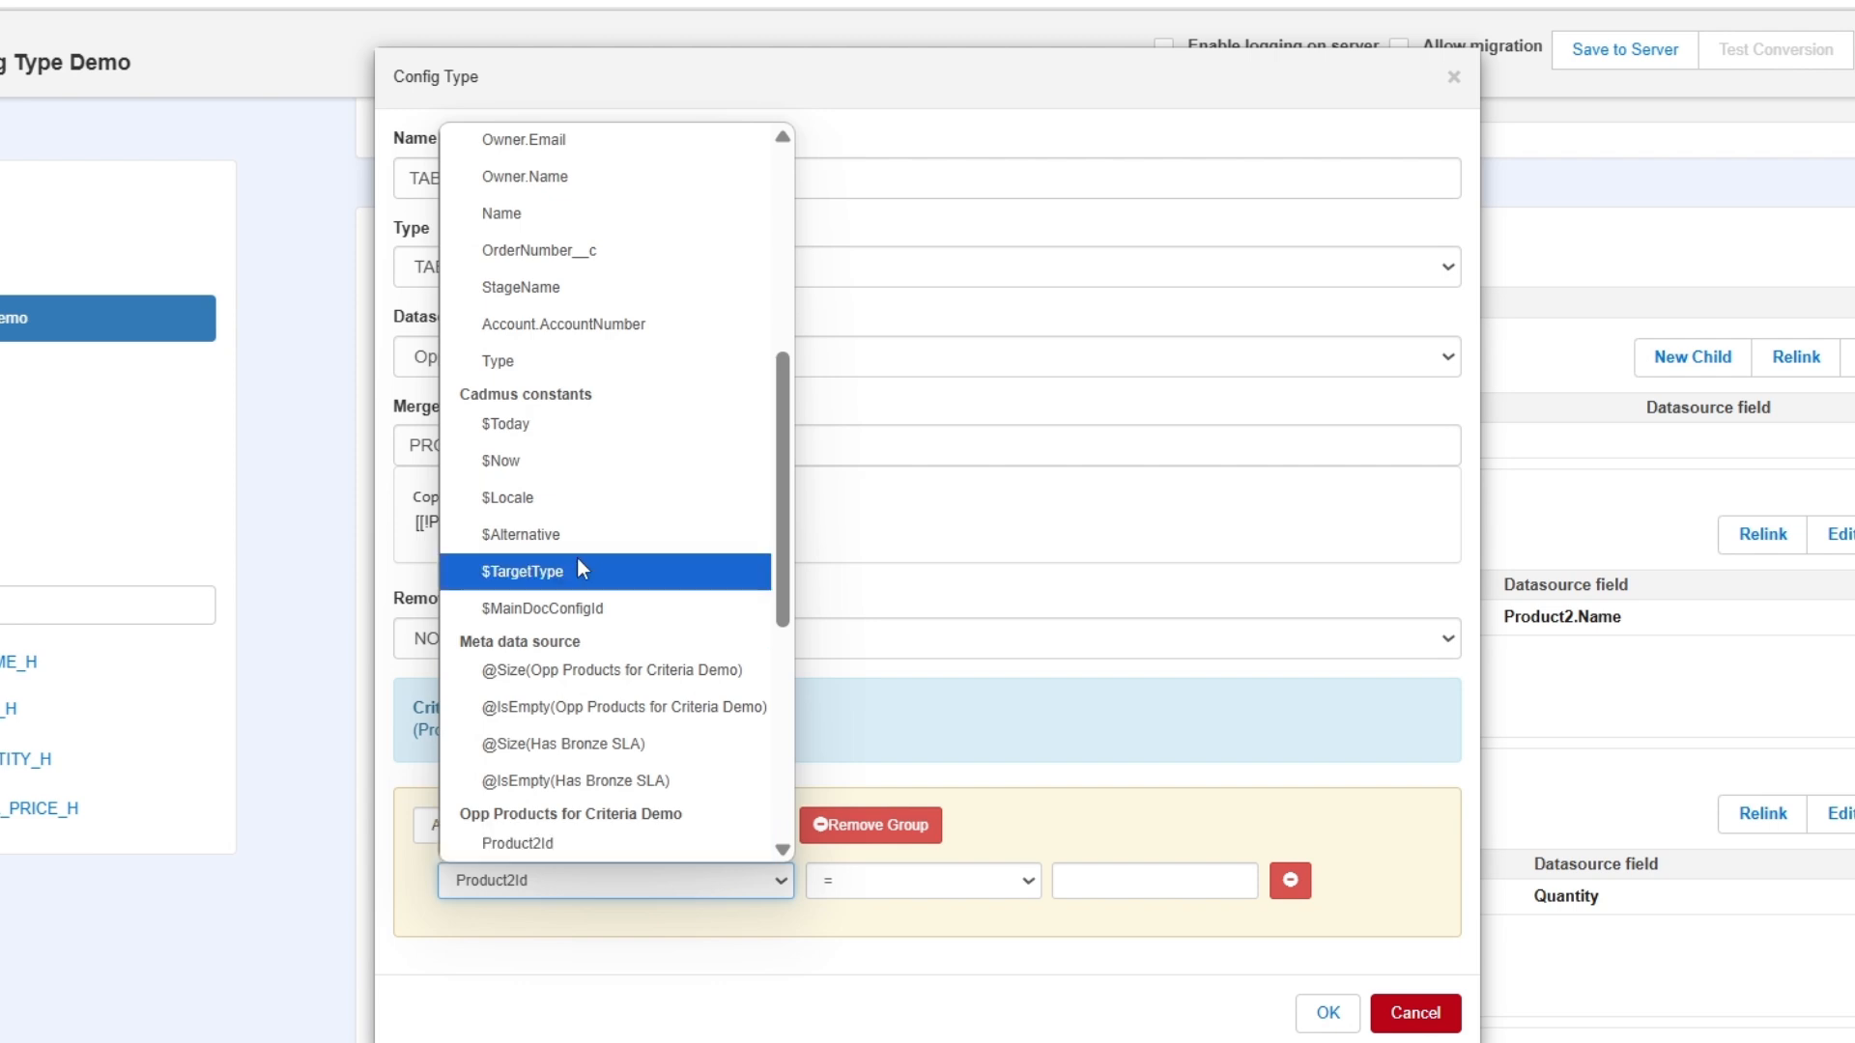
{"action": "scroll", "coordinate": [576, 556], "scroll_direction": "up", "scroll_amount": 3}
{"action": "scroll", "coordinate": [583, 568], "scroll_direction": "up", "scroll_amount": 3}
{"action": "scroll", "coordinate": [582, 568], "scroll_direction": "down", "scroll_amount": 7}
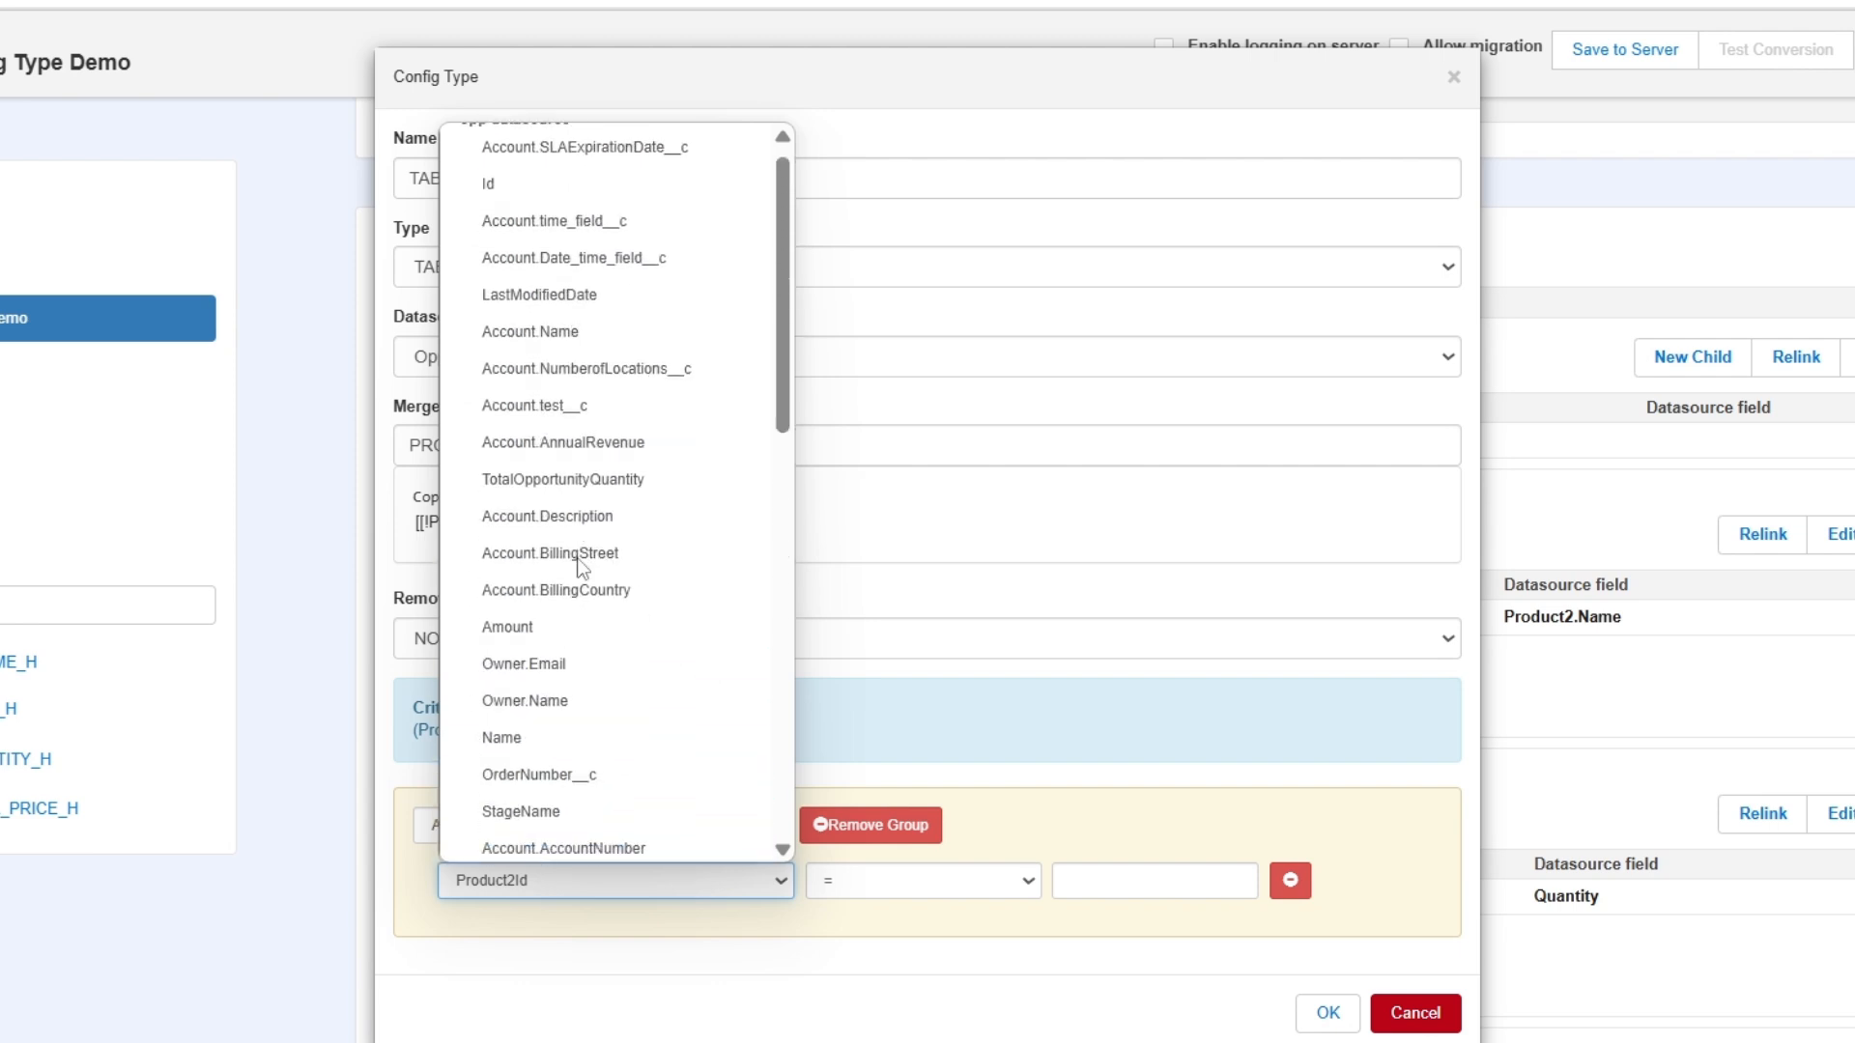
{"action": "left_click", "coordinate": [589, 777]}
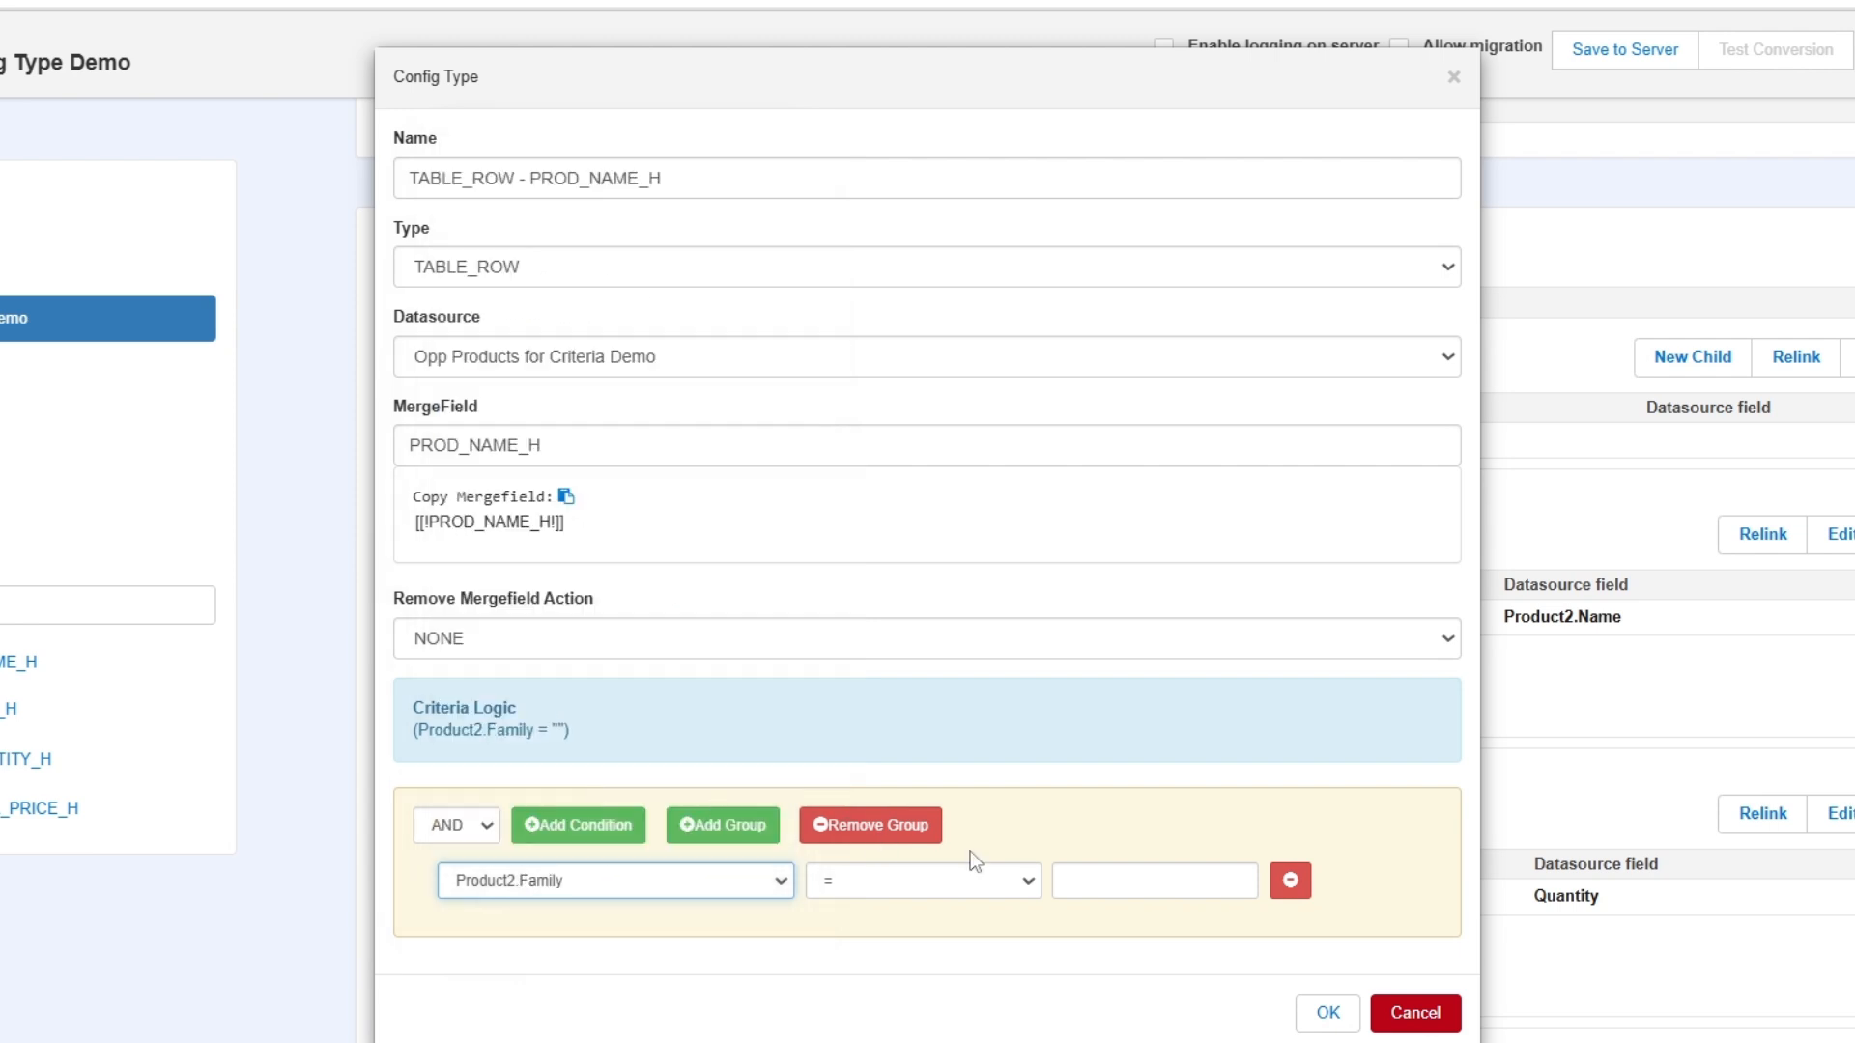
{"action": "left_click", "coordinate": [1062, 875]}
{"action": "type", "text": "Hardware"}
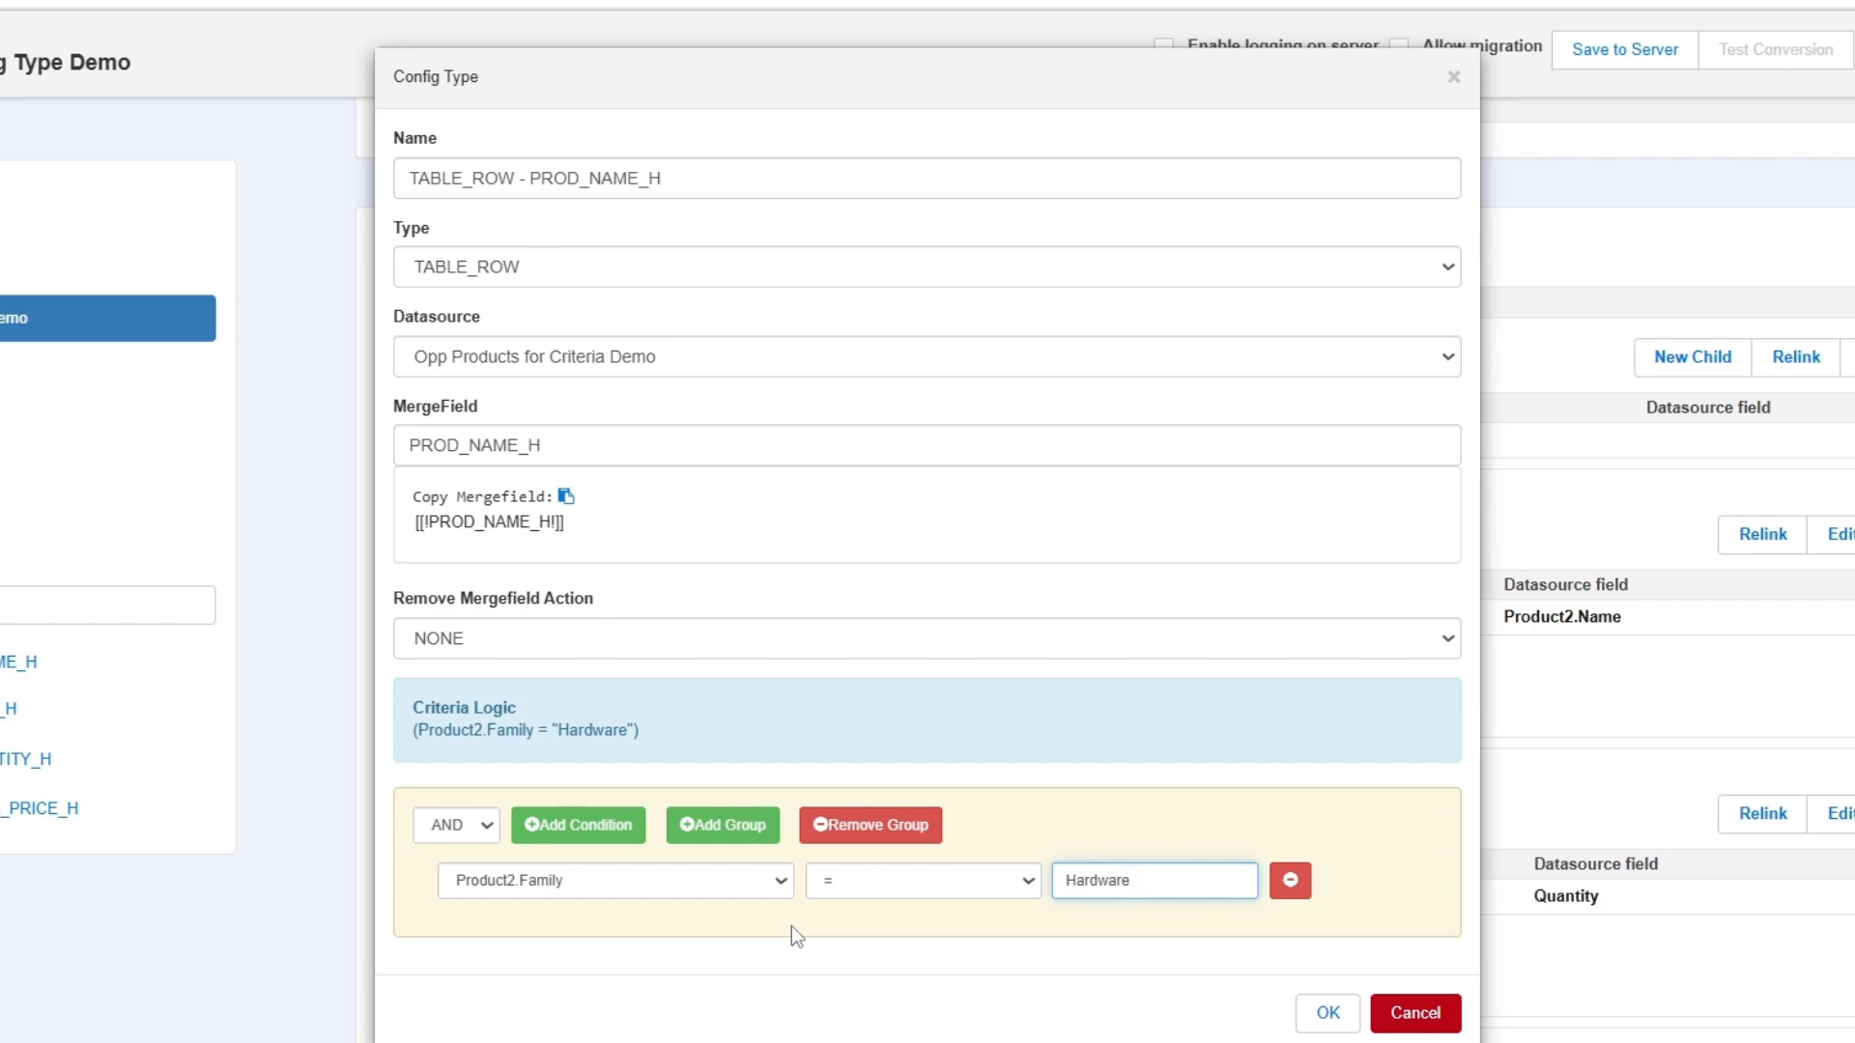
Step: Accept the config type's criteria and save the doc config to the server
{"action": "left_click", "coordinate": [1327, 1014]}
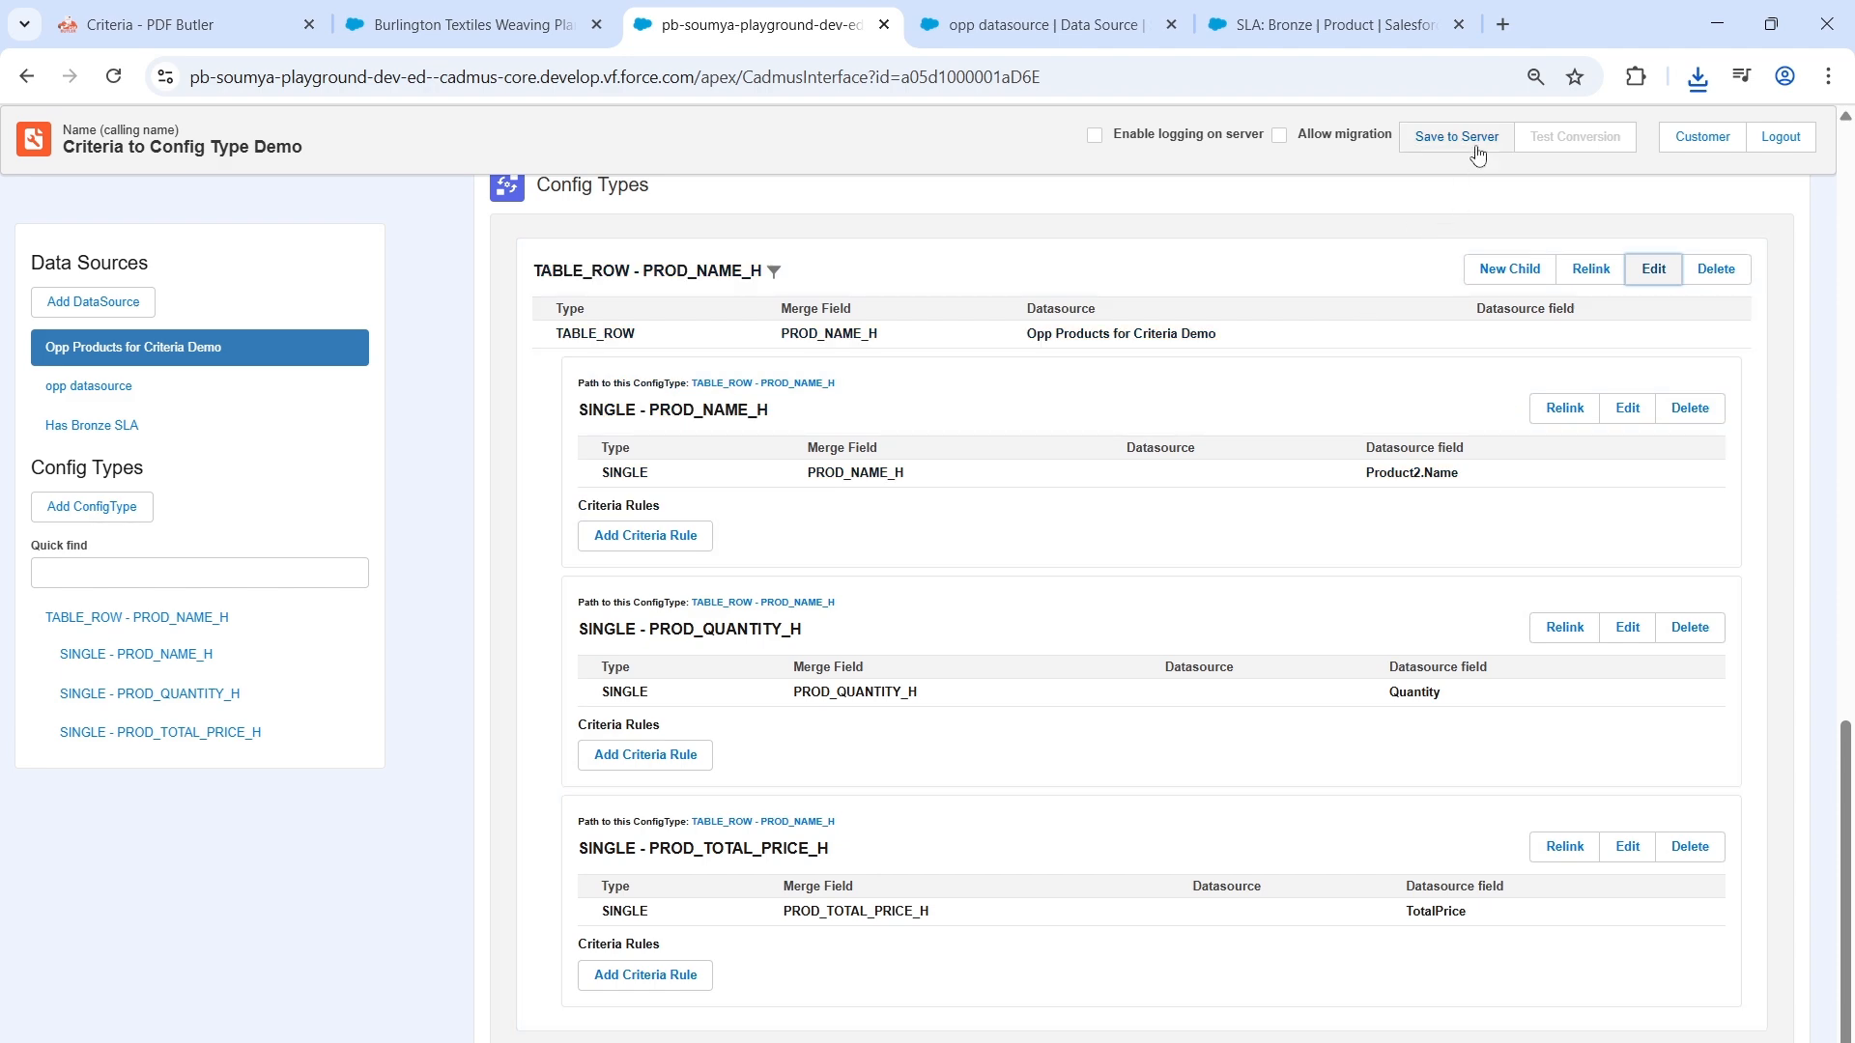
{"action": "left_click", "coordinate": [1473, 141]}
{"action": "scroll", "coordinate": [1107, 712], "scroll_direction": "down", "scroll_amount": 15}
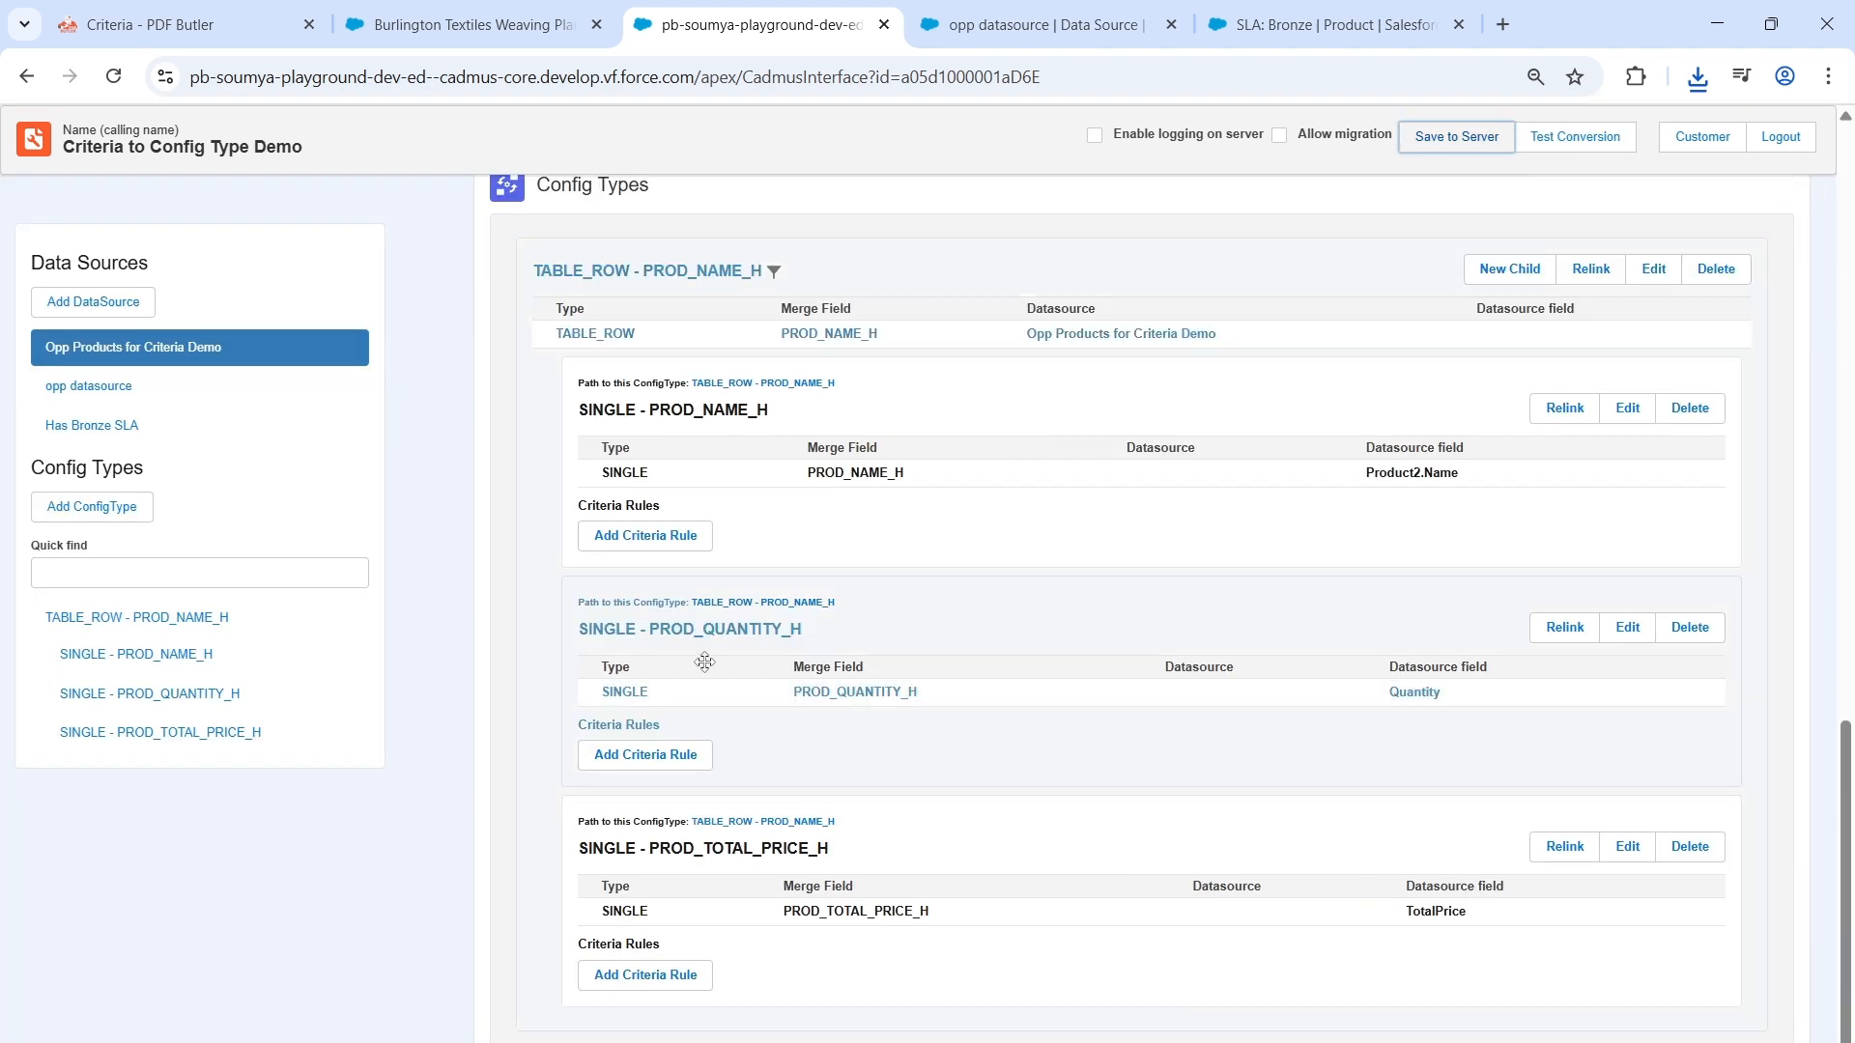
Step: Regenerate the Criteria to Config Type Demo PDF from the opportunity and examine the TABLE_ROW product rows and the PARAGRAPH section
{"action": "left_click", "coordinate": [481, 7]}
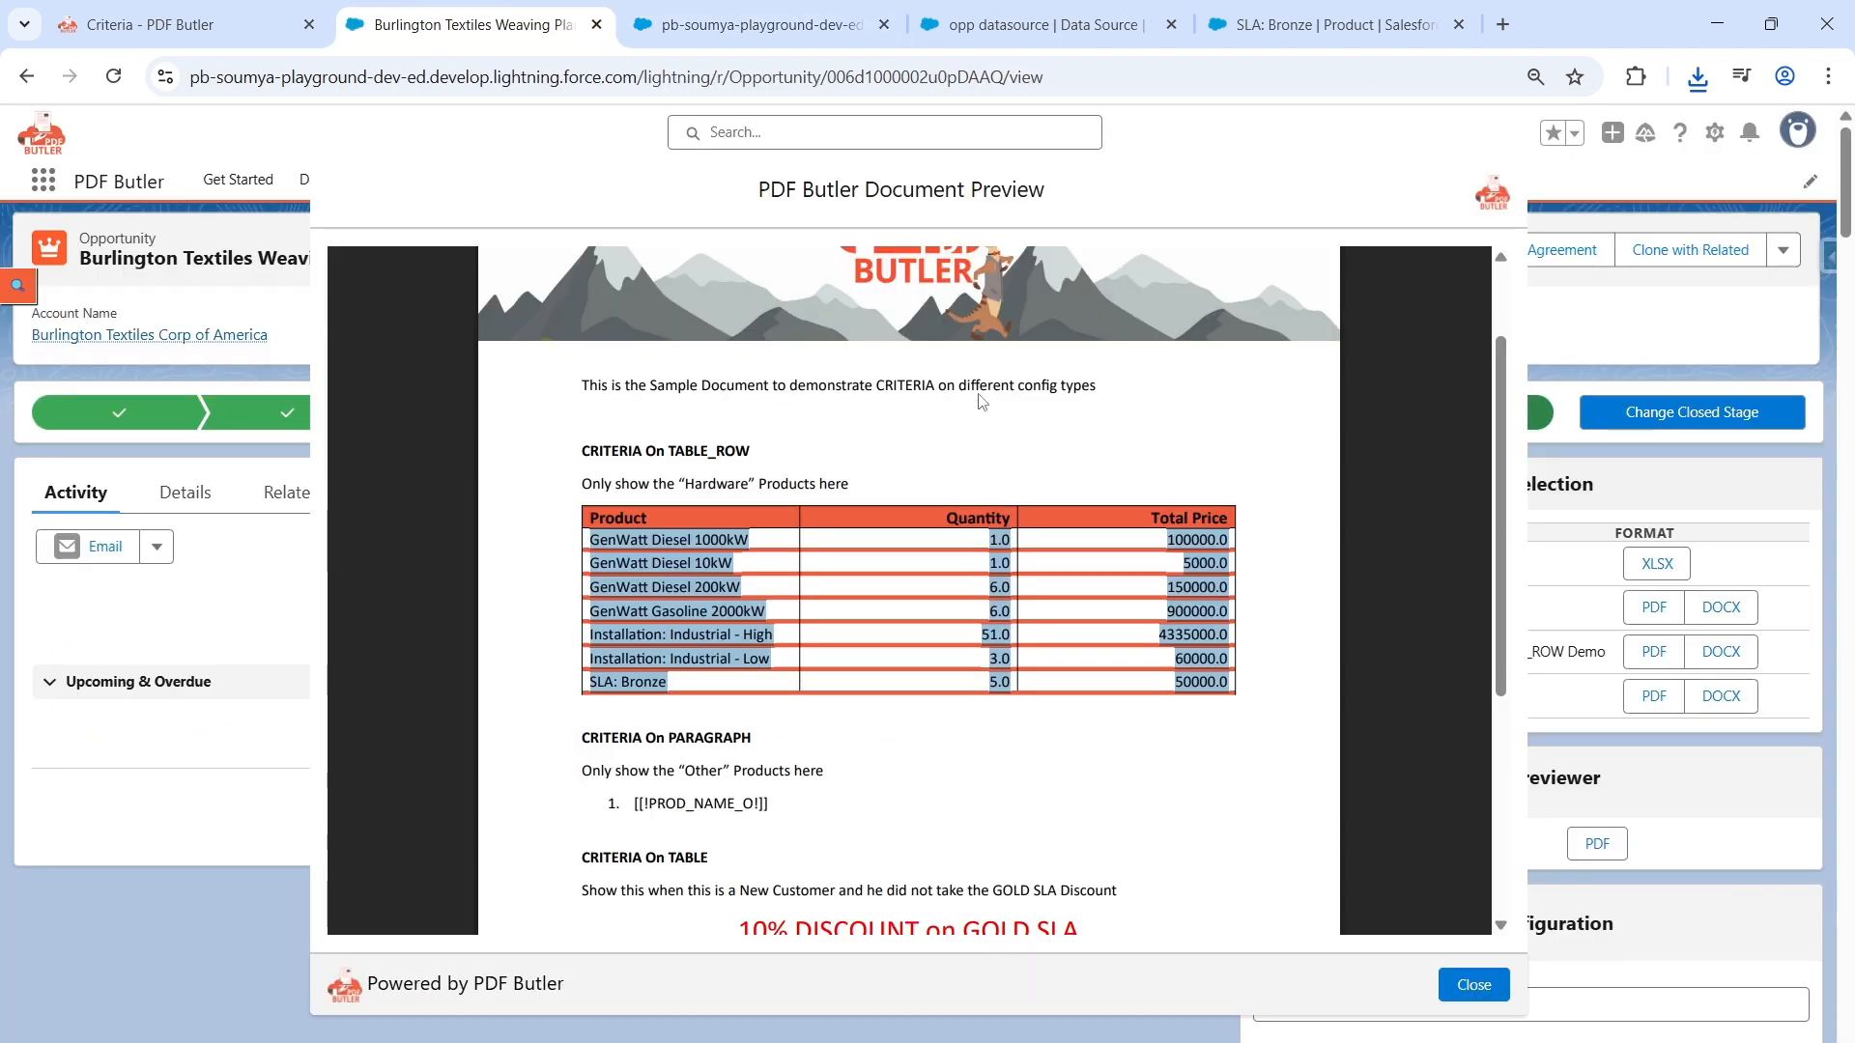
{"action": "left_click", "coordinate": [1454, 994]}
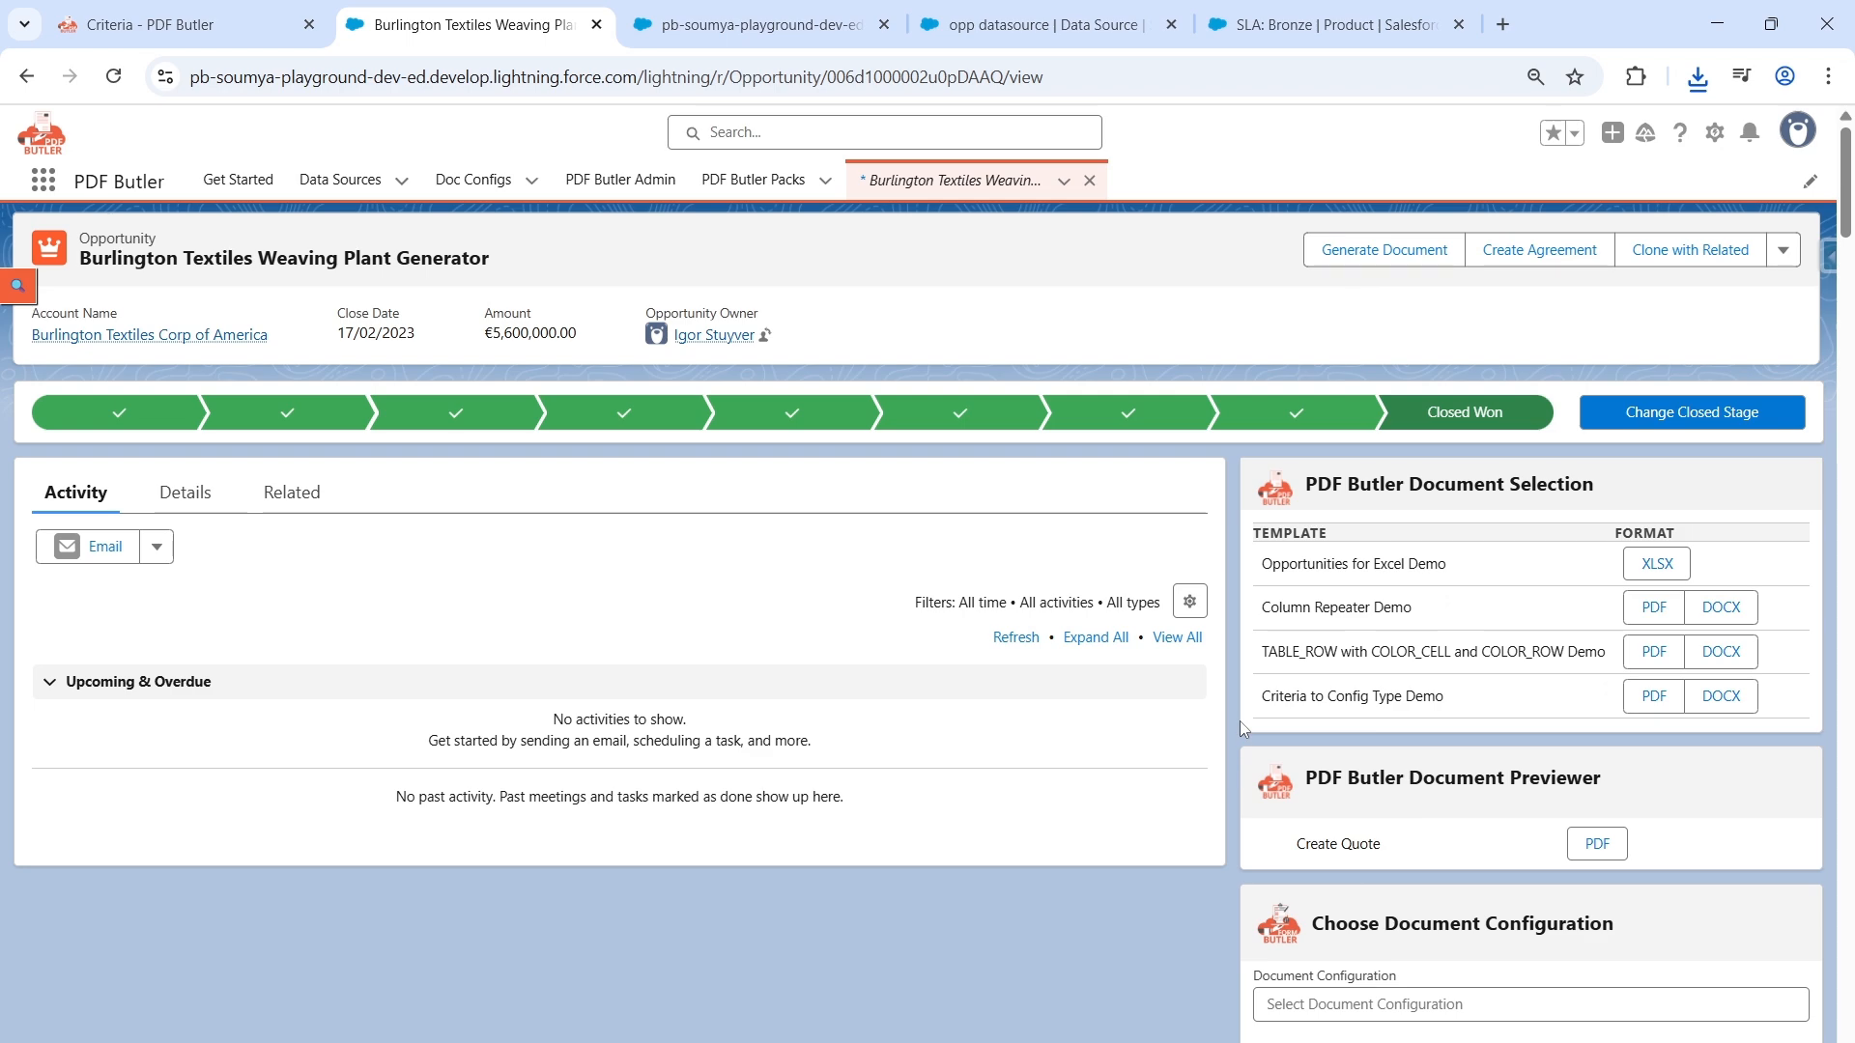
{"action": "left_click", "coordinate": [1654, 696]}
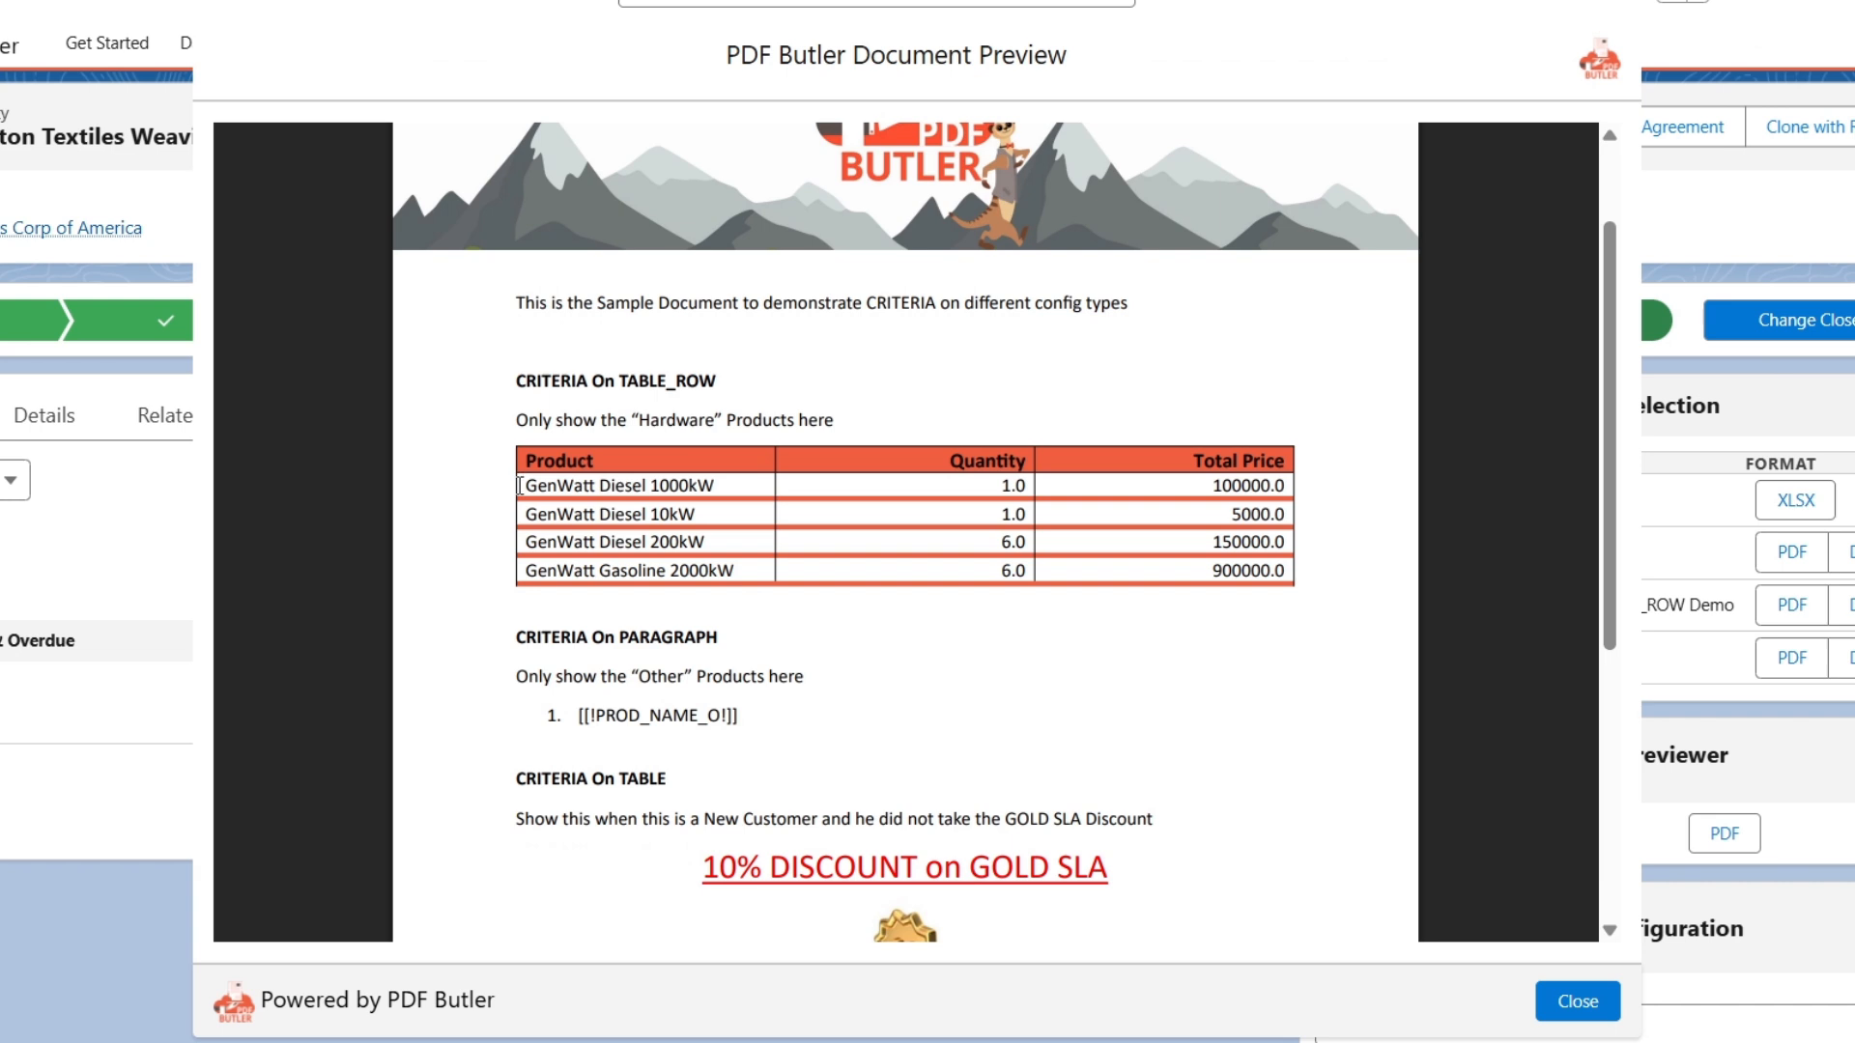
{"action": "left_click_drag", "start_coordinate": [520, 485], "coordinate": [1353, 584]}
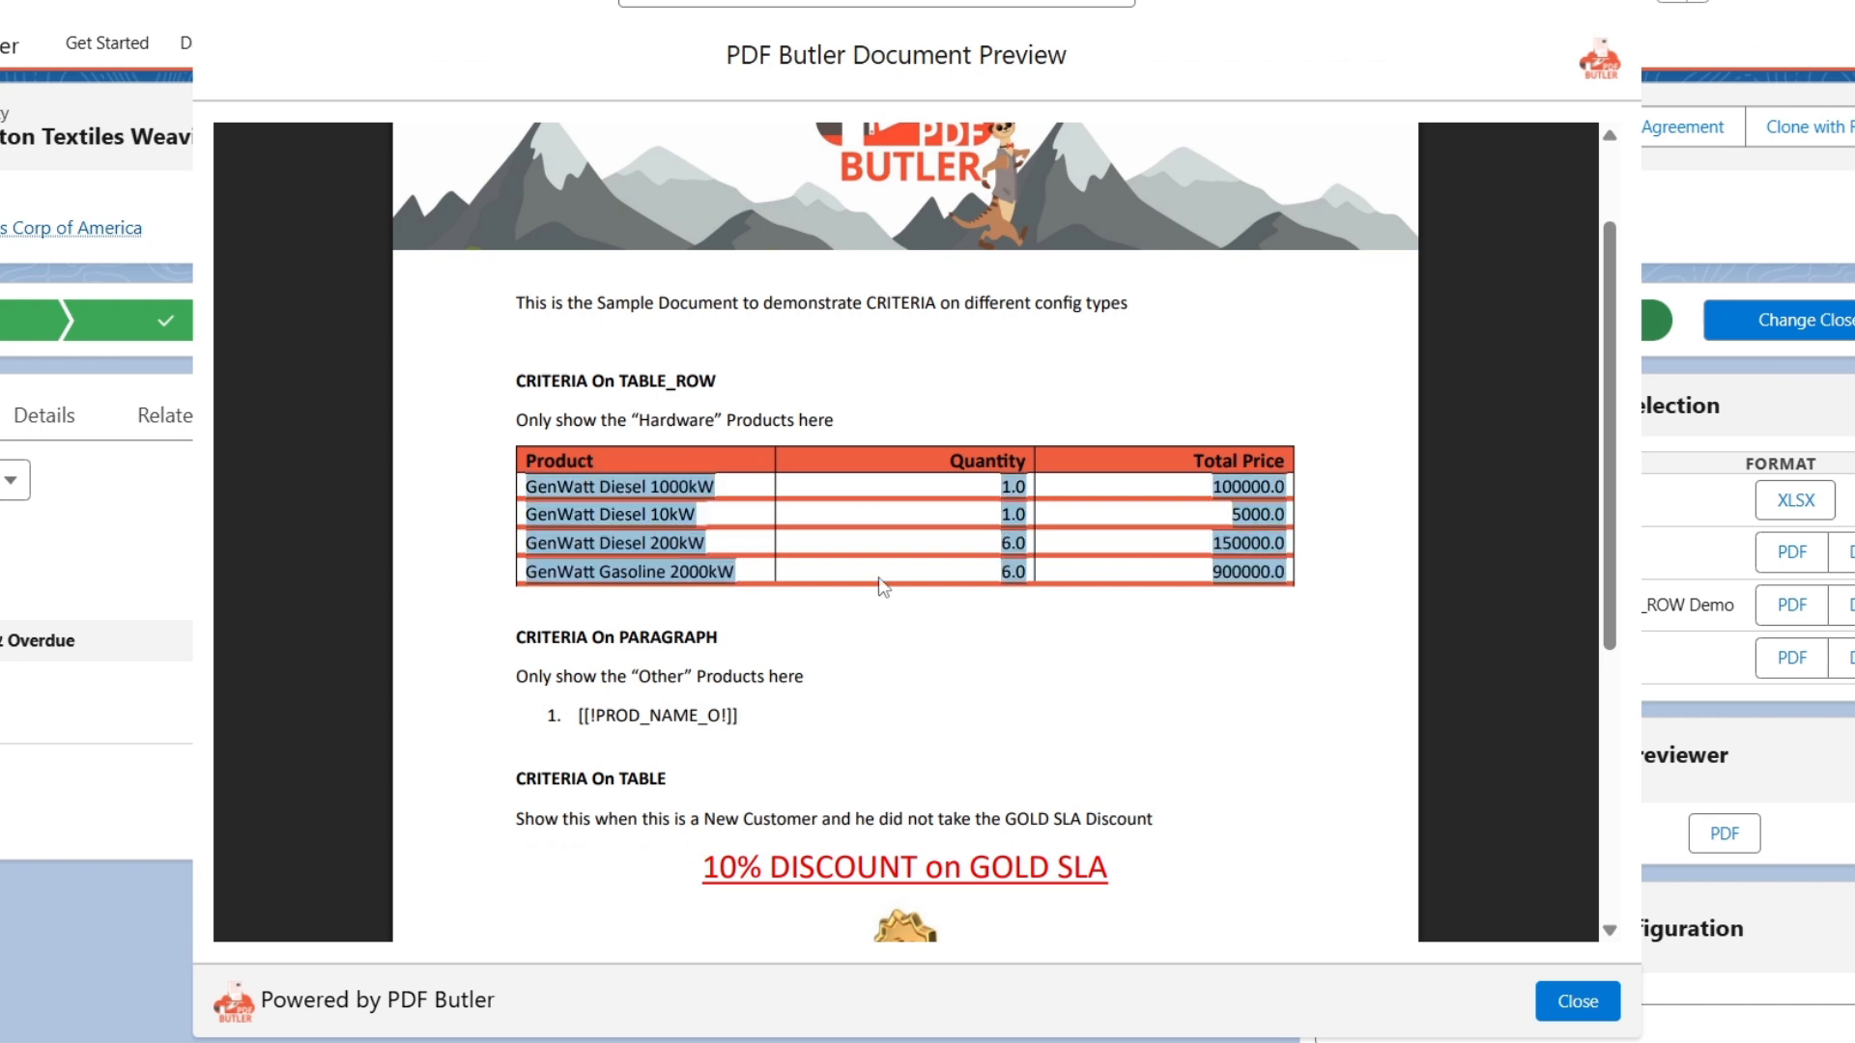
{"action": "left_click", "coordinate": [520, 682]}
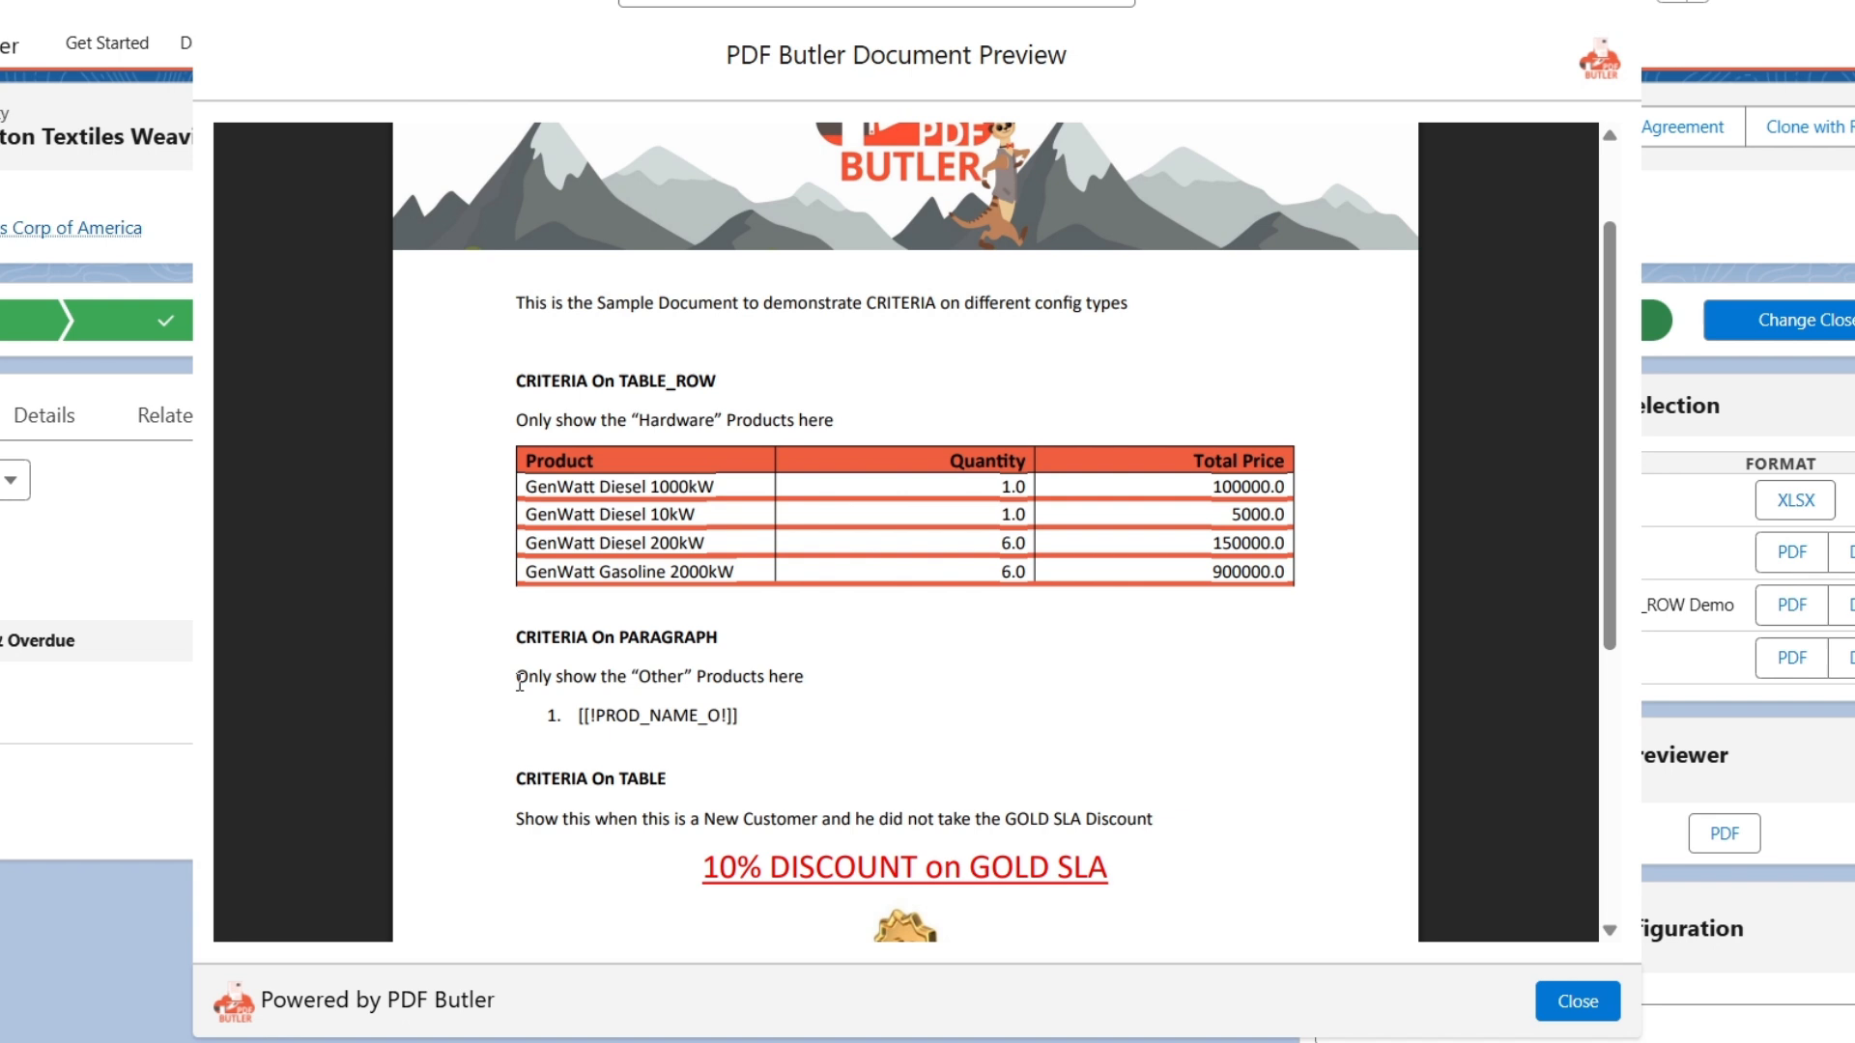
{"action": "left_click_drag", "start_coordinate": [520, 682], "coordinate": [777, 719]}
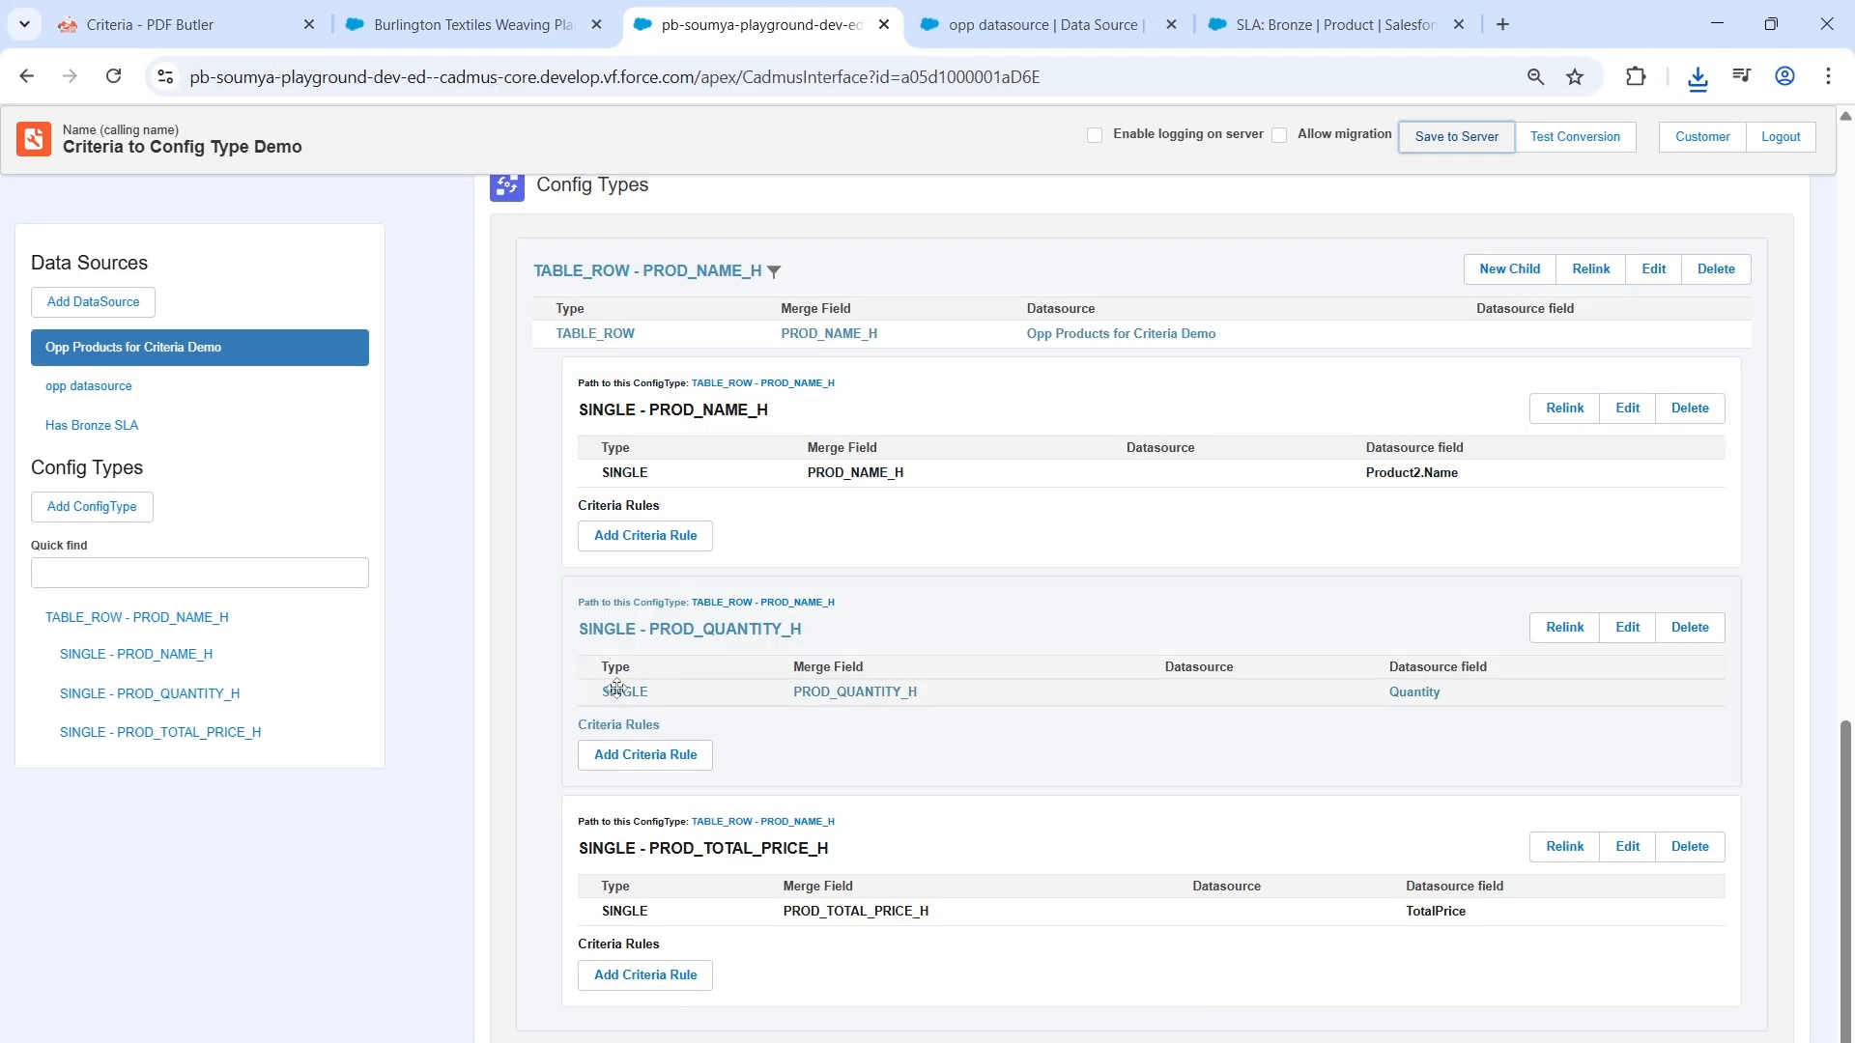
Step: In the doc config, start a new PARAGRAPH config type with data source Opp Products for Criteria Demo and merge field PROD_NAME_O
{"action": "left_click", "coordinate": [112, 506]}
{"action": "left_click", "coordinate": [570, 196]}
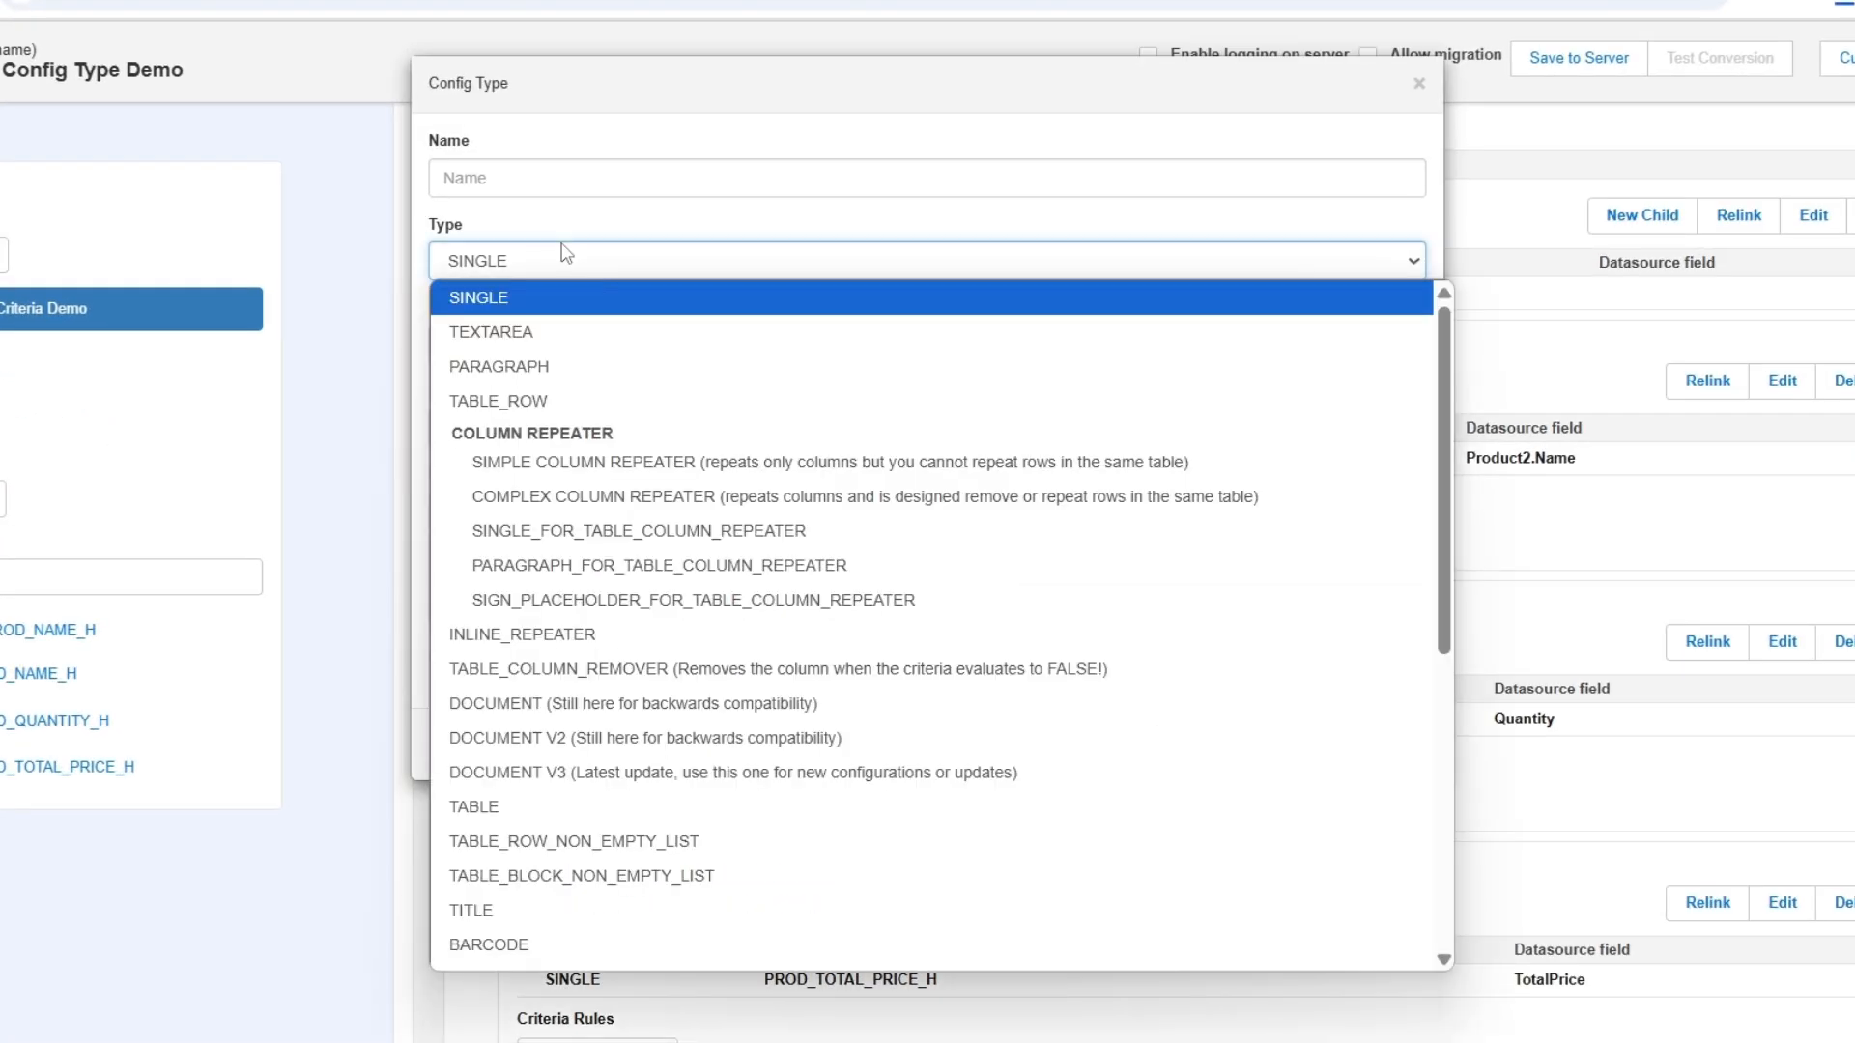
{"action": "left_click", "coordinate": [572, 377]}
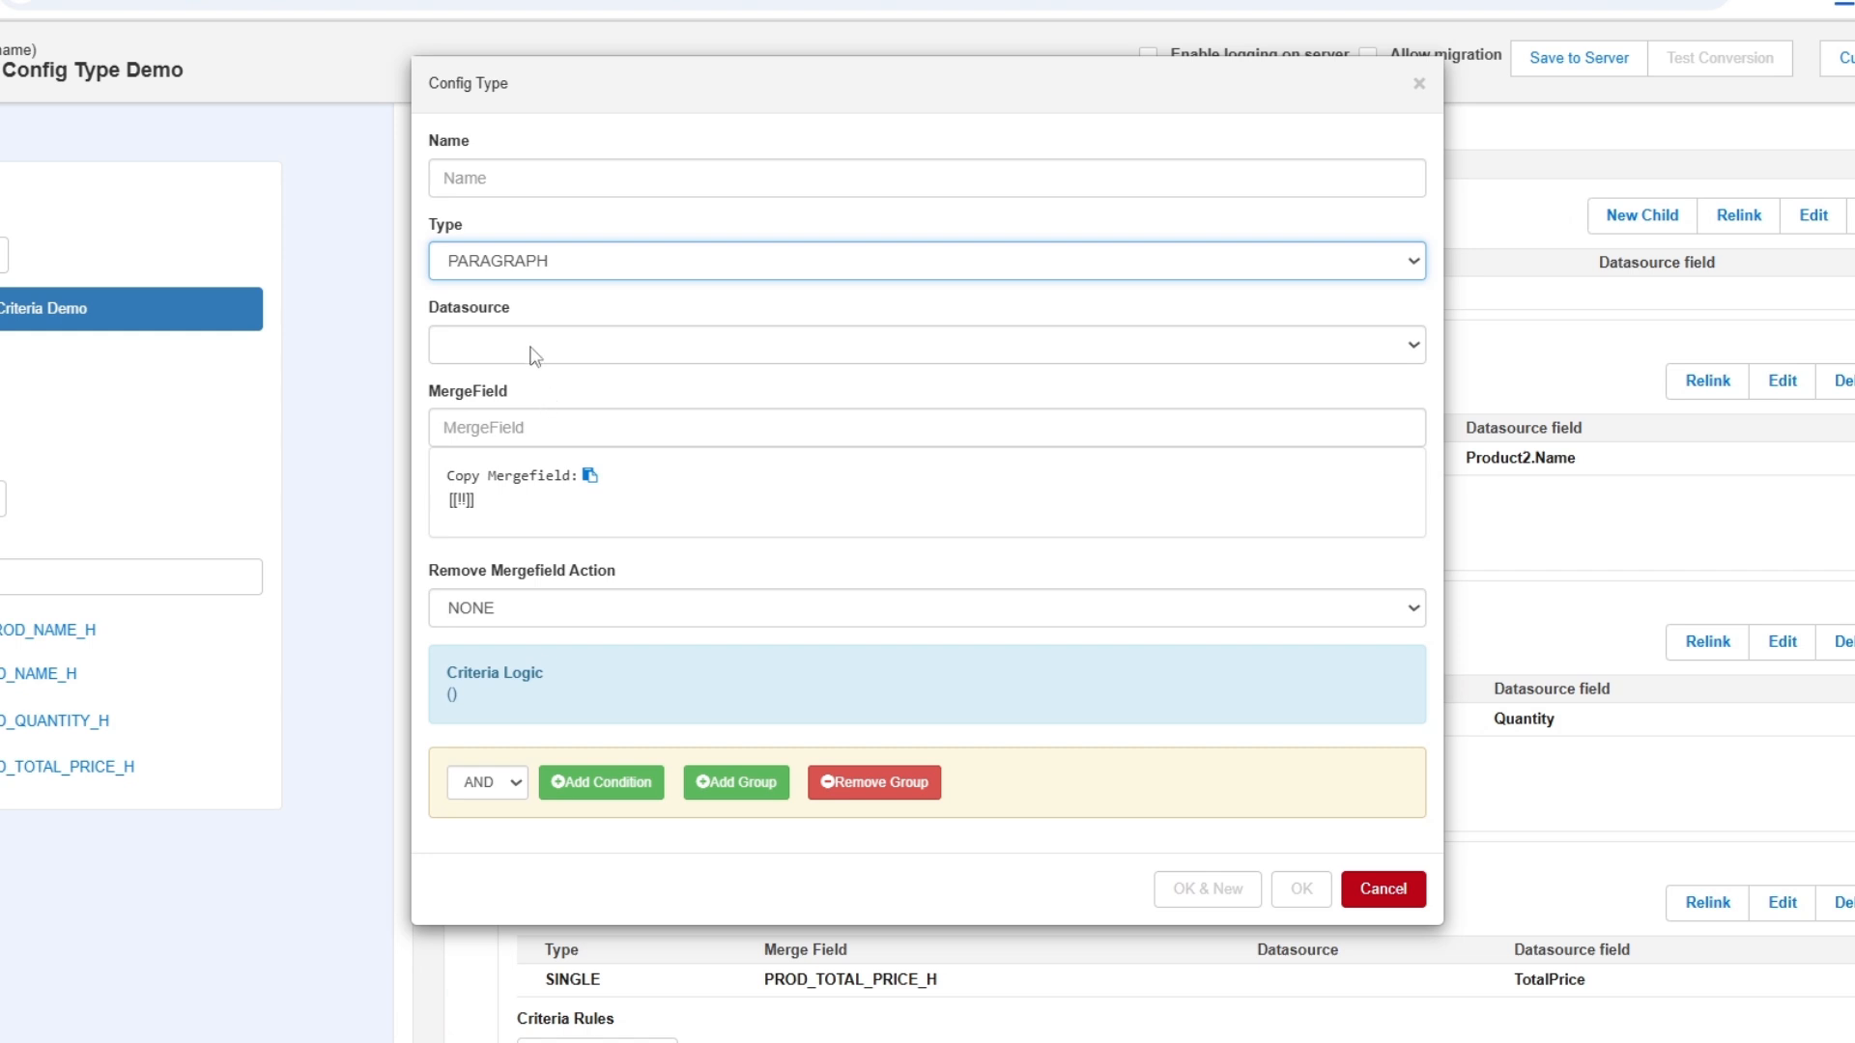
{"action": "left_click", "coordinate": [533, 350]}
{"action": "left_click", "coordinate": [546, 383]}
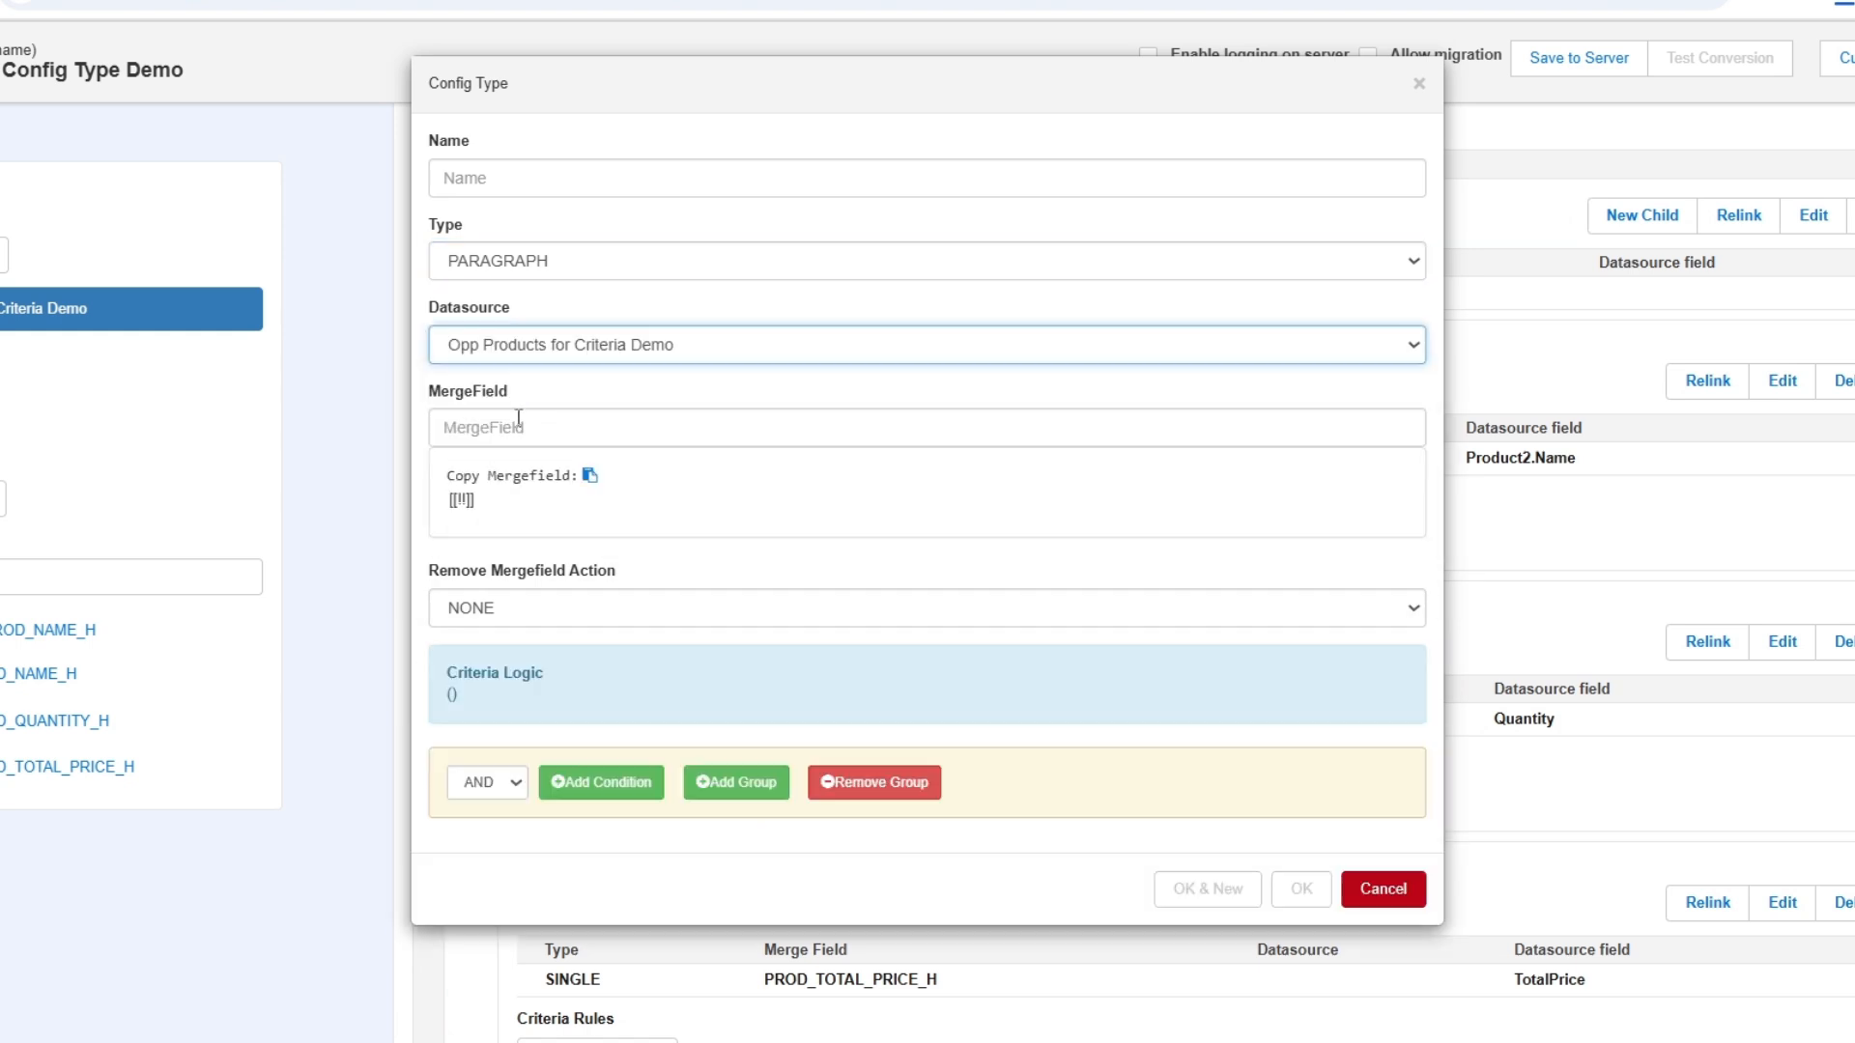
{"action": "left_click", "coordinate": [513, 430]}
{"action": "type", "text": "pro"}
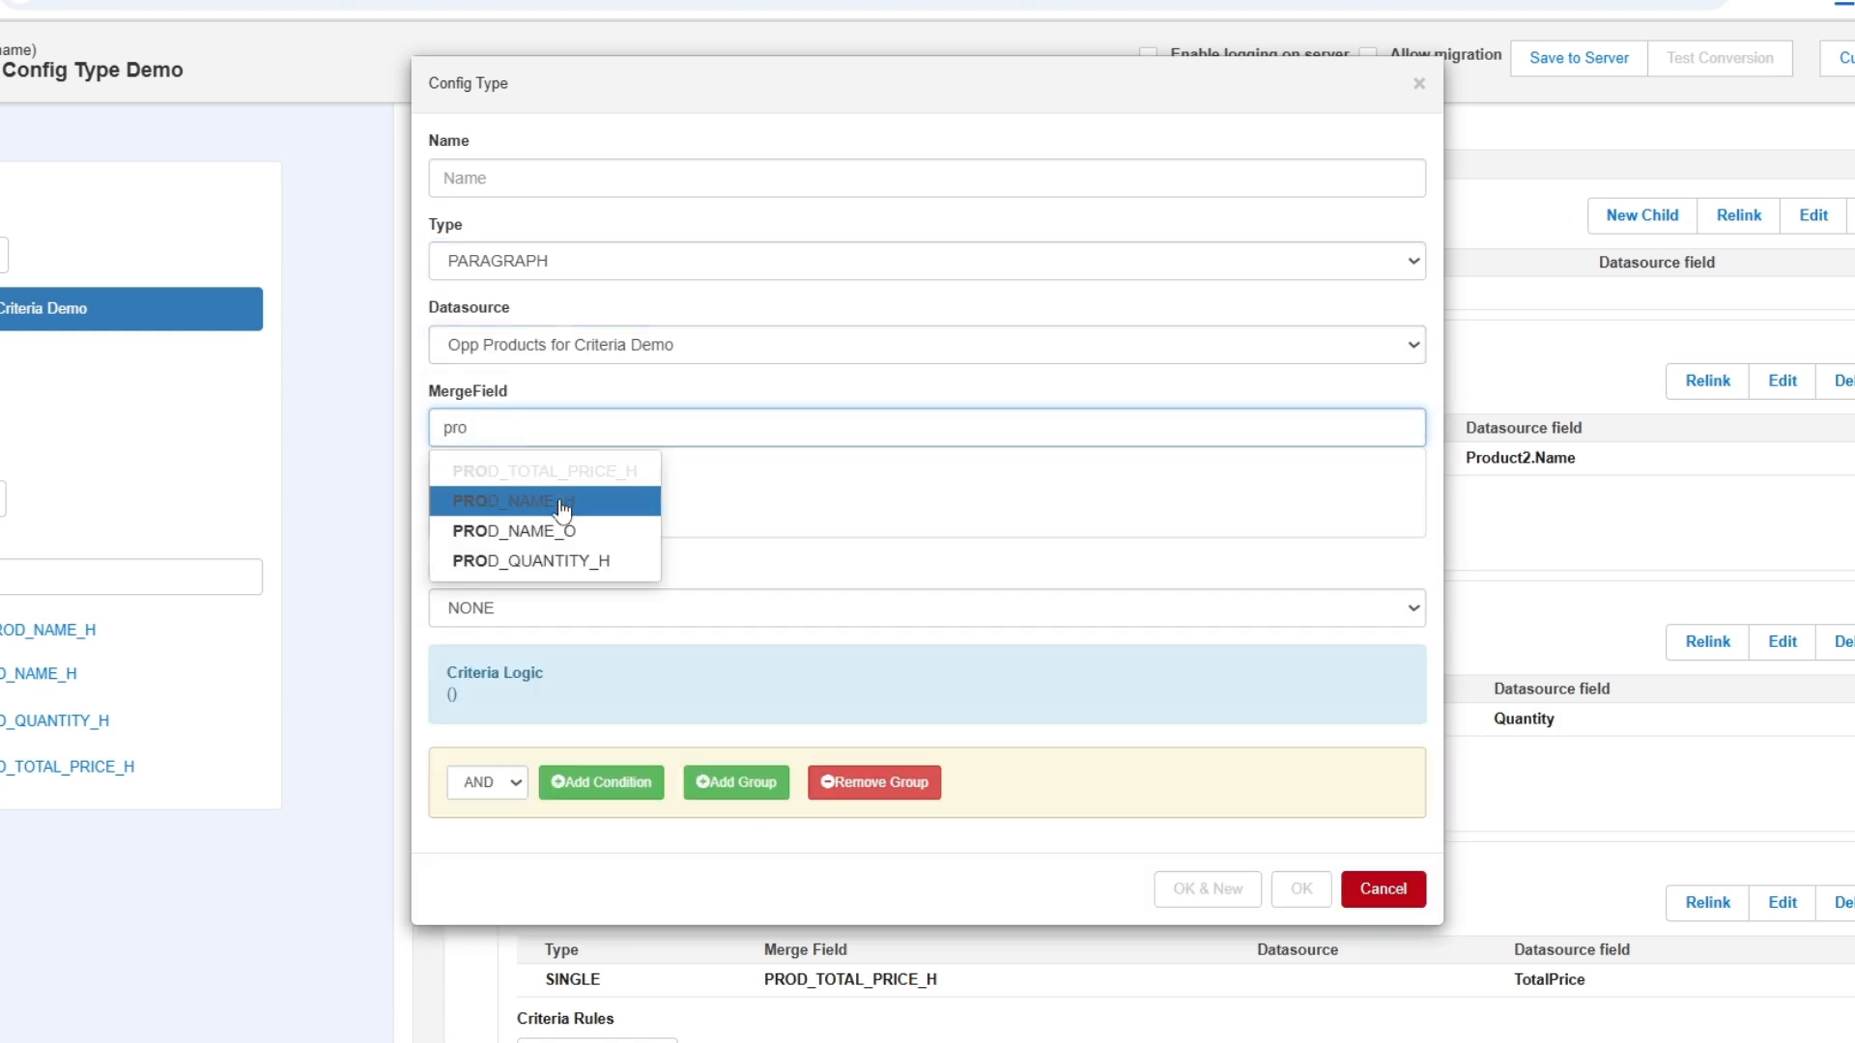
{"action": "left_click", "coordinate": [483, 530]}
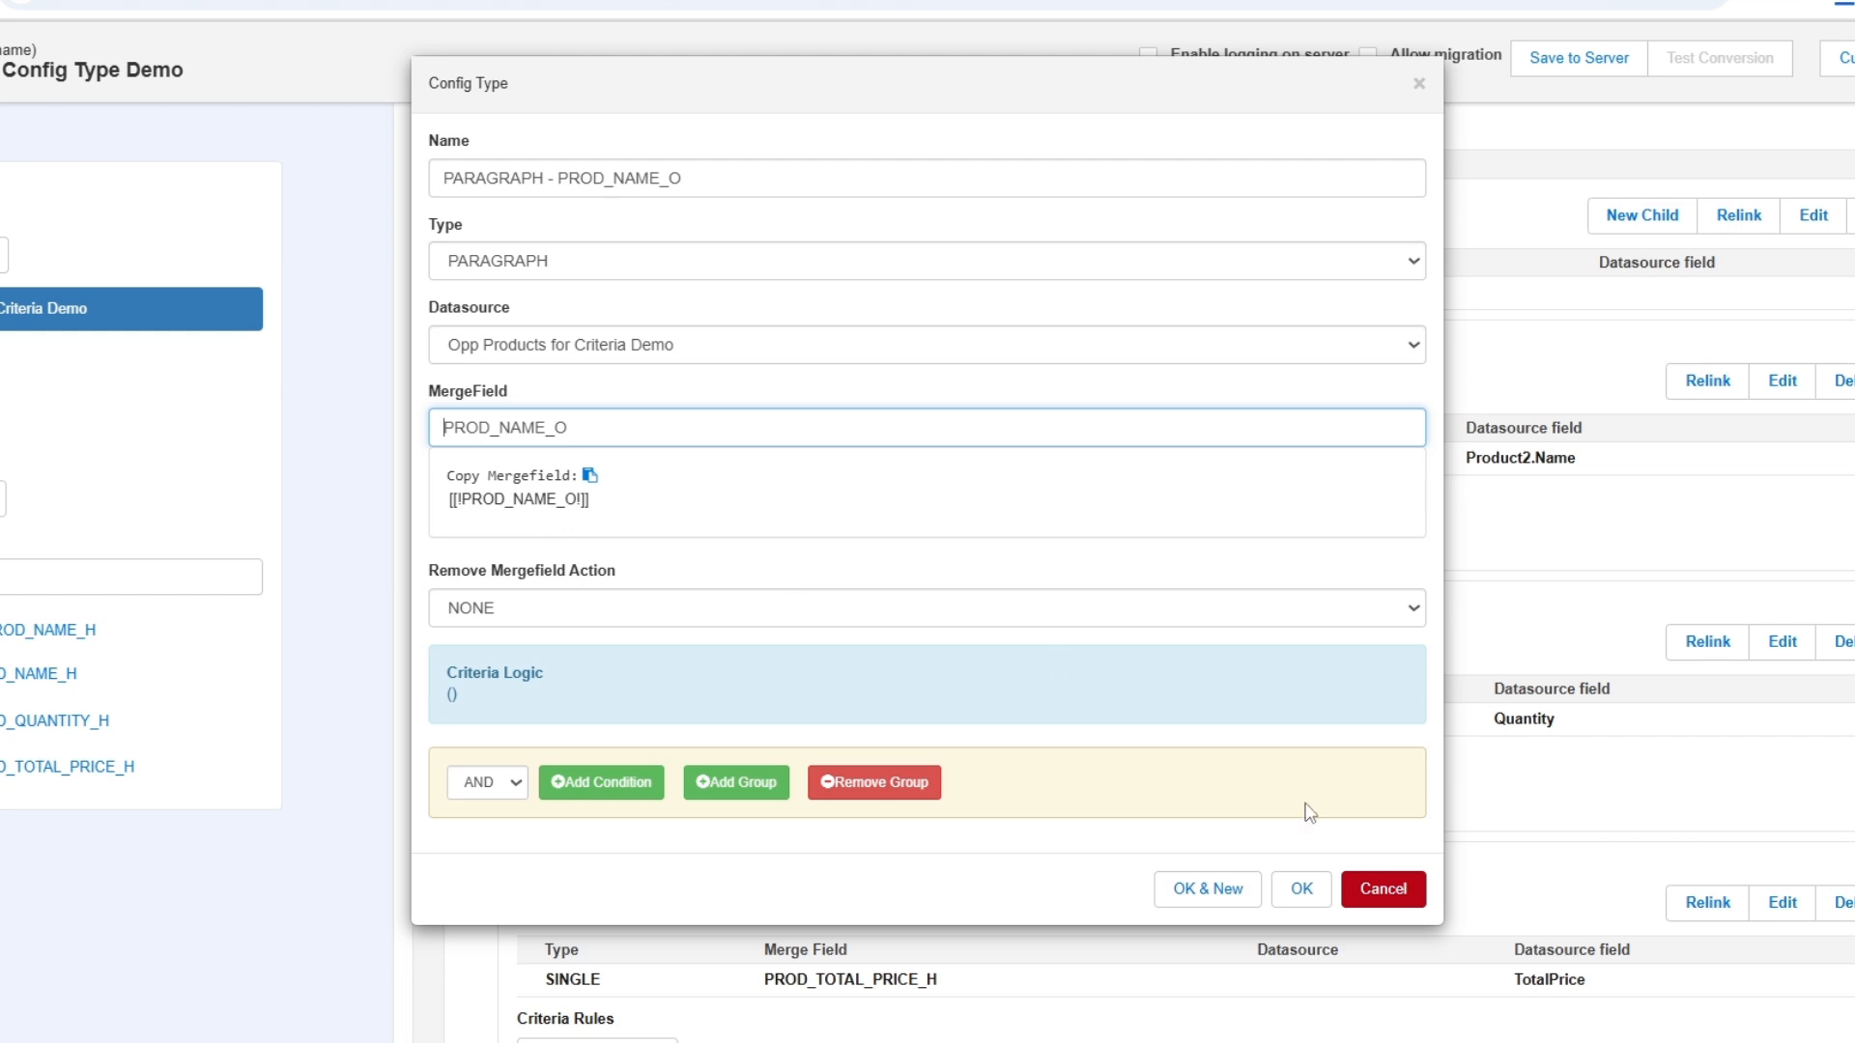
Step: Add the condition Product2.Family <> Hardware to the PARAGRAPH config type's criteria and accept the config type
{"action": "left_click", "coordinate": [616, 787]}
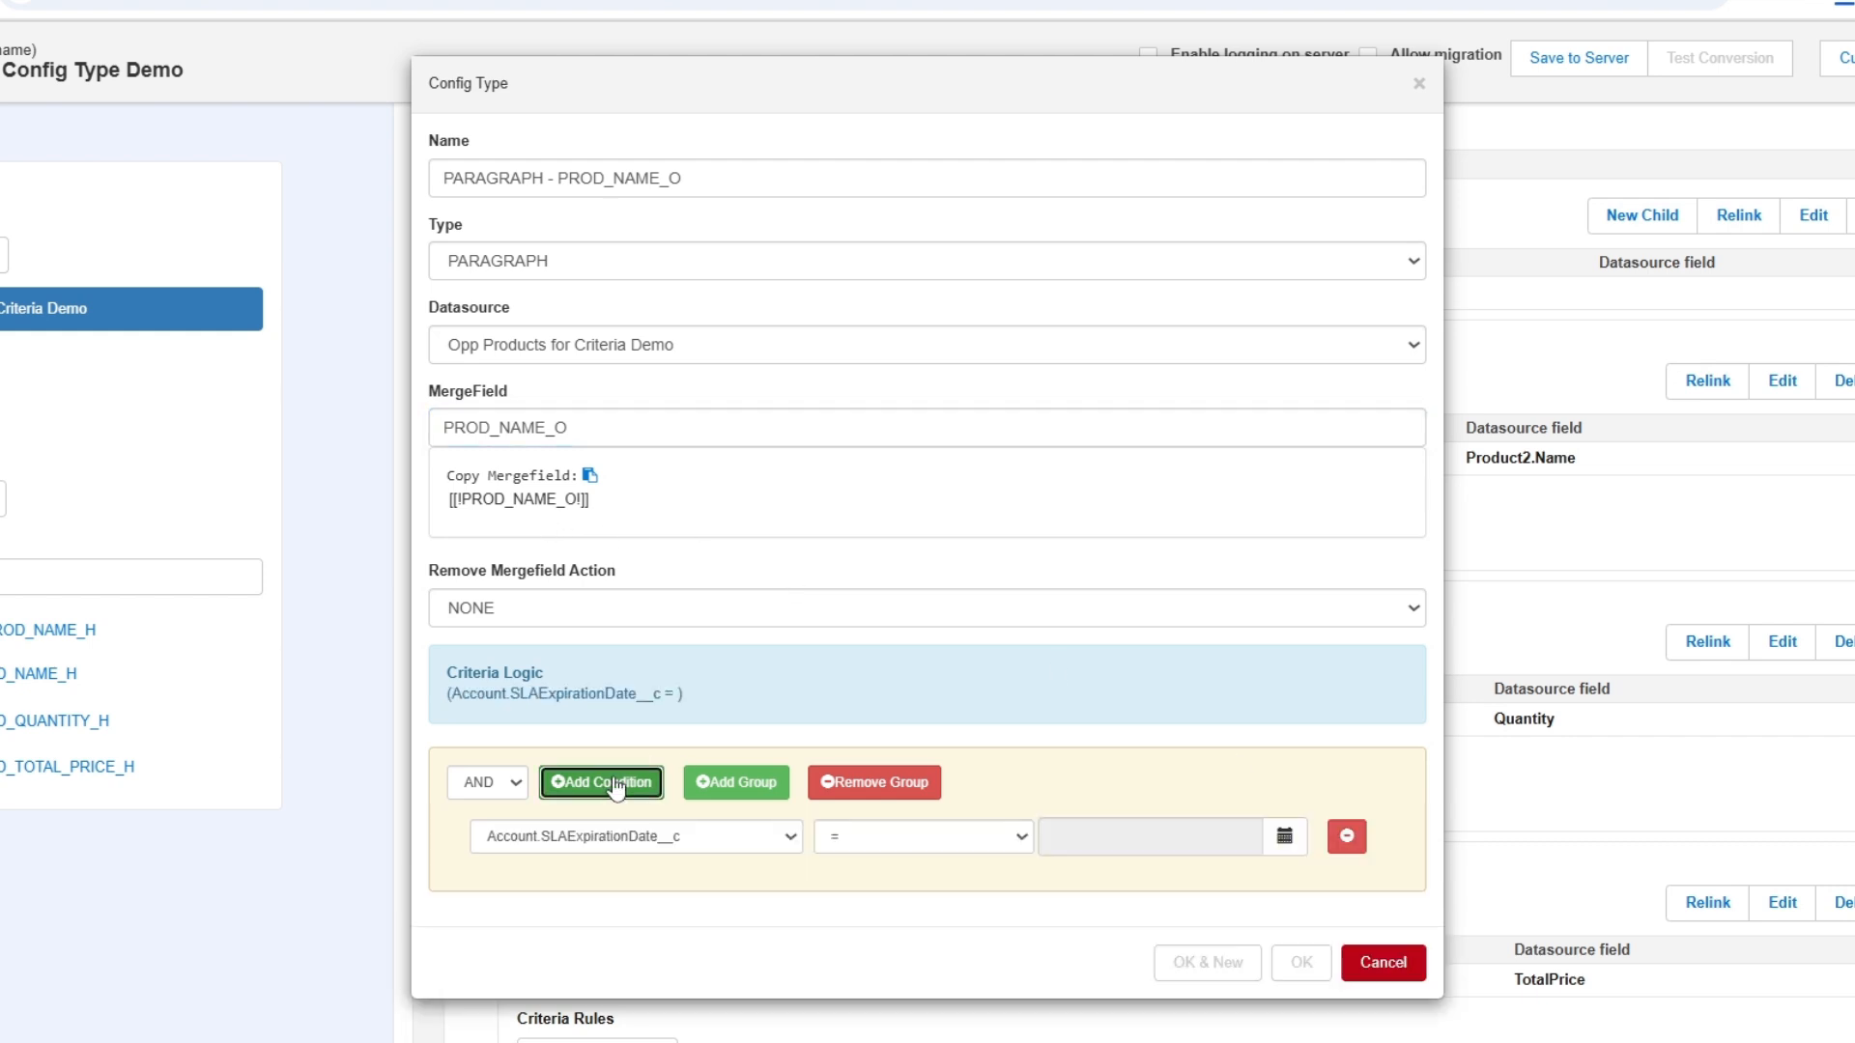
{"action": "left_click", "coordinate": [582, 833]}
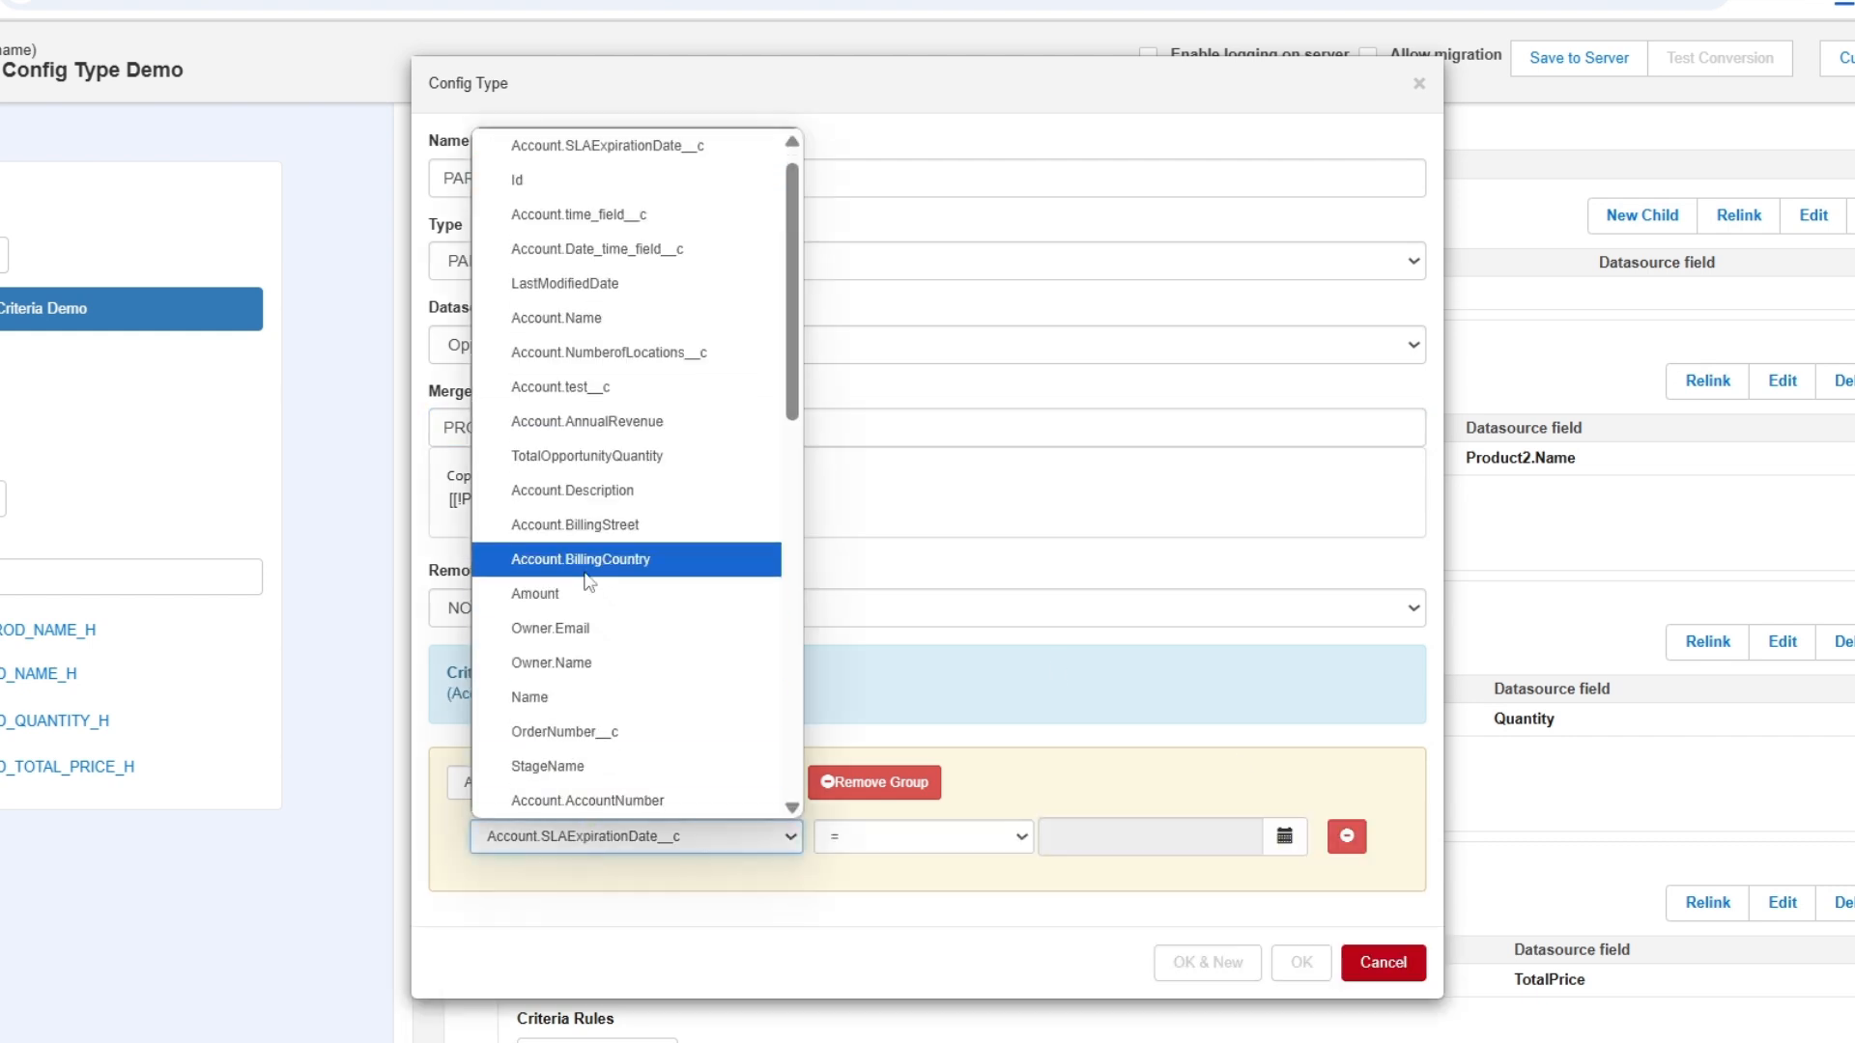
{"action": "scroll", "coordinate": [585, 574], "scroll_direction": "down", "scroll_amount": 2}
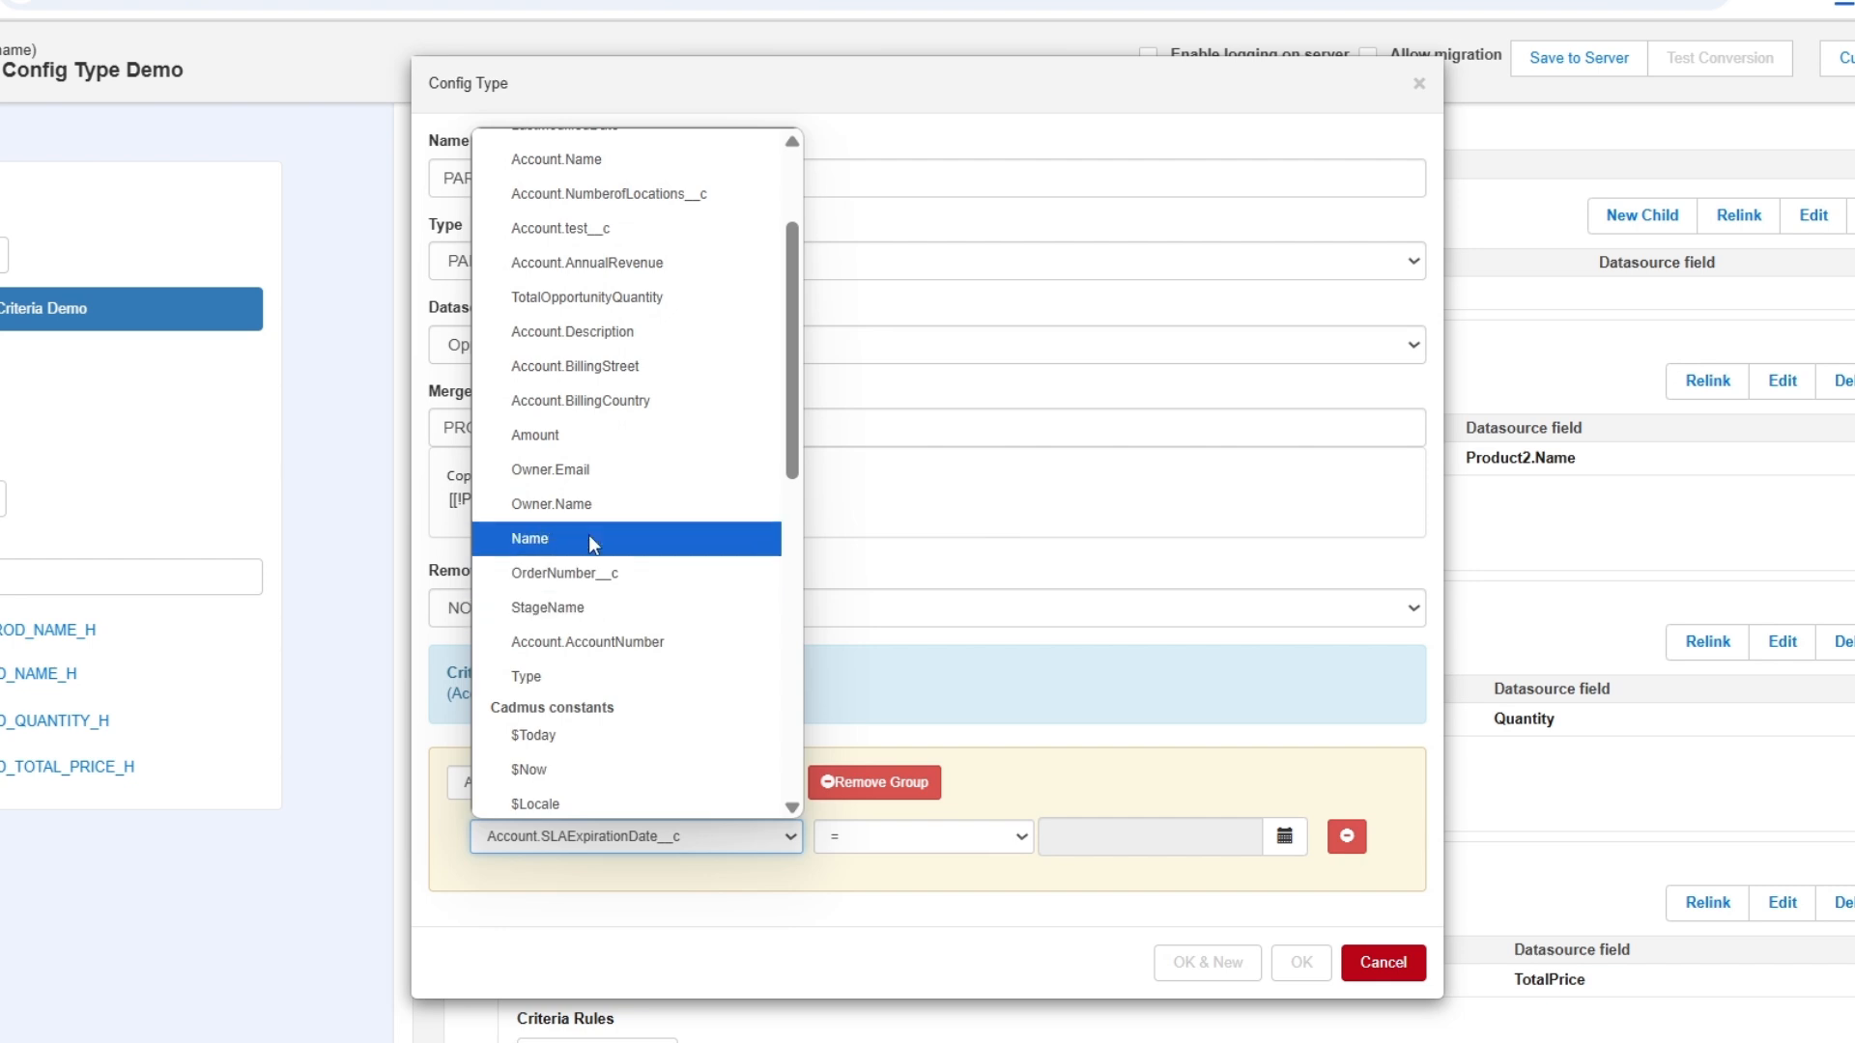
{"action": "key", "text": "p"}
{"action": "scroll", "coordinate": [592, 541], "scroll_direction": "down", "scroll_amount": 3}
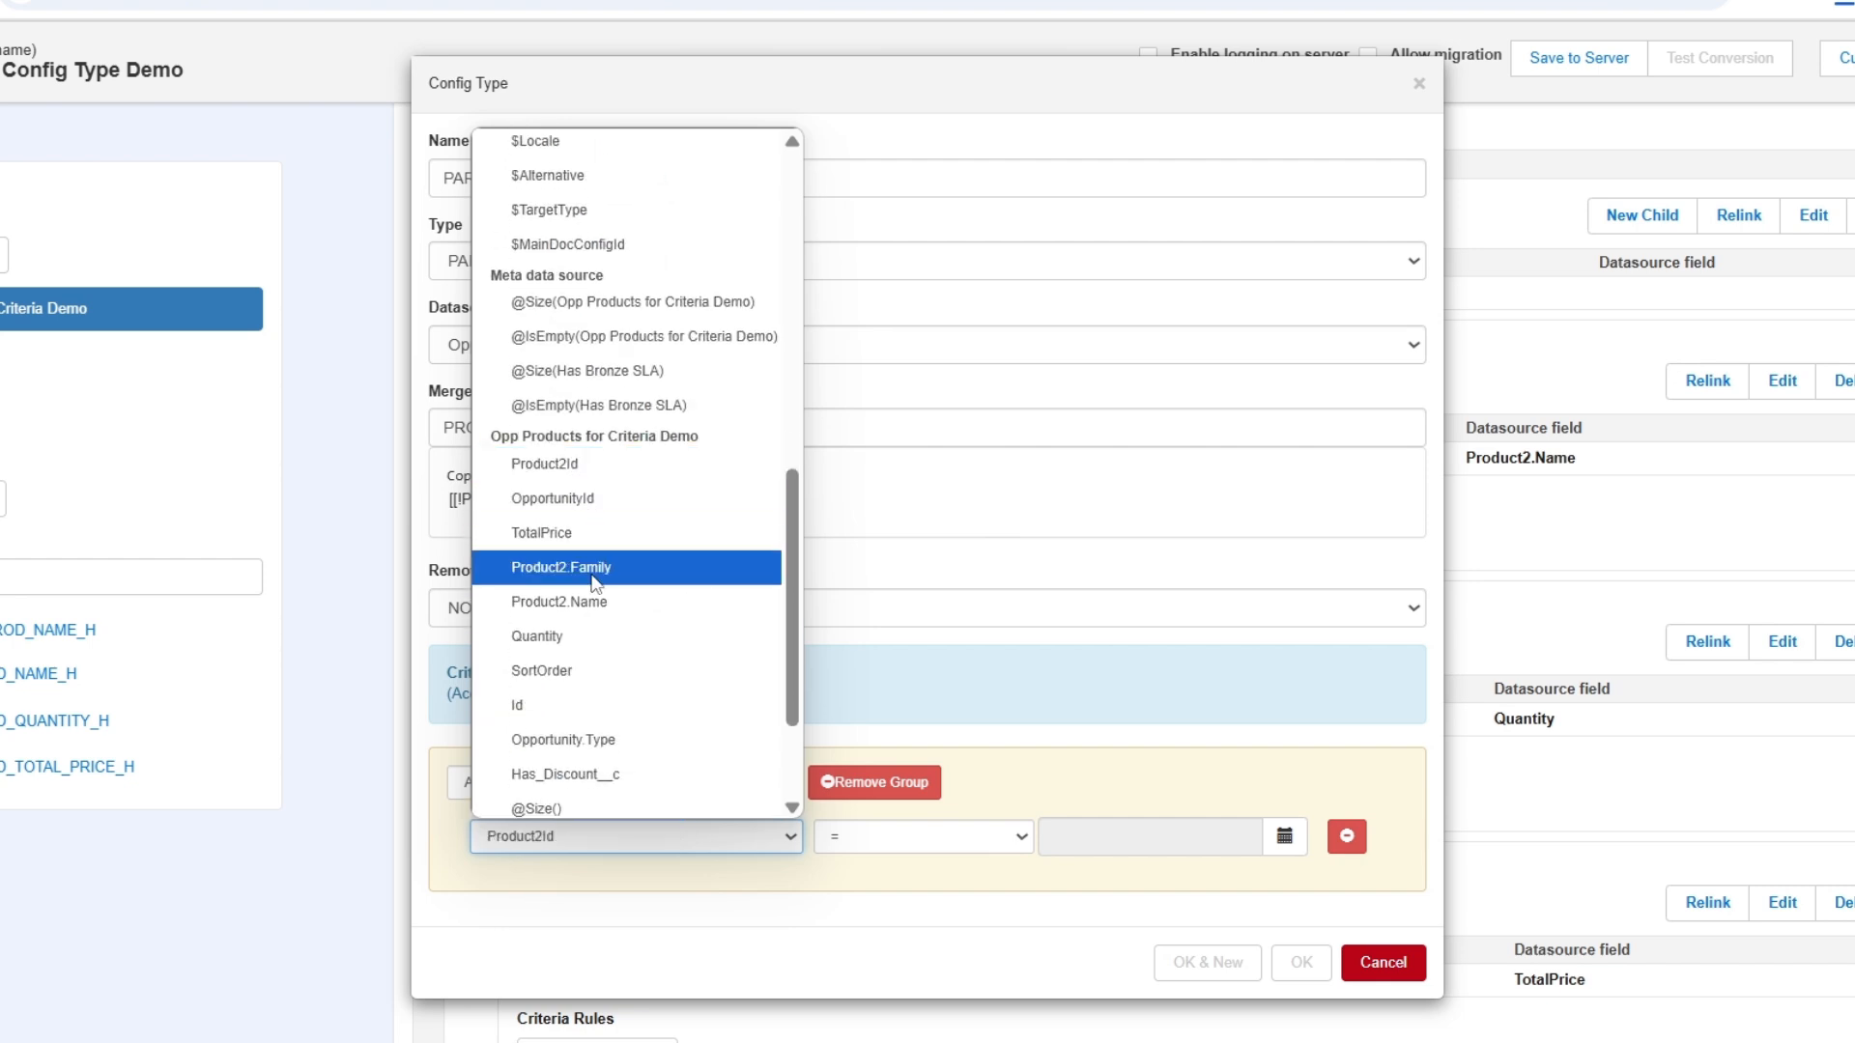
{"action": "left_click", "coordinate": [579, 564]}
{"action": "left_click", "coordinate": [877, 838]}
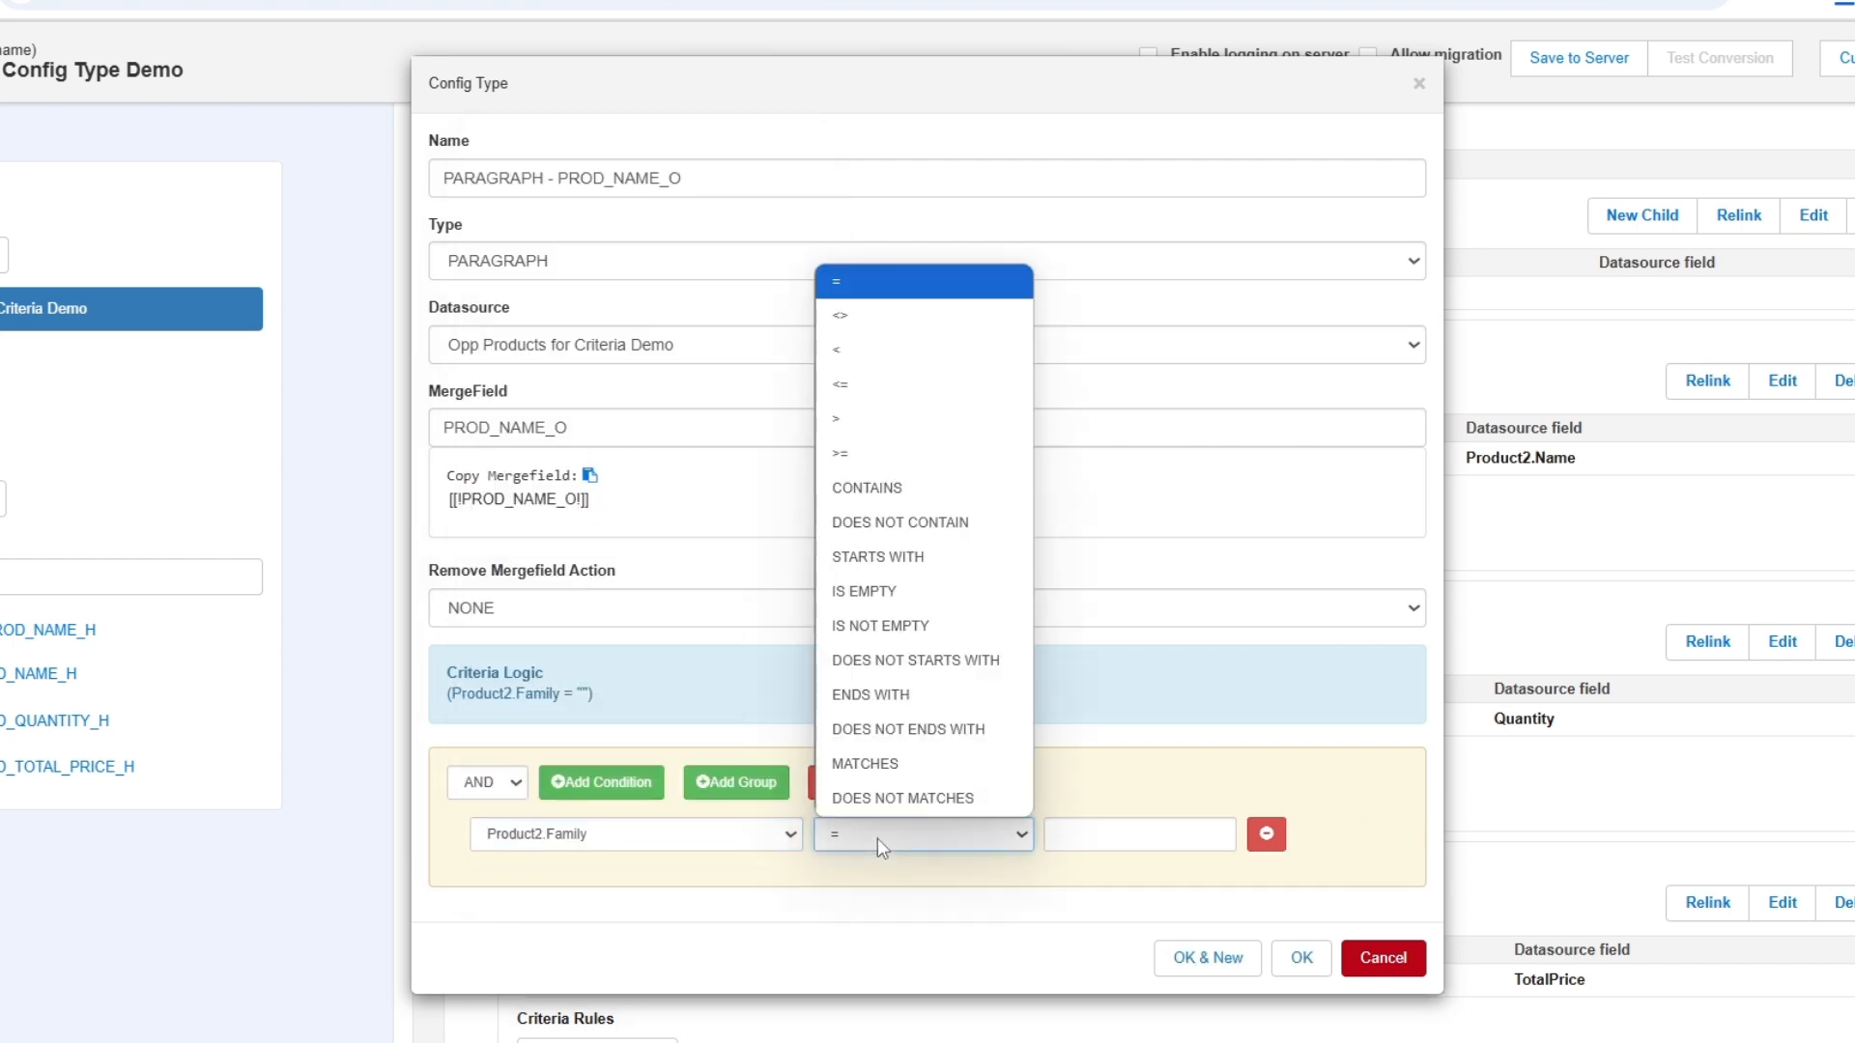
{"action": "left_click", "coordinate": [882, 315]}
{"action": "left_click", "coordinate": [1120, 836]}
{"action": "type", "text": "Hardware"}
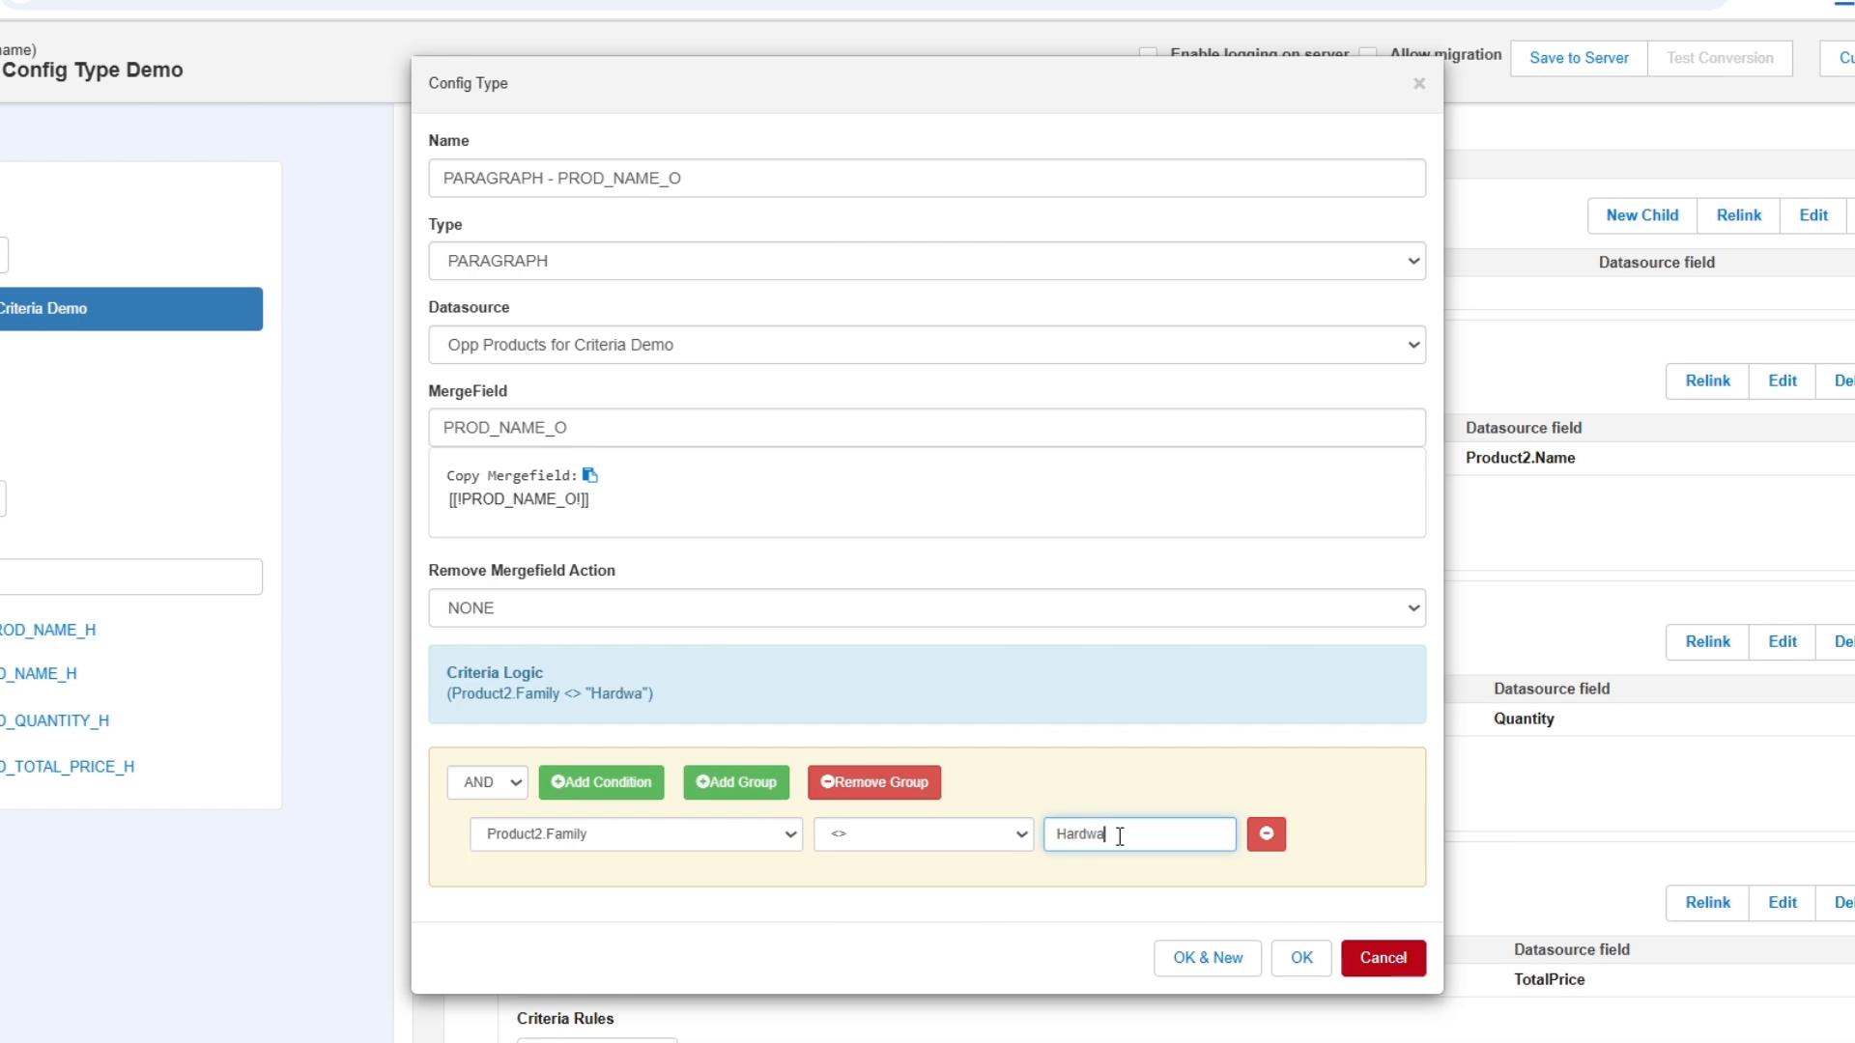
{"action": "left_click", "coordinate": [1295, 957]}
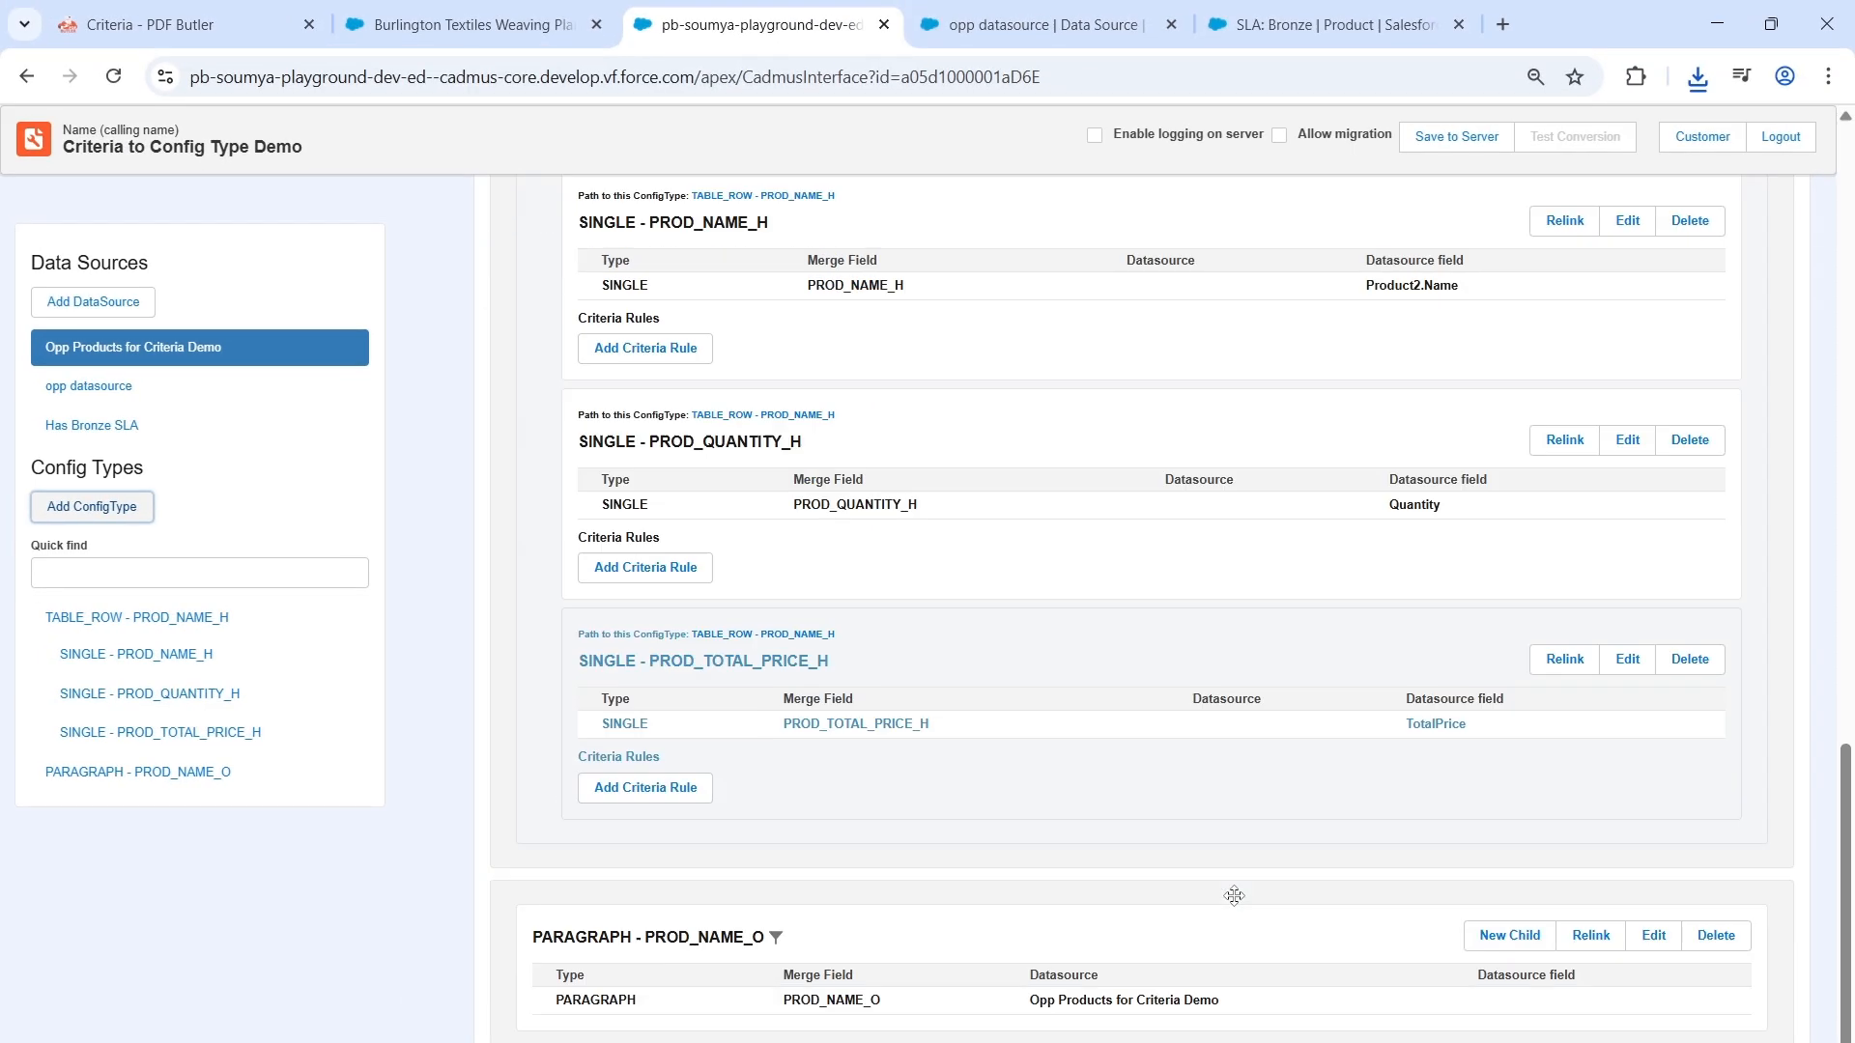
Step: Add a SINGLE child with field Product2.Name and merge field PROD_NAME_O under PARAGRAPH - PROD_NAME_O, and save the doc config to the server
{"action": "left_click", "coordinate": [1511, 935]}
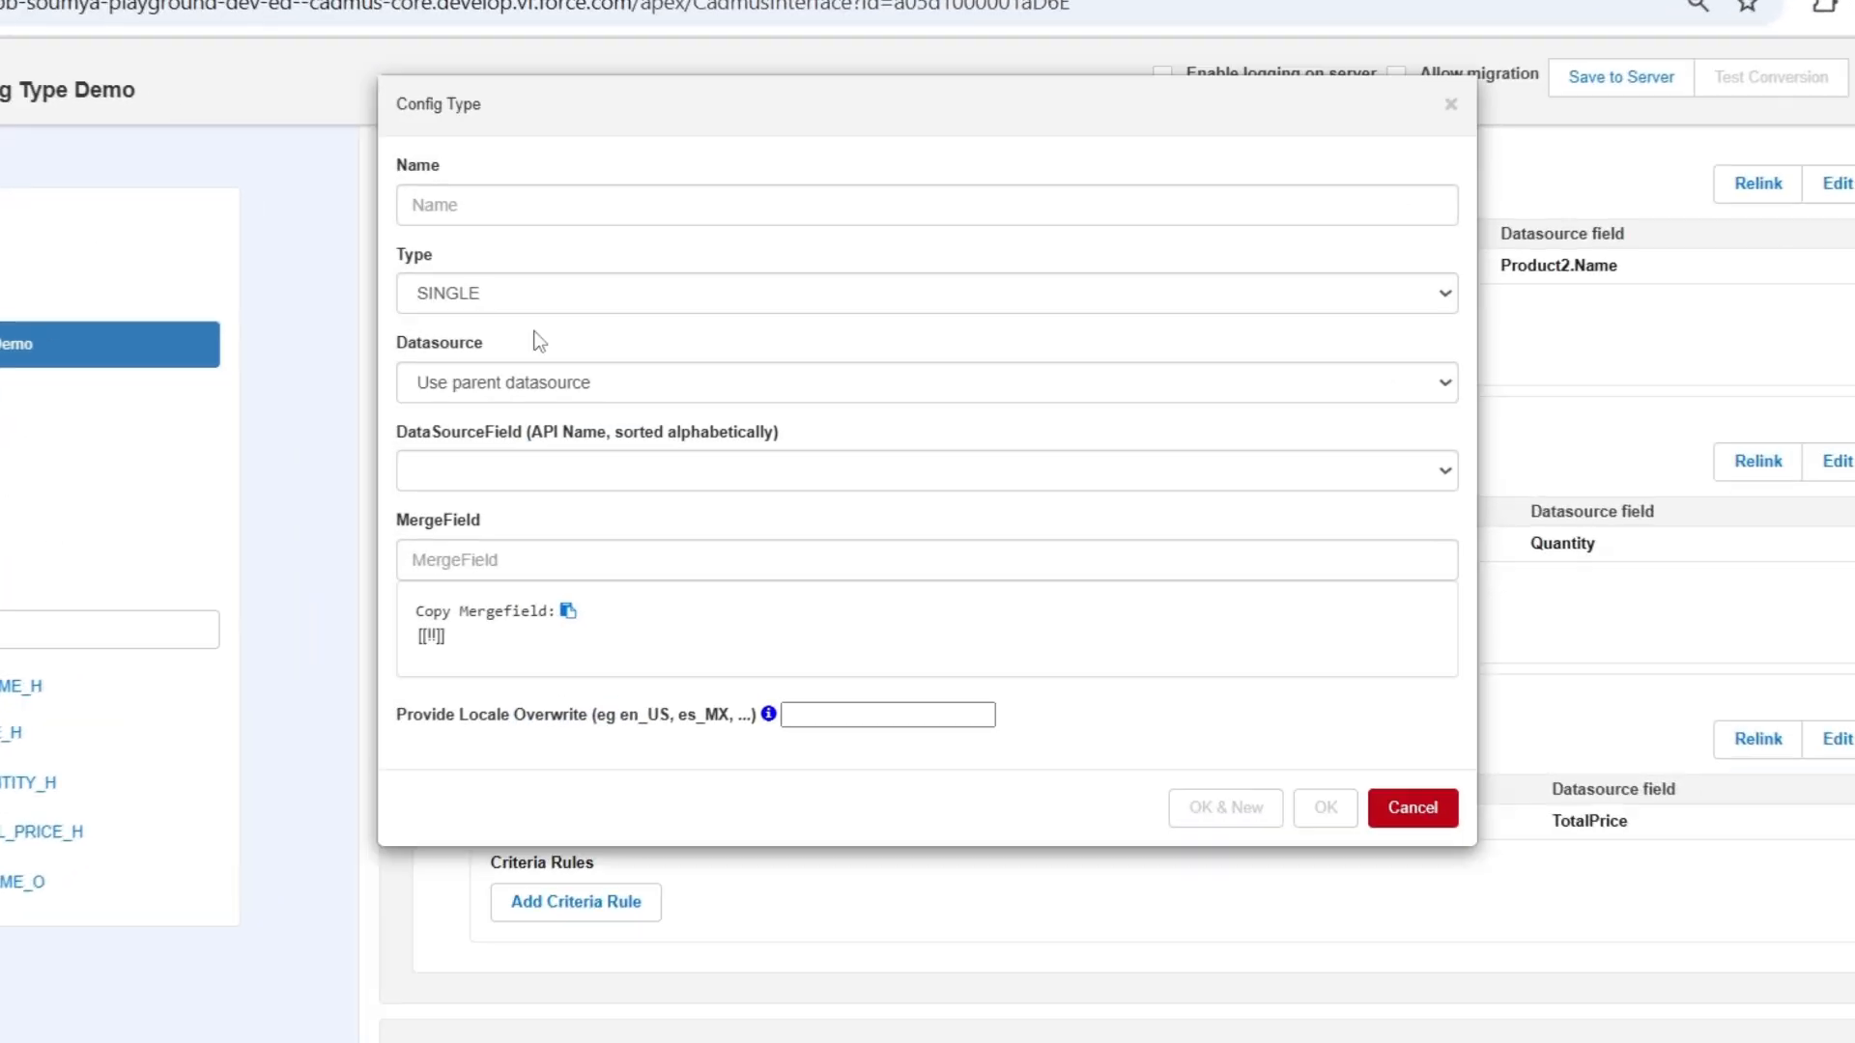
{"action": "left_click", "coordinate": [461, 462]}
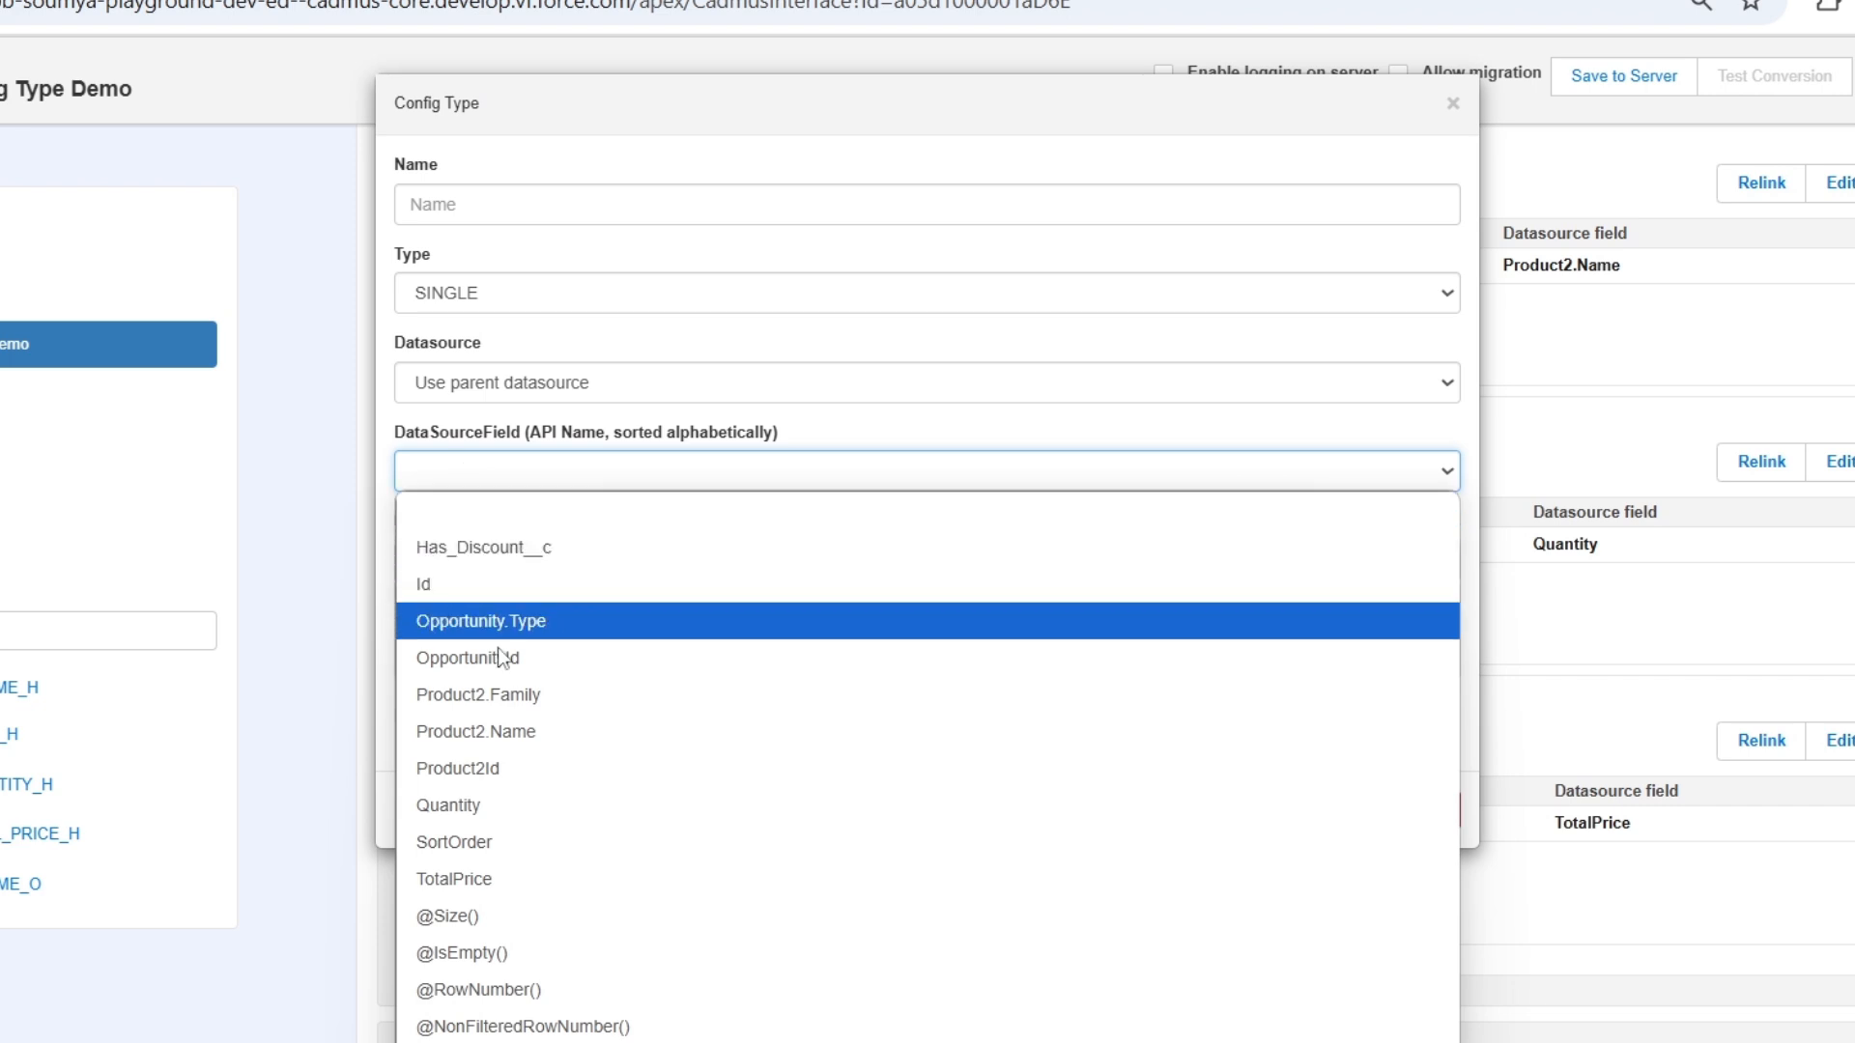
{"action": "left_click", "coordinate": [524, 746]}
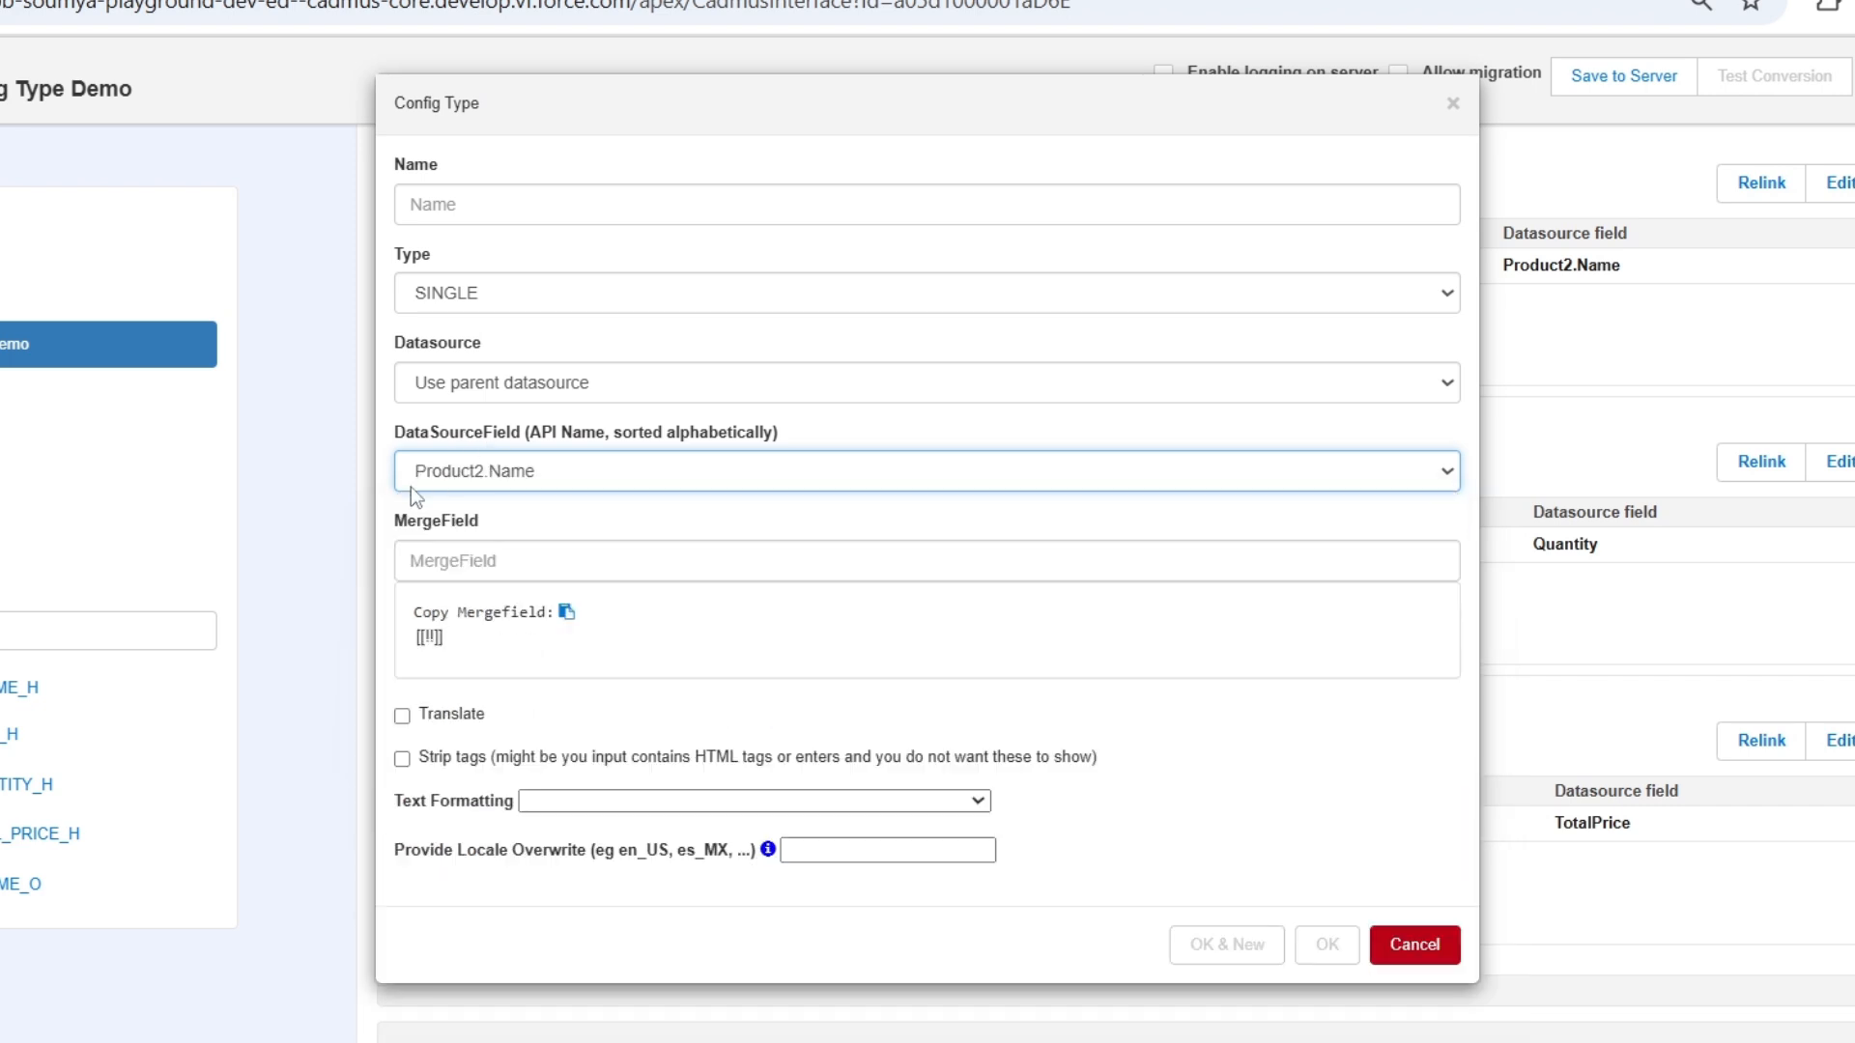
{"action": "left_click", "coordinate": [474, 564]}
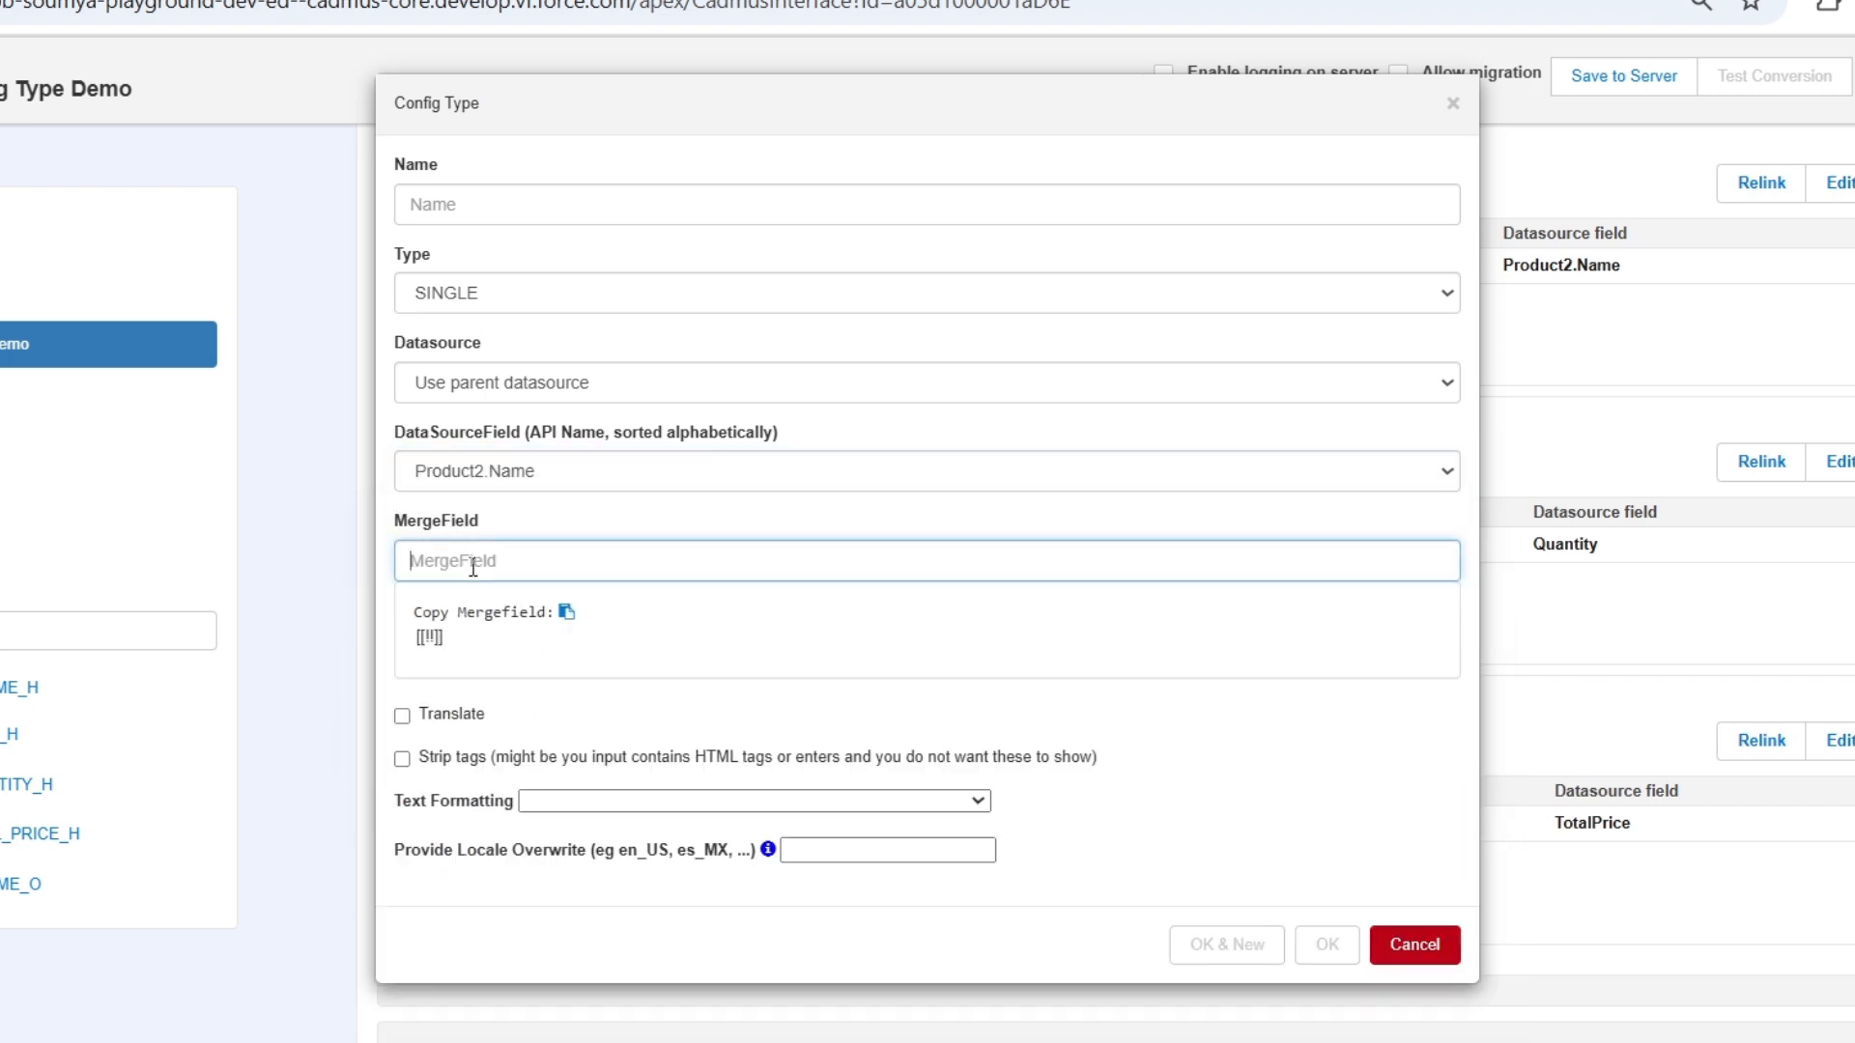
{"action": "type", "text": "prod"}
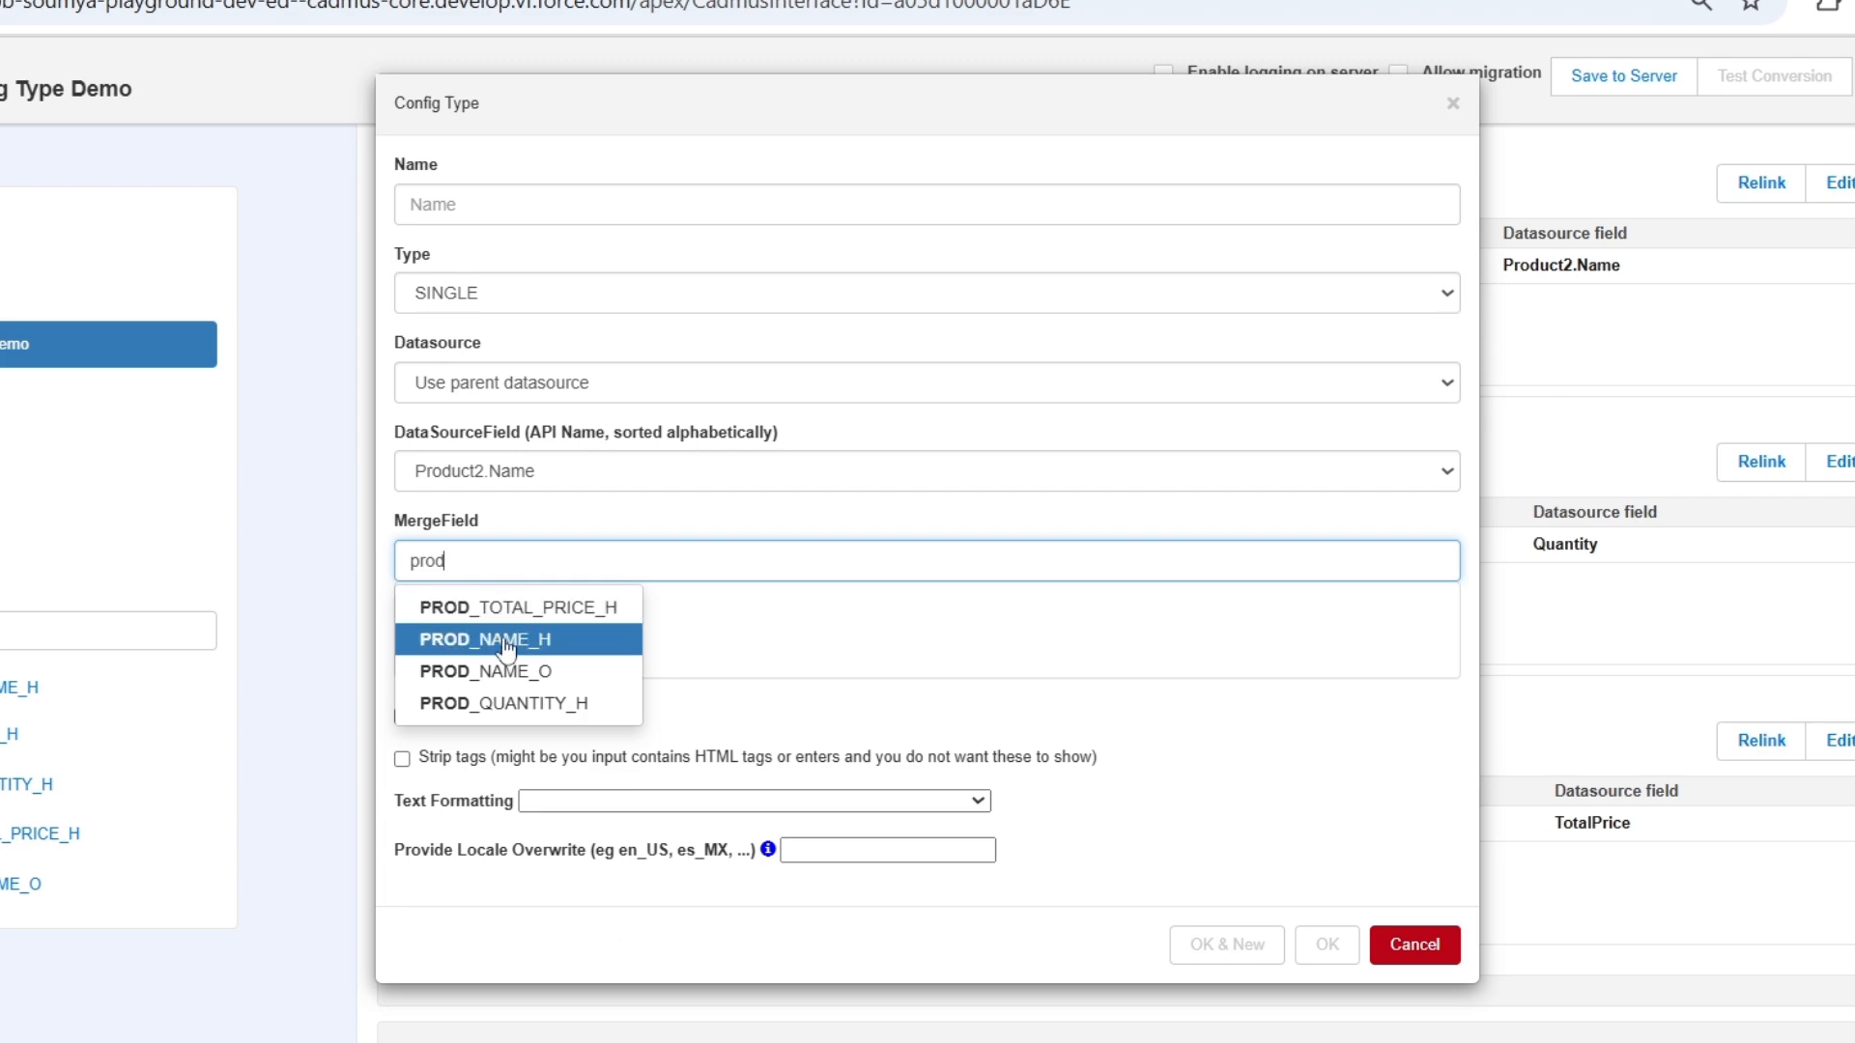
{"action": "left_click", "coordinate": [522, 671]}
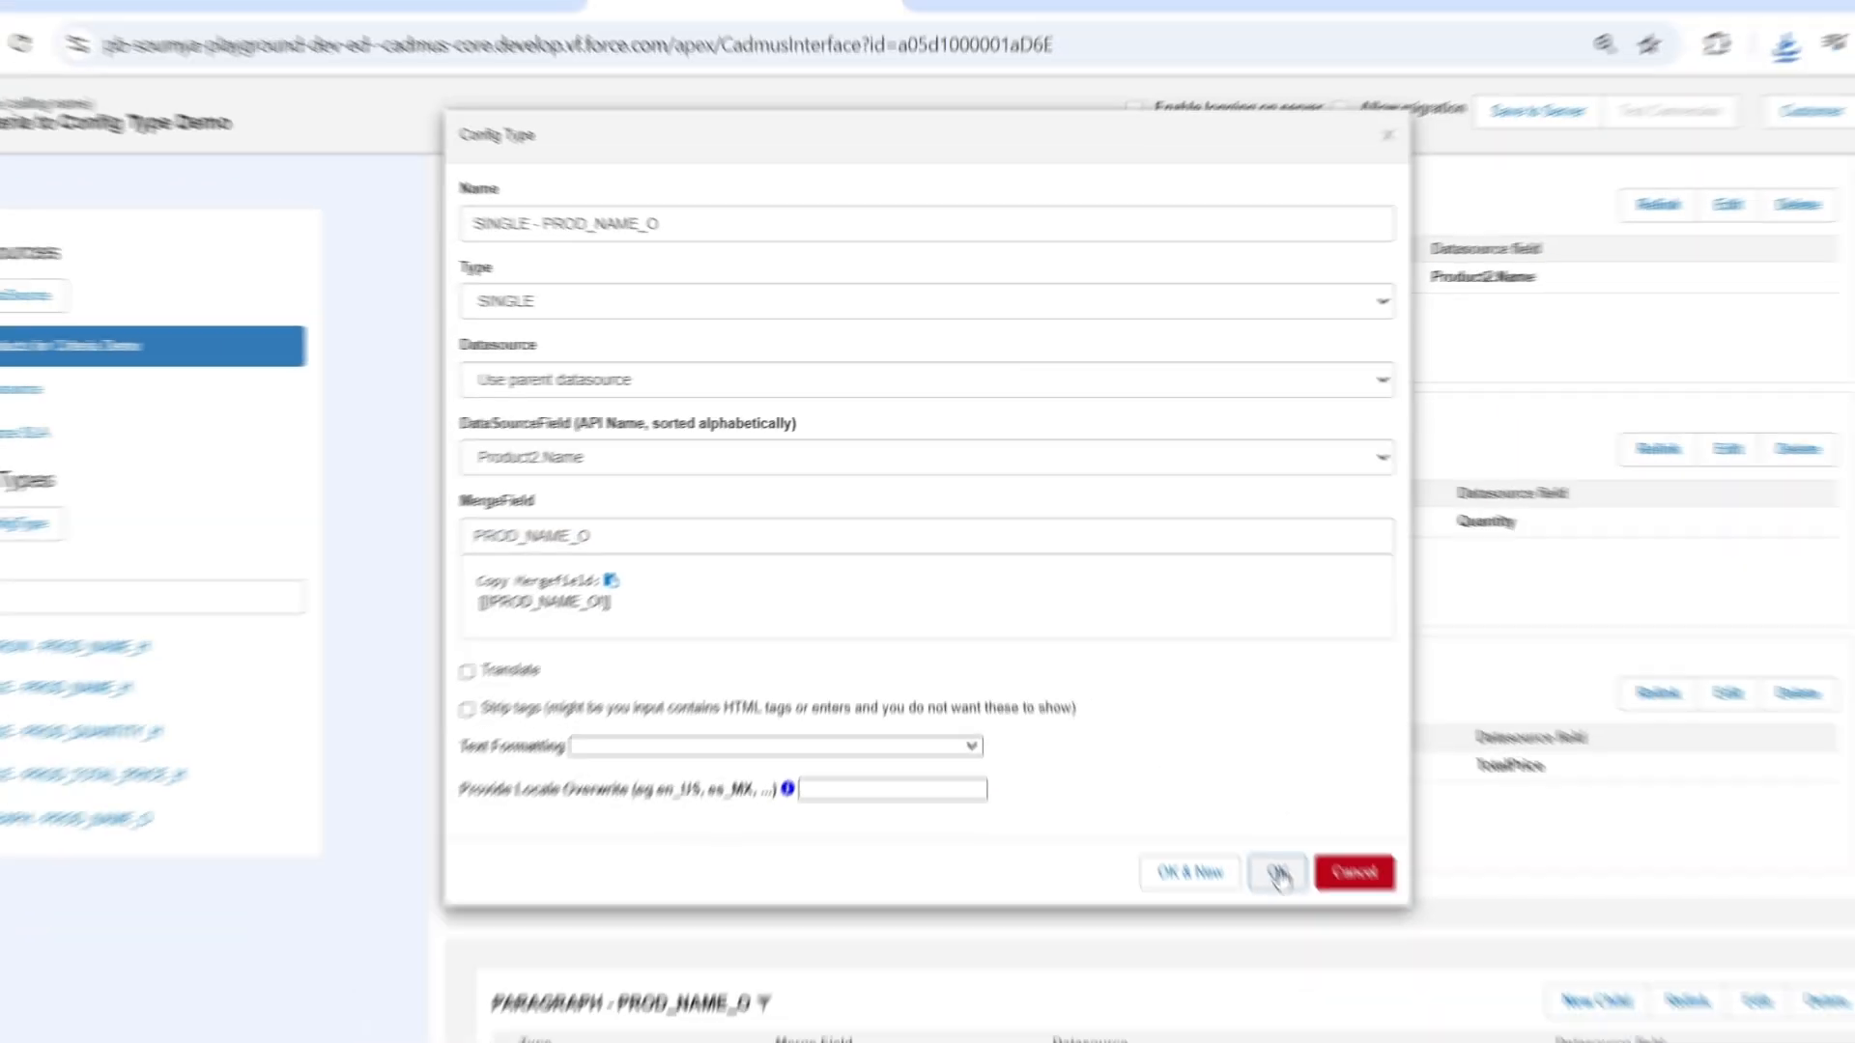
{"action": "left_click", "coordinate": [1278, 874]}
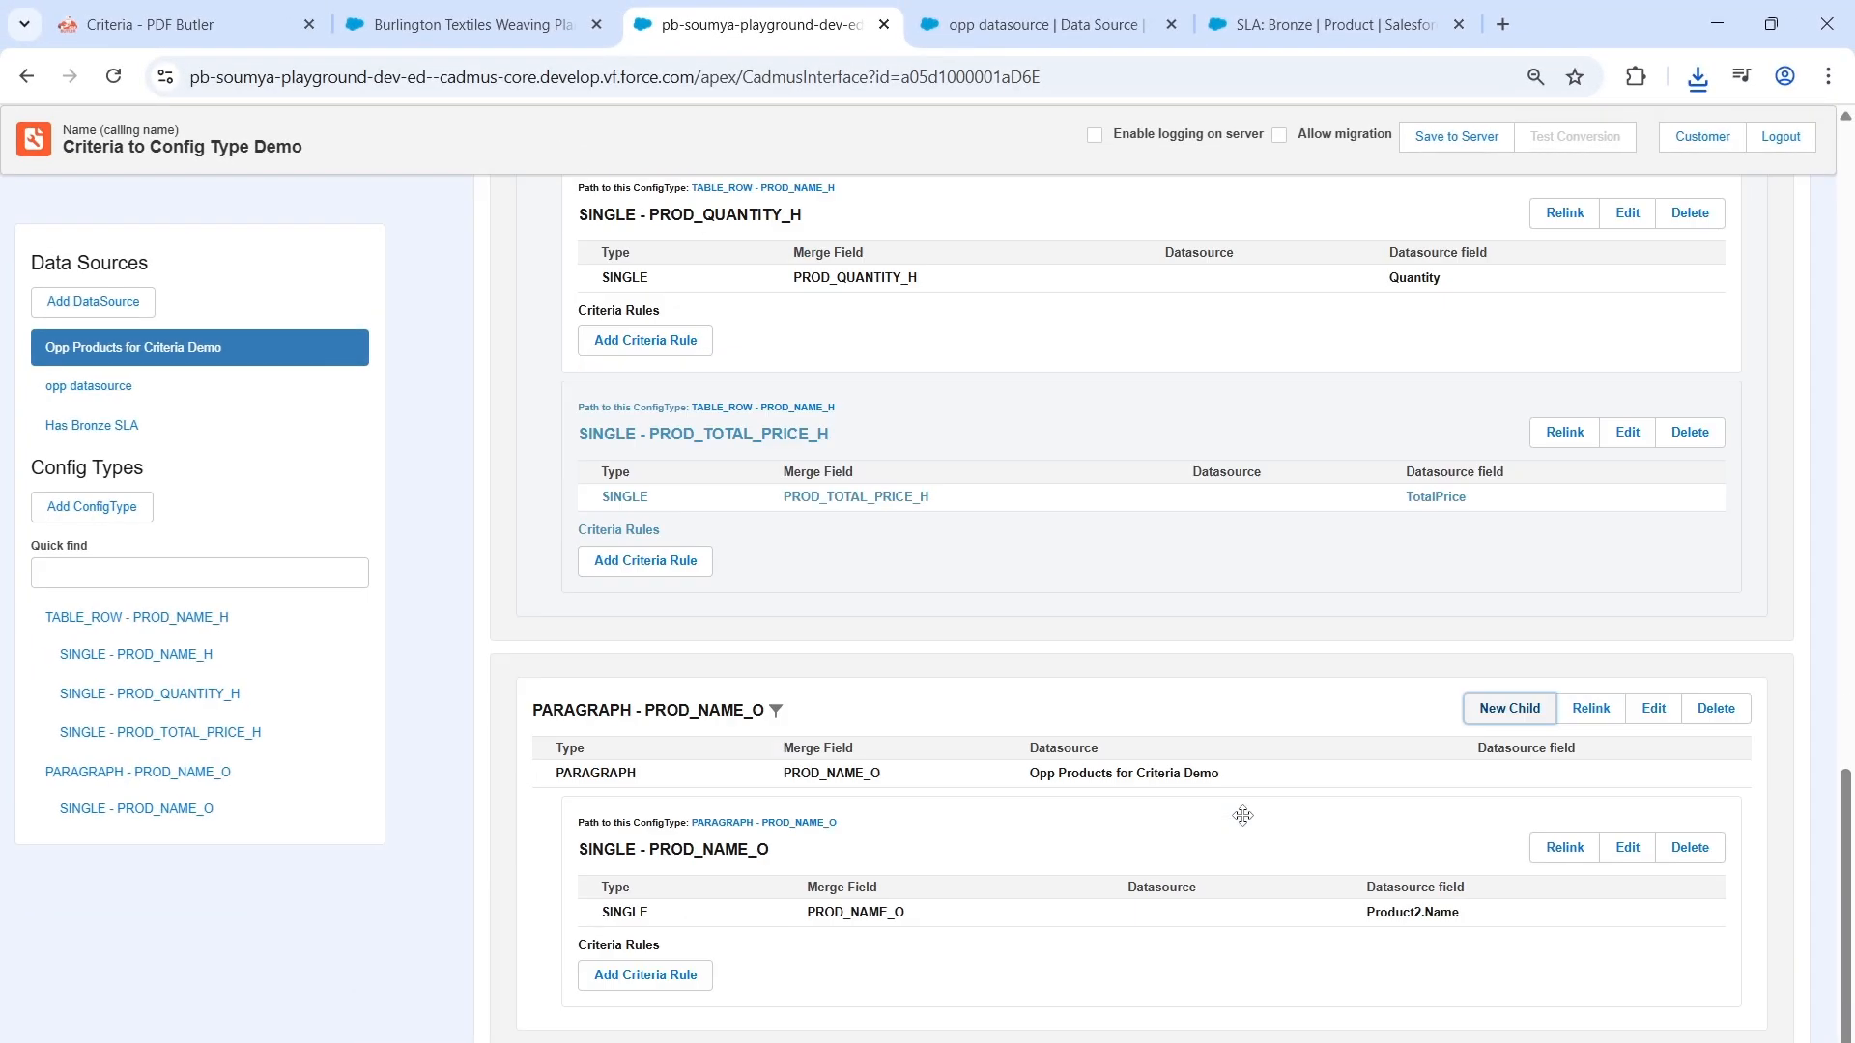
{"action": "left_click", "coordinate": [1512, 113]}
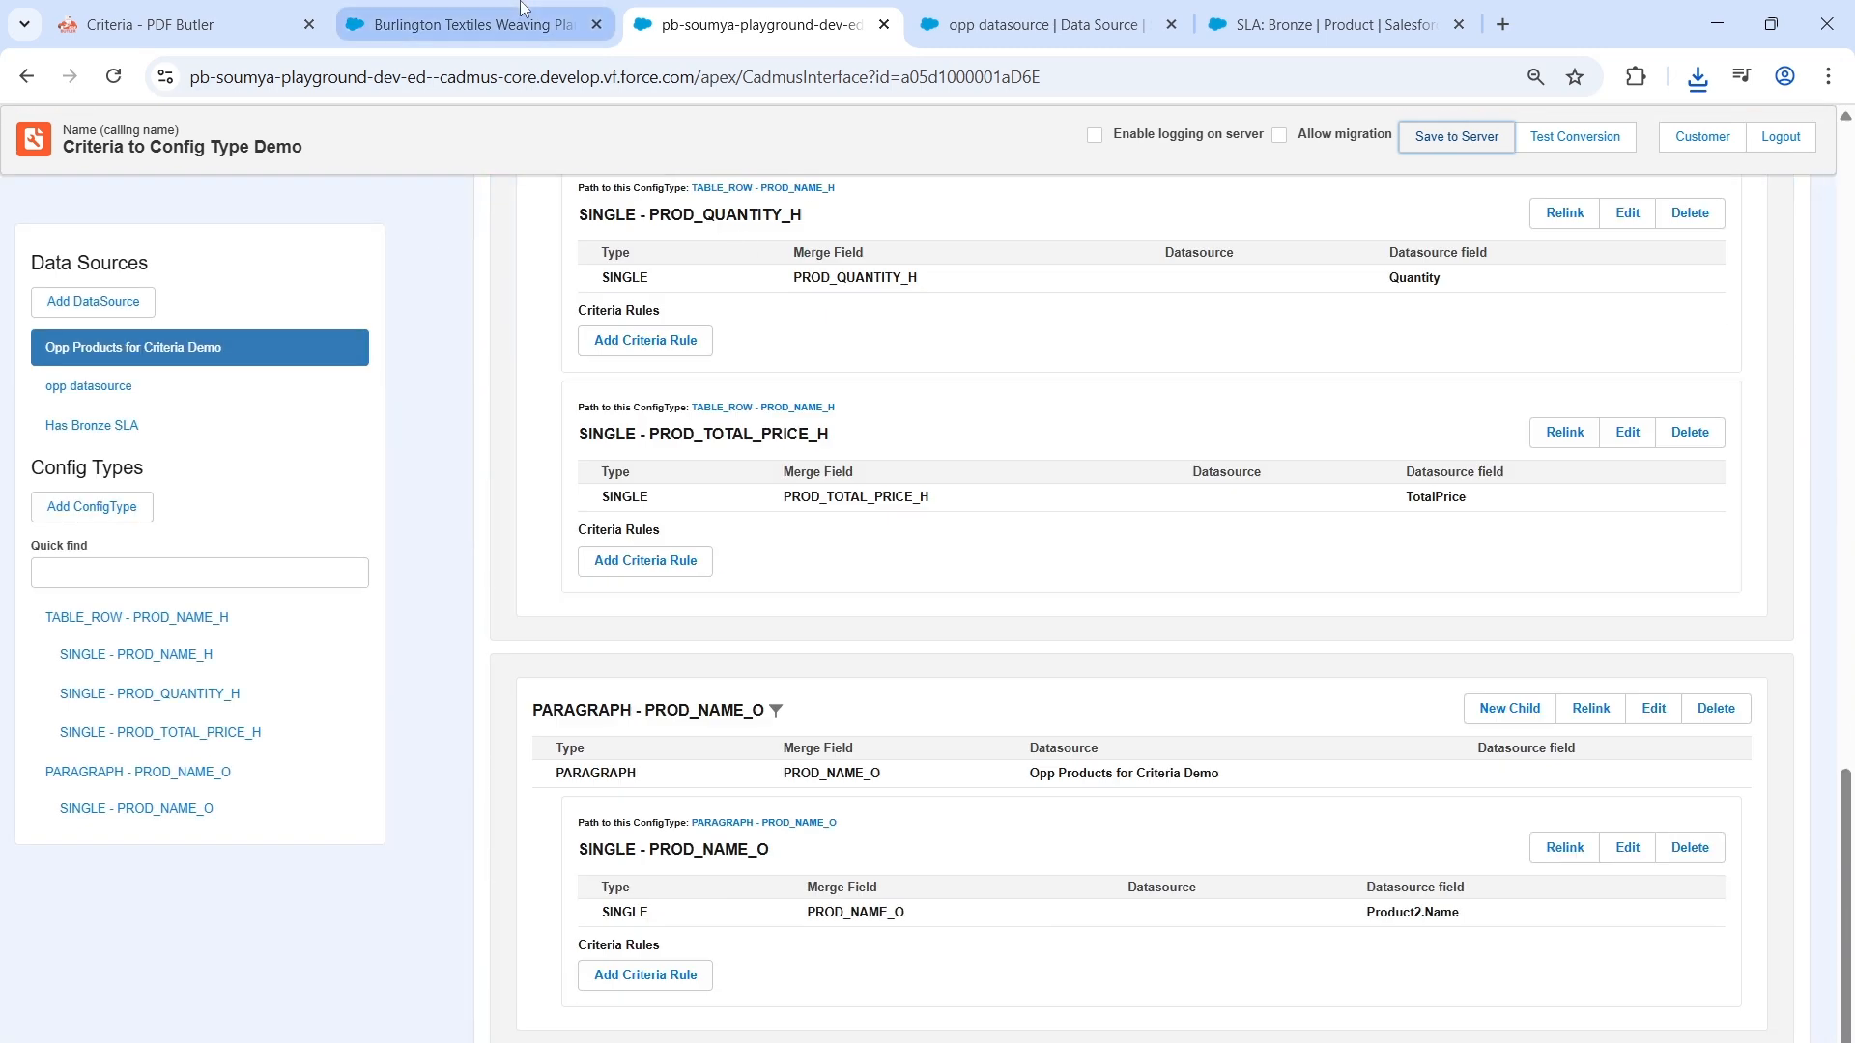
Step: Generate the Criteria to Config Type Demo PDF again from the opportunity and examine the product list under CRITERIA On PARAGRAPH
{"action": "left_click", "coordinate": [522, 9]}
{"action": "left_click", "coordinate": [1471, 985]}
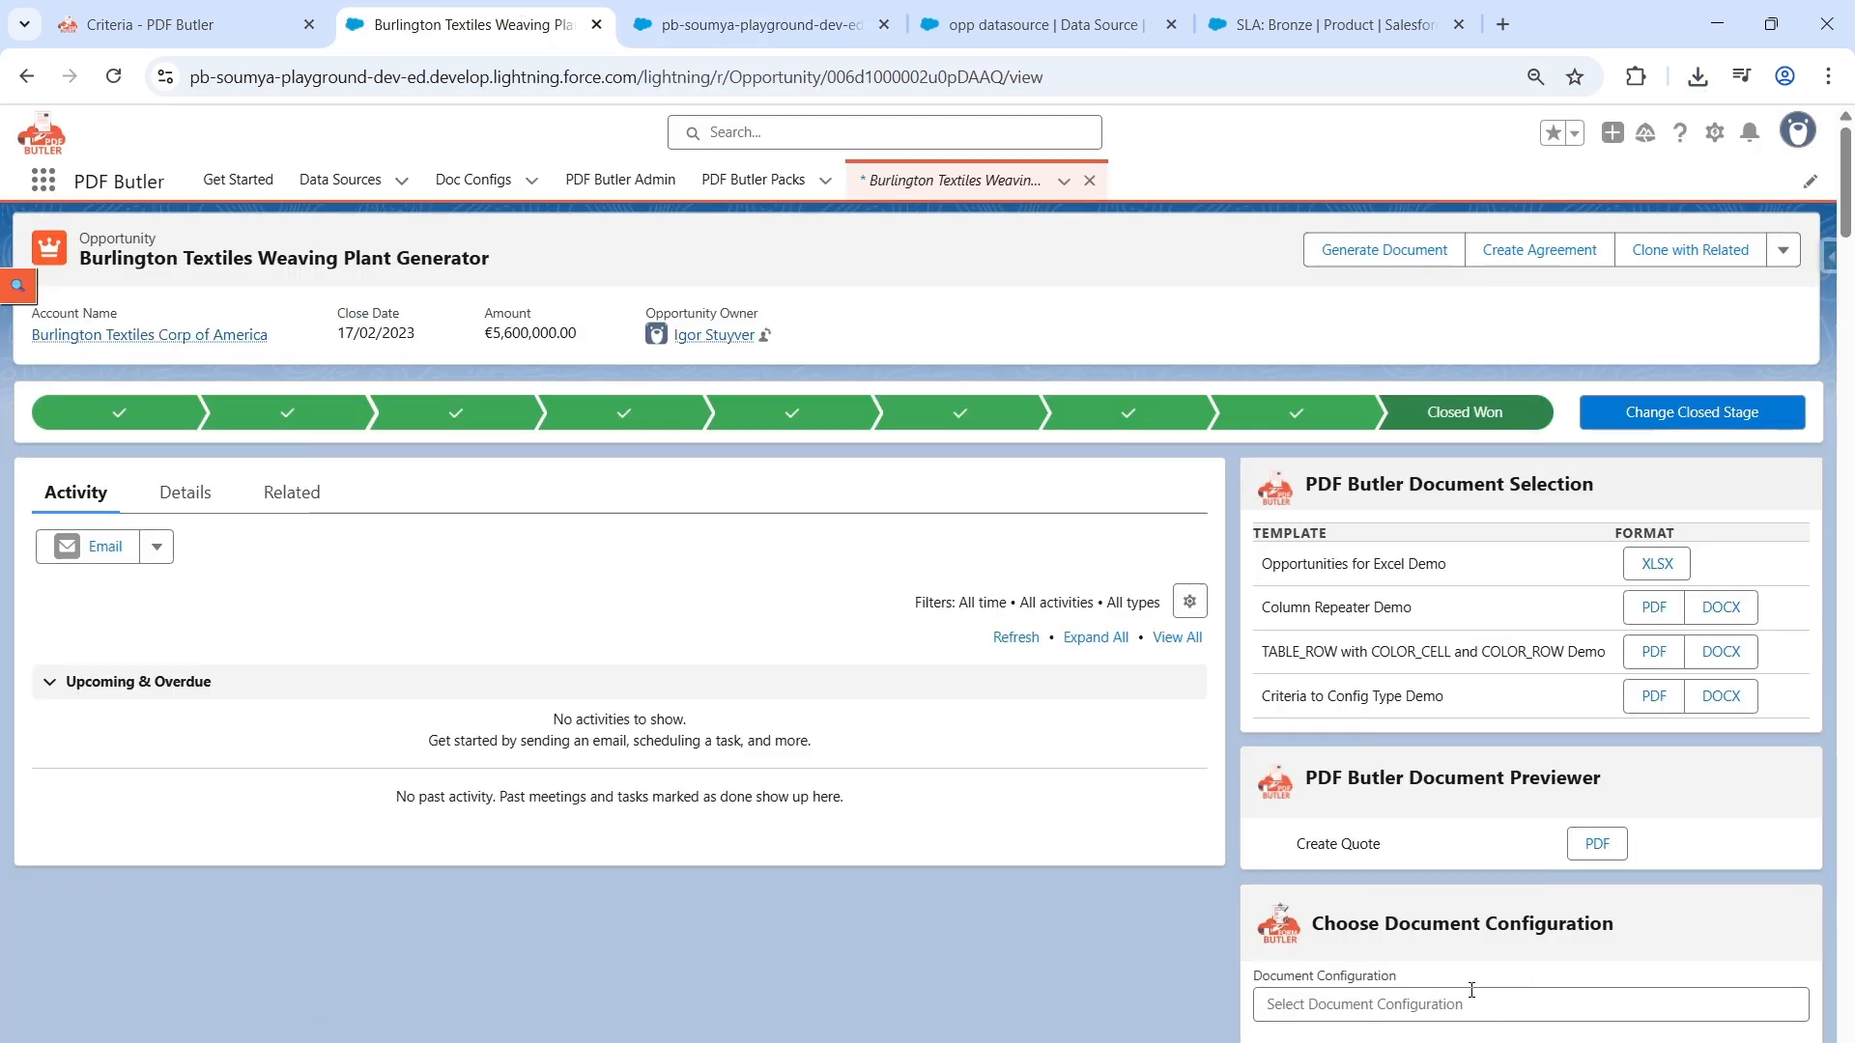
{"action": "left_click", "coordinate": [1654, 697]}
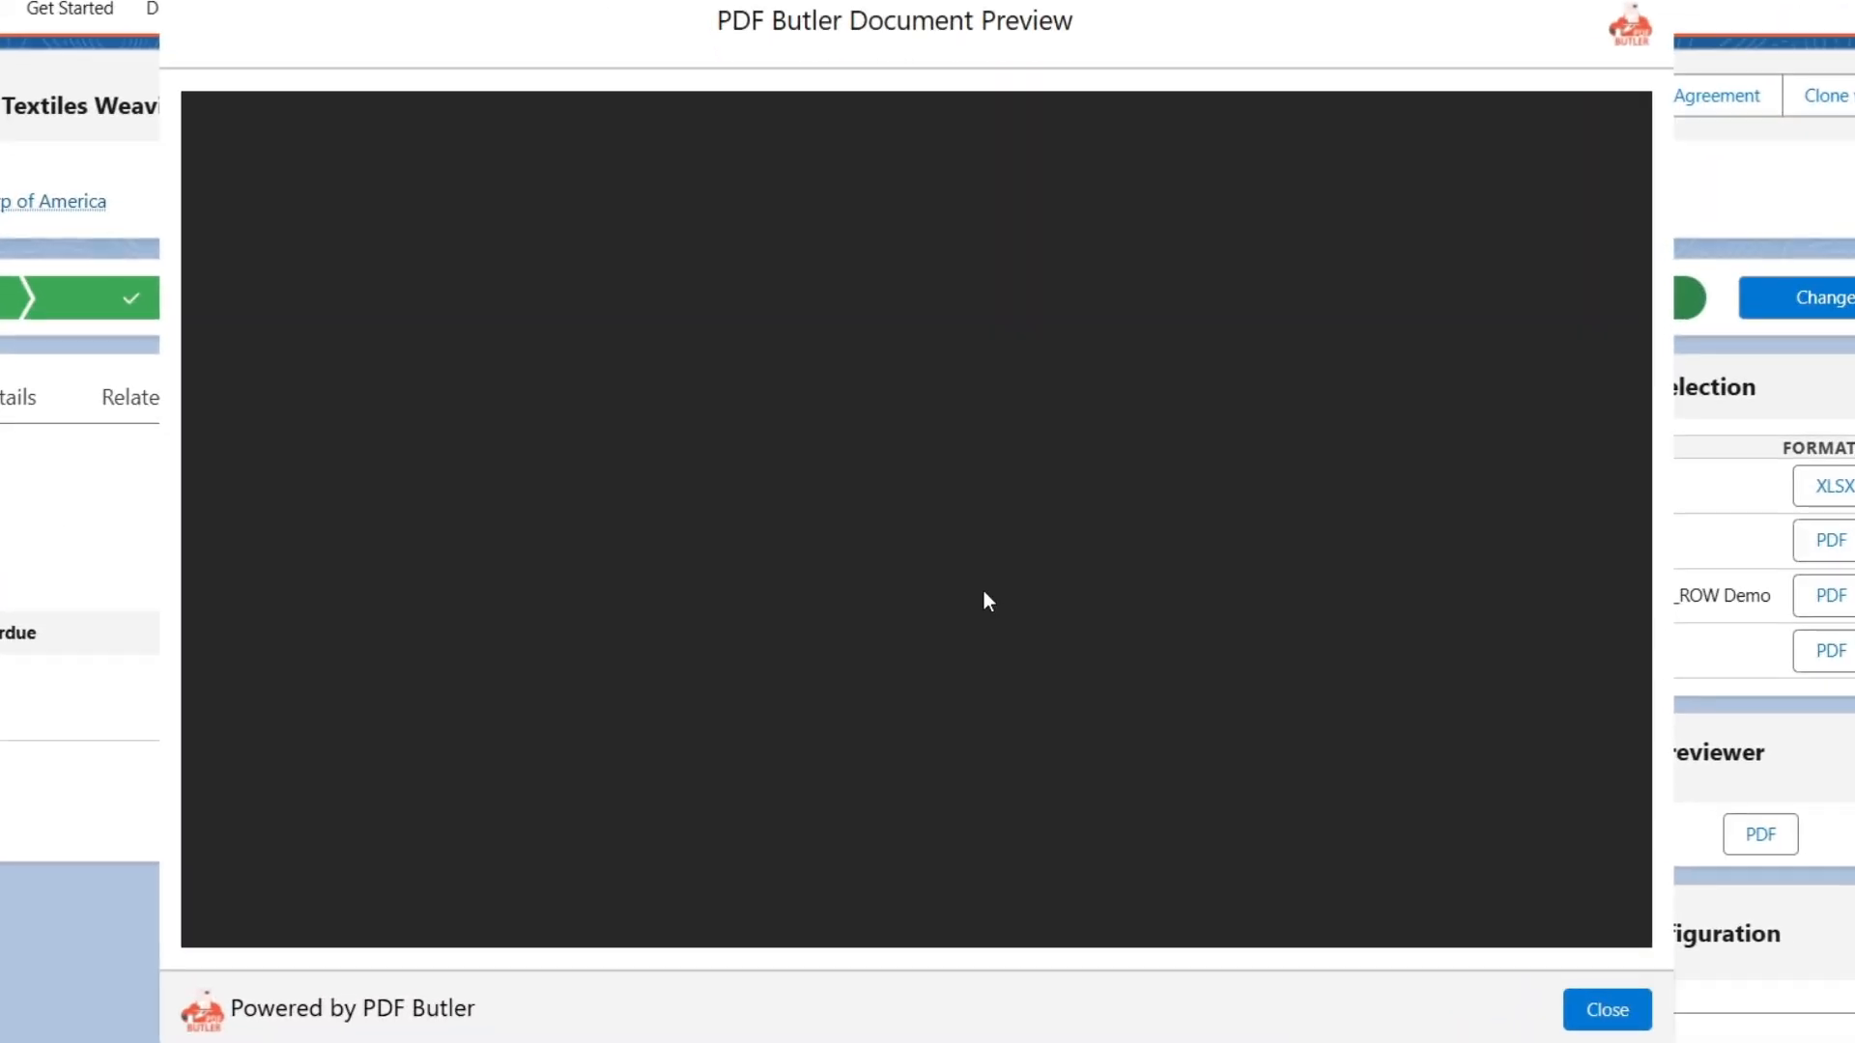
{"action": "scroll", "coordinate": [982, 600], "scroll_direction": "down", "scroll_amount": 3}
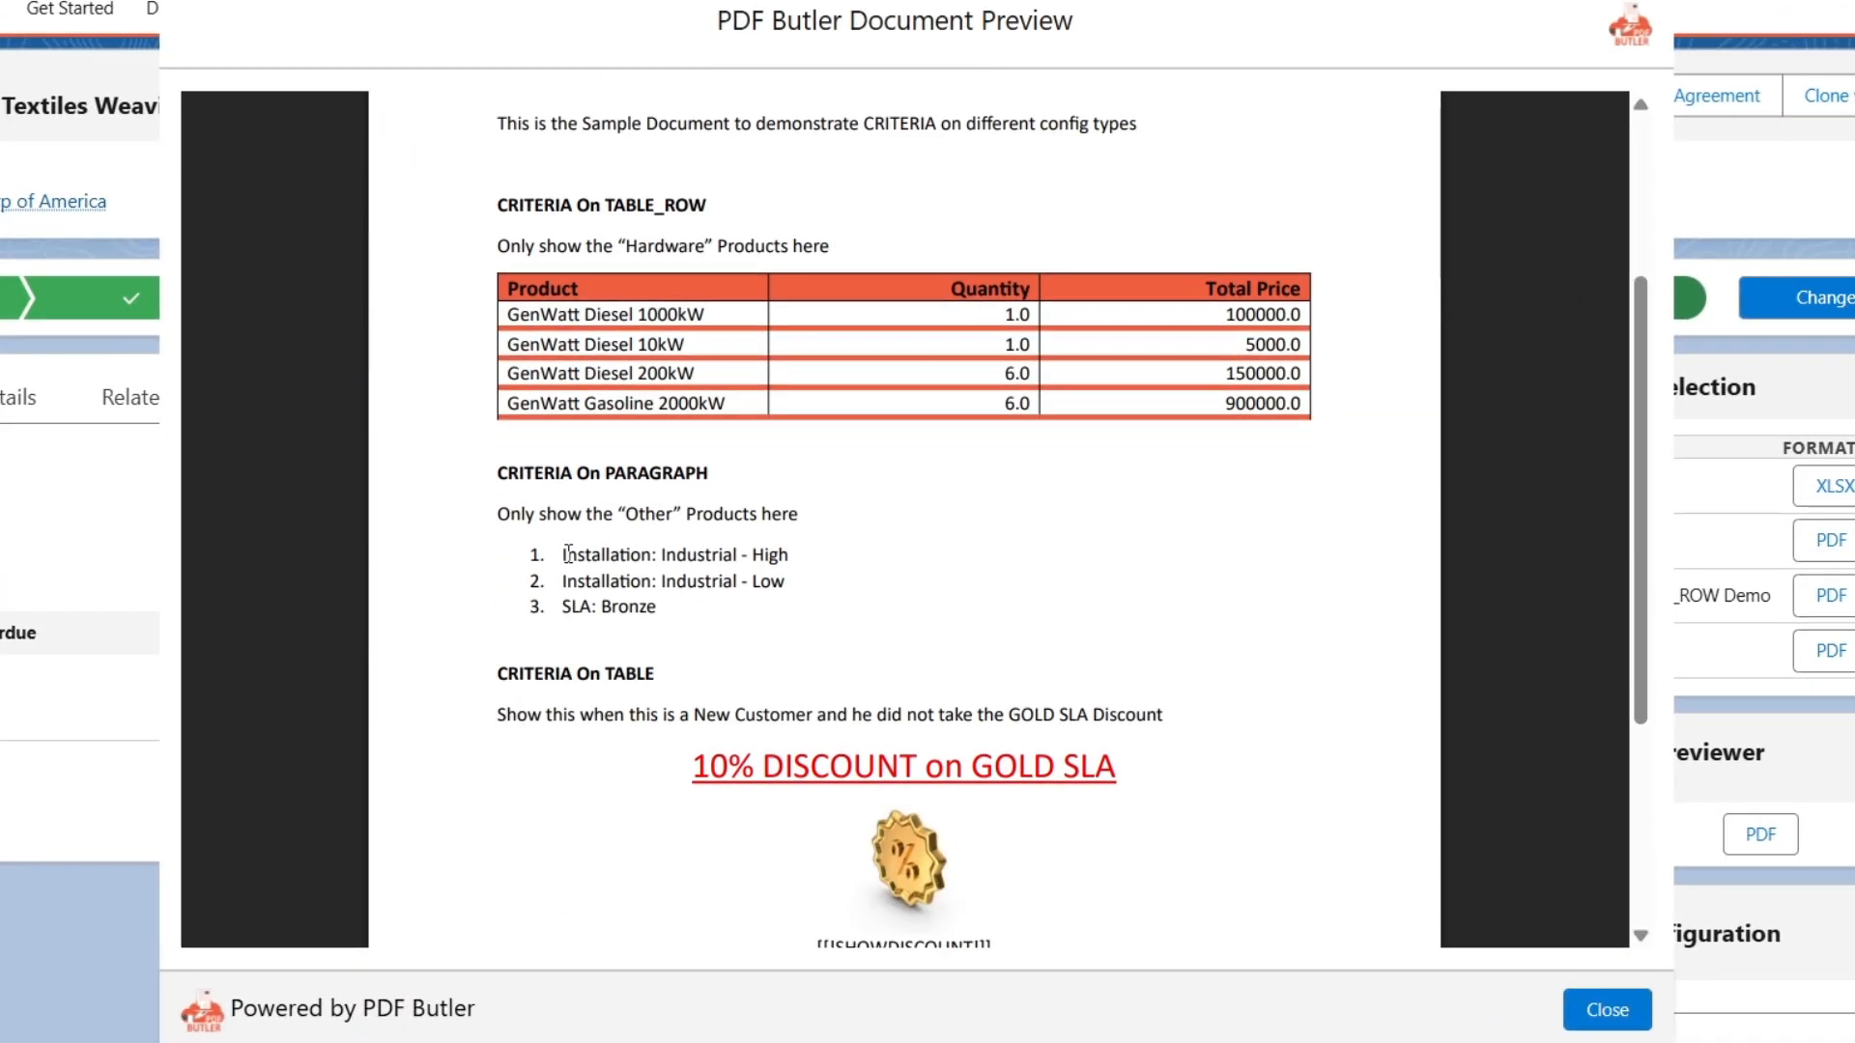
{"action": "left_click_drag", "start_coordinate": [566, 554], "coordinate": [677, 594]}
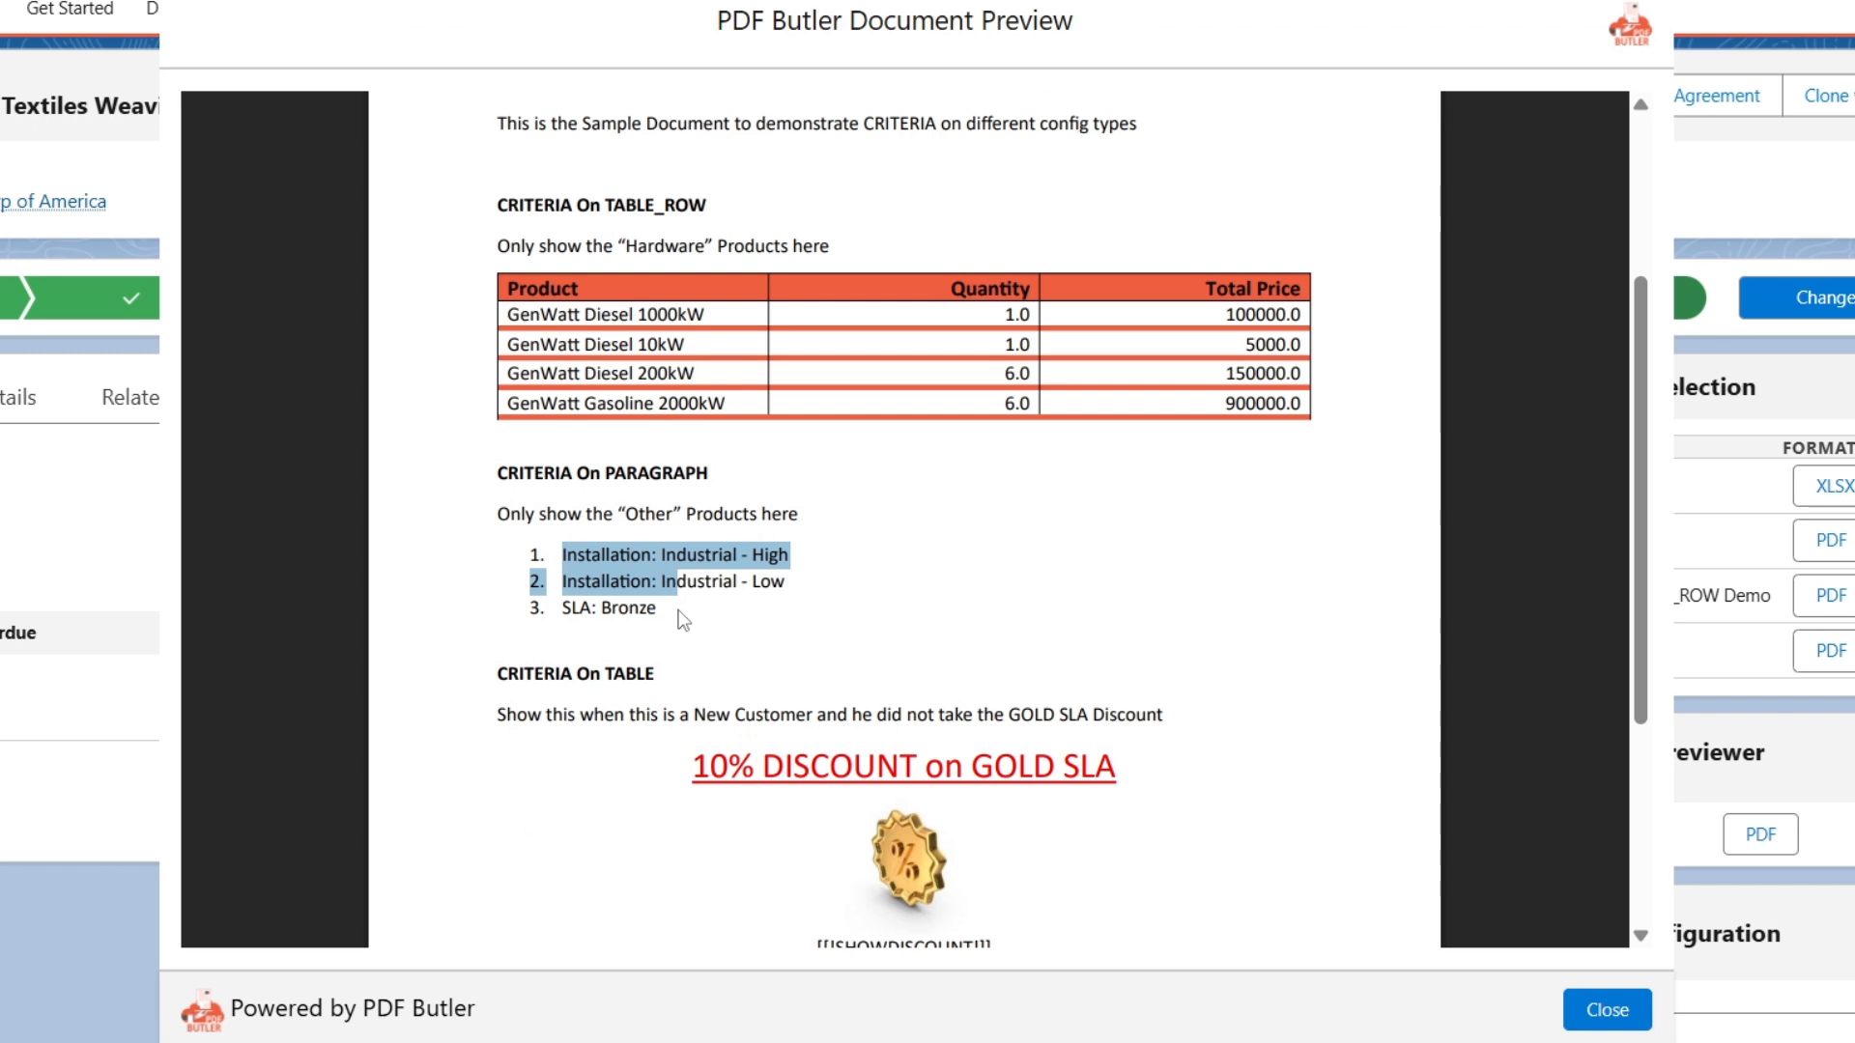
{"action": "left_click", "coordinate": [684, 622]}
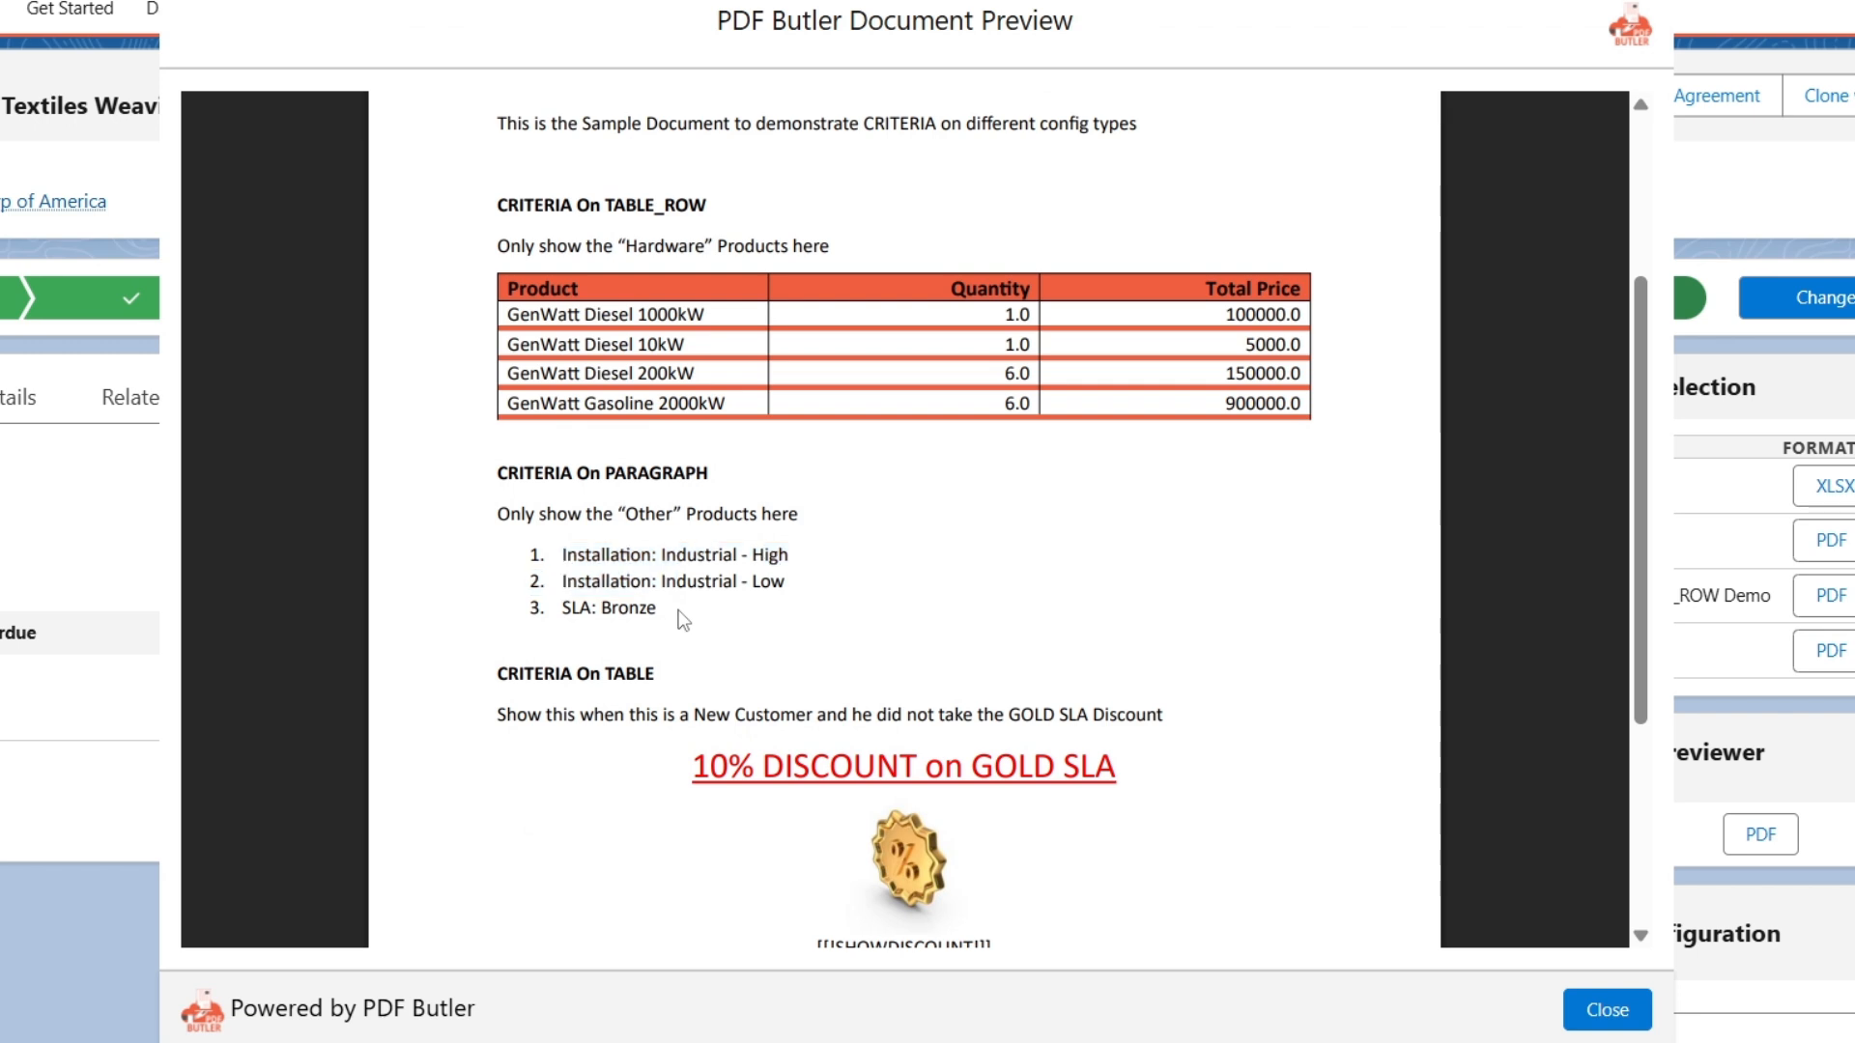
{"action": "left_click_drag", "start_coordinate": [562, 554], "coordinate": [684, 634]}
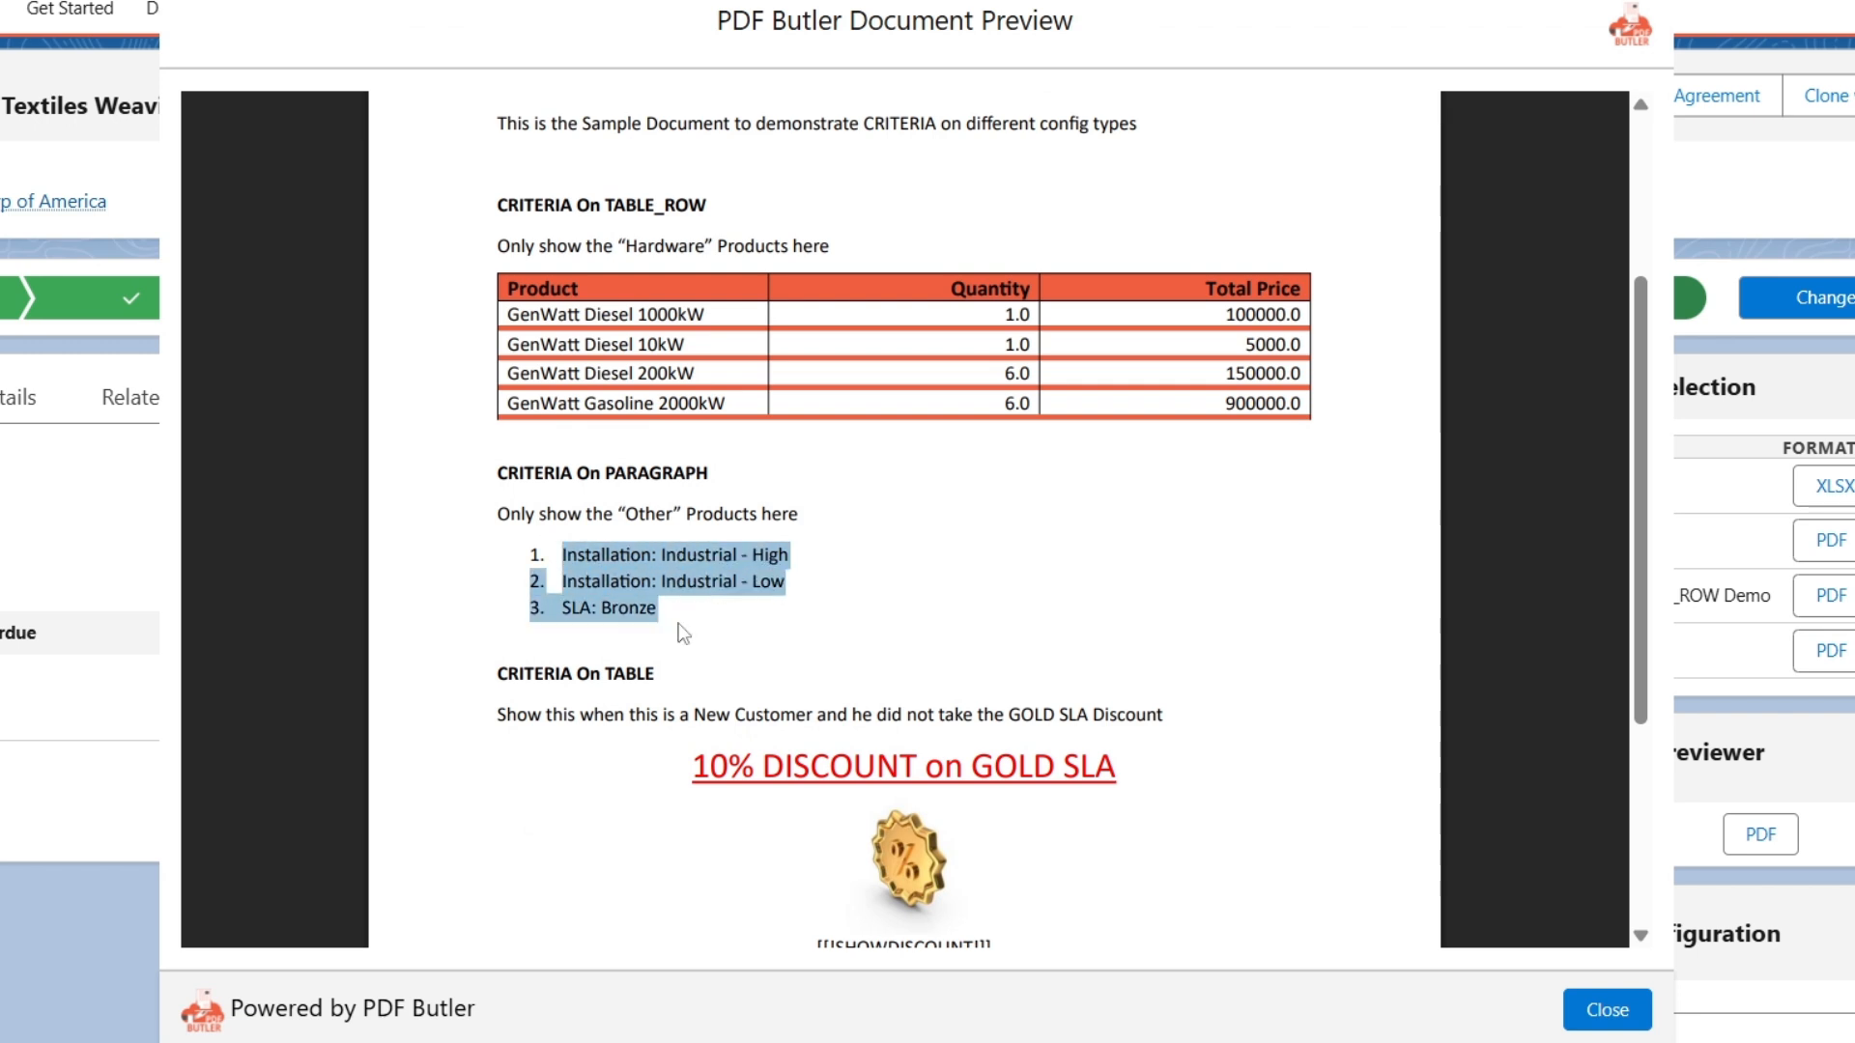
{"action": "left_click", "coordinate": [490, 694]}
{"action": "scroll", "coordinate": [490, 693], "scroll_direction": "down", "scroll_amount": 3}
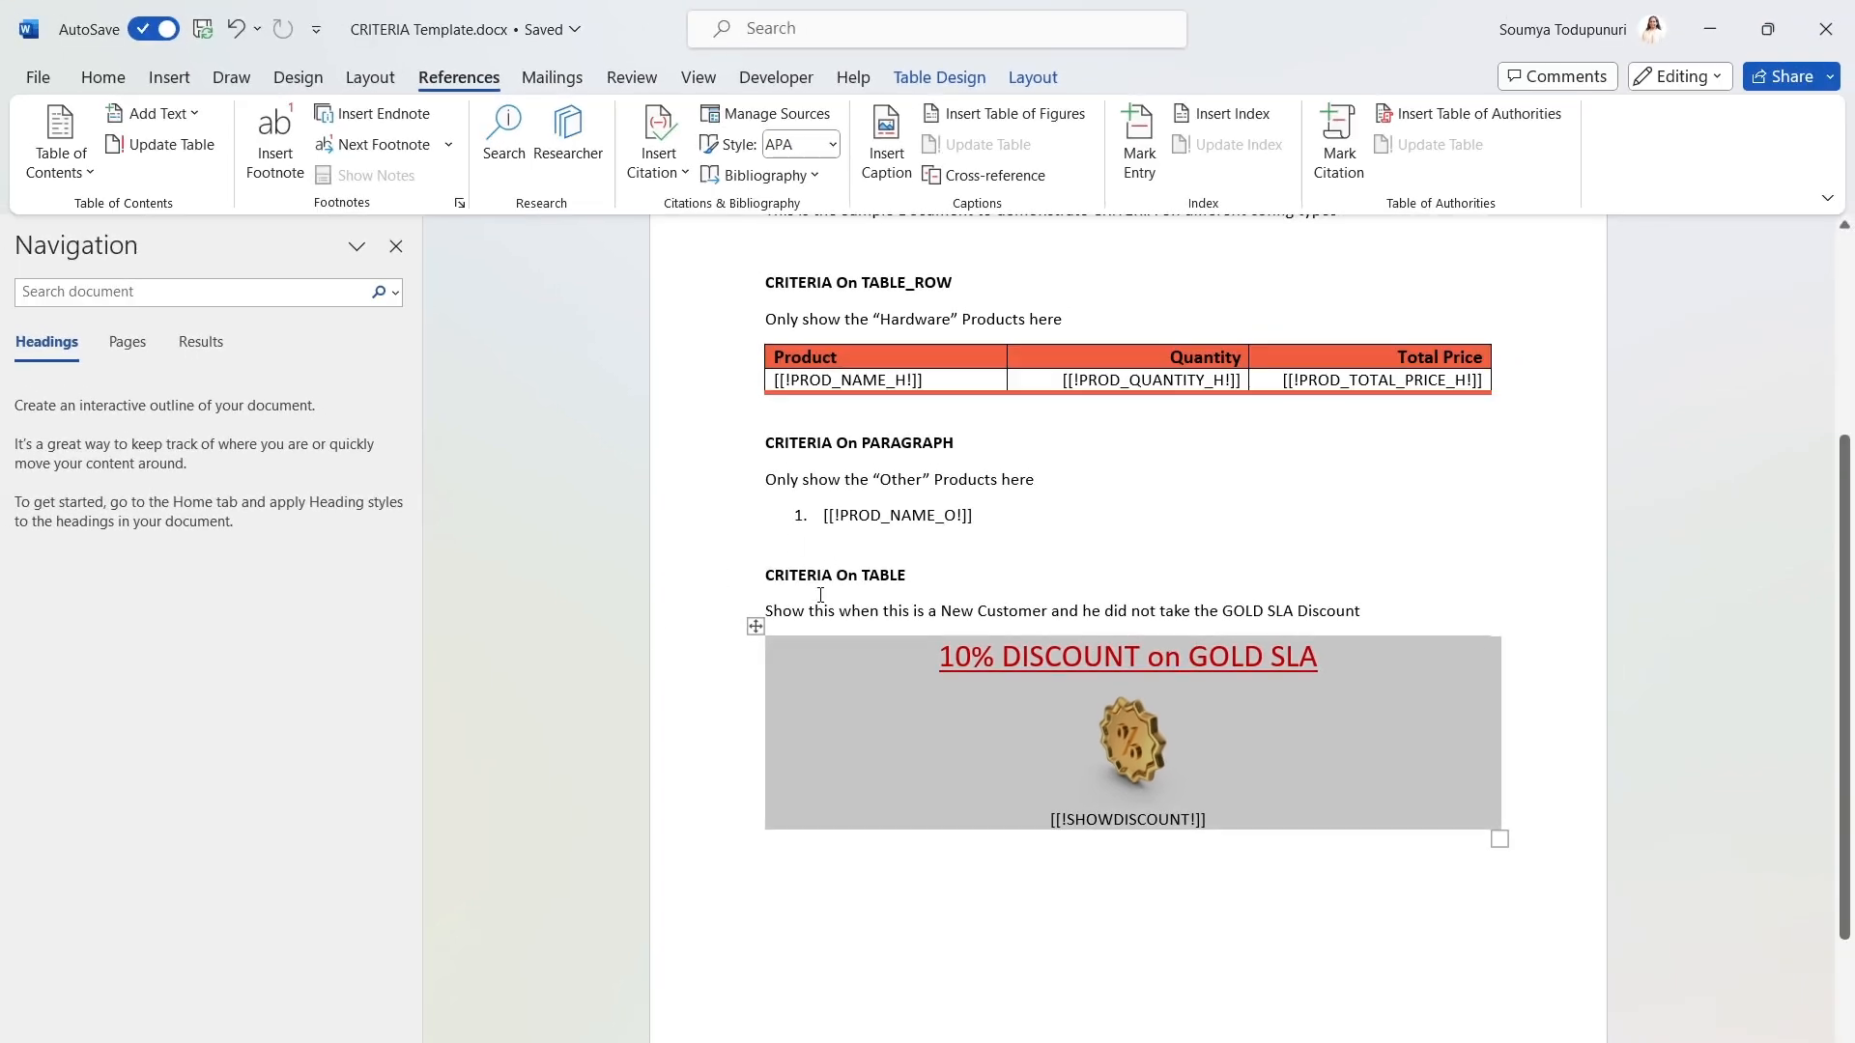
Step: In the CRITERIA Template.docx Word template, examine the GOLD SLA discount table and the New Customer condition described above it
{"action": "left_click", "coordinate": [754, 623]}
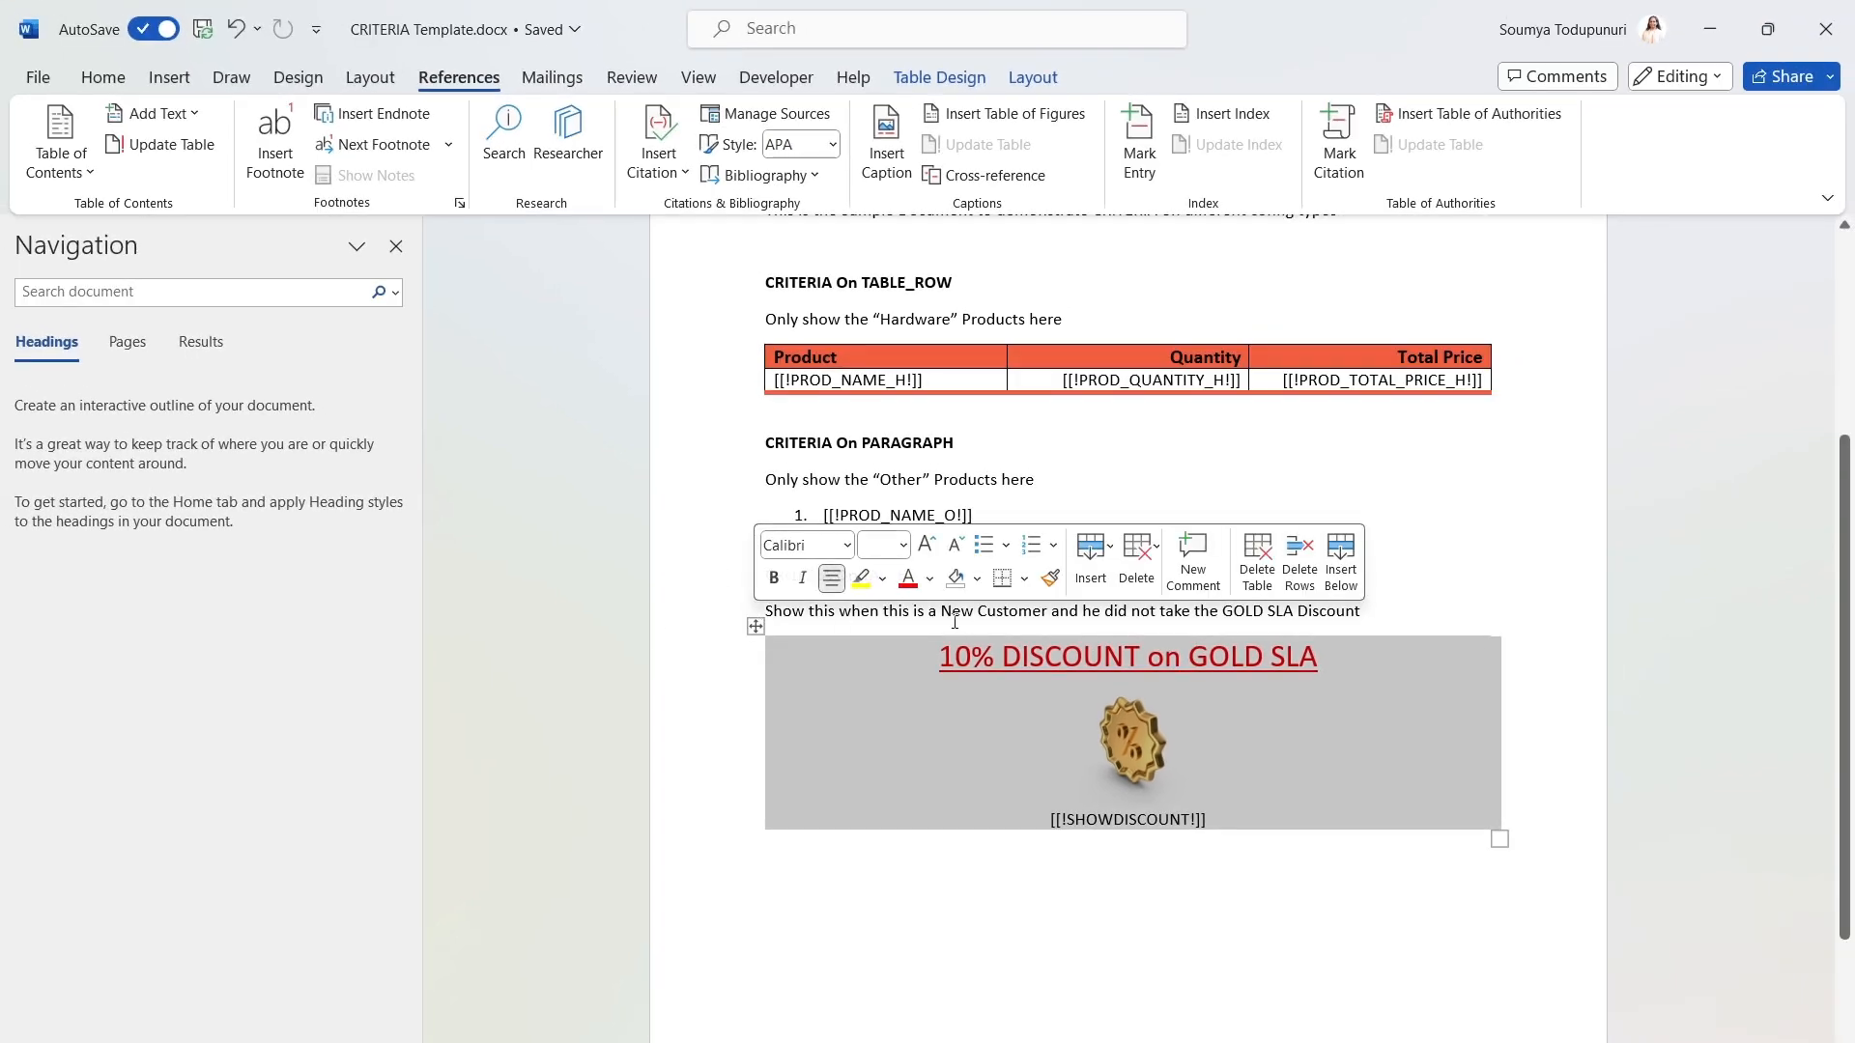
{"action": "left_click_drag", "start_coordinate": [942, 611], "coordinate": [1050, 611]}
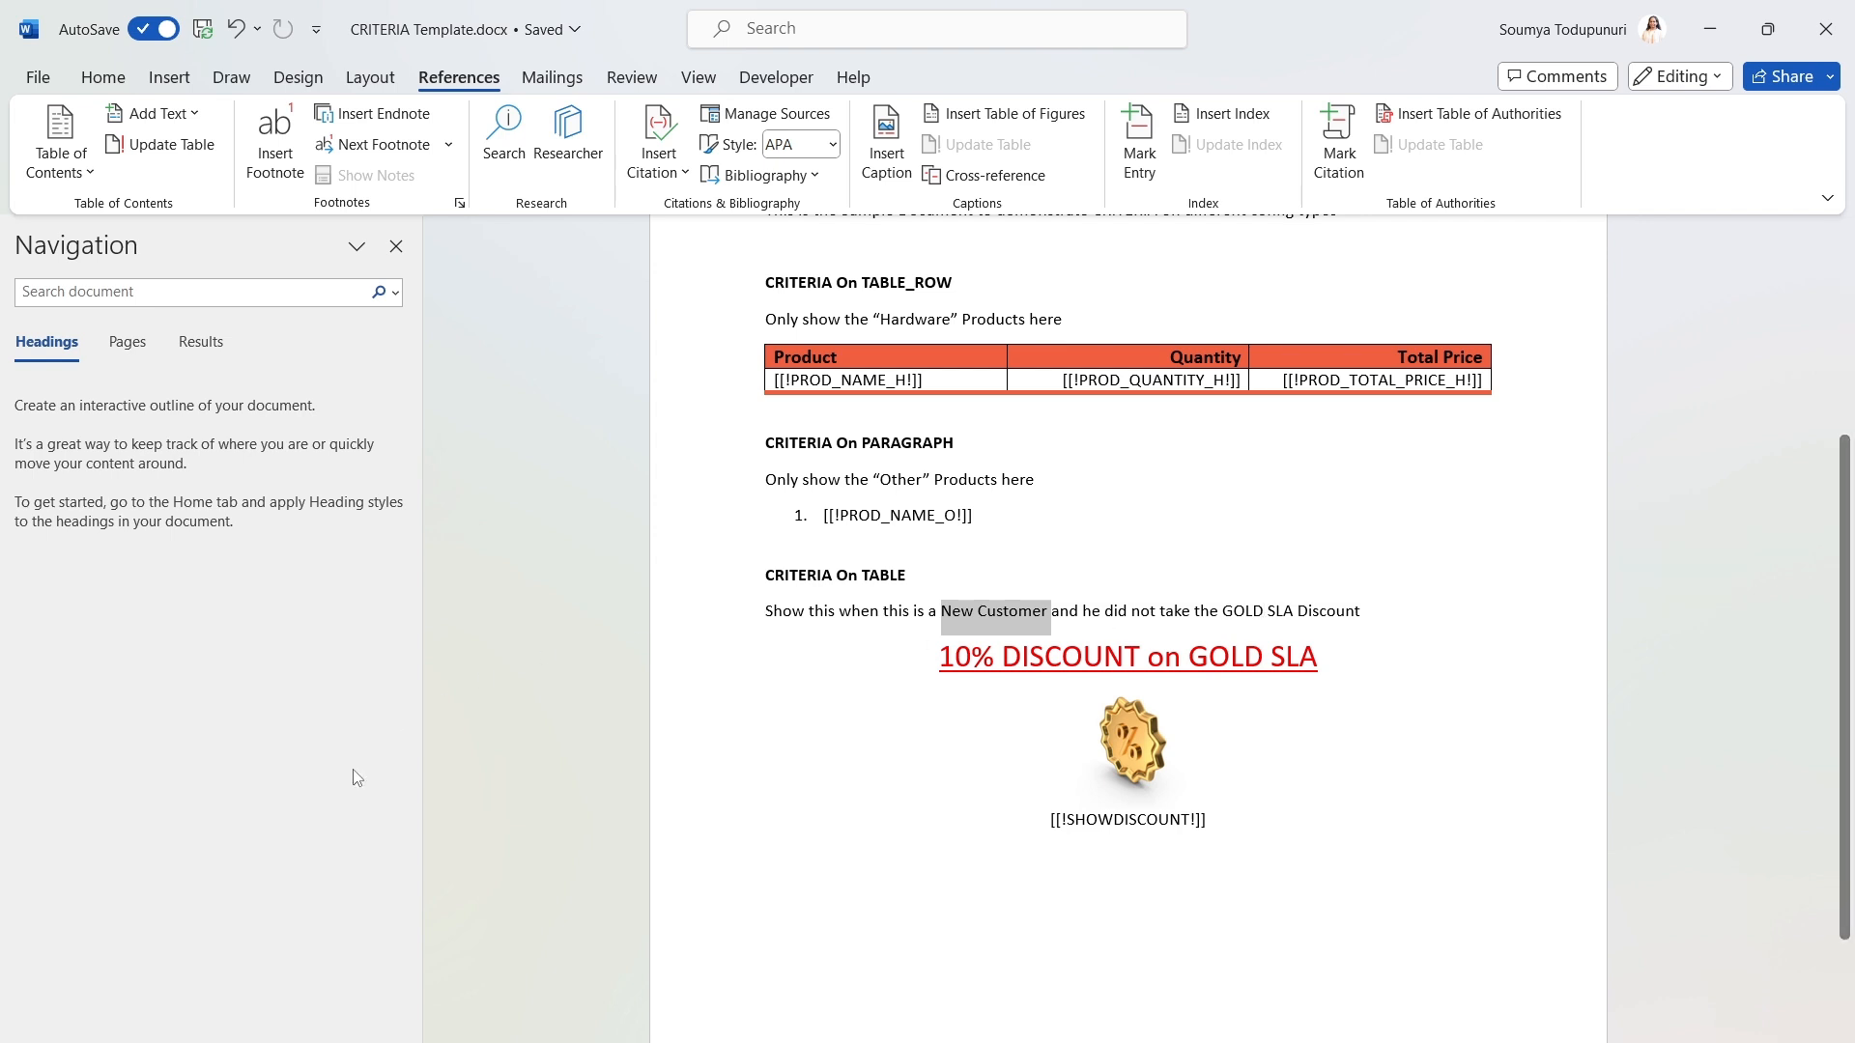
Step: Switch to Chrome, close the document preview and open the Has Bronze SLA data source
{"action": "left_click", "coordinate": [354, 1042]}
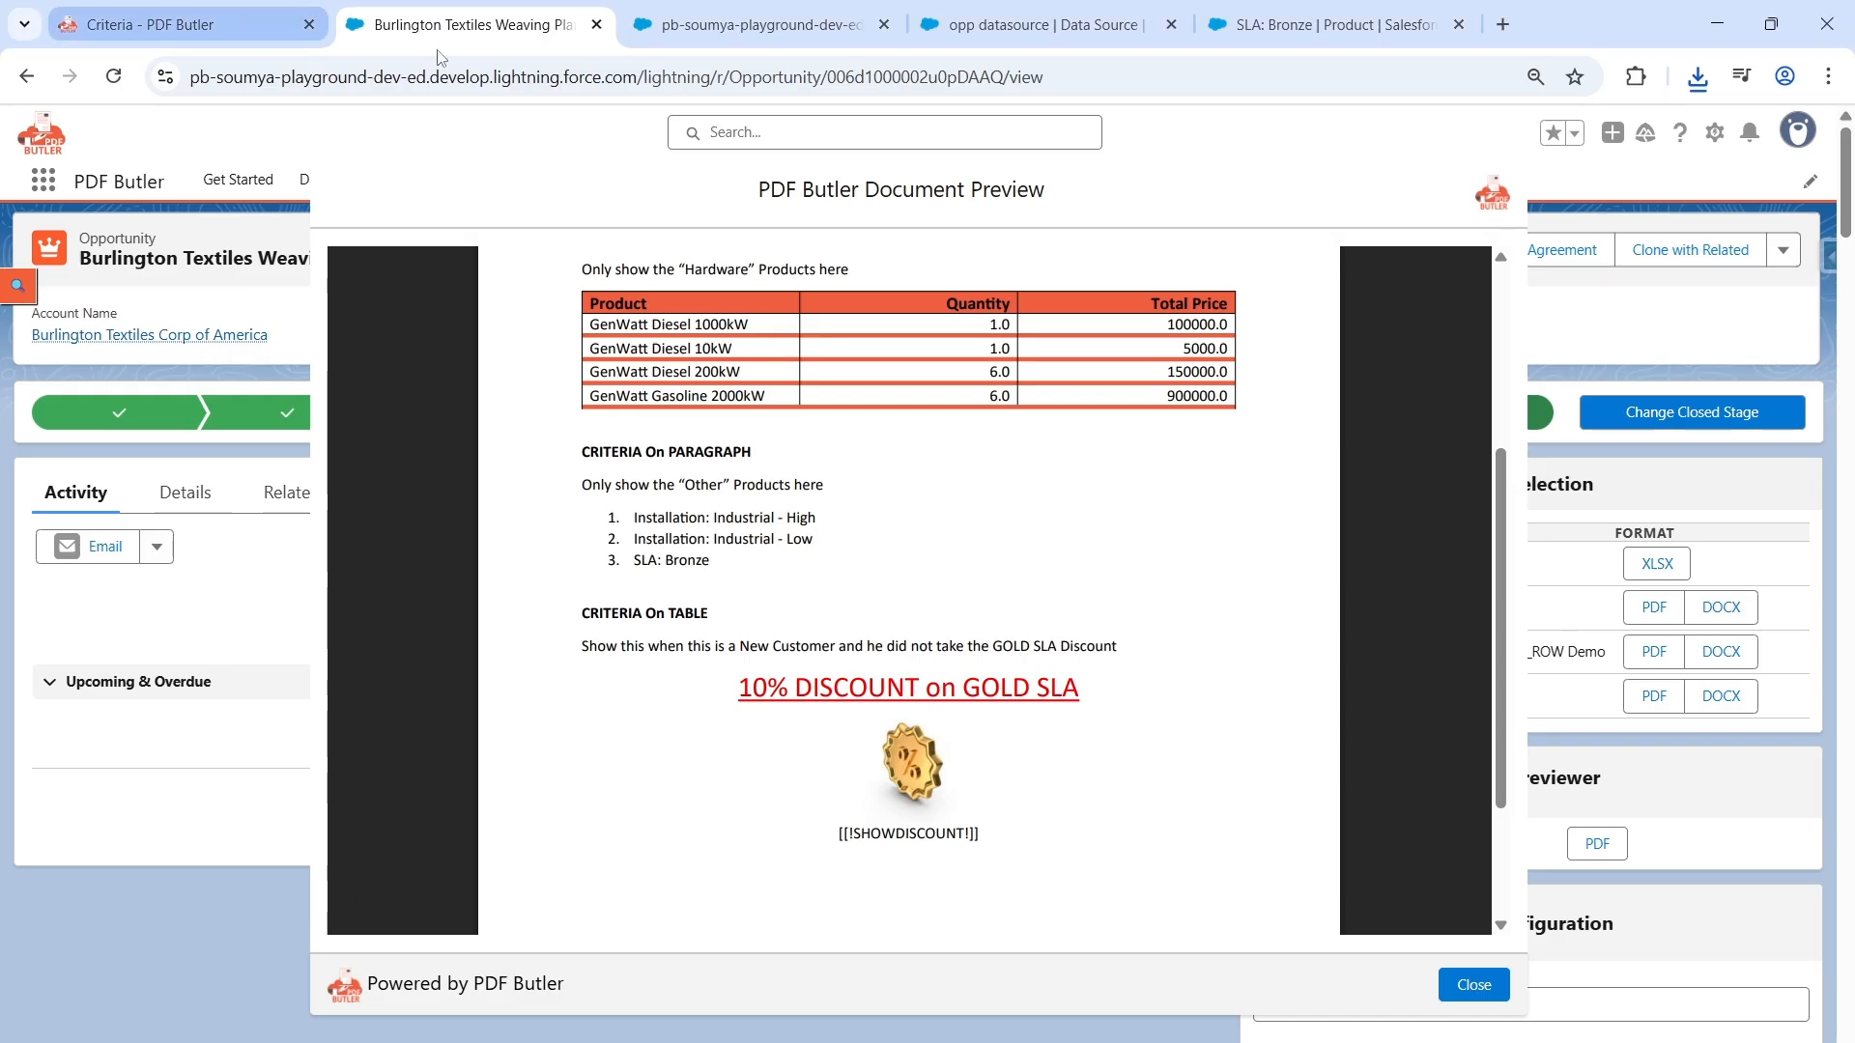
{"action": "left_click", "coordinate": [1474, 985]}
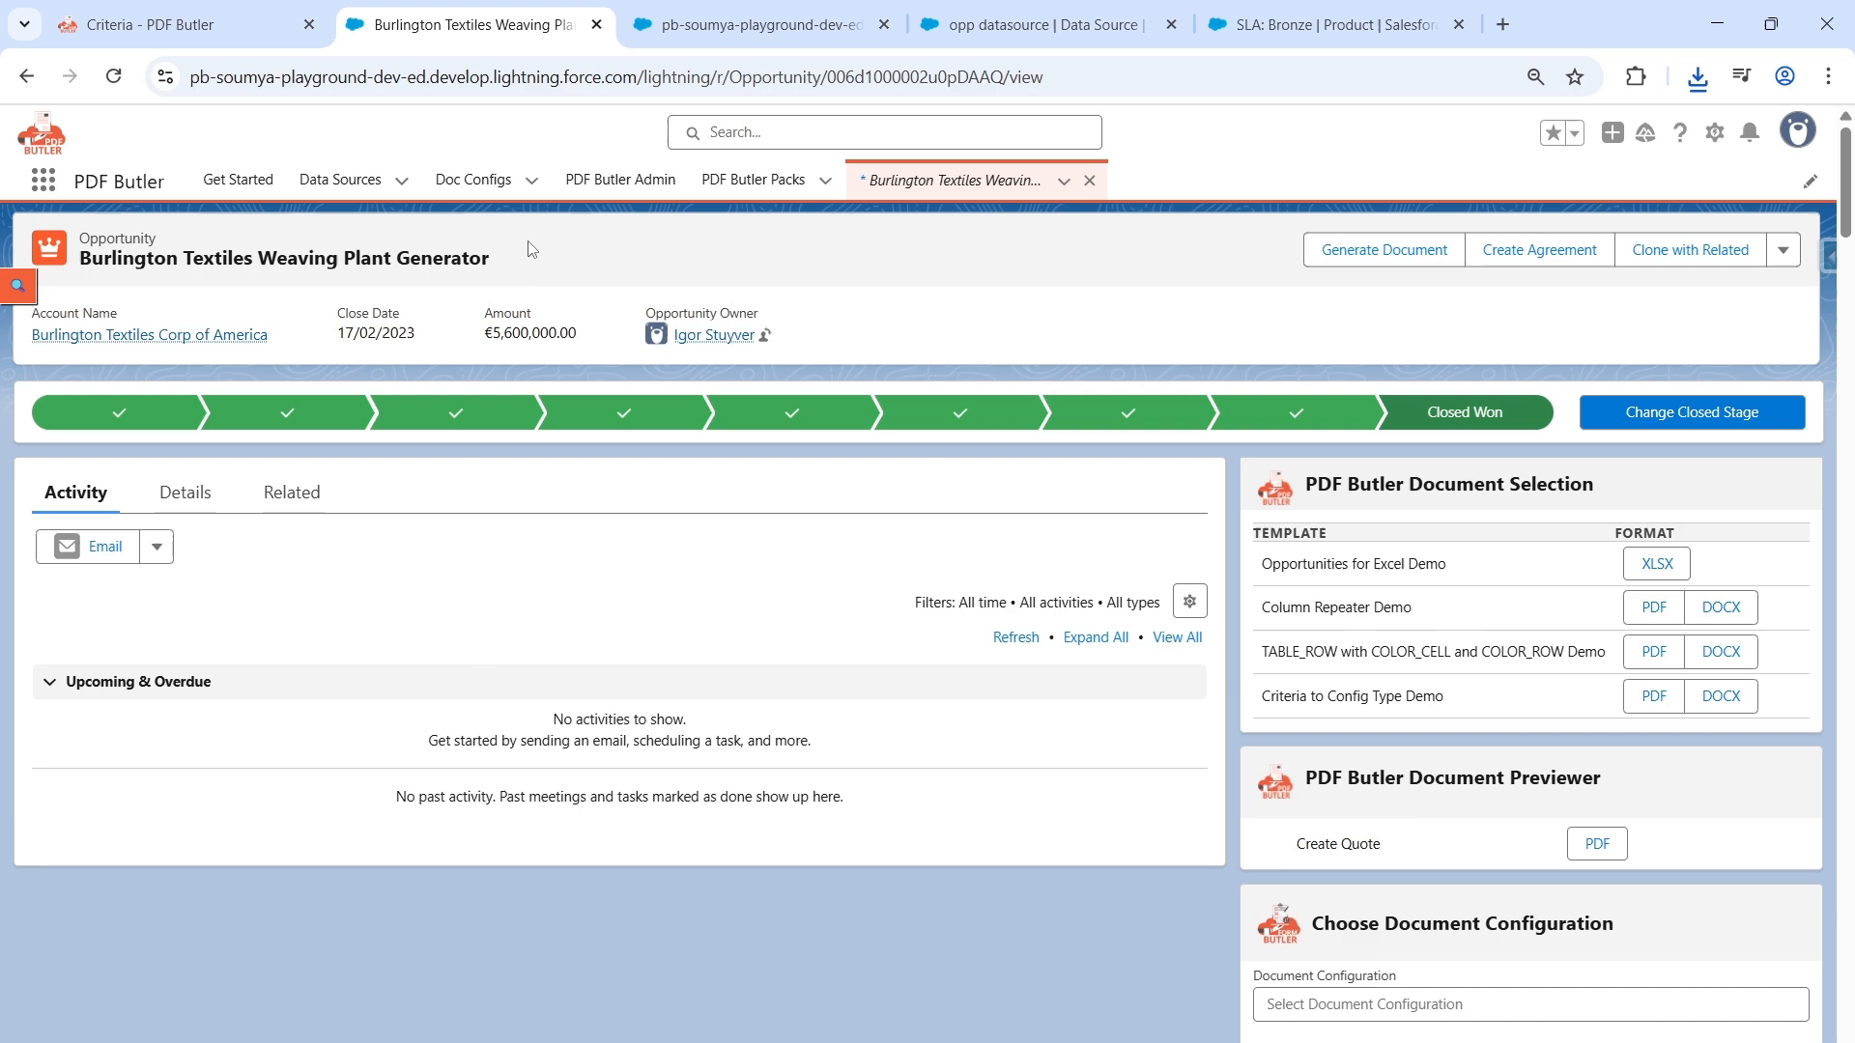
{"action": "left_click", "coordinate": [348, 180]}
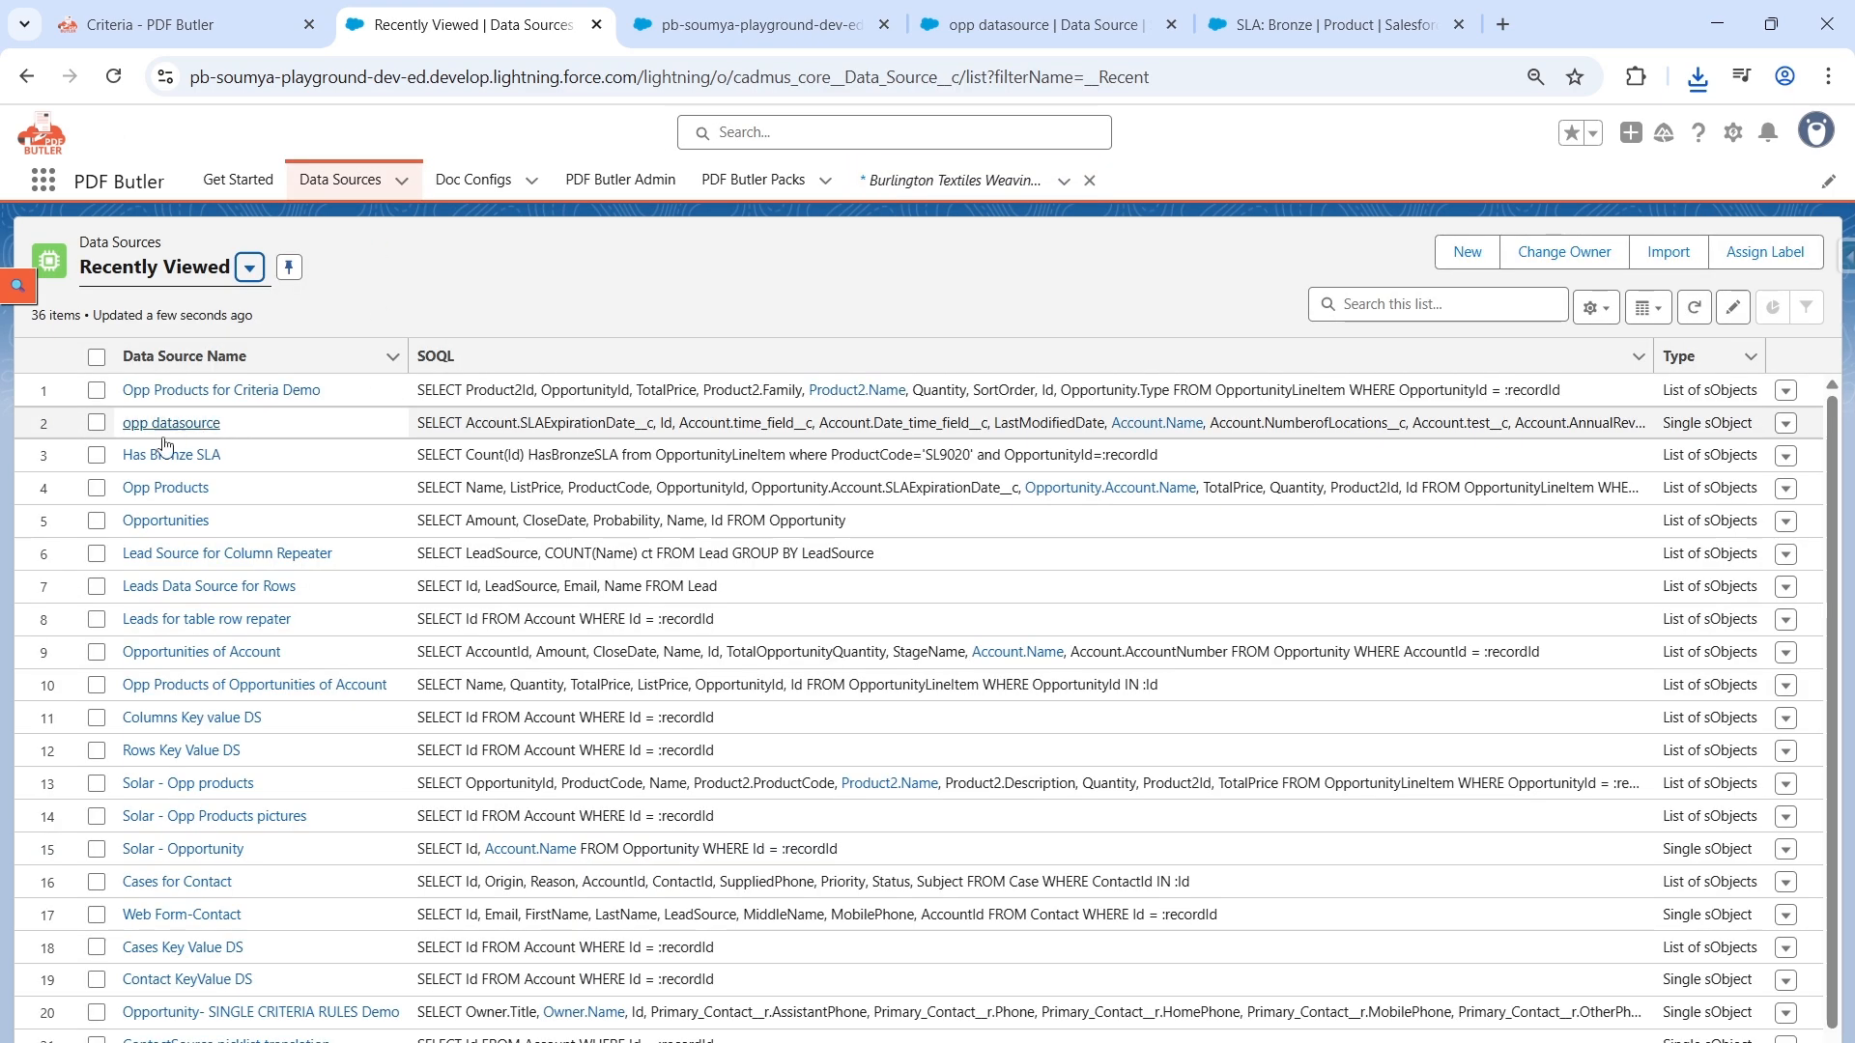
{"action": "left_click", "coordinate": [162, 450]}
{"action": "scroll", "coordinate": [437, 582], "scroll_direction": "down", "scroll_amount": 1}
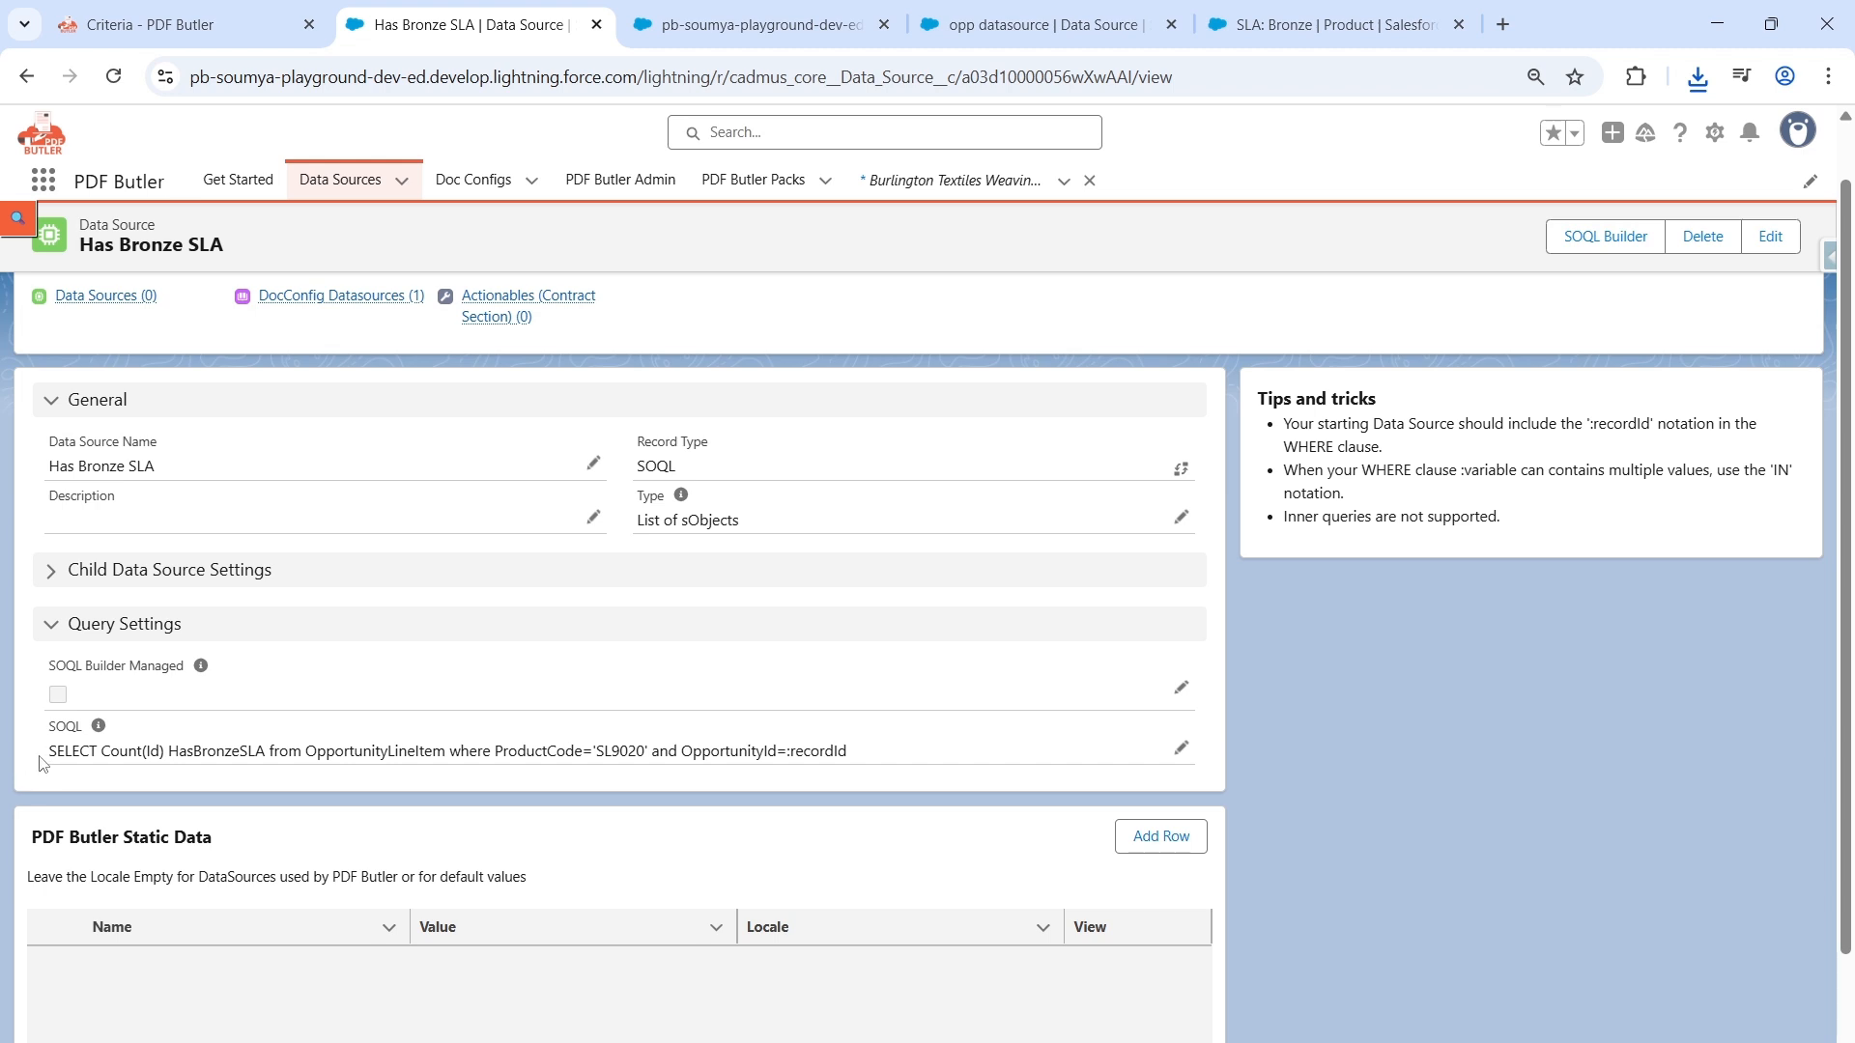
Step: Examine the SOQL query of the Has Bronze SLA data source: the HasBronzeSLA count alias, the OpportunityId filter and the ProductCode filter
{"action": "left_click_drag", "start_coordinate": [47, 757], "coordinate": [814, 784]}
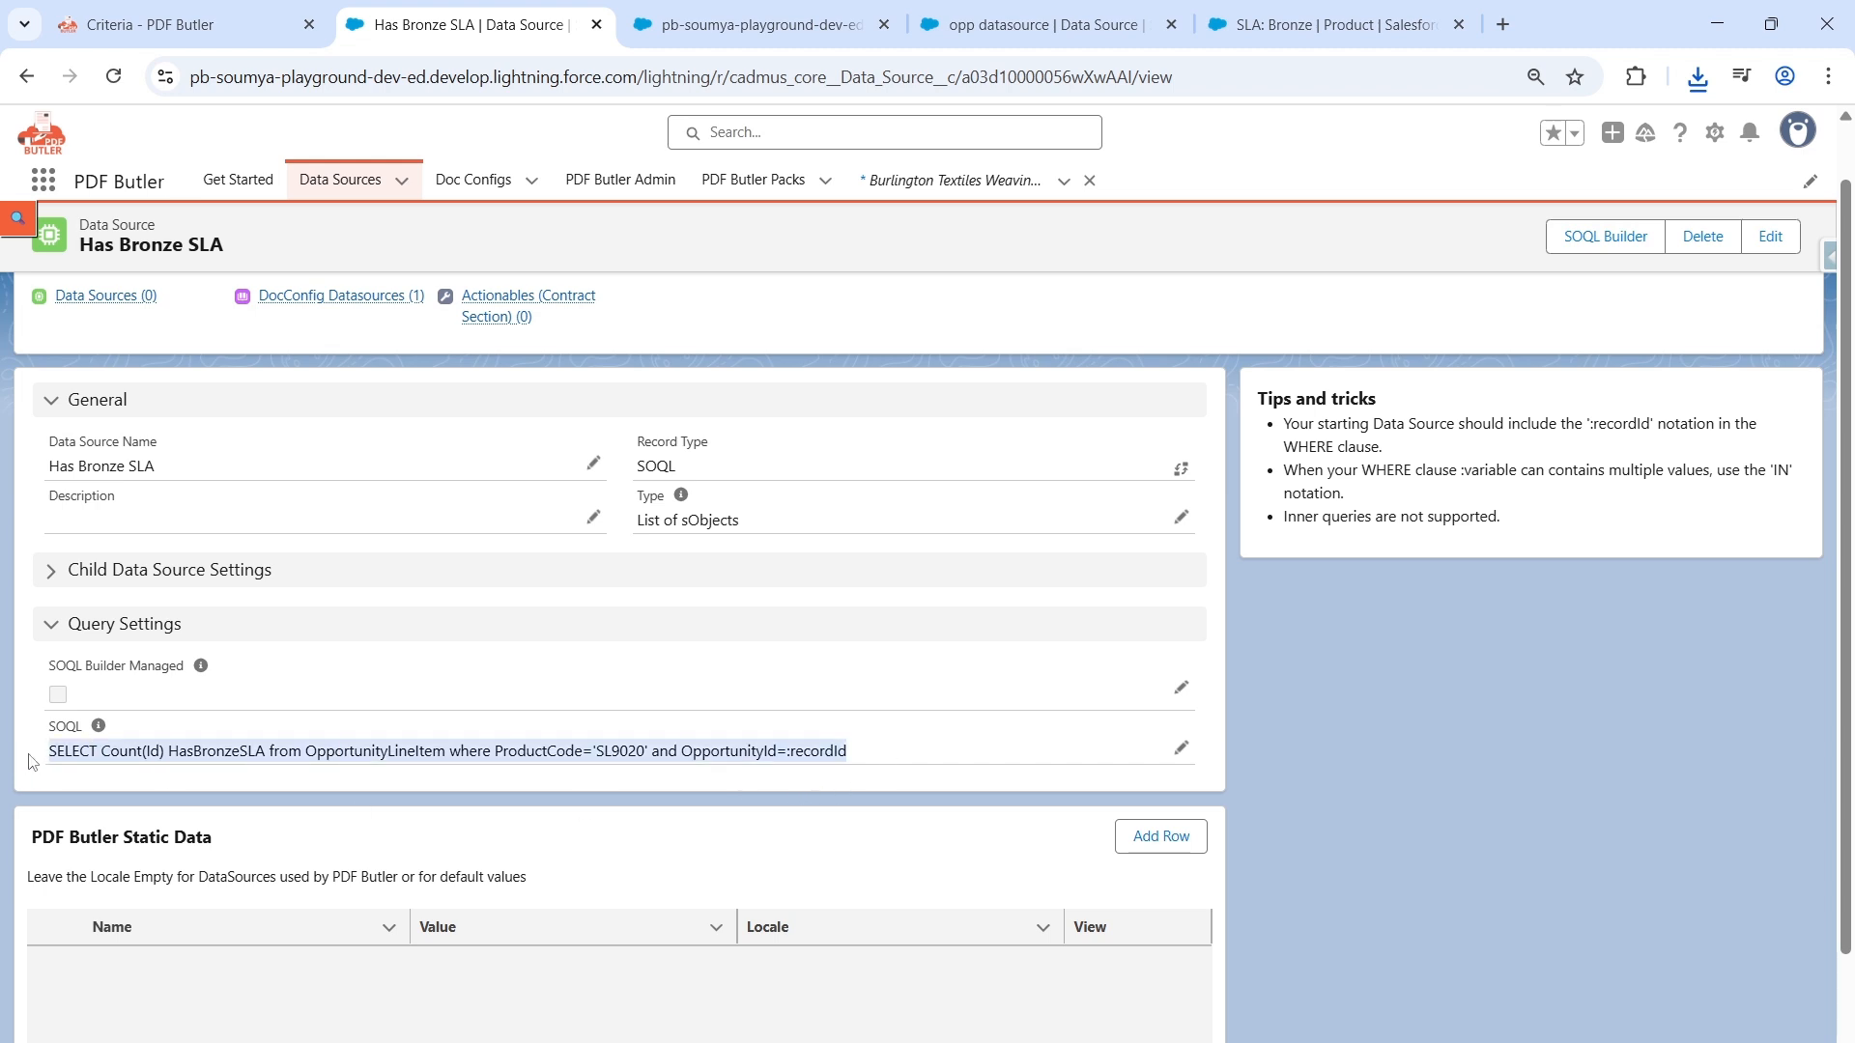
{"action": "left_click", "coordinate": [142, 753]}
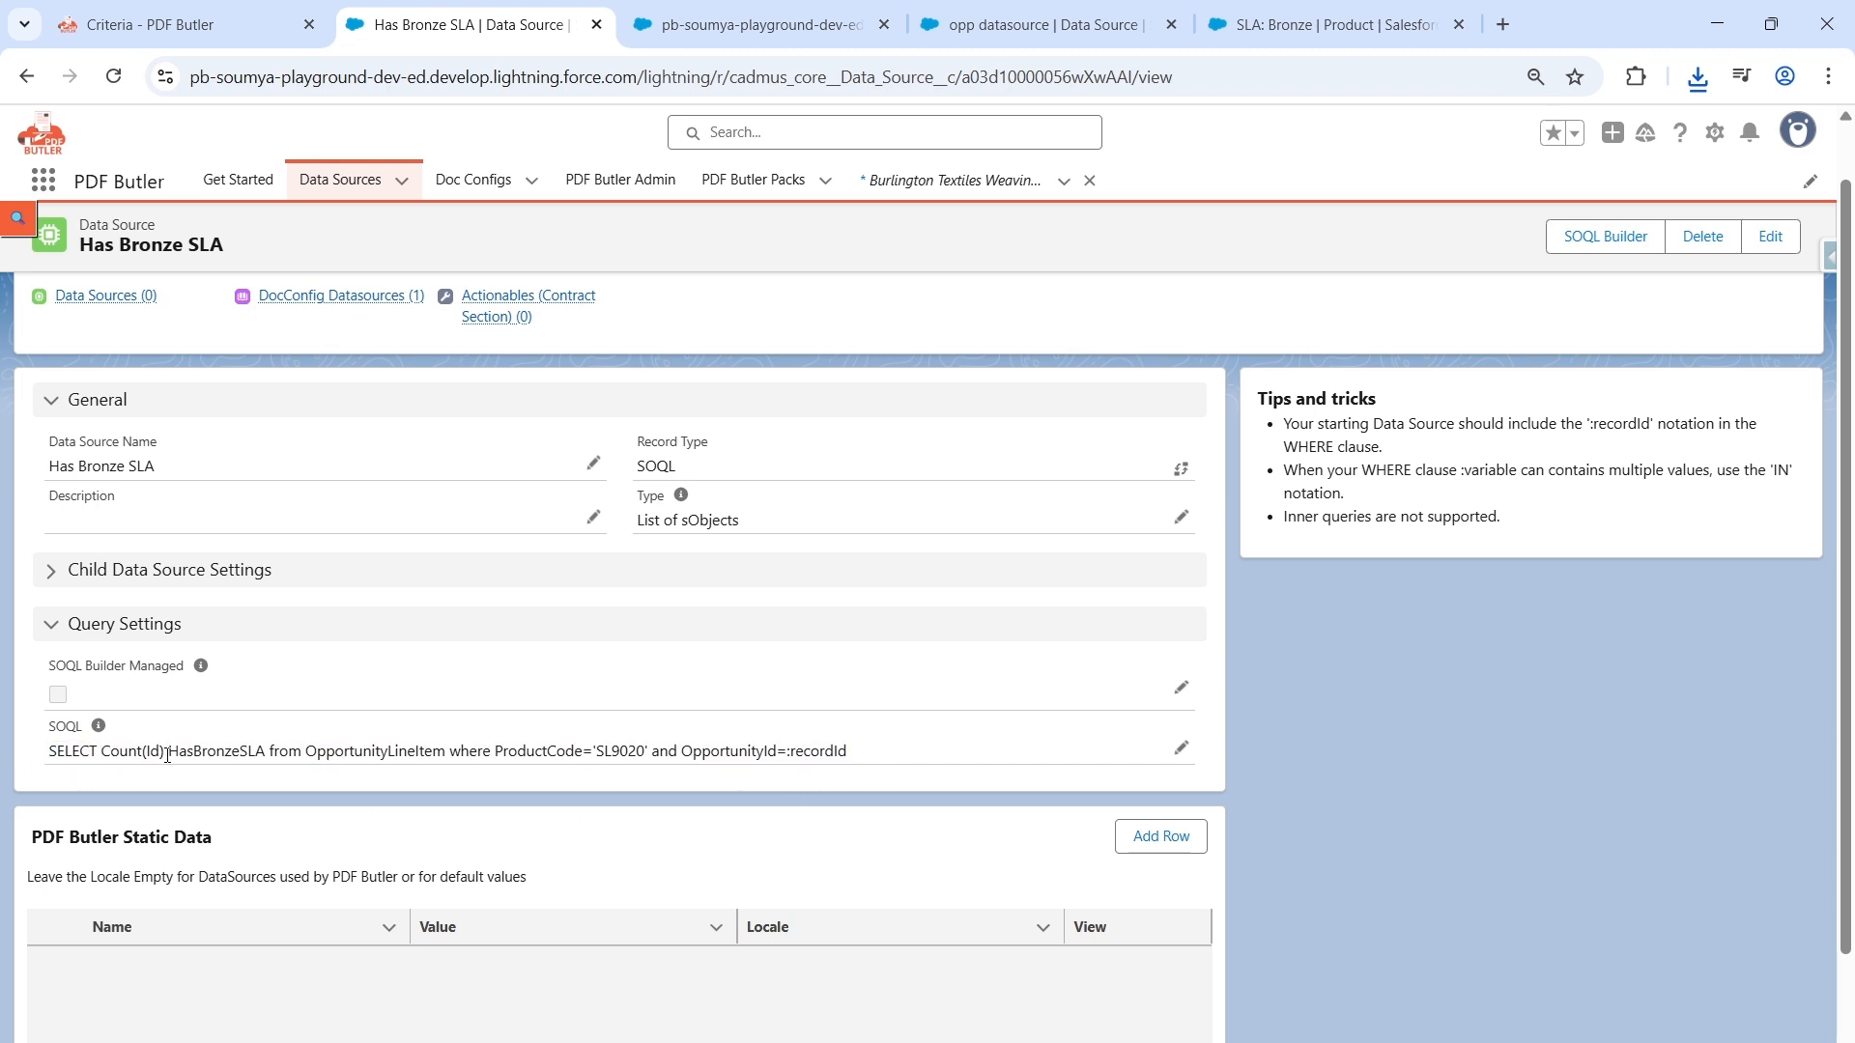
{"action": "left_click_drag", "start_coordinate": [168, 756], "coordinate": [259, 756]}
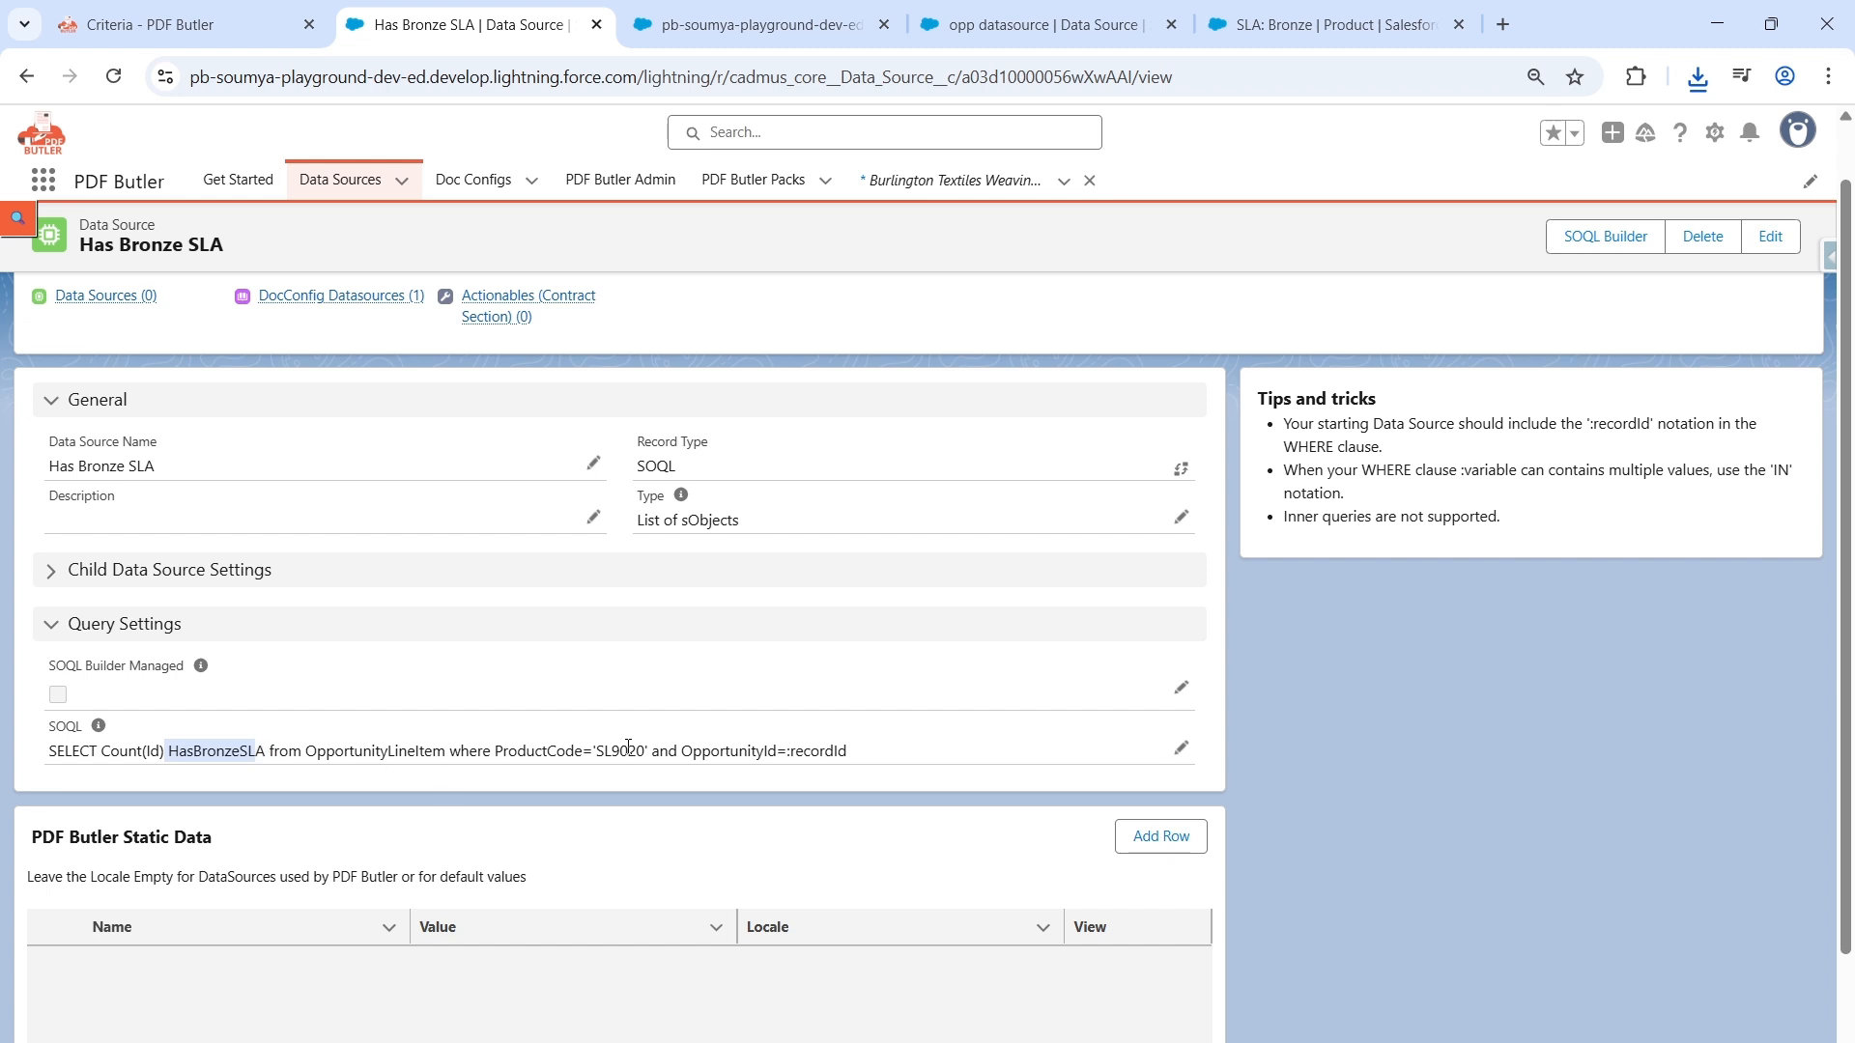
{"action": "left_click_drag", "start_coordinate": [682, 752], "coordinate": [856, 761]}
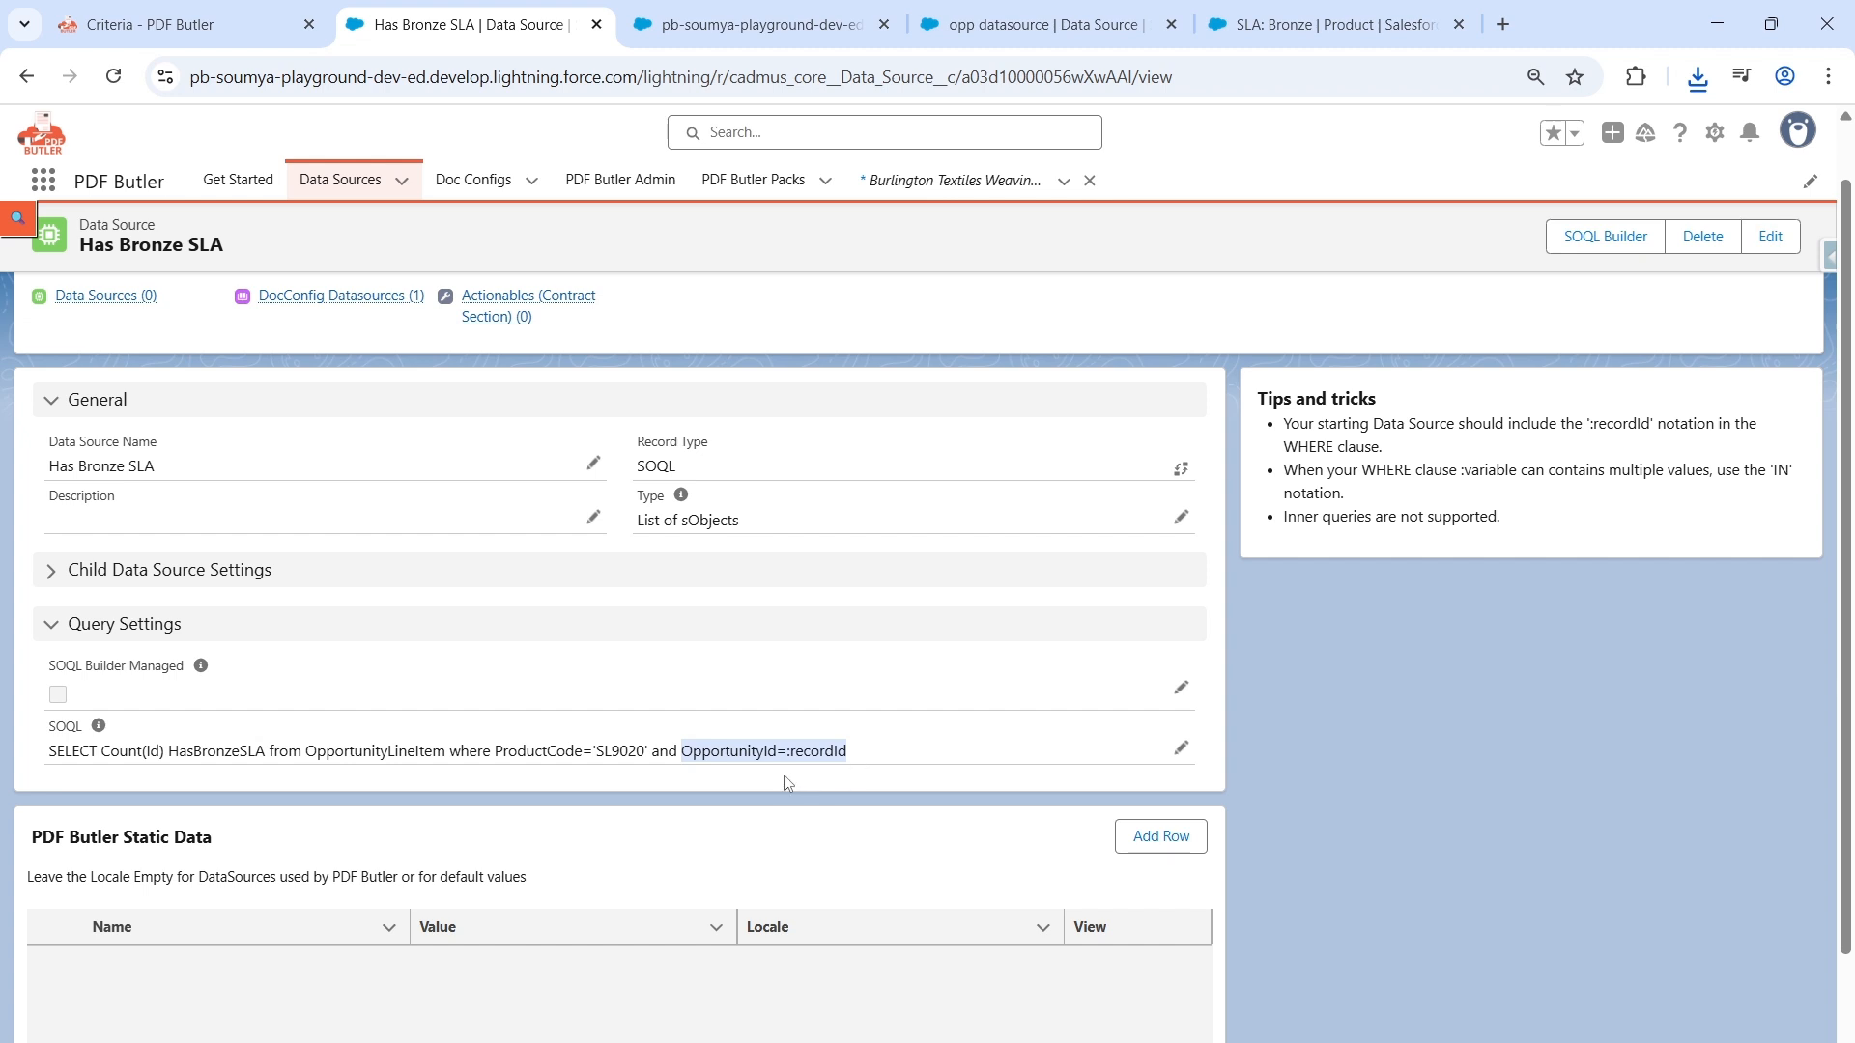
{"action": "left_click_drag", "start_coordinate": [495, 751], "coordinate": [652, 745]}
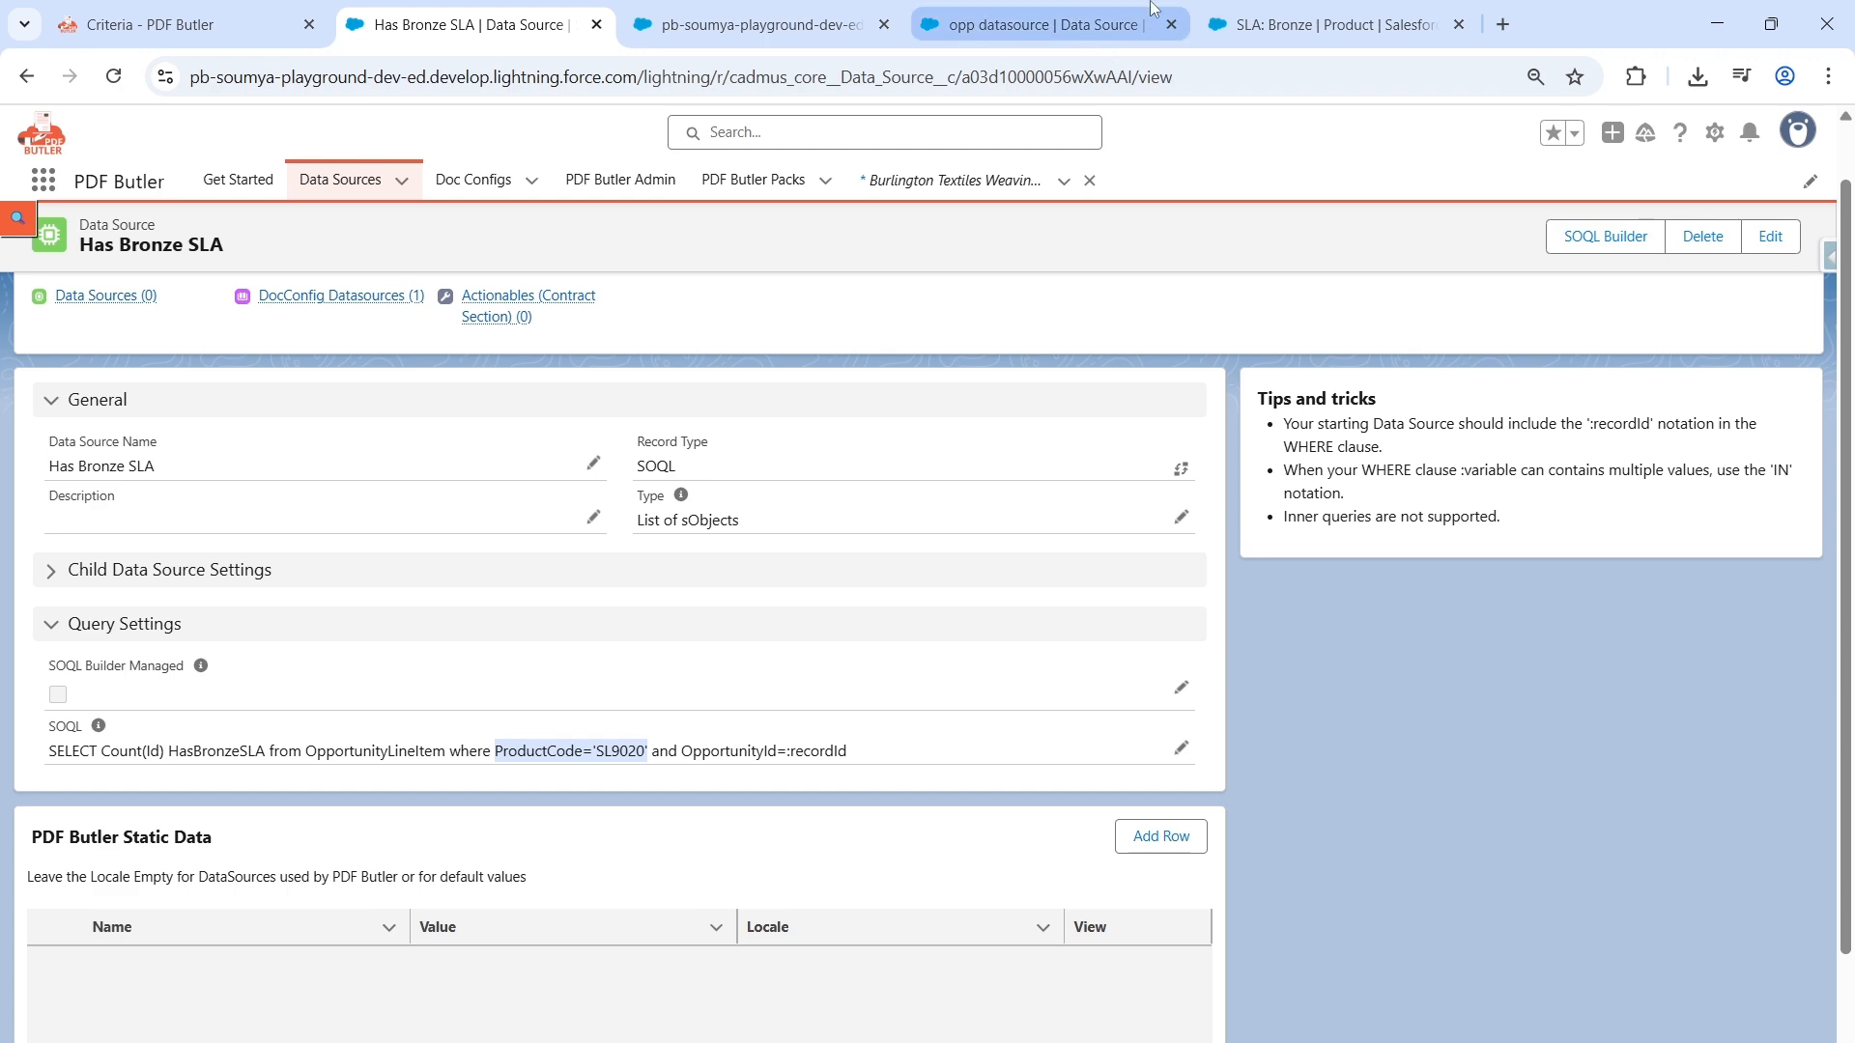
Step: Check the product code on the SLA: Bronze product record and return to the Has Bronze SLA data source
{"action": "left_click", "coordinate": [1268, 8]}
{"action": "left_click", "coordinate": [56, 586]}
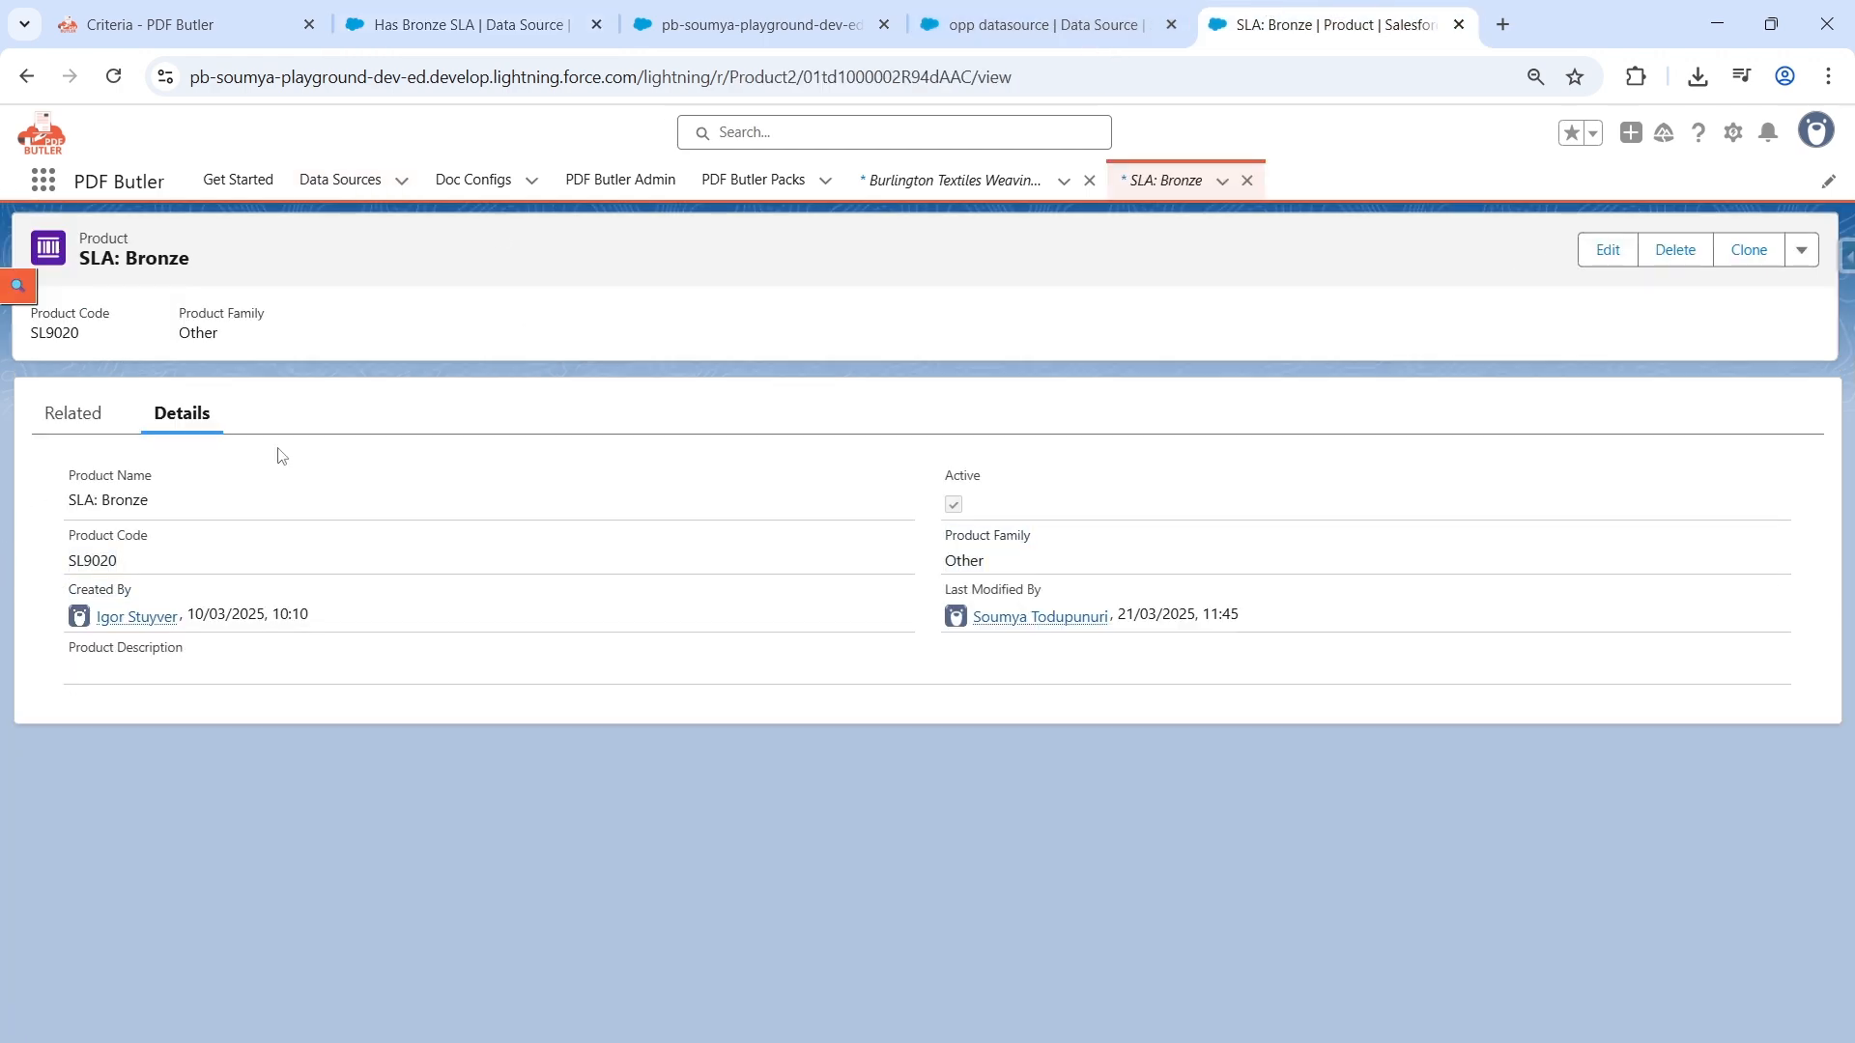
{"action": "left_click", "coordinate": [648, 9]}
{"action": "left_click", "coordinate": [367, 9]}
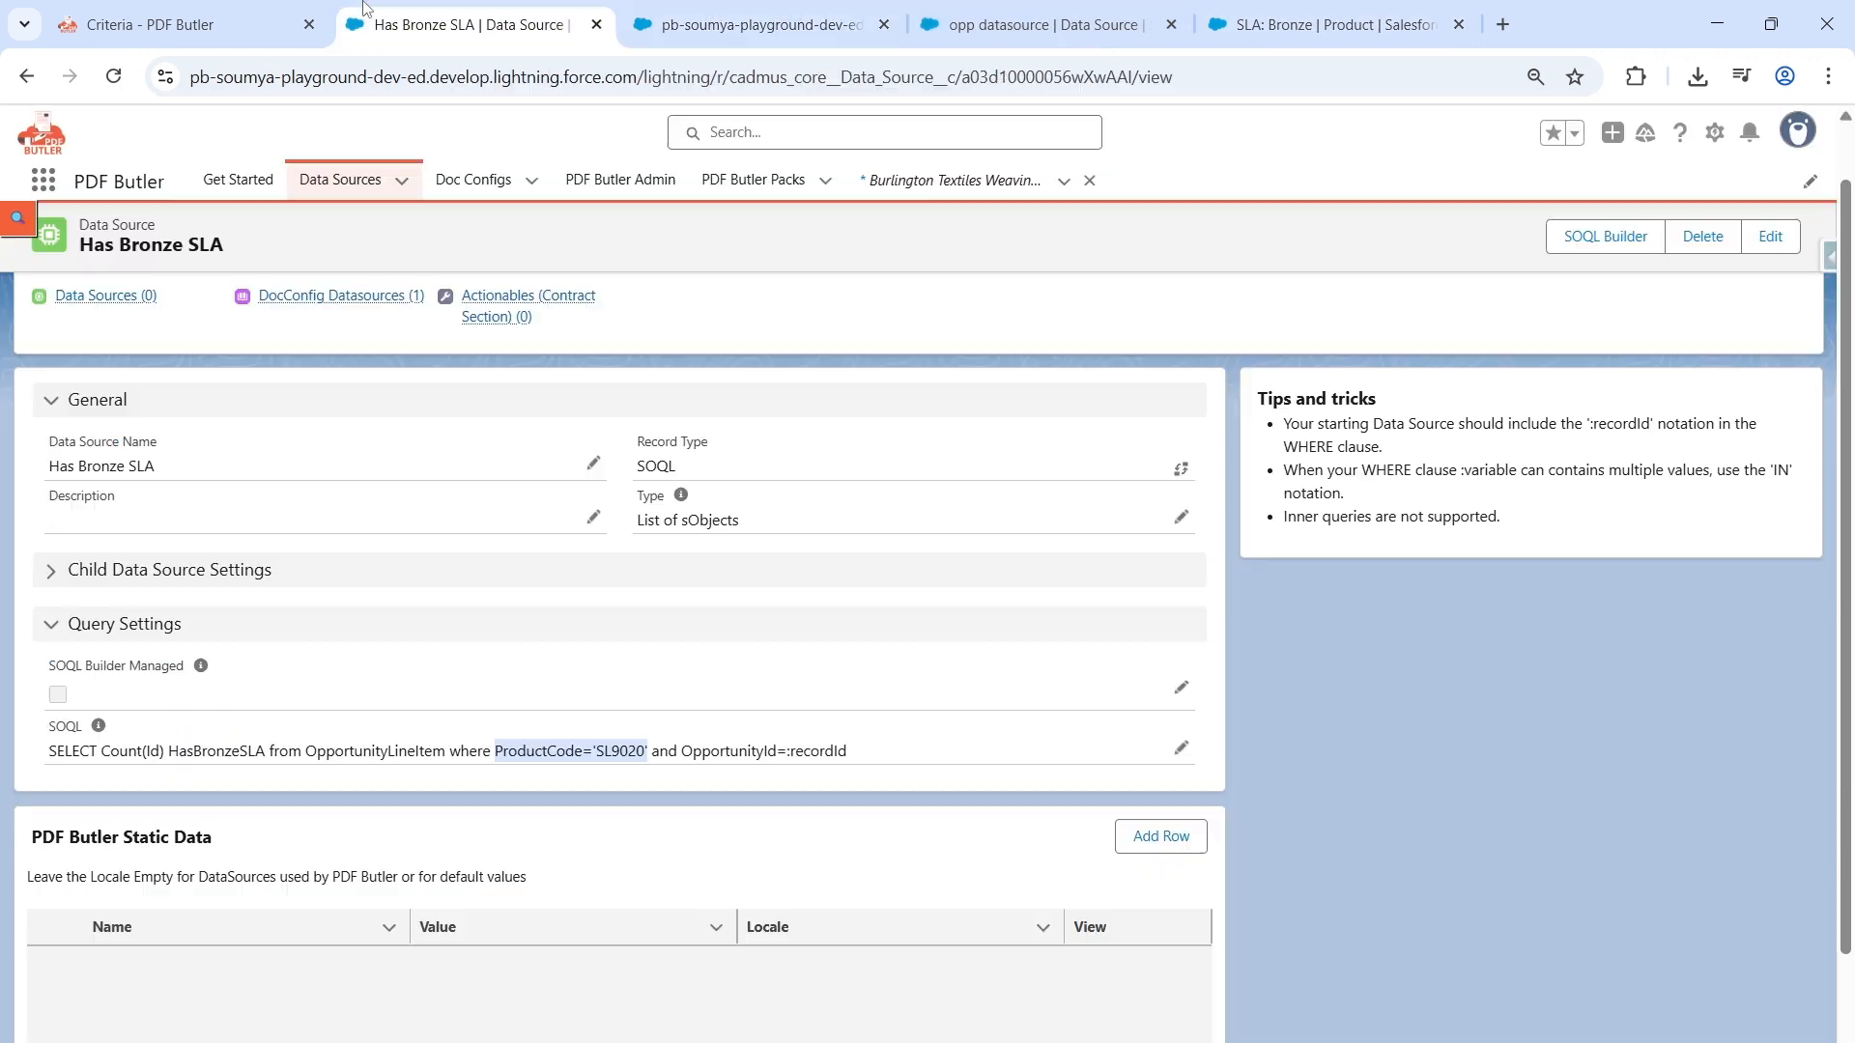
Step: Open the opp datasource data source and examine the Type field in its SOQL query
{"action": "left_click", "coordinate": [360, 184]}
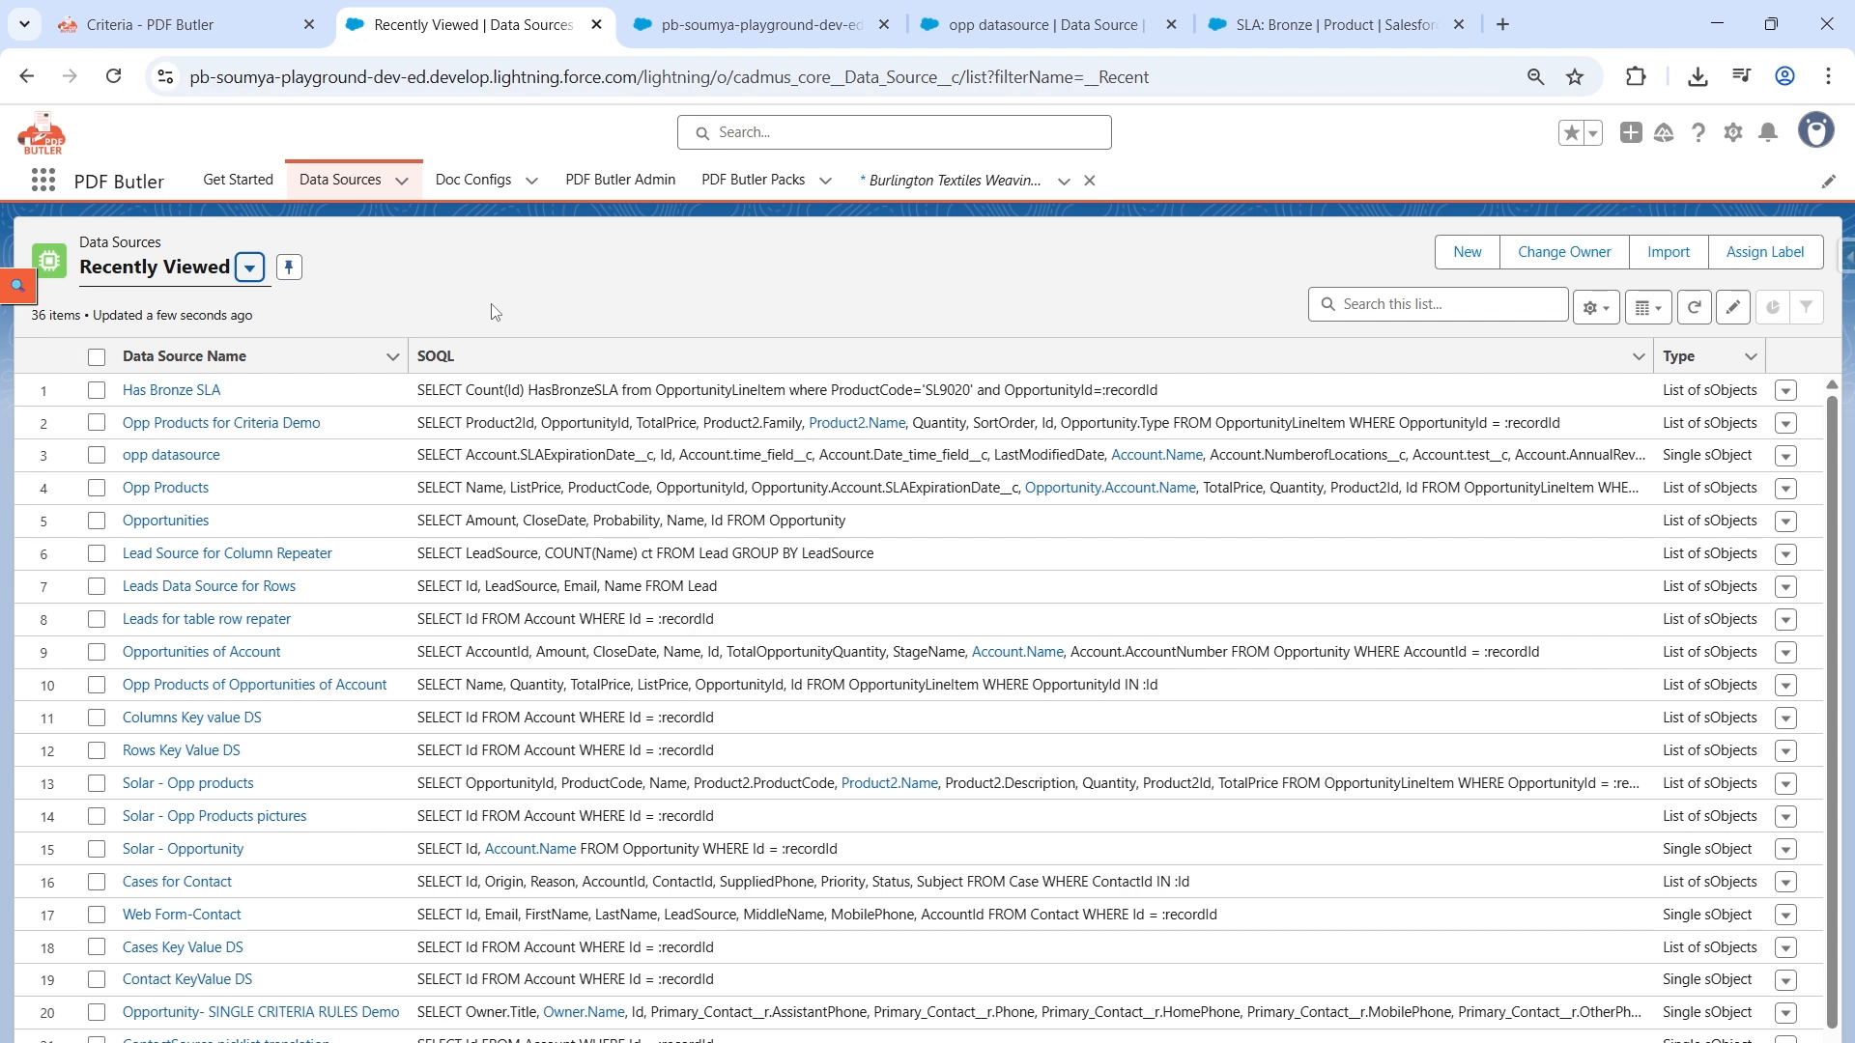
{"action": "left_click", "coordinate": [124, 402]}
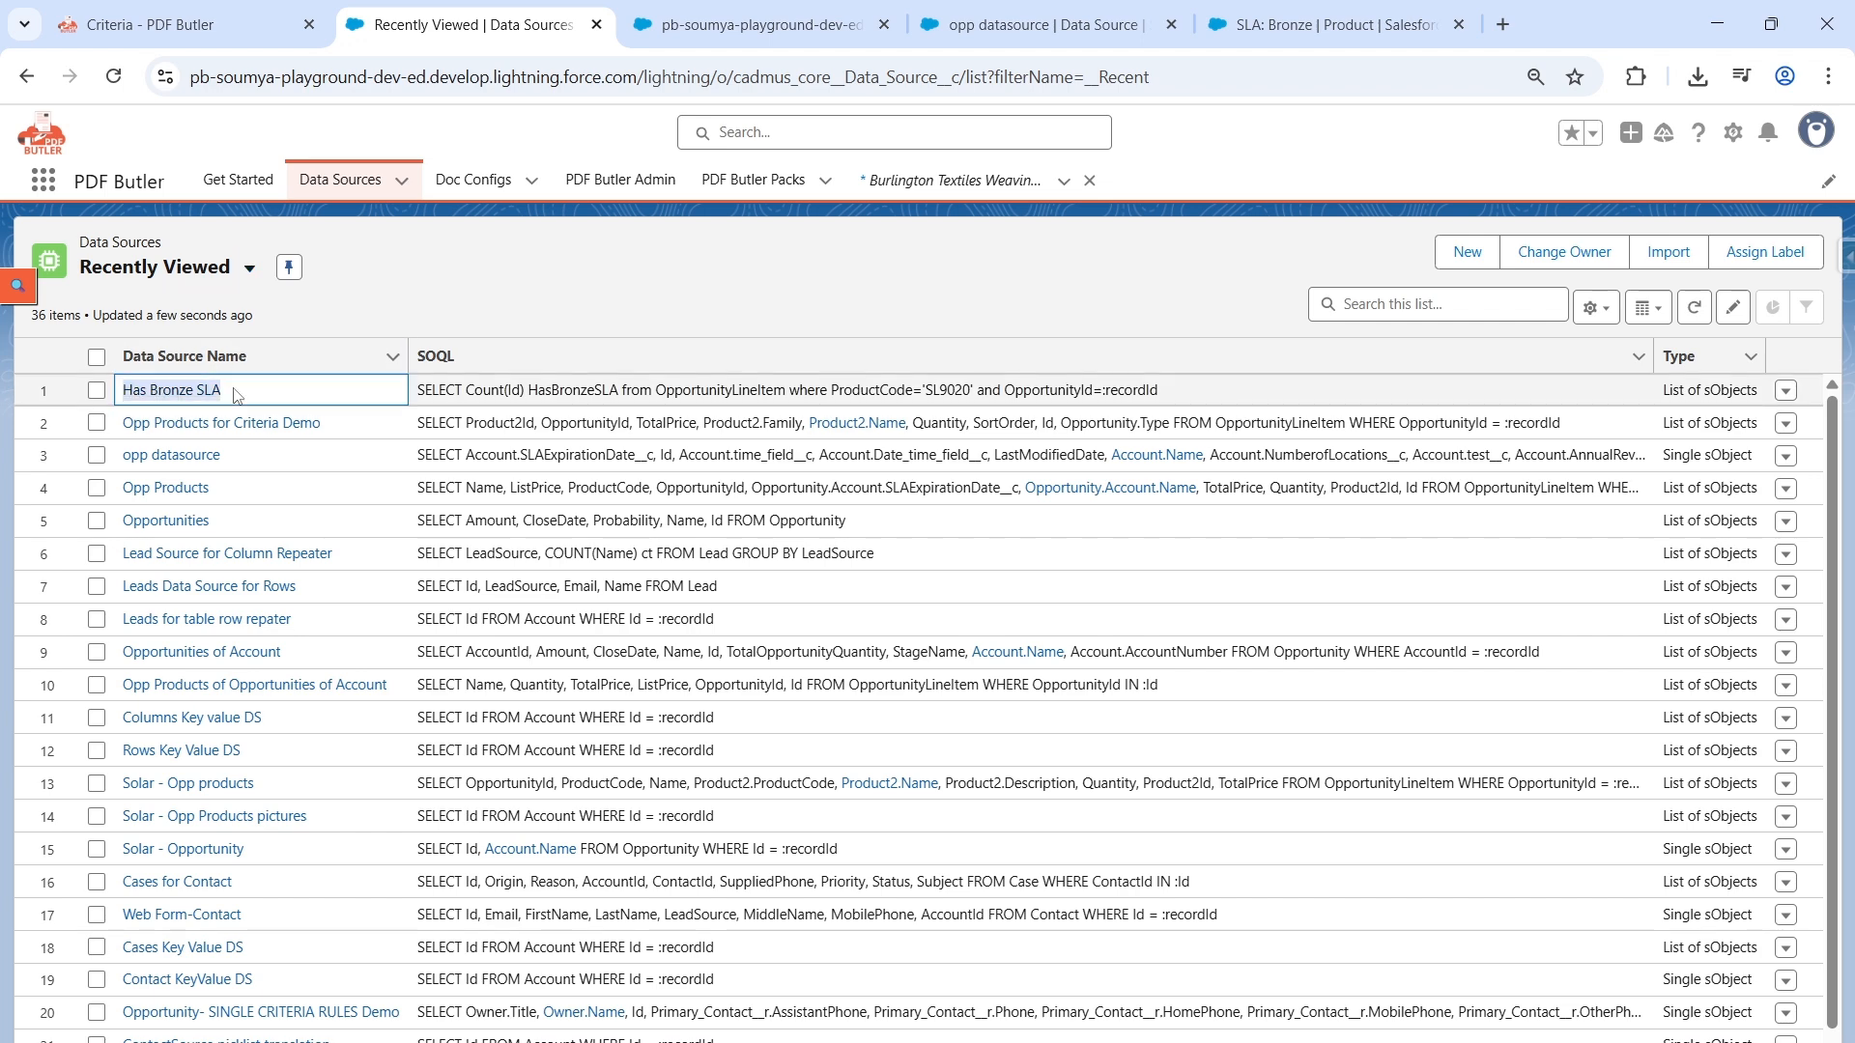
{"action": "left_click", "coordinate": [189, 466]}
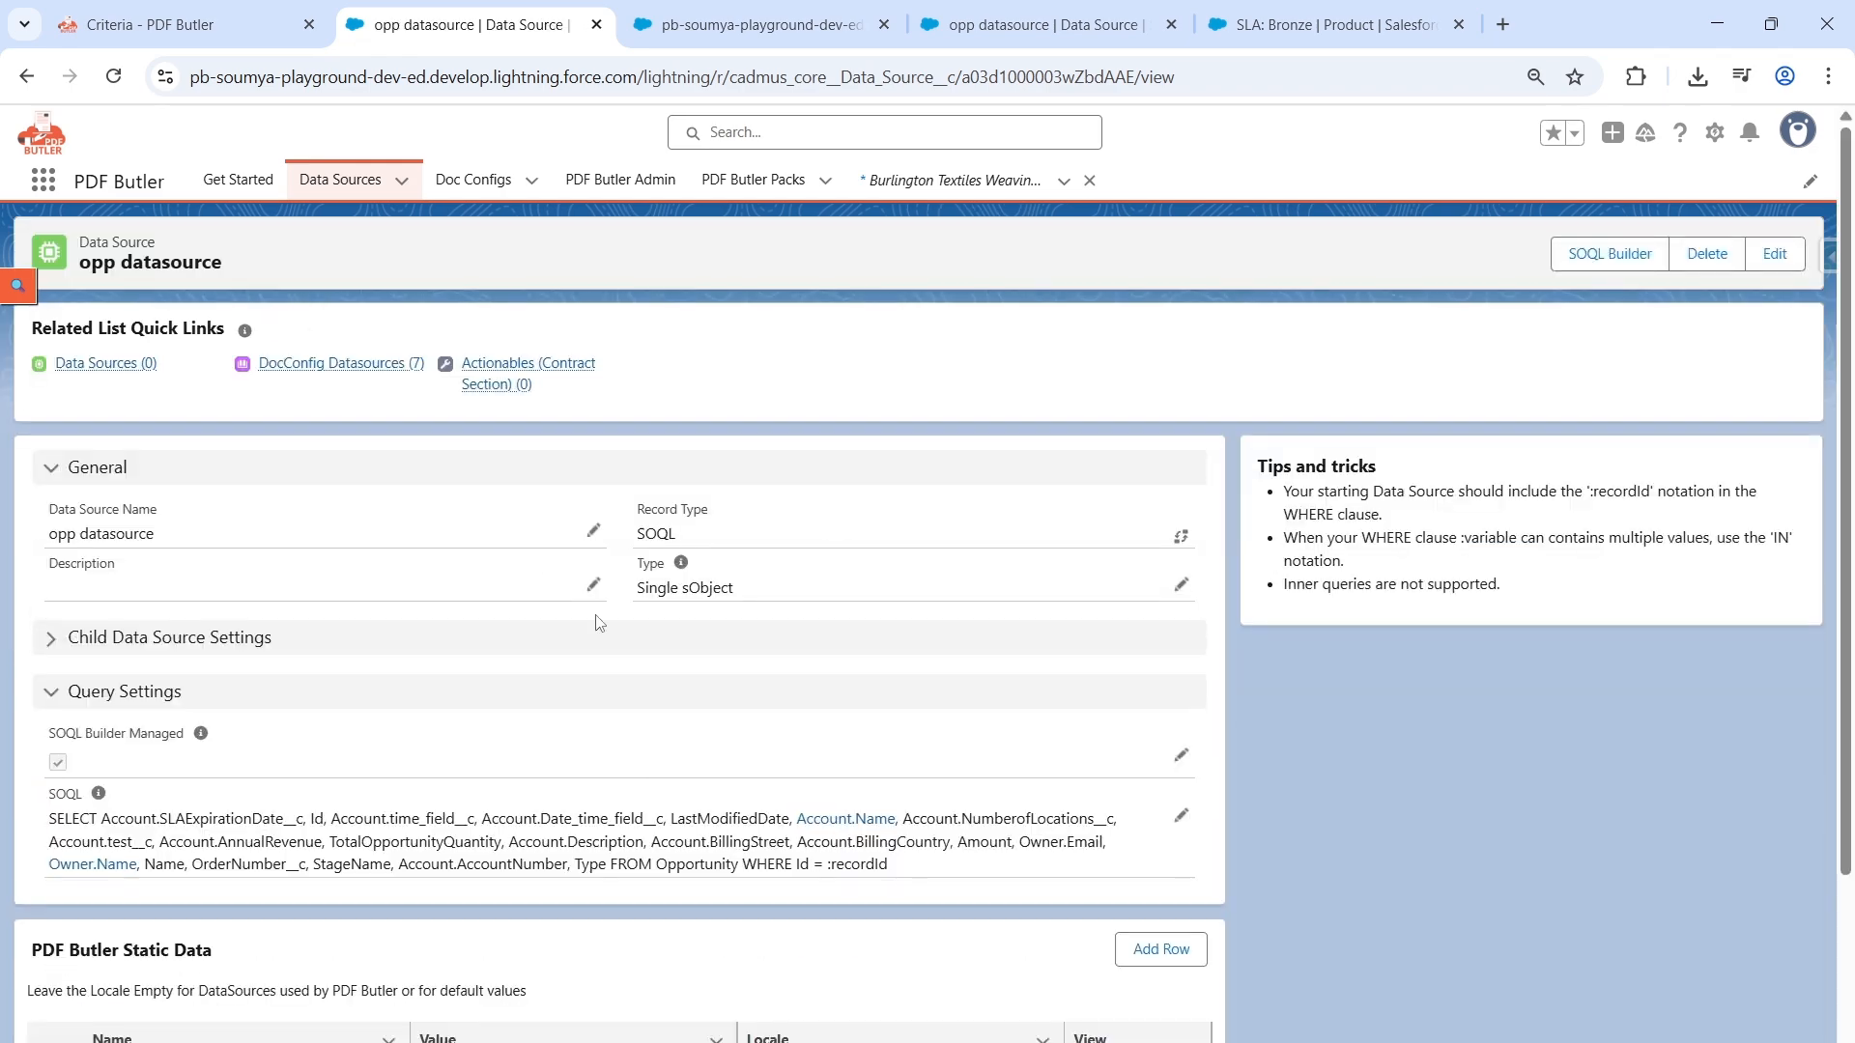
{"action": "scroll", "coordinate": [634, 698], "scroll_direction": "down", "scroll_amount": 1}
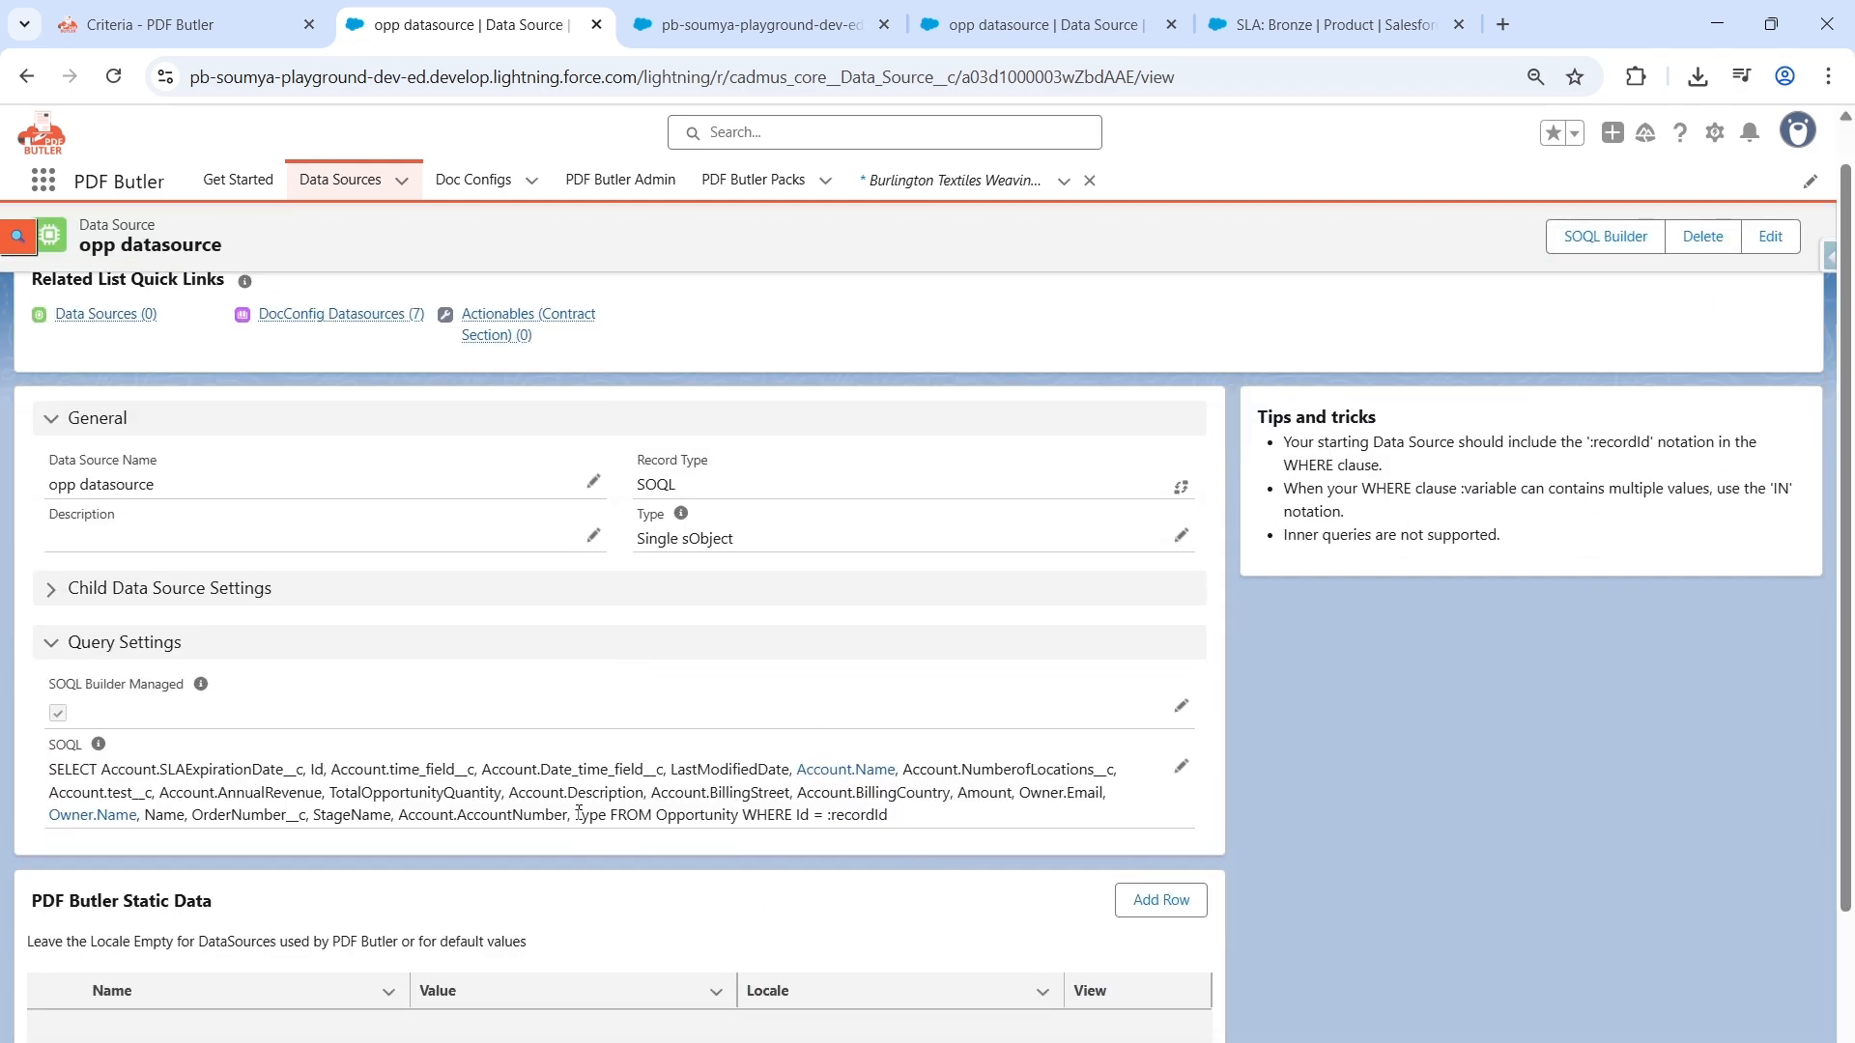
{"action": "left_click_drag", "start_coordinate": [576, 817], "coordinate": [607, 818]}
Step: In the Criteria to Config Type Demo doc config, review the opp datasource and Has Bronze SLA data source entries
{"action": "left_click", "coordinate": [778, 10]}
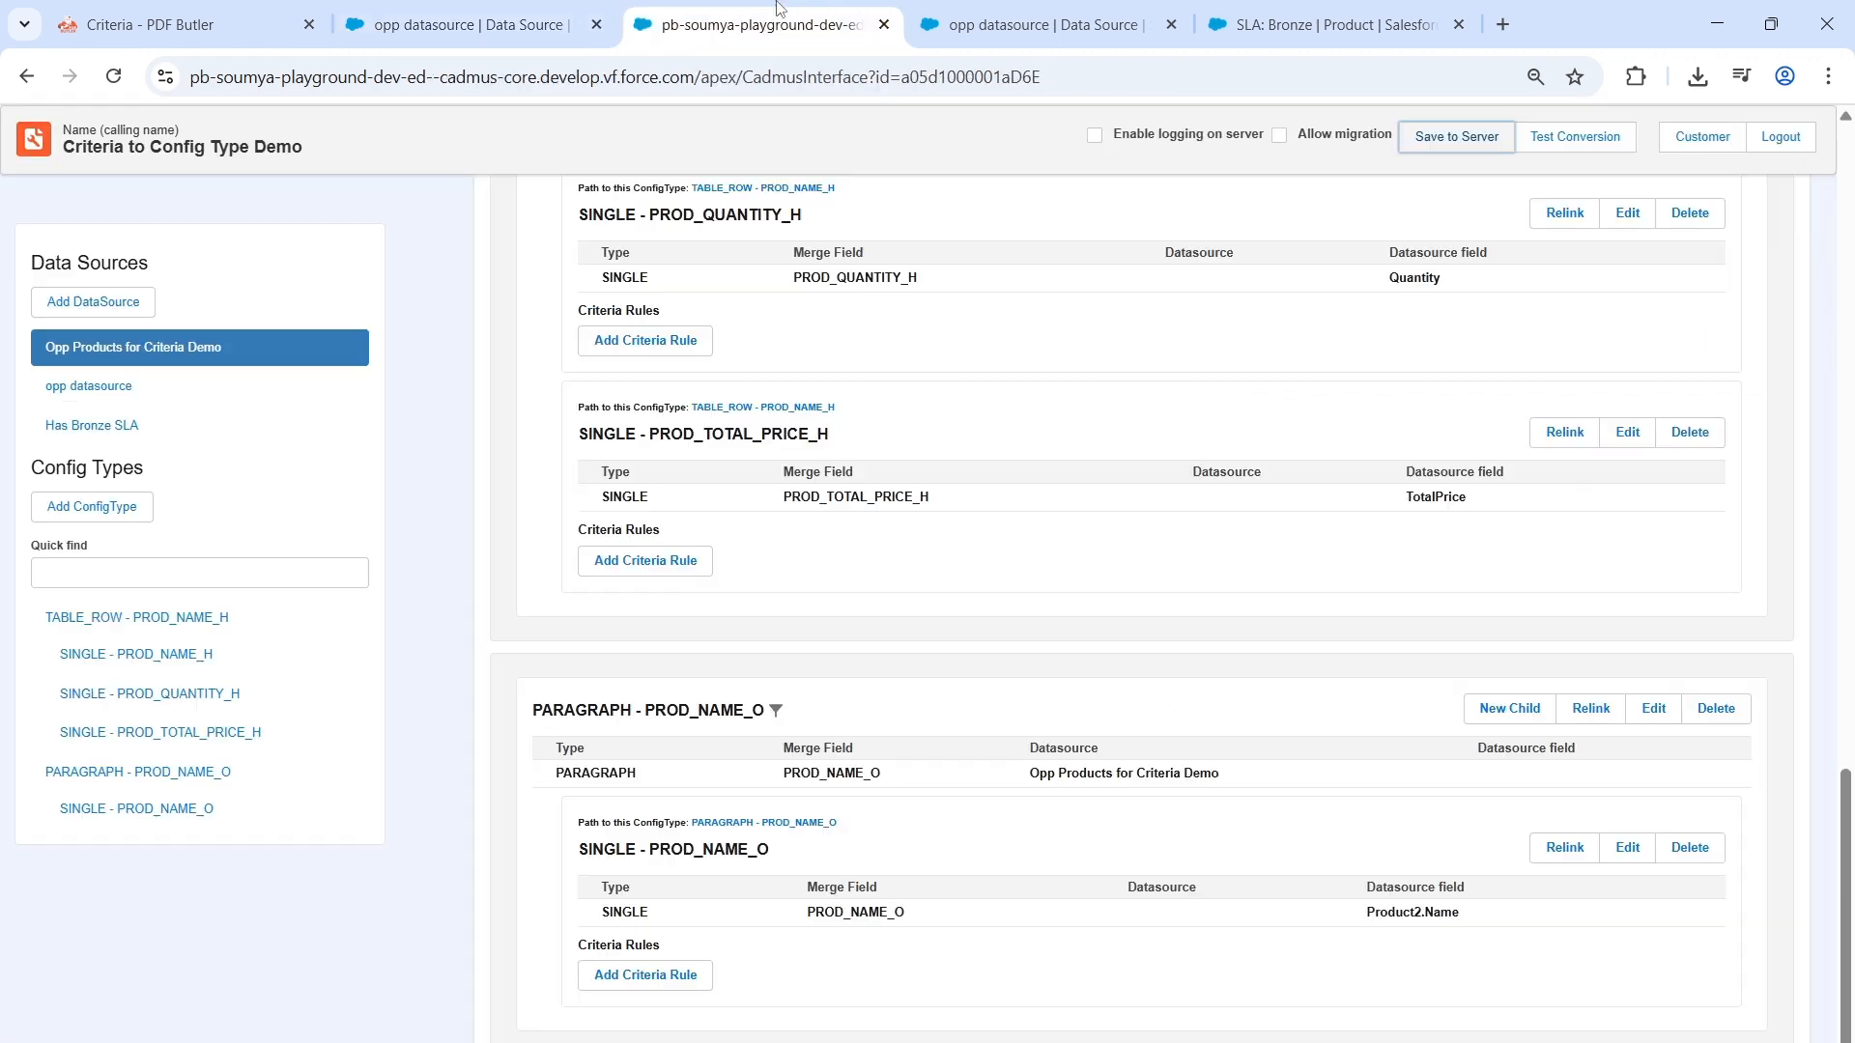
{"action": "left_click", "coordinate": [58, 389]}
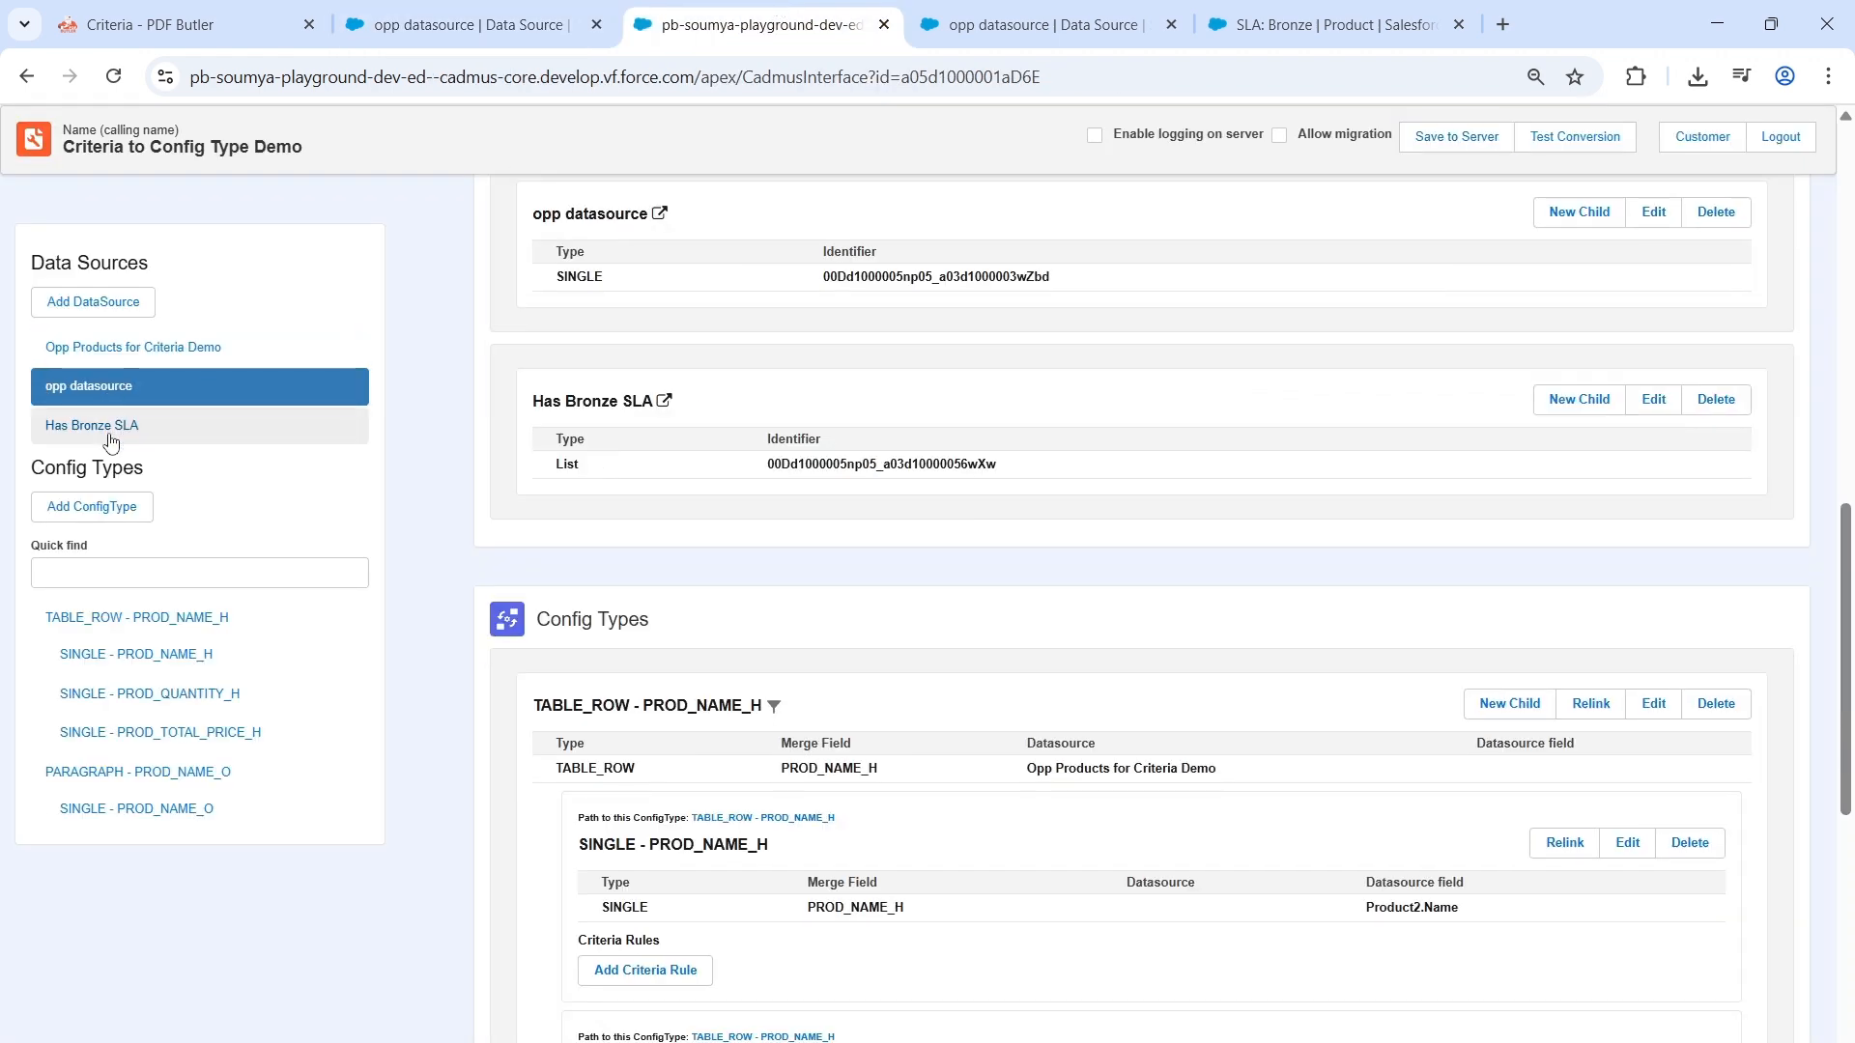
{"action": "left_click", "coordinate": [109, 442]}
{"action": "scroll", "coordinate": [670, 574], "scroll_direction": "down", "scroll_amount": 3}
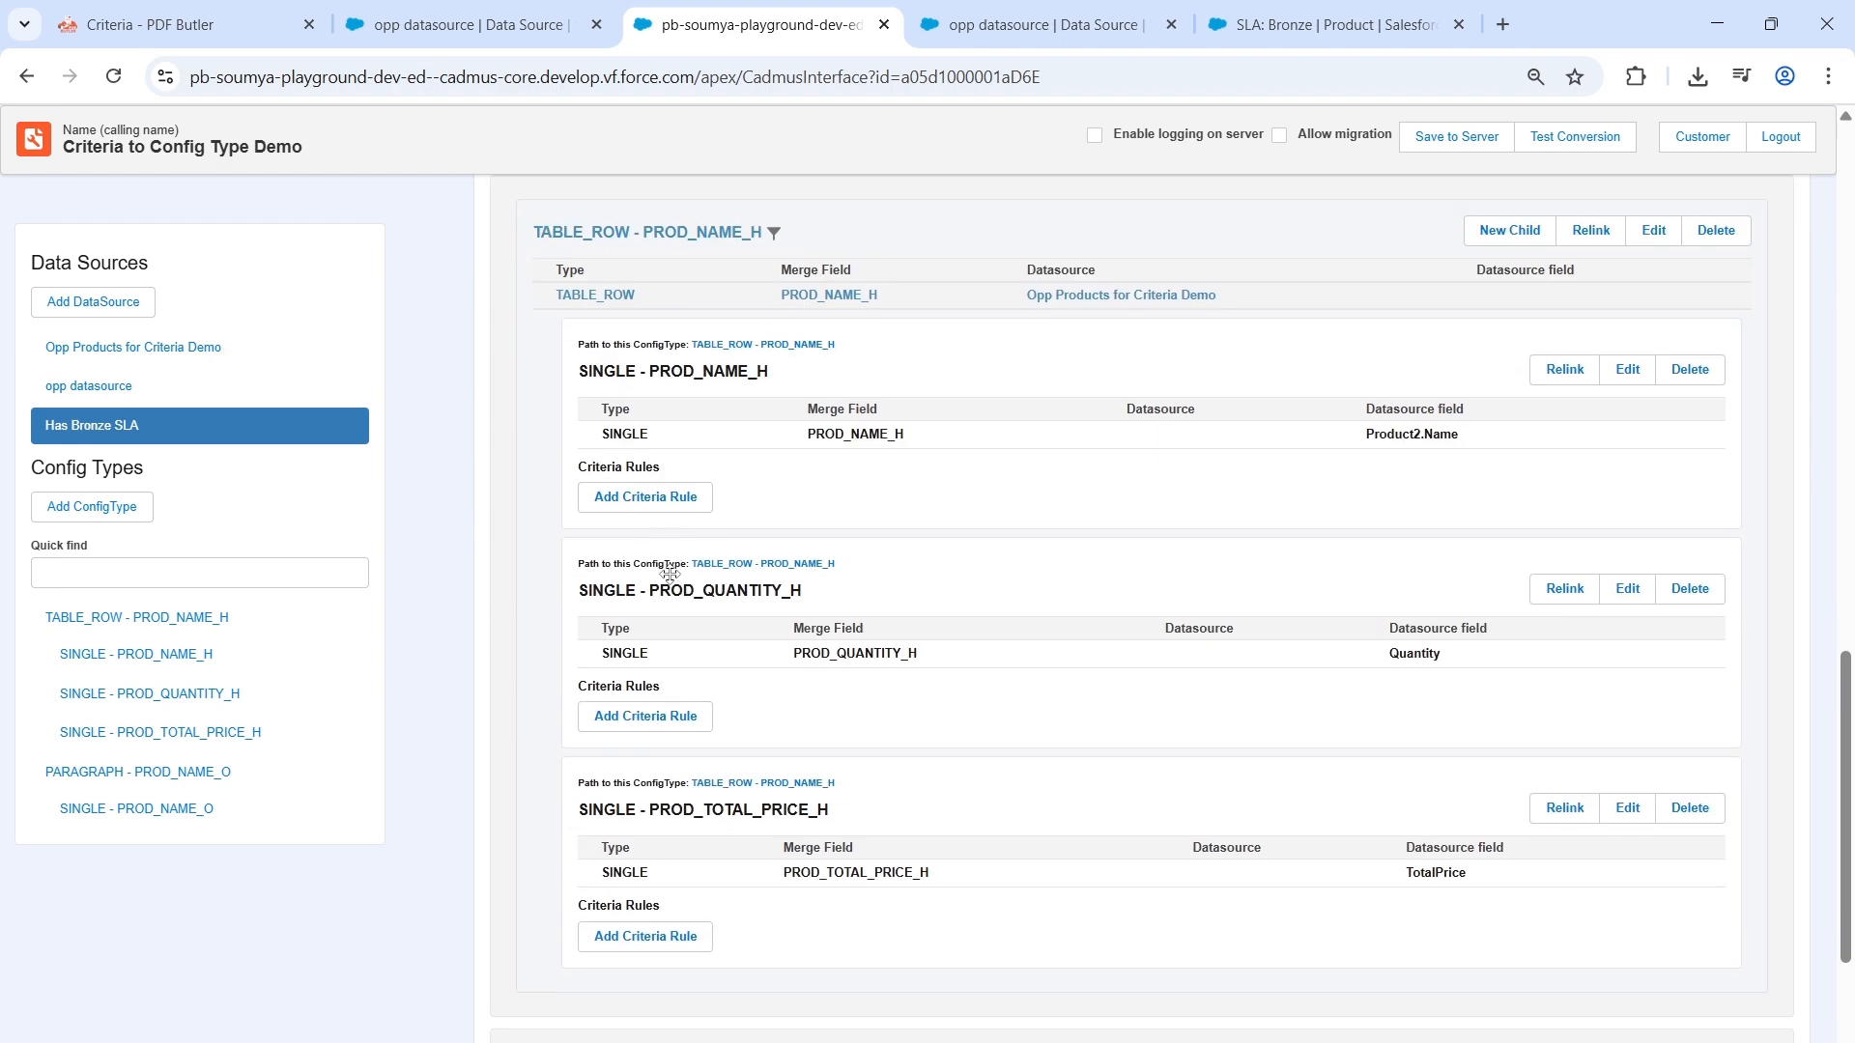
{"action": "scroll", "coordinate": [670, 574], "scroll_direction": "down", "scroll_amount": 3}
Step: Start a TABLE config type with datasource Has Bronze SLA, merge field SHOWDISCOUNT and Remove Mergefield Action CONTAINING PARAGRAPH
{"action": "left_click", "coordinate": [115, 506]}
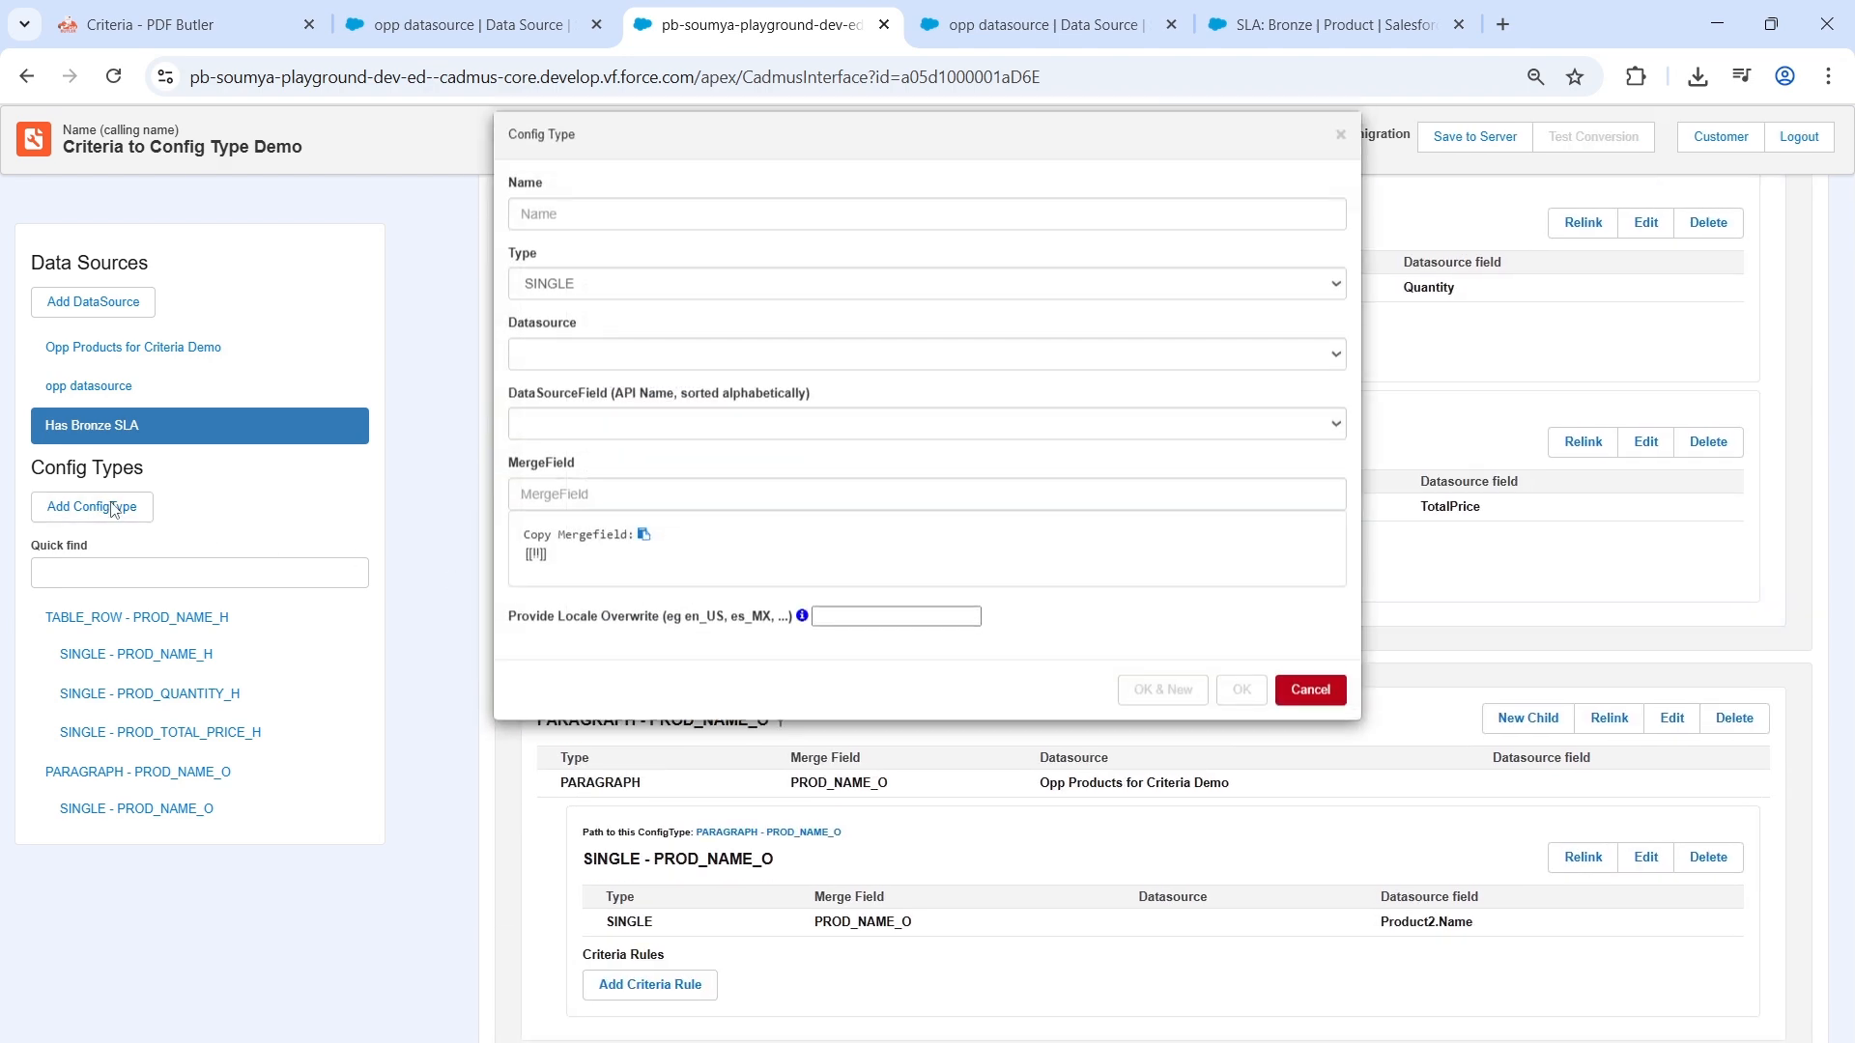
{"action": "left_click", "coordinate": [599, 307]}
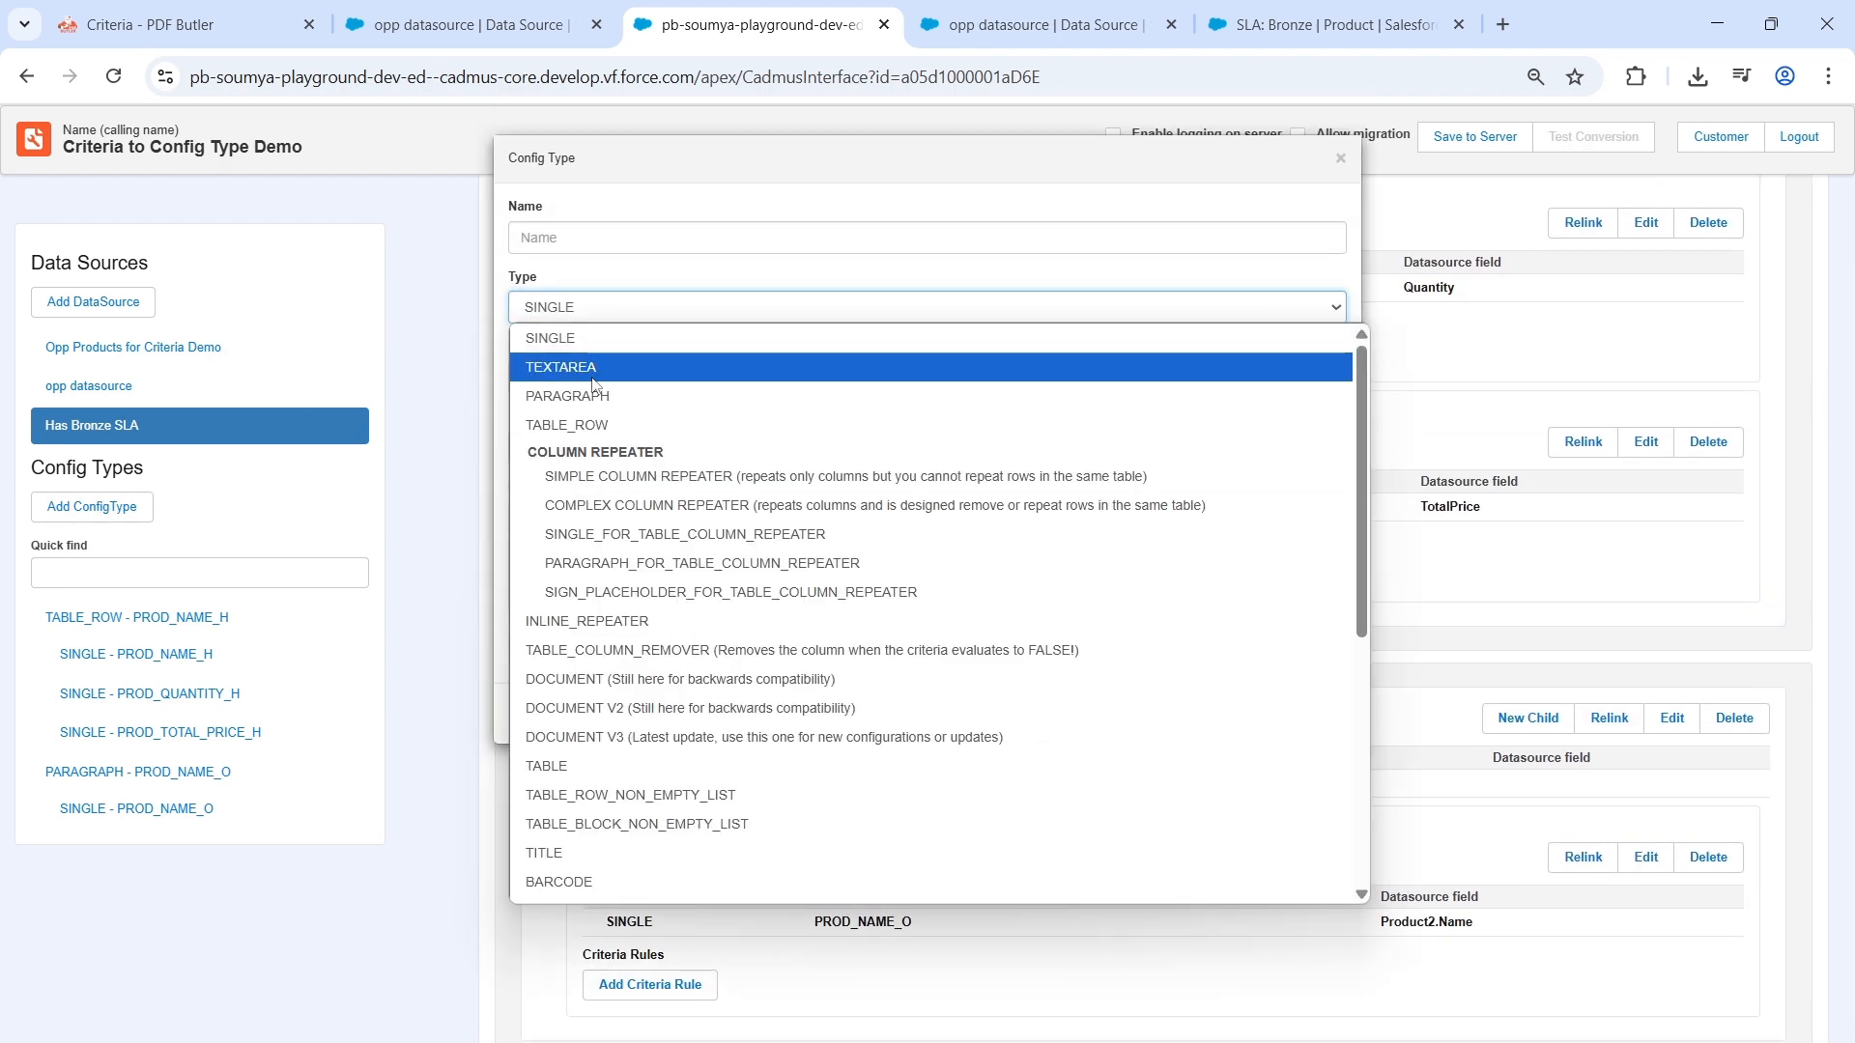
{"action": "left_click", "coordinate": [591, 766]}
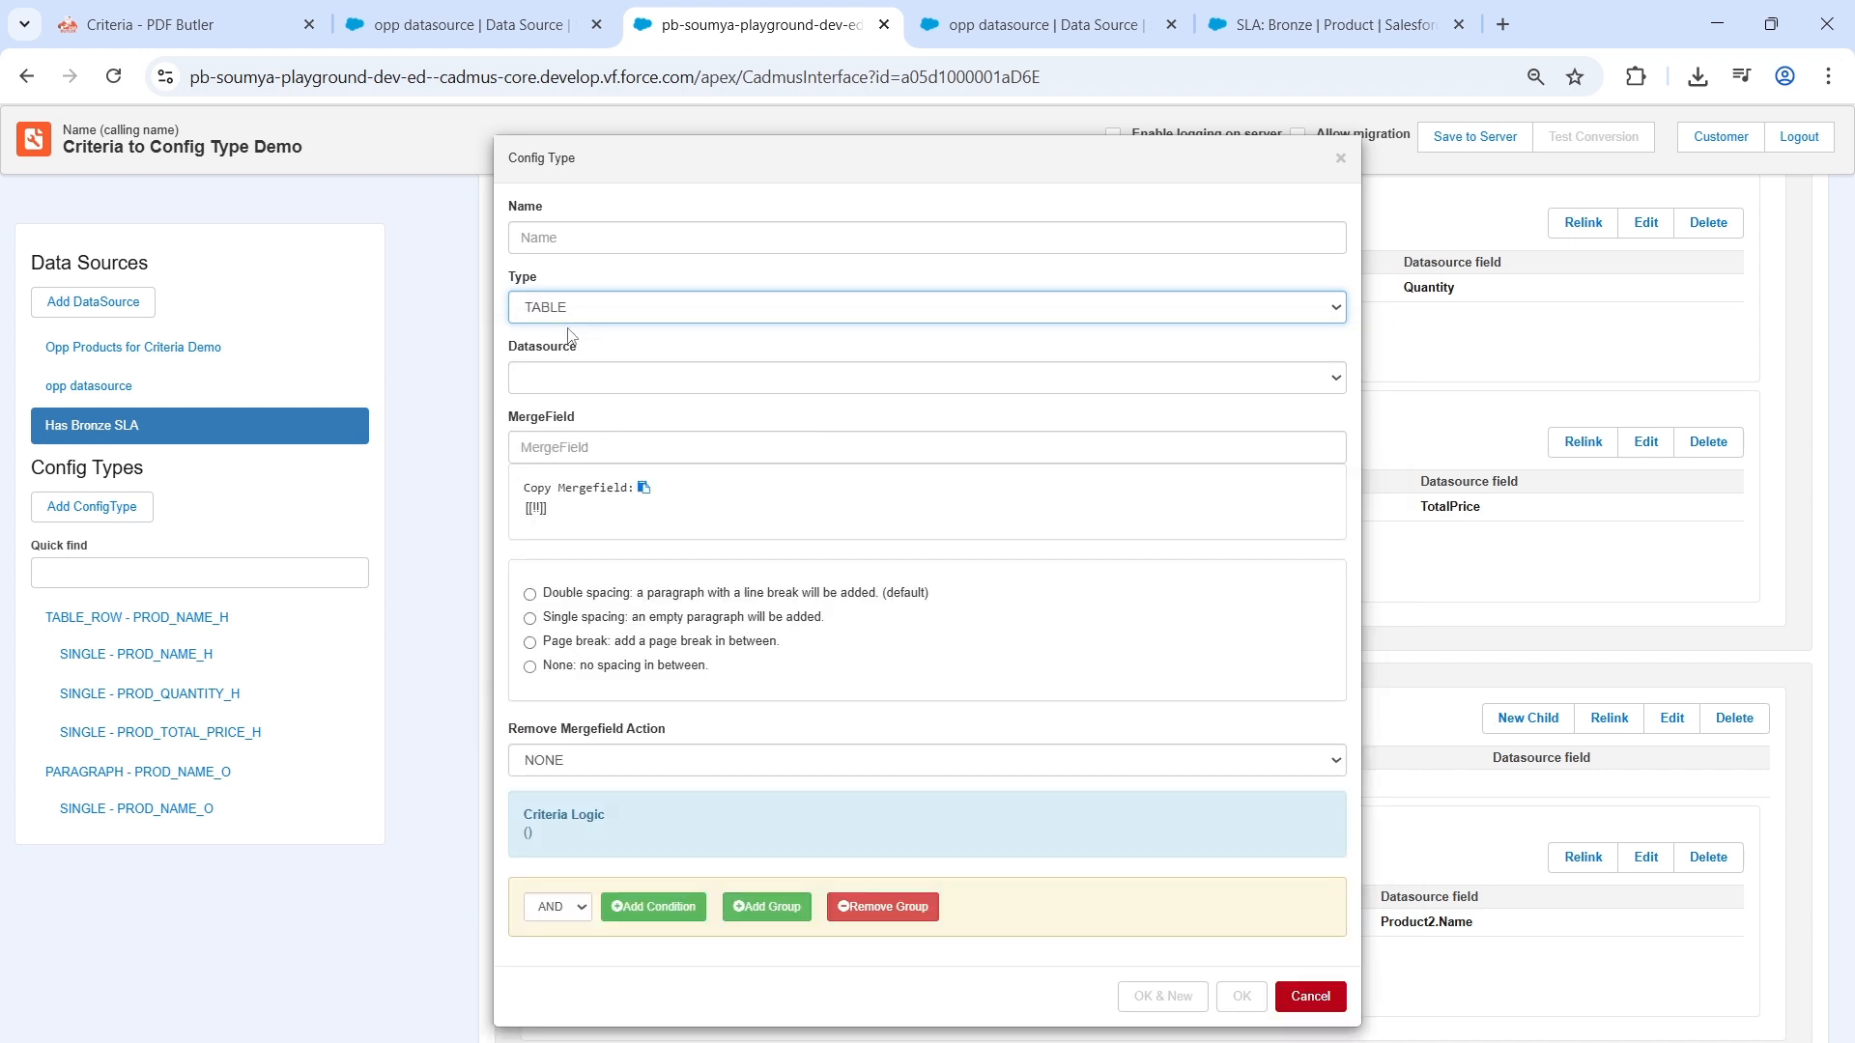
{"action": "left_click", "coordinate": [565, 380]}
{"action": "left_click", "coordinate": [572, 468]}
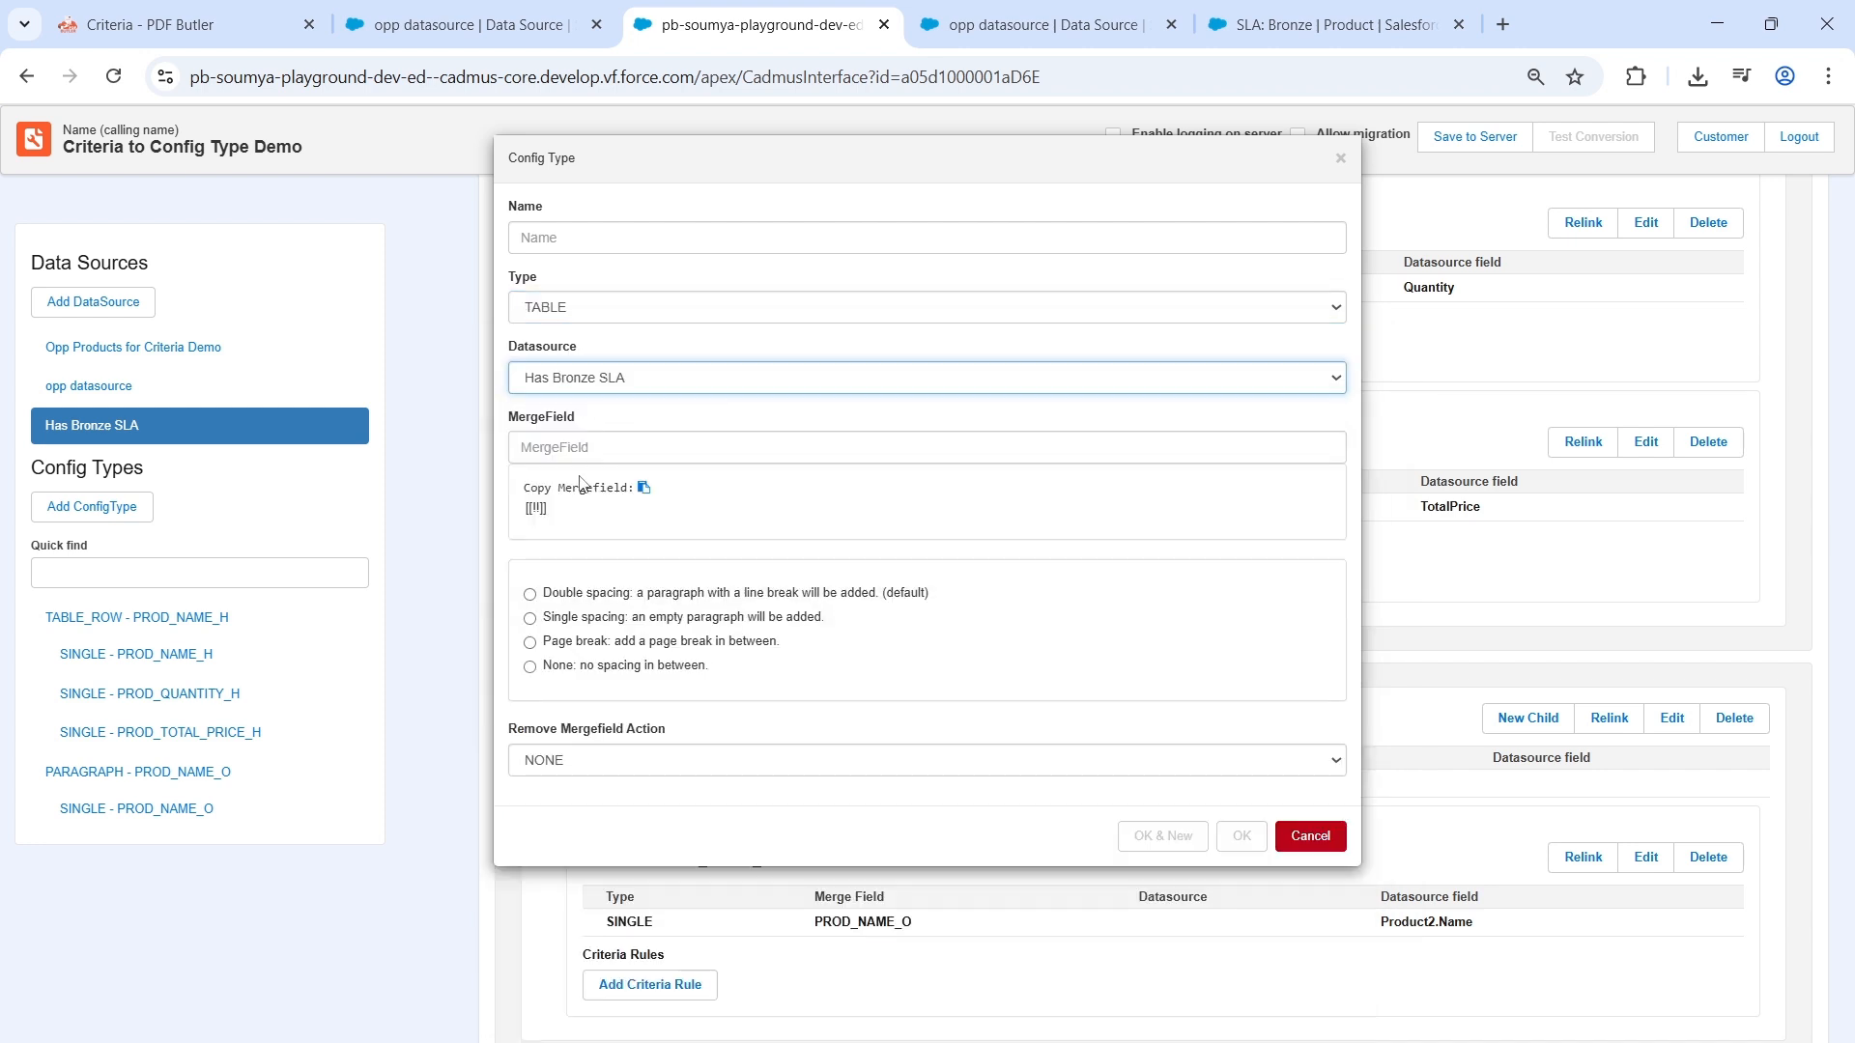
{"action": "left_click", "coordinate": [548, 450]}
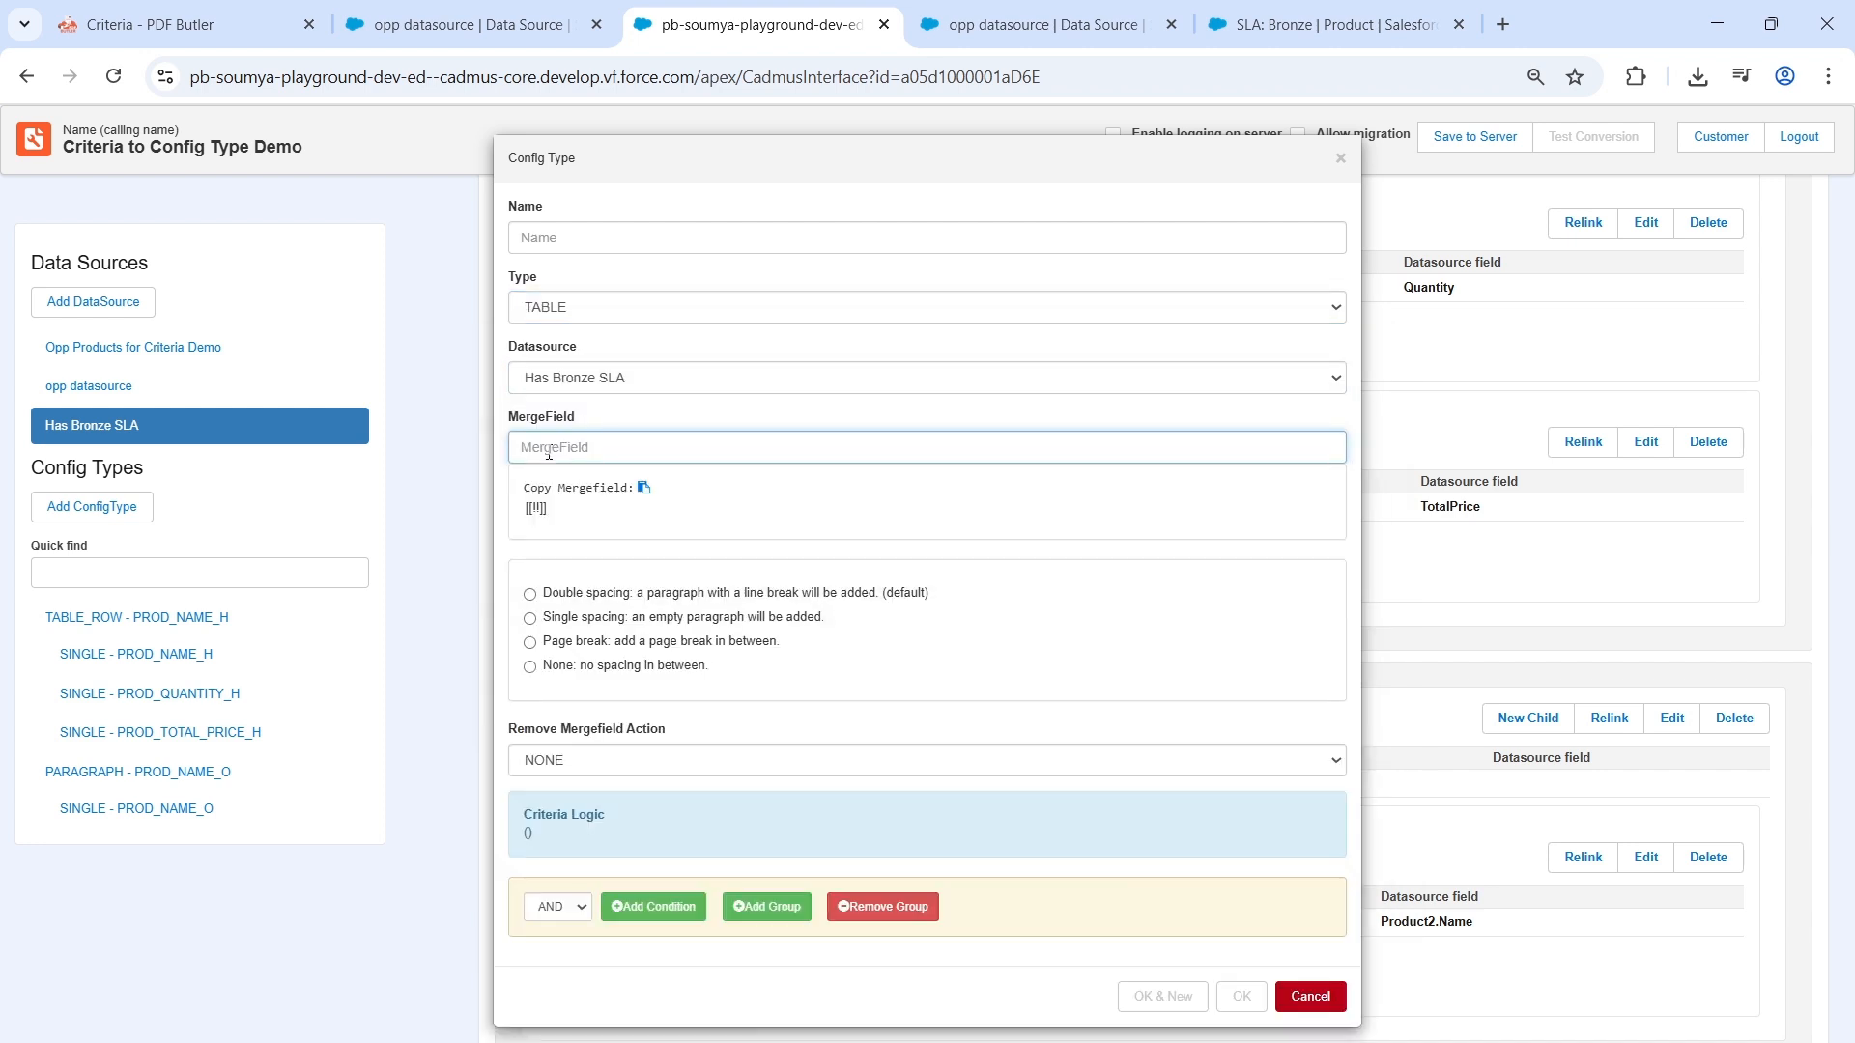
{"action": "type", "text": "sho"}
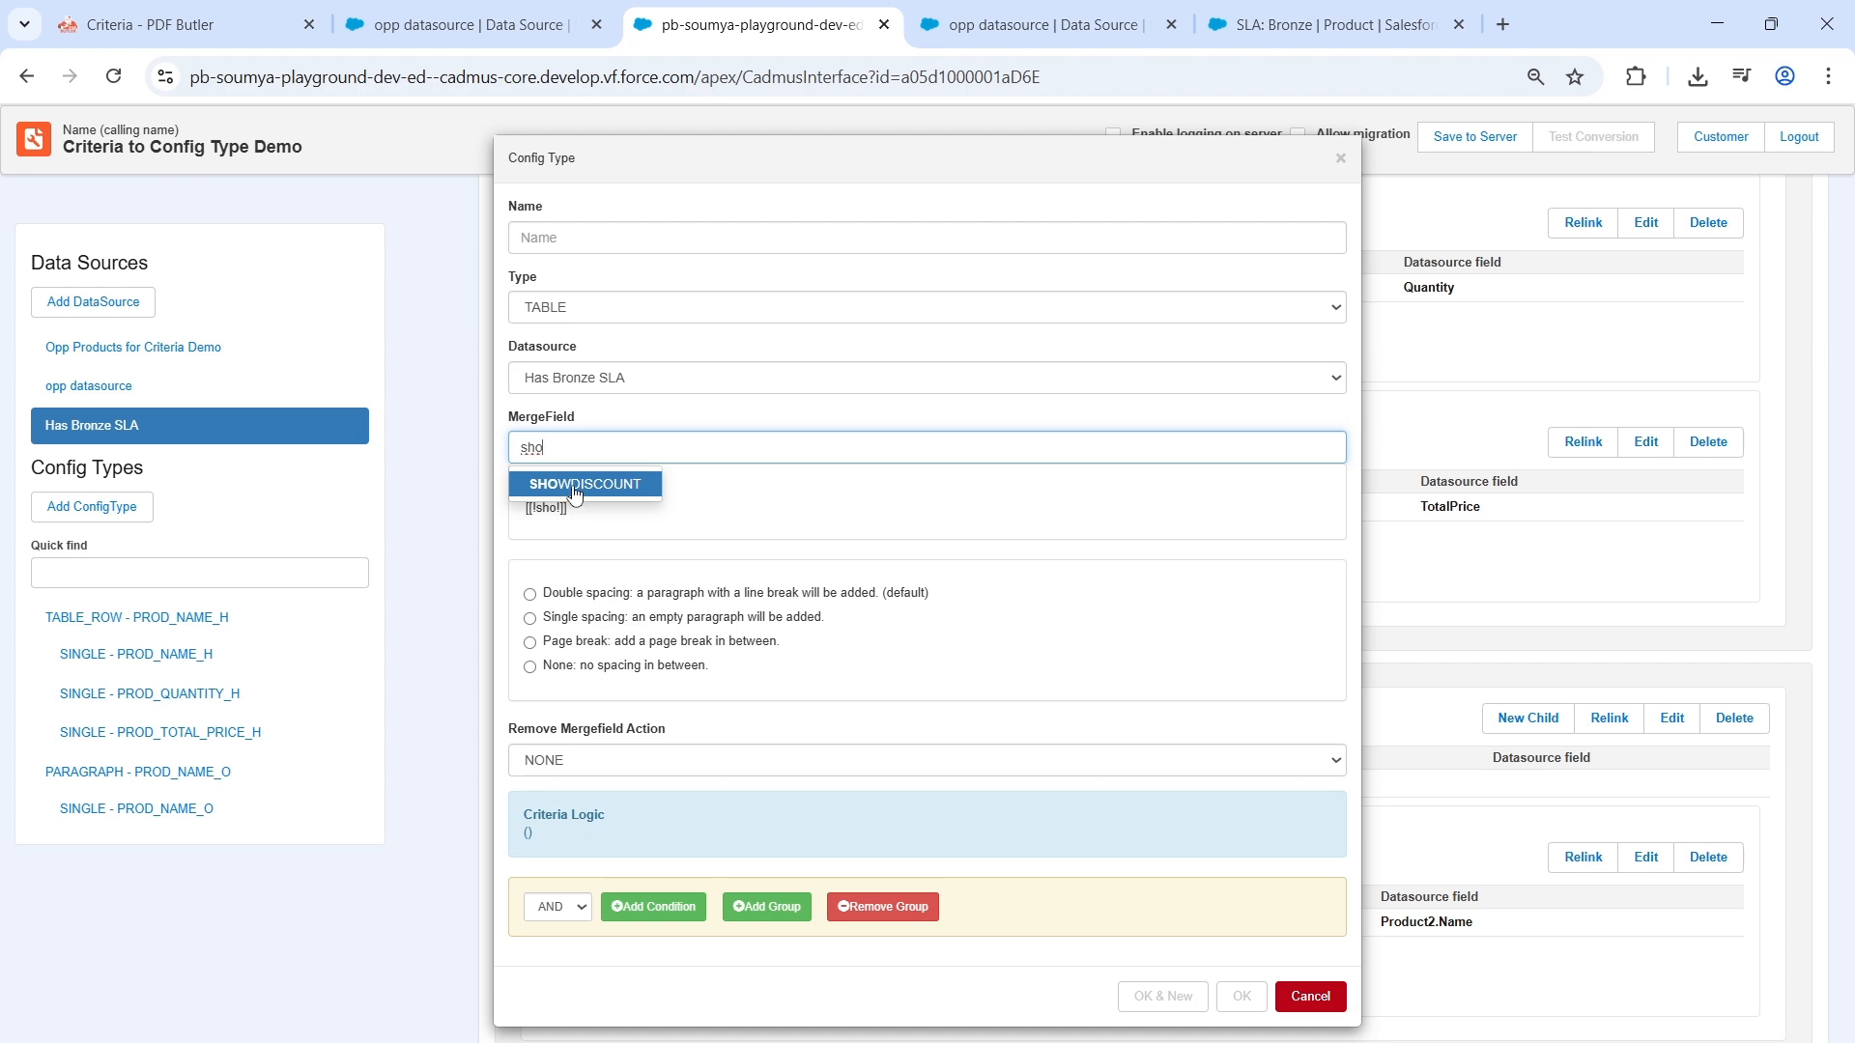
{"action": "left_click", "coordinate": [581, 485]}
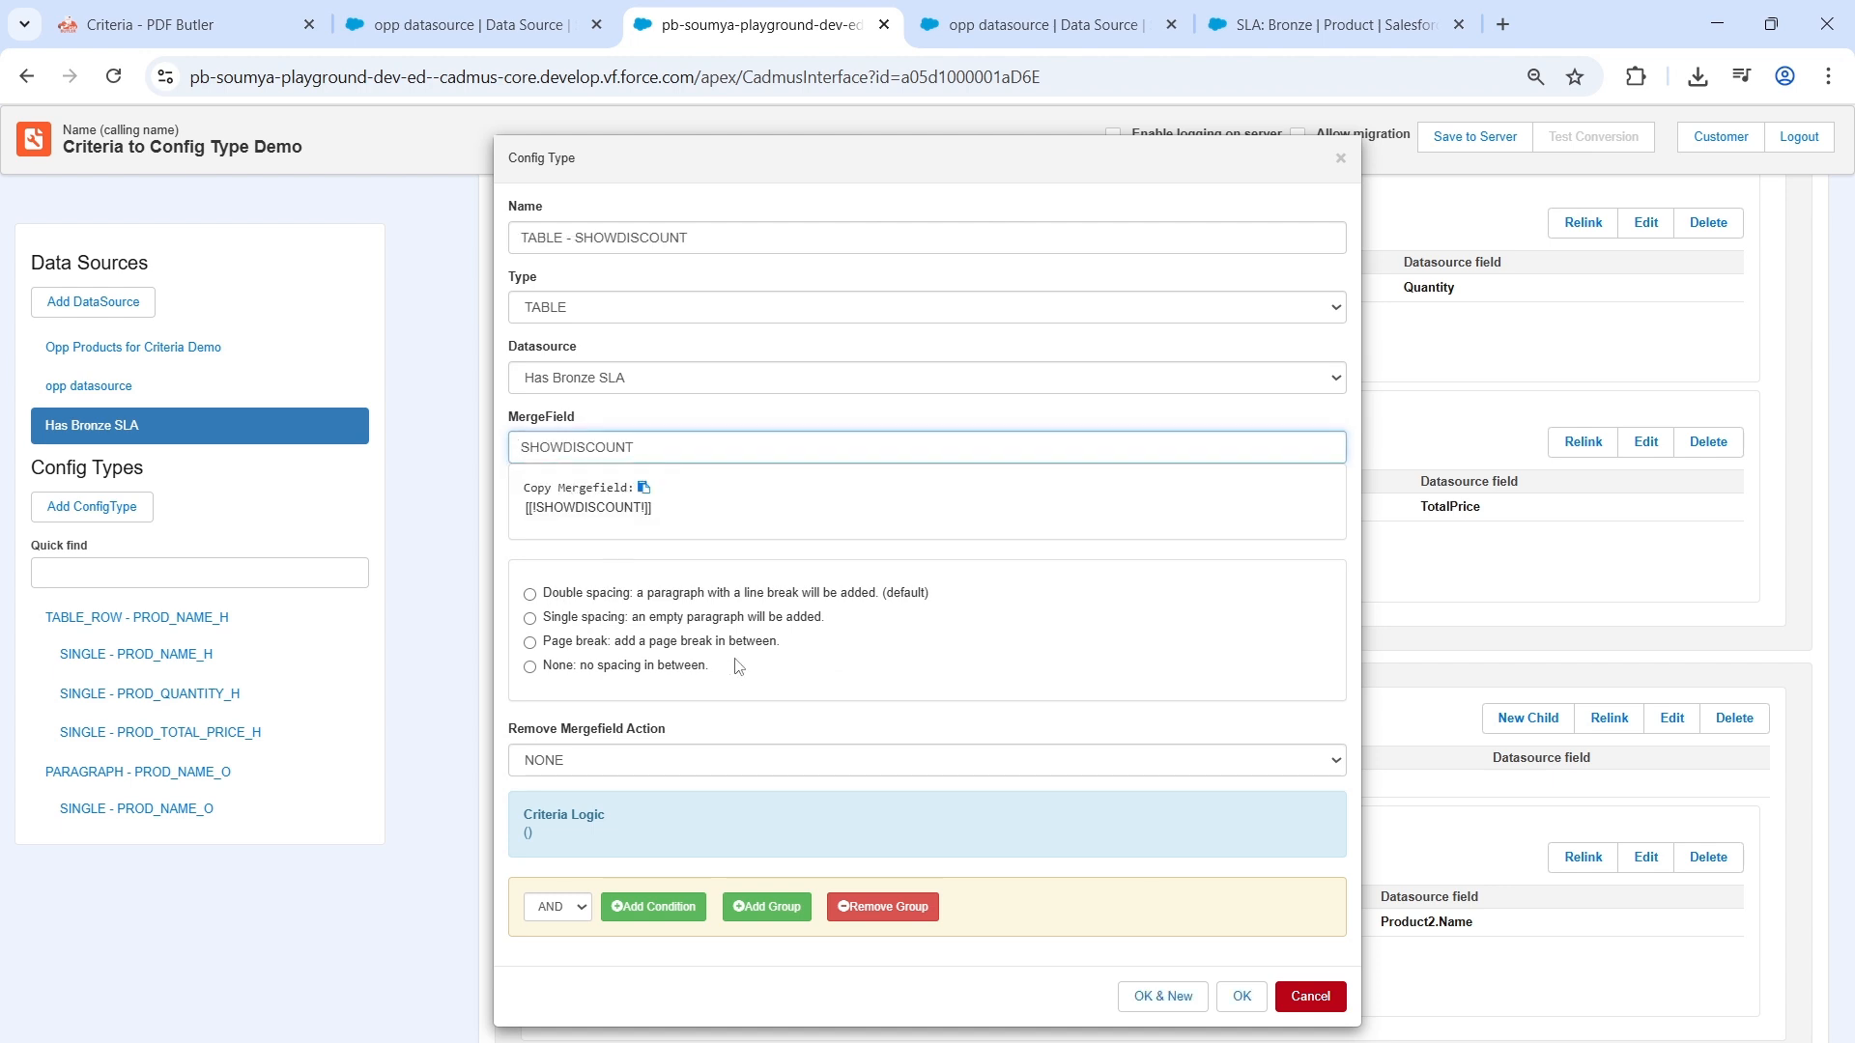
{"action": "left_click", "coordinate": [645, 760]}
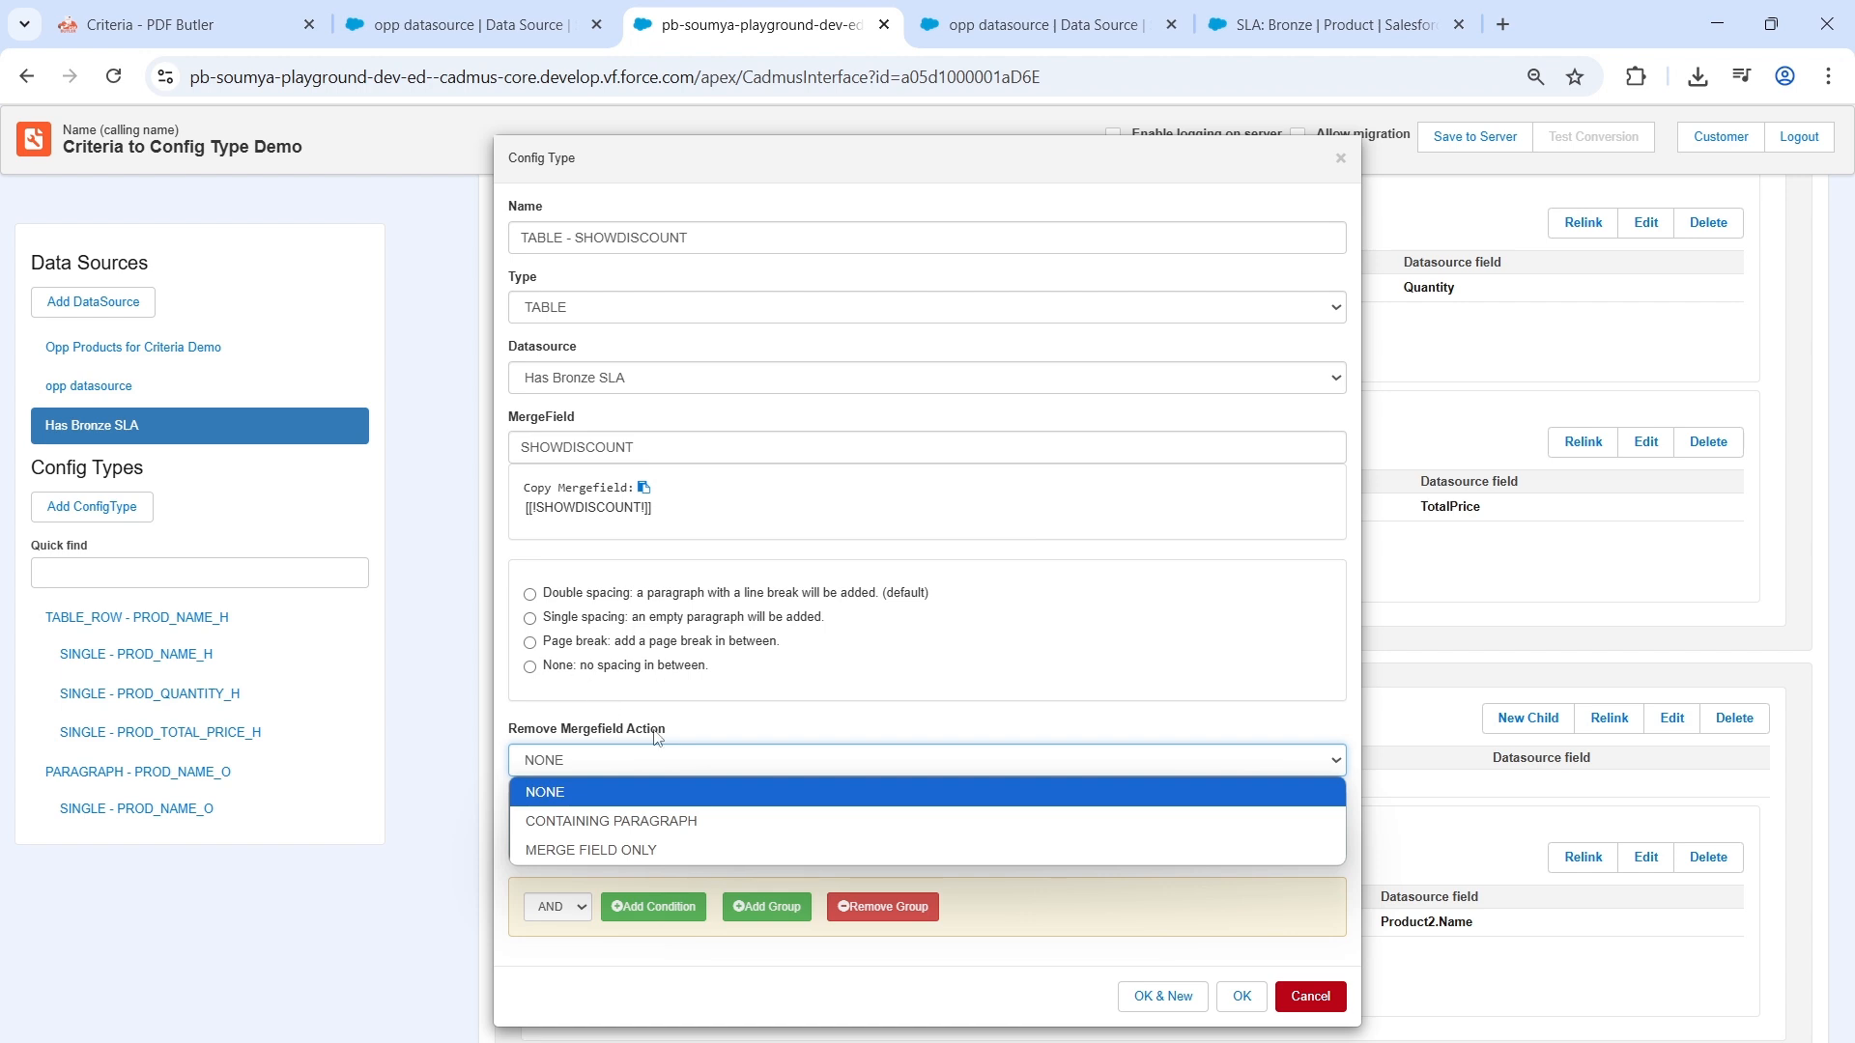
{"action": "left_click", "coordinate": [637, 824]}
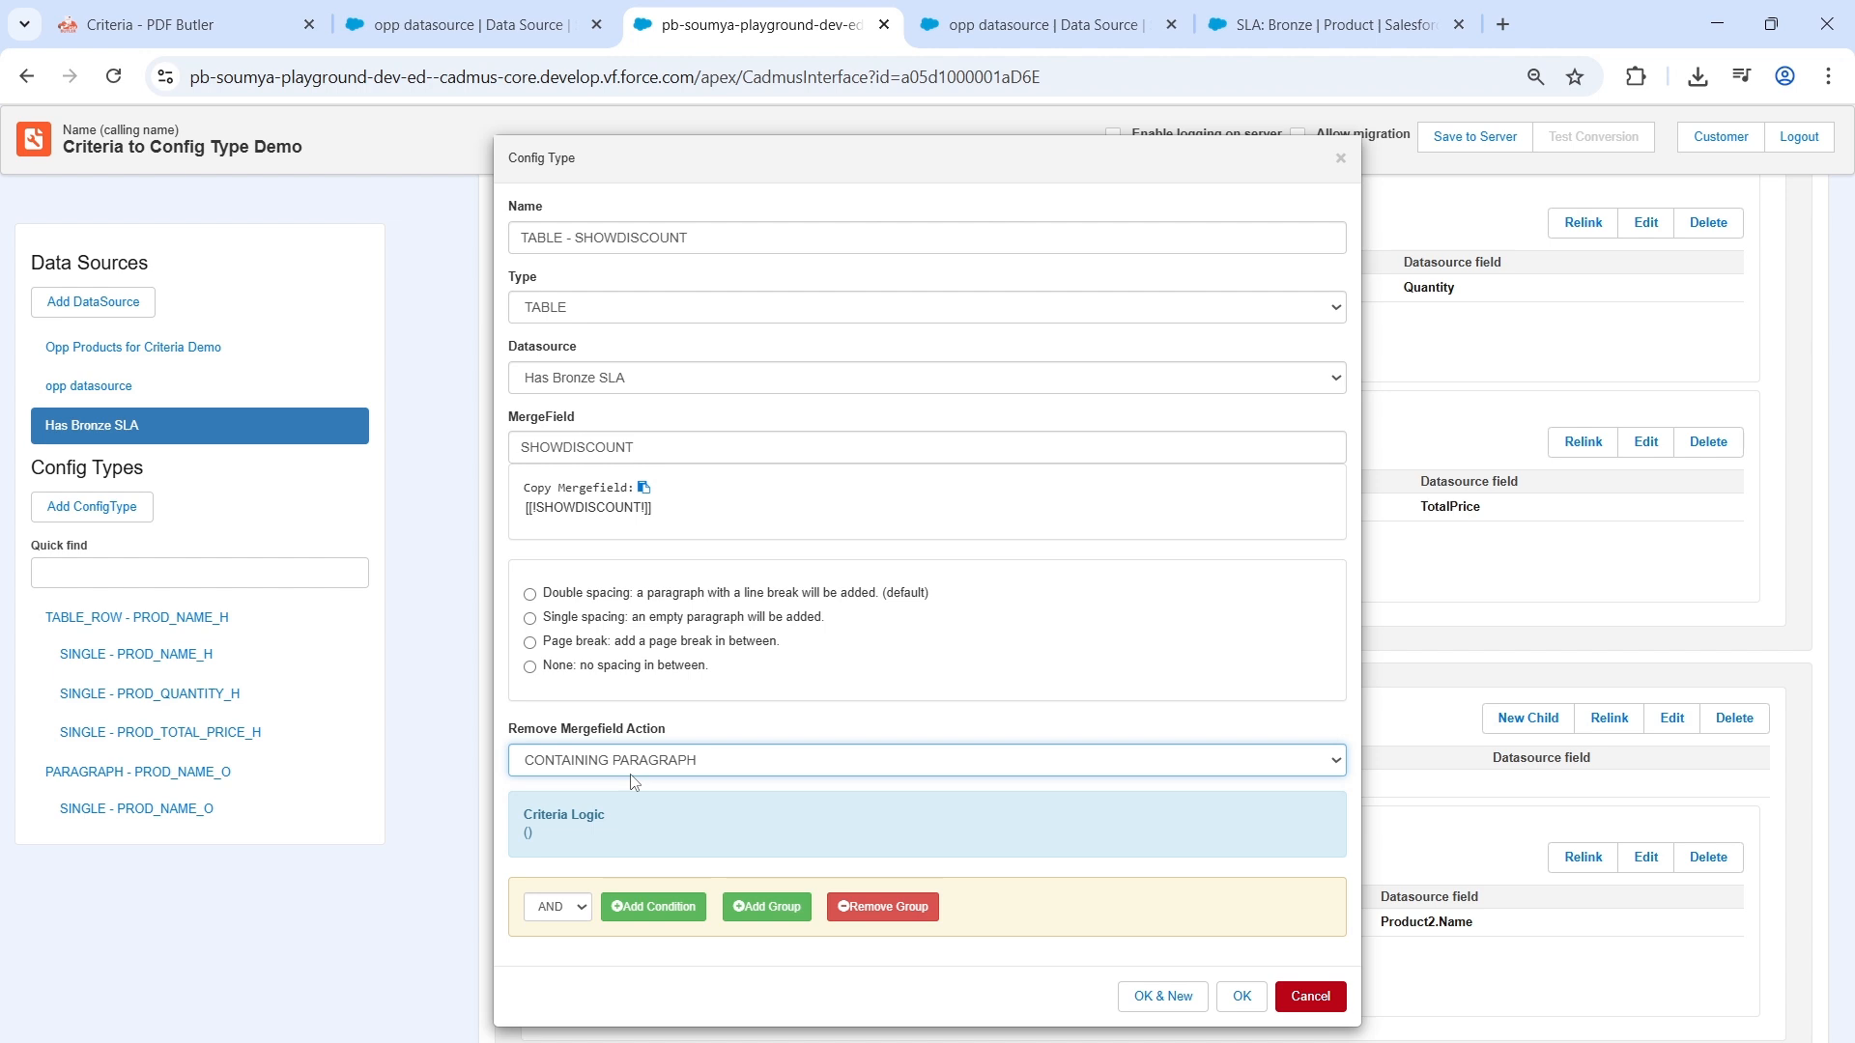
Step: Add the condition Type = New Customer to the TABLE config type's criteria
{"action": "left_click", "coordinate": [667, 905]}
{"action": "left_click", "coordinate": [662, 955]}
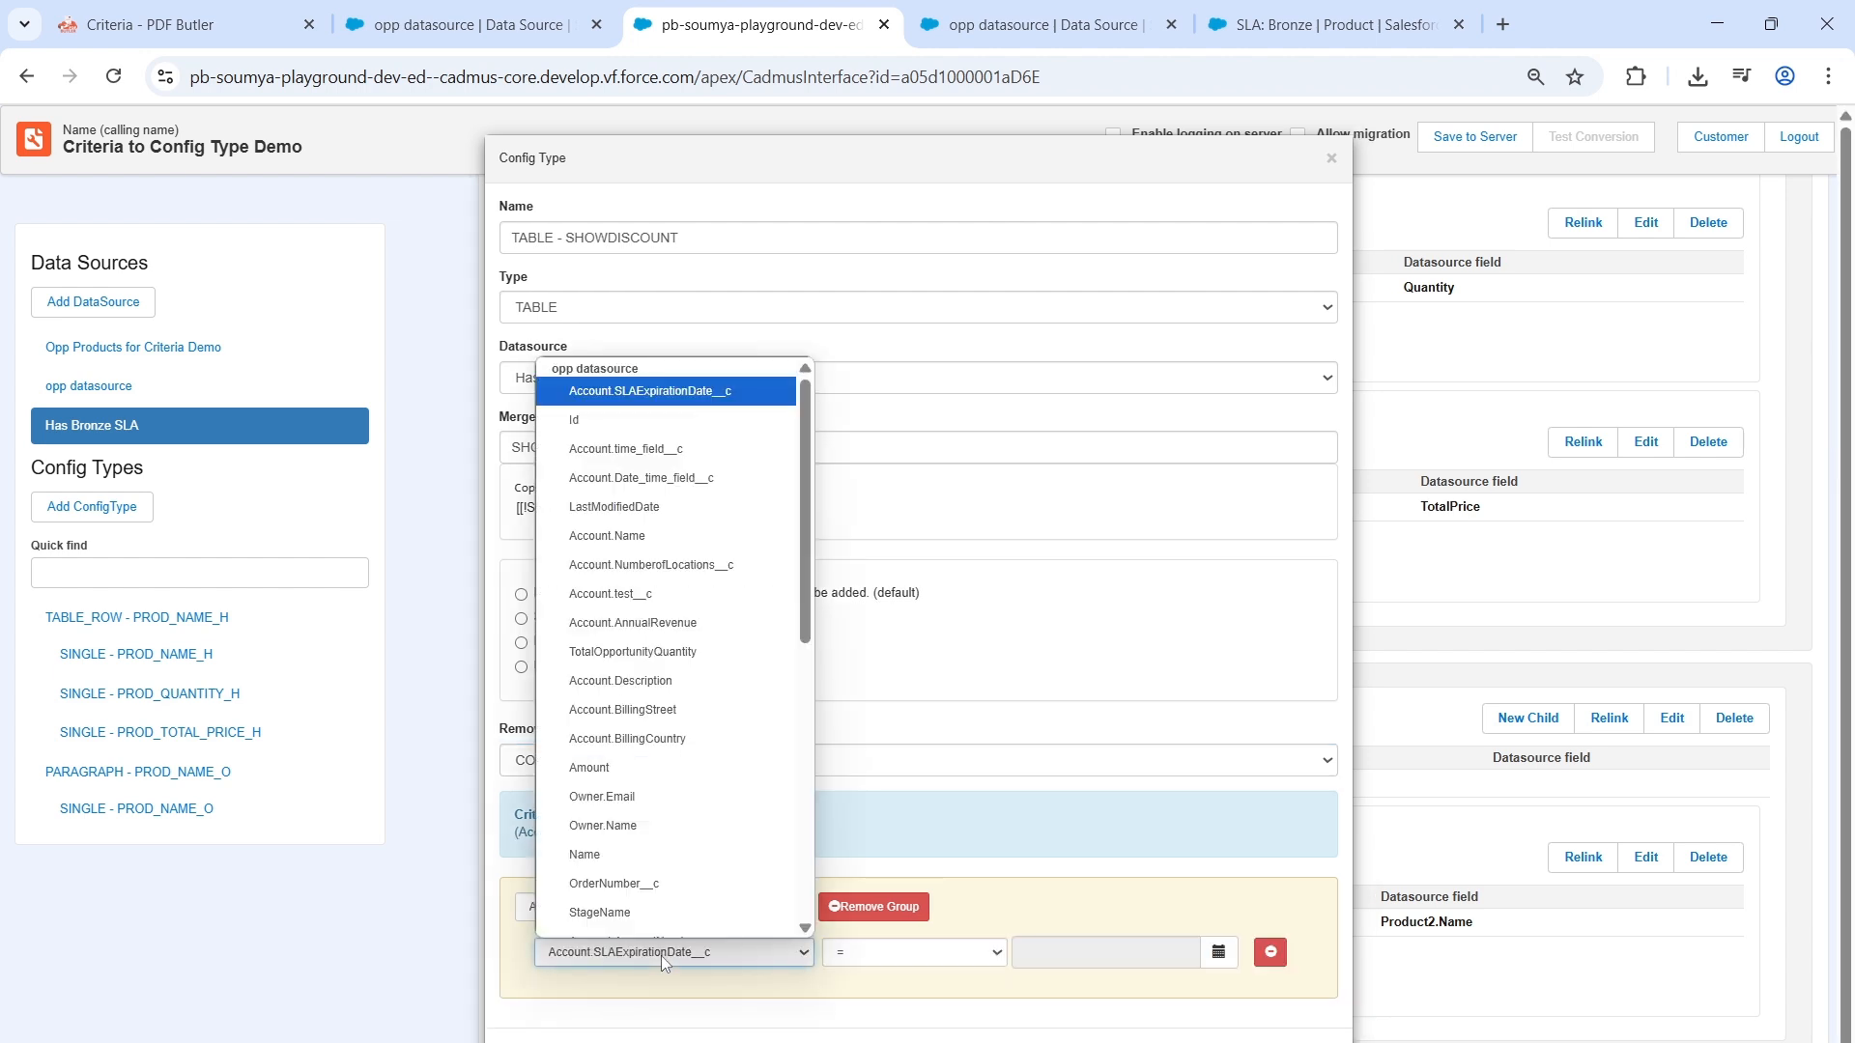
{"action": "key", "text": "t"}
{"action": "scroll", "coordinate": [657, 691], "scroll_direction": "down", "scroll_amount": 2}
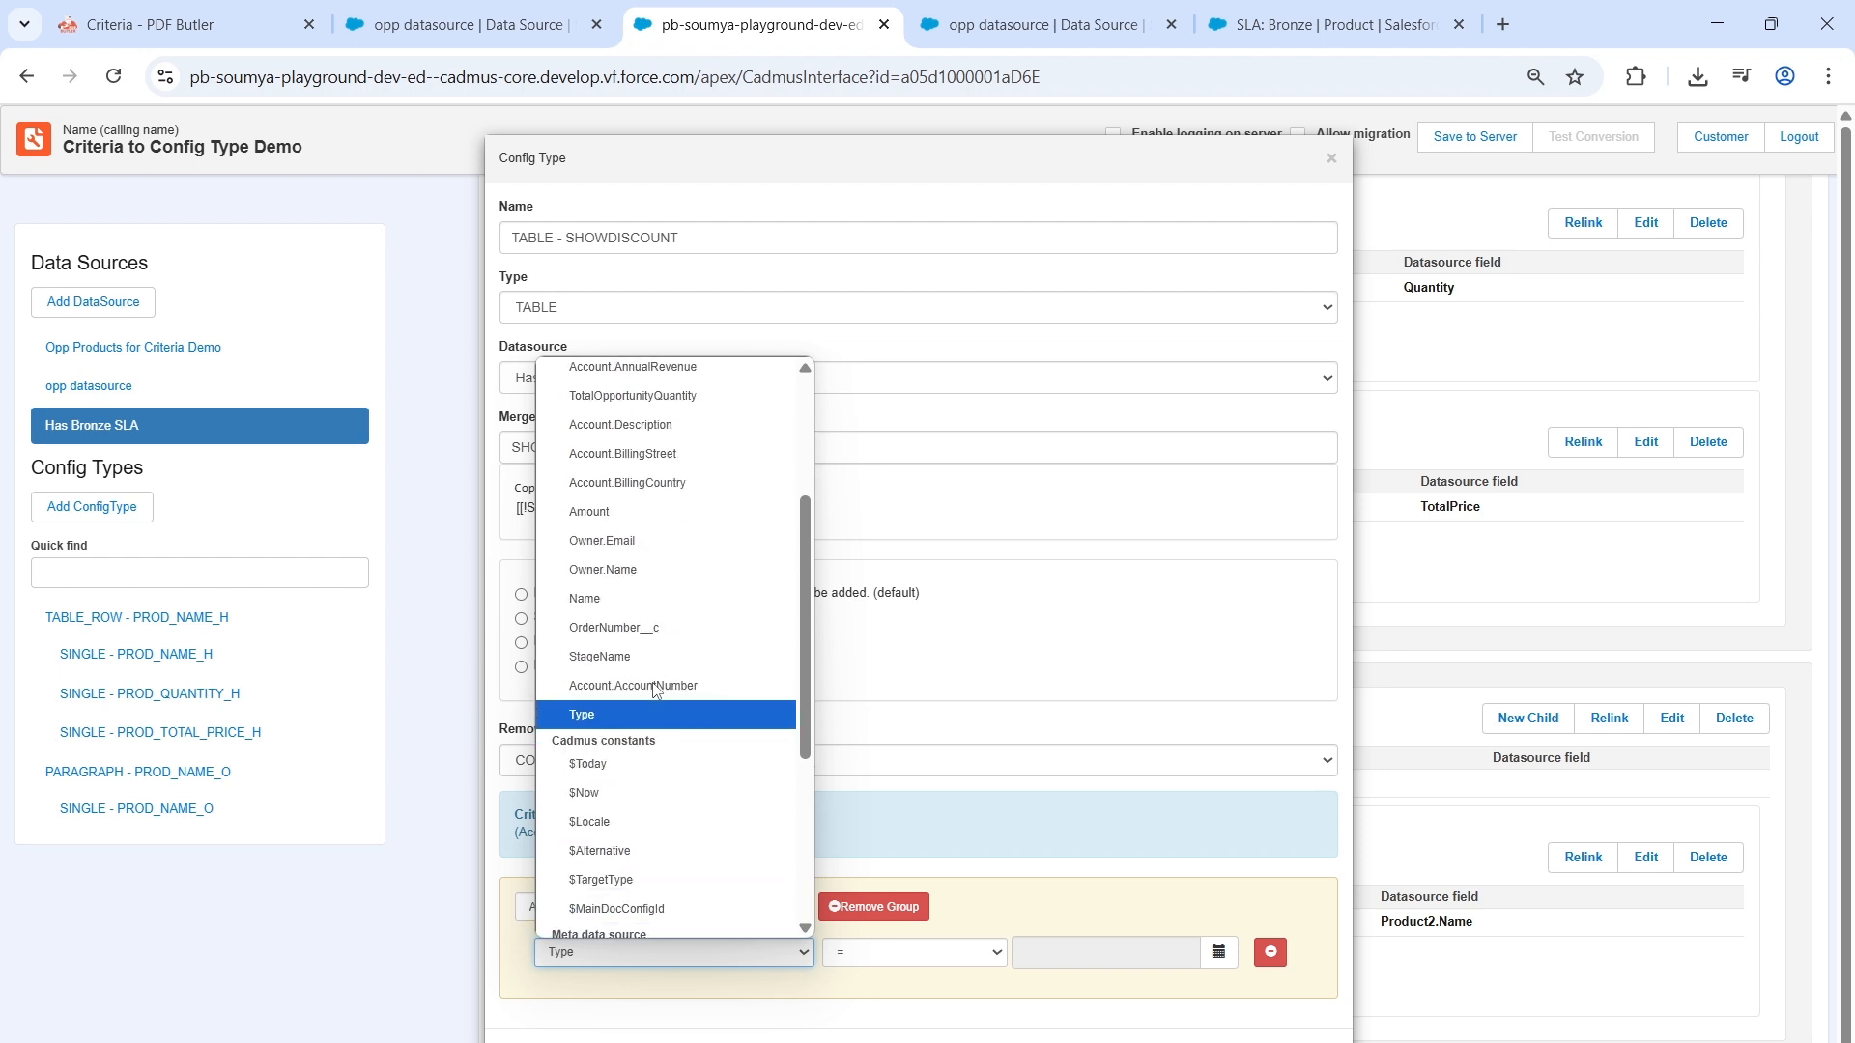
{"action": "left_click", "coordinate": [612, 716]}
{"action": "left_click", "coordinate": [1095, 951]}
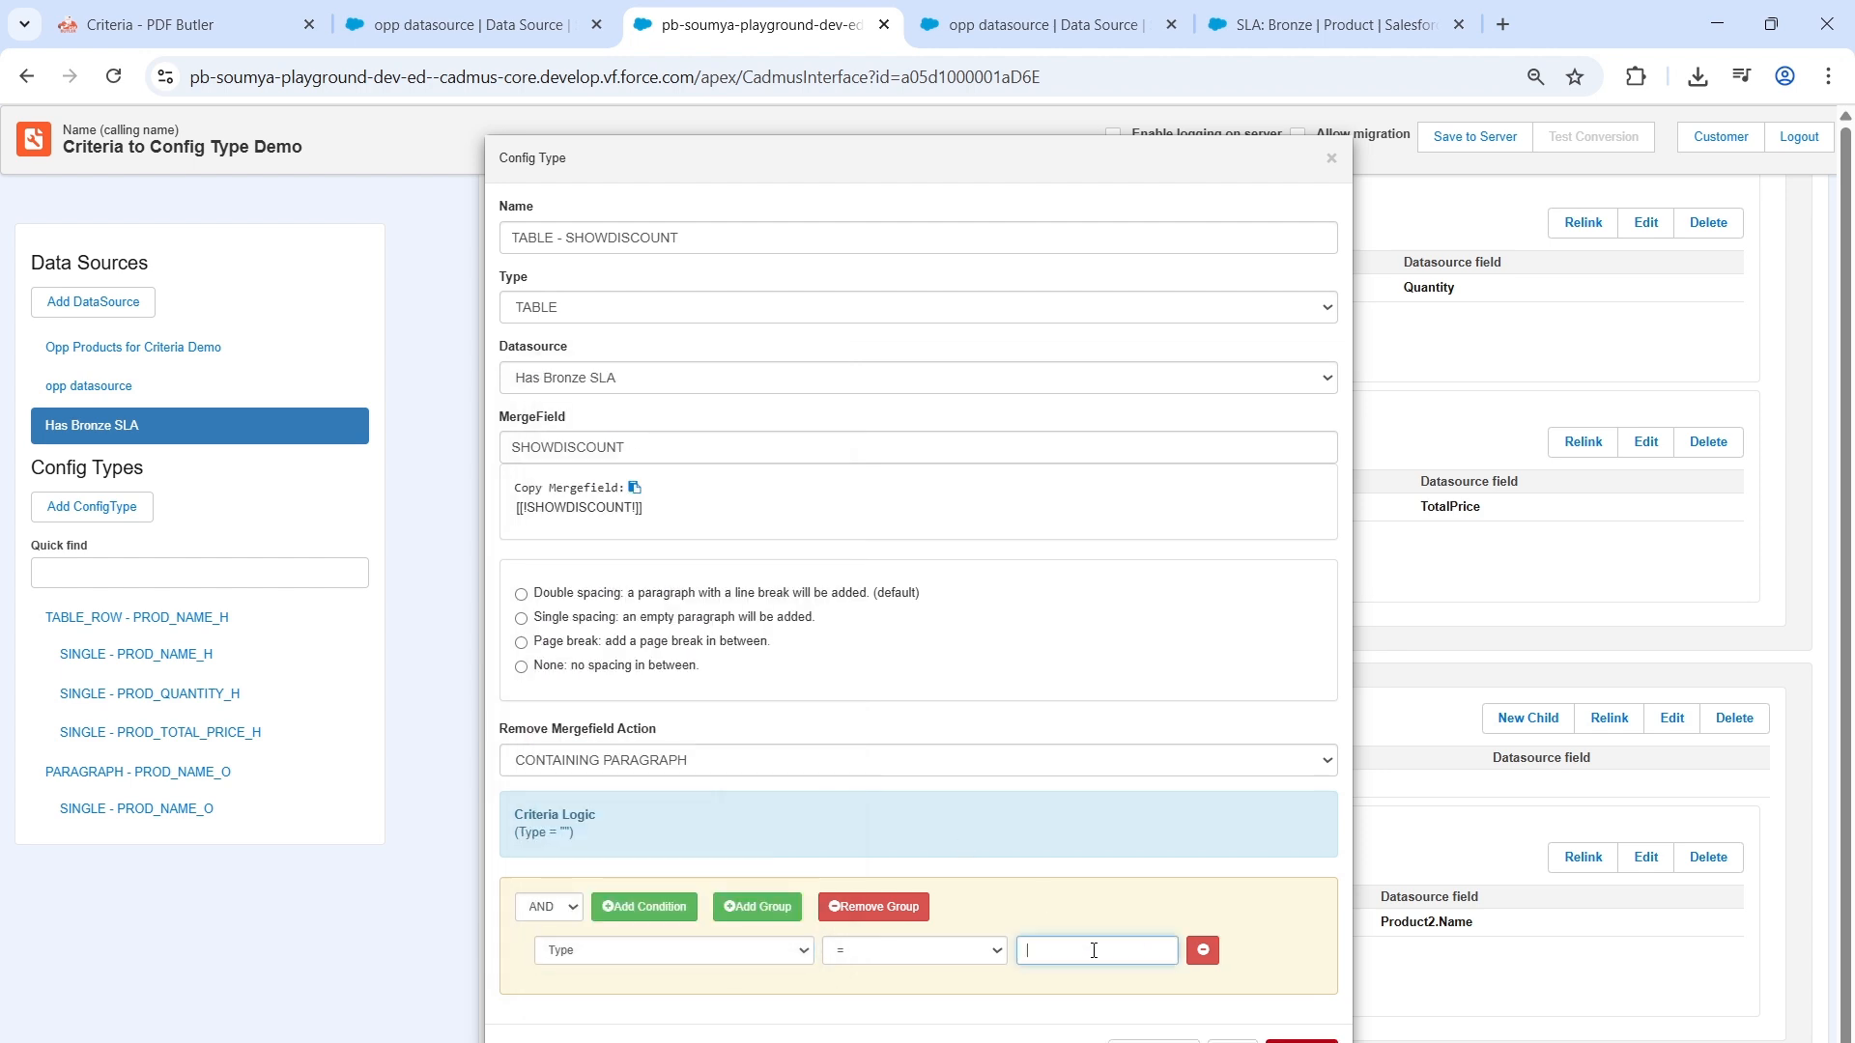
{"action": "type", "text": "New Customer"}
Step: Add a second AND condition to the TABLE config type's criteria: HasBronzeSLA > 0
{"action": "left_click", "coordinate": [644, 906]}
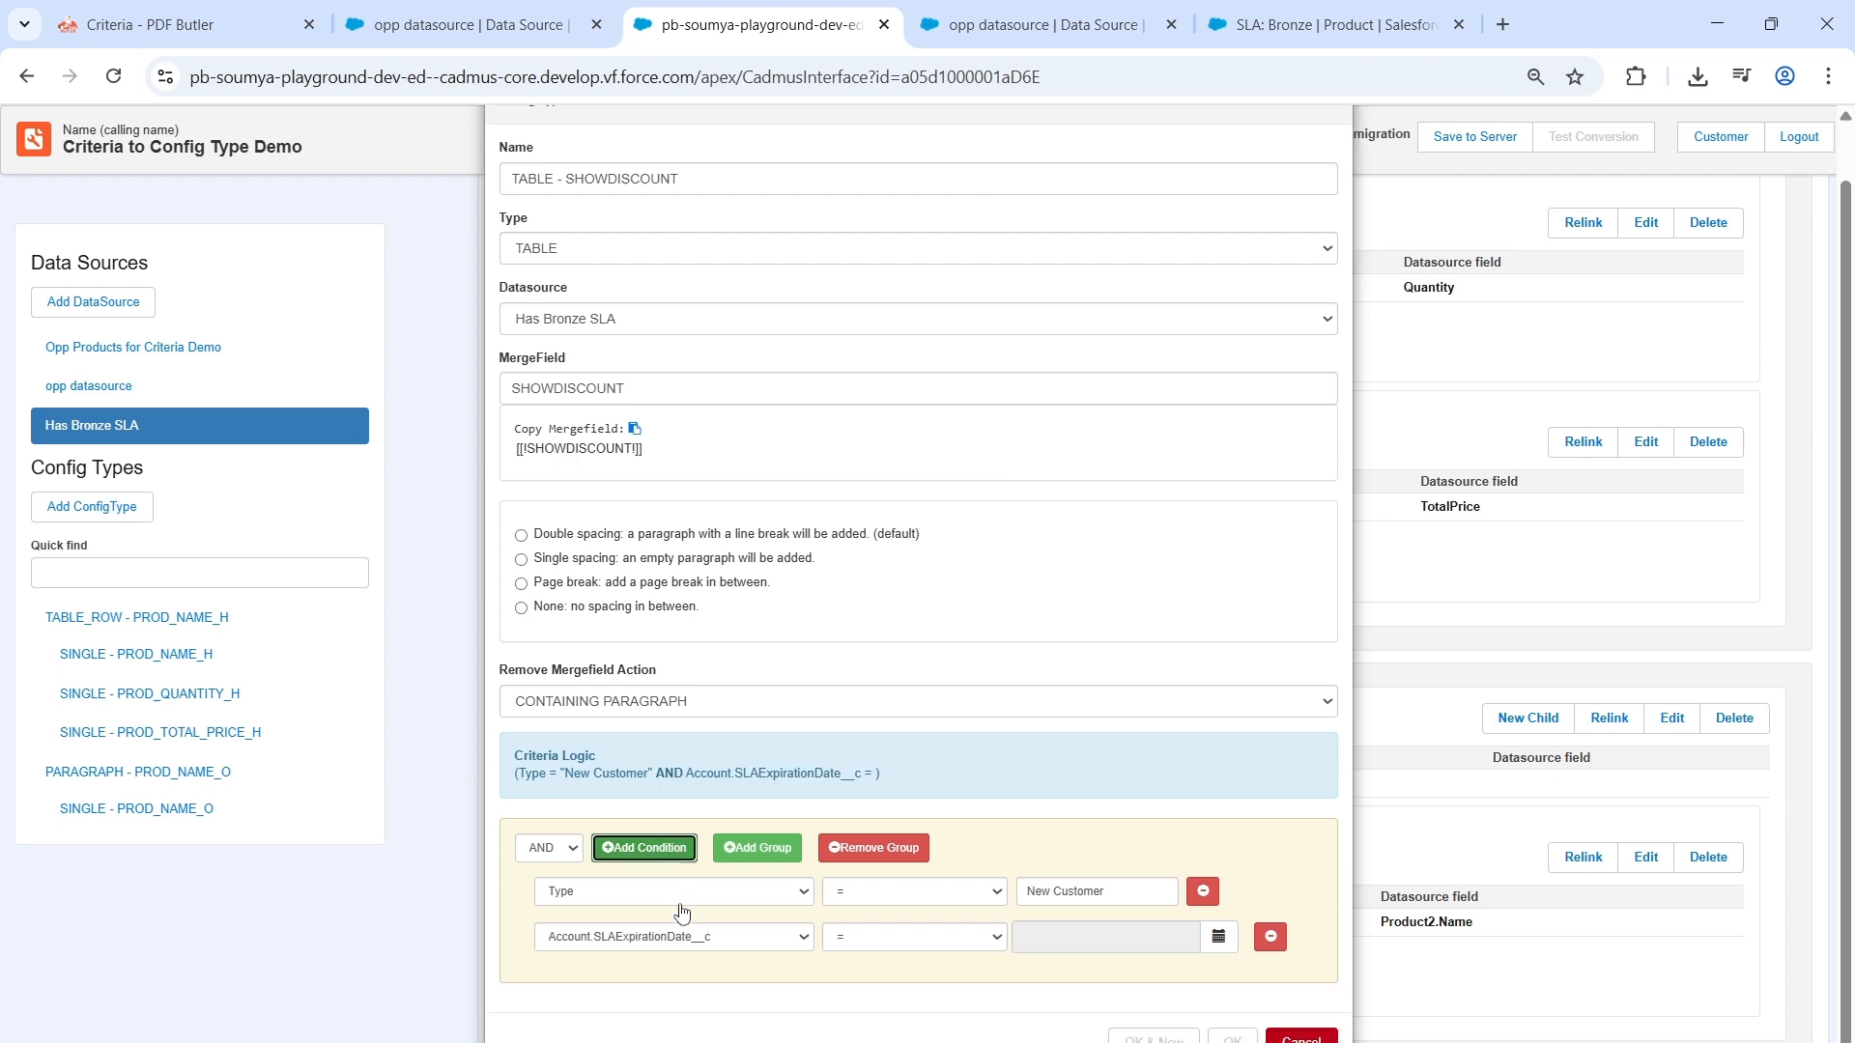
{"action": "left_click", "coordinate": [642, 939]}
{"action": "key", "text": "h"}
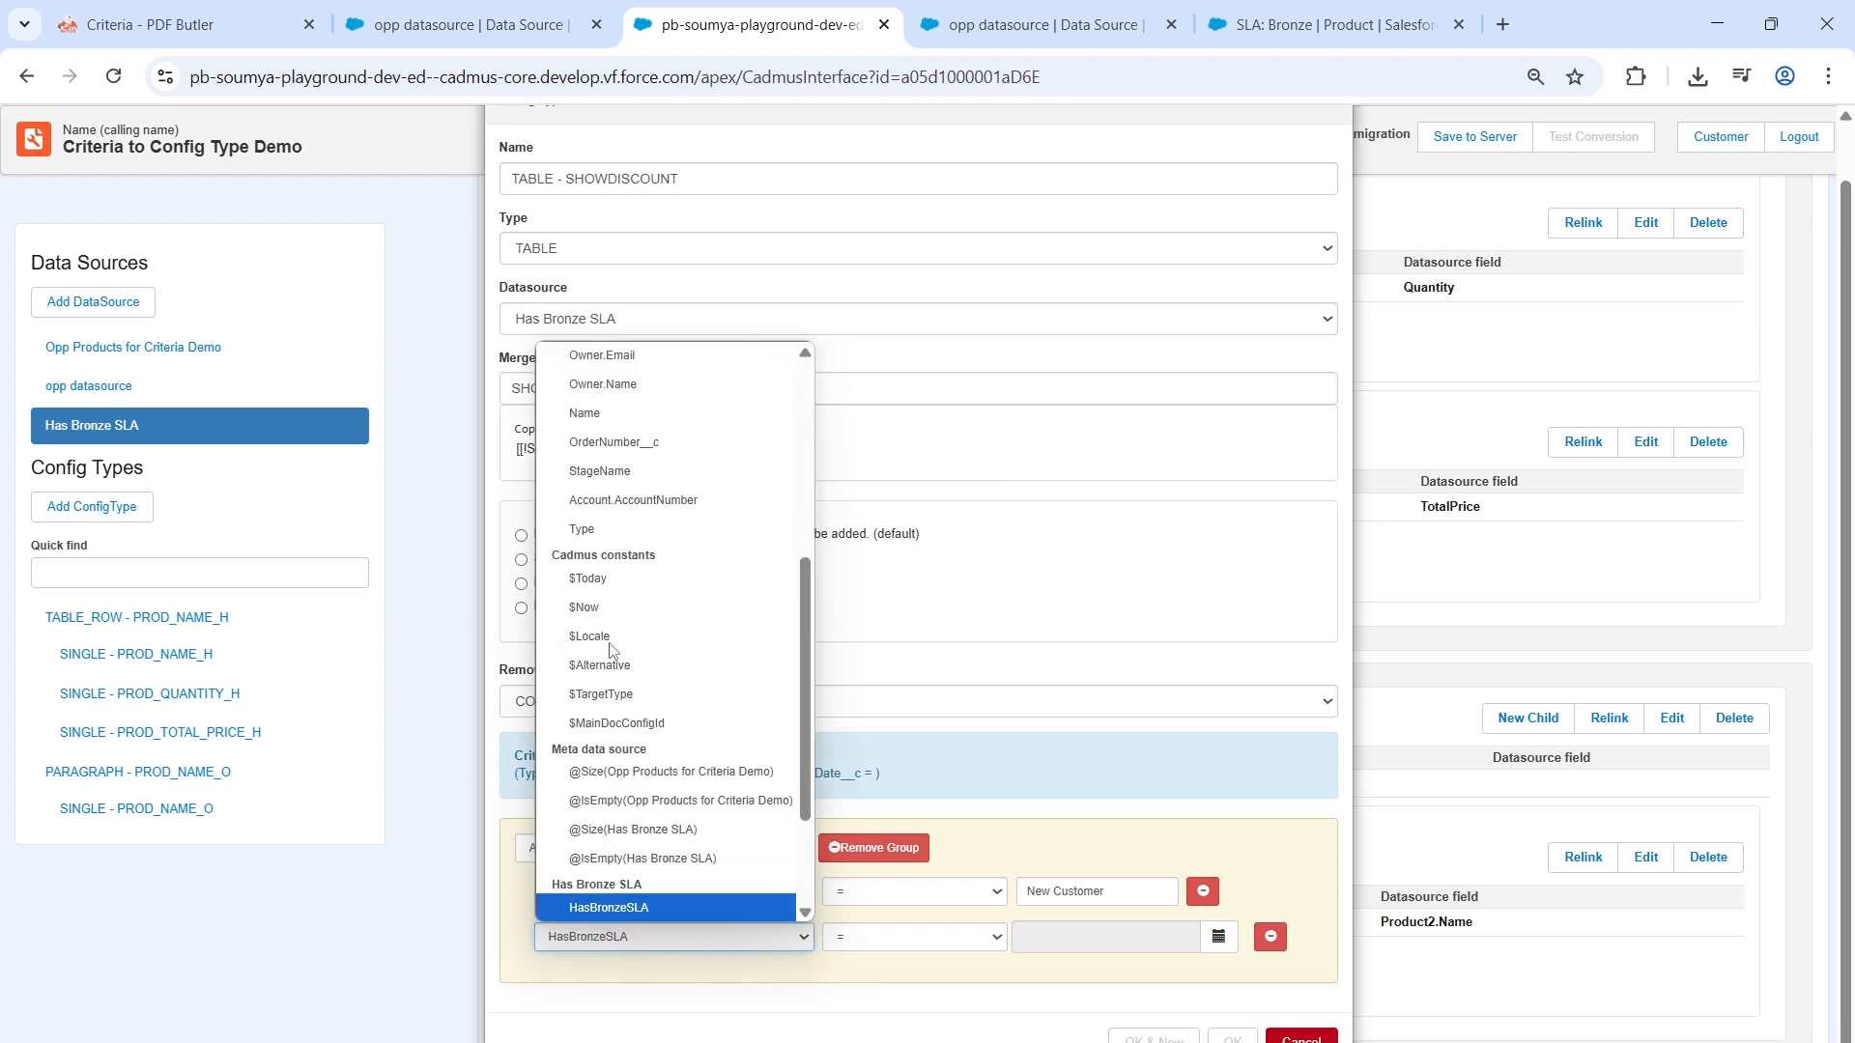
{"action": "scroll", "coordinate": [609, 657], "scroll_direction": "down", "scroll_amount": 2}
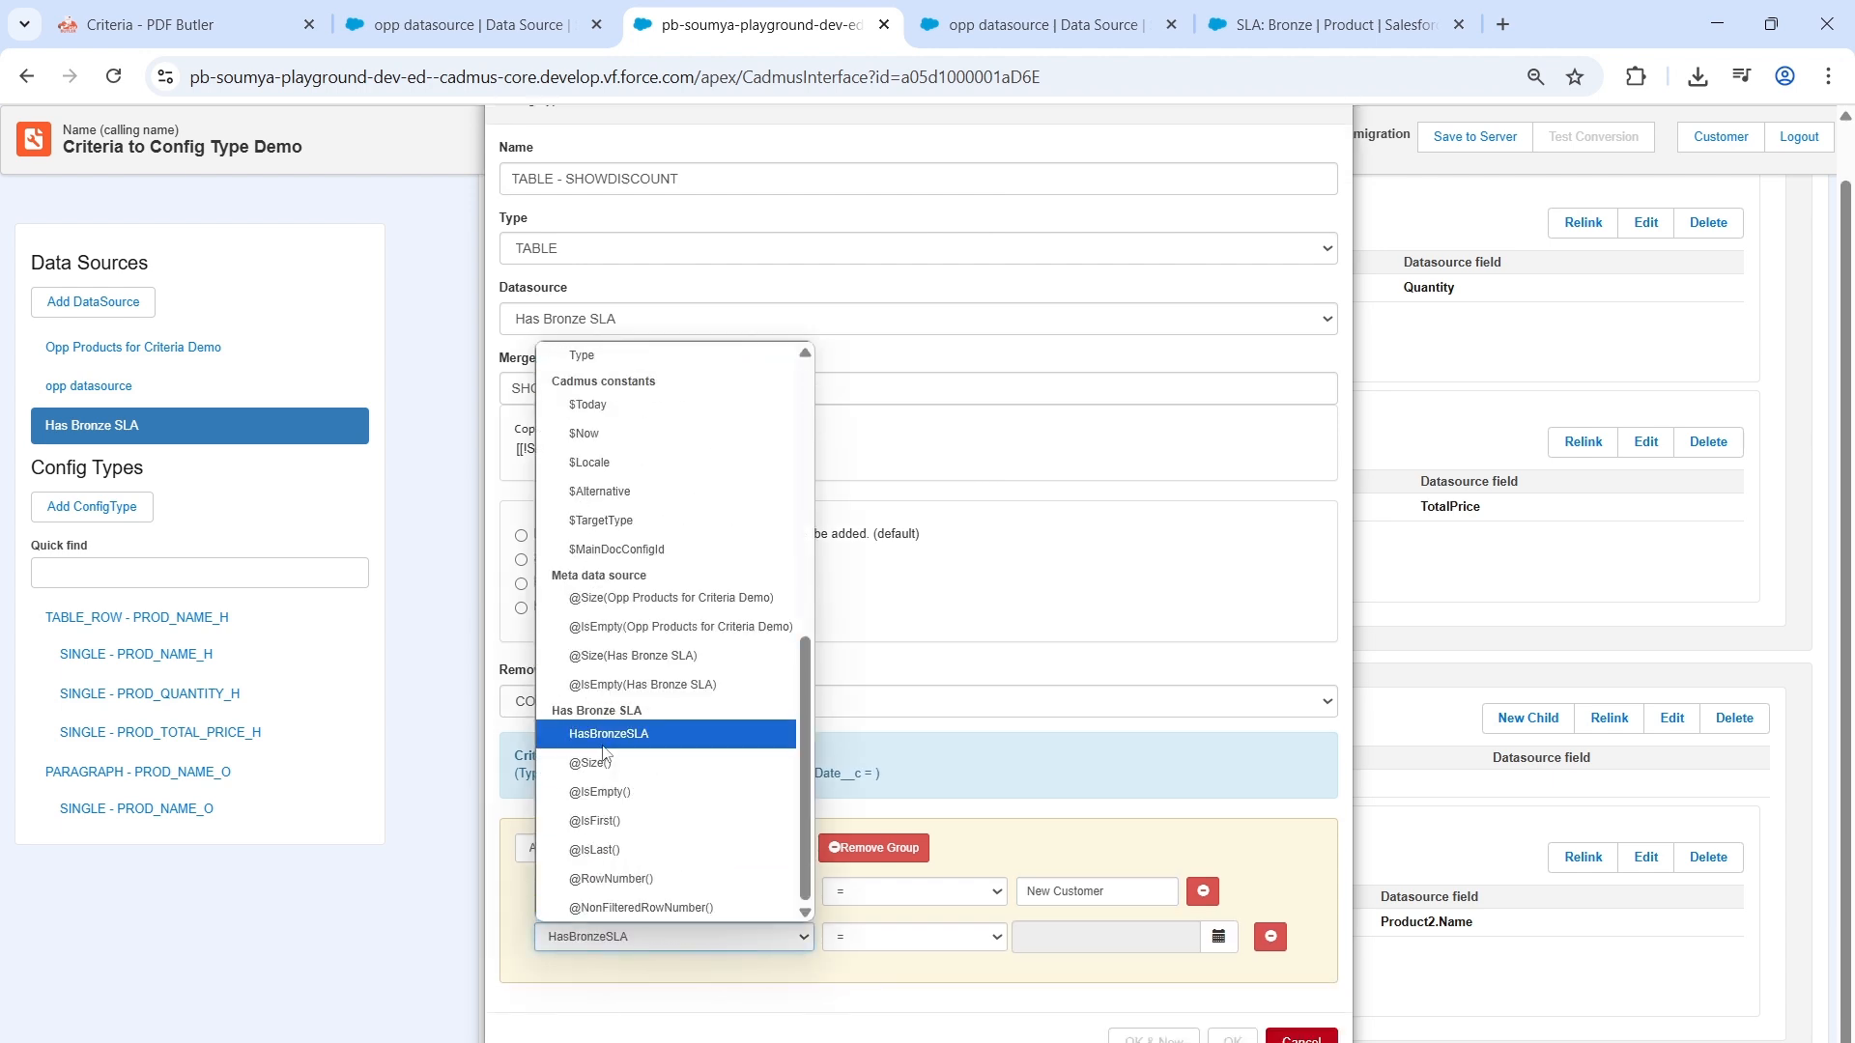
{"action": "left_click", "coordinate": [604, 749]}
{"action": "left_click", "coordinate": [908, 942]}
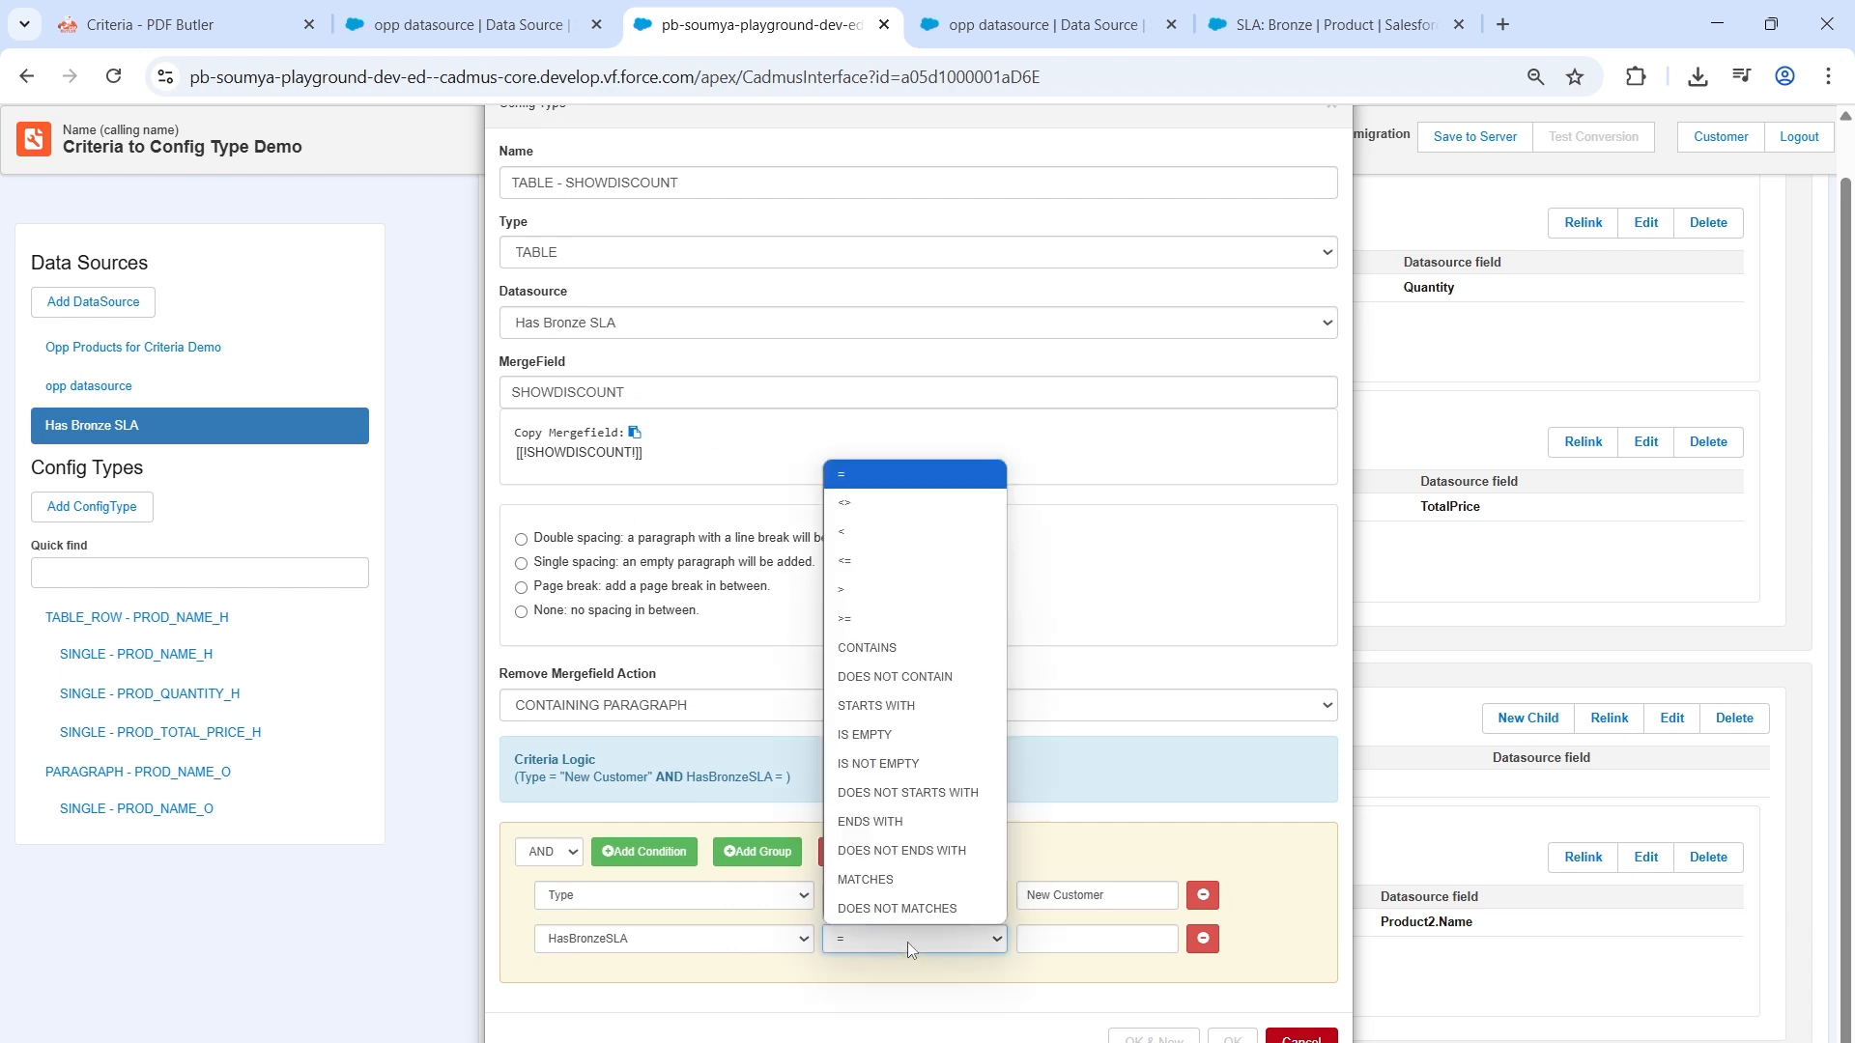
{"action": "left_click", "coordinate": [907, 591]}
{"action": "left_click", "coordinate": [1065, 951]}
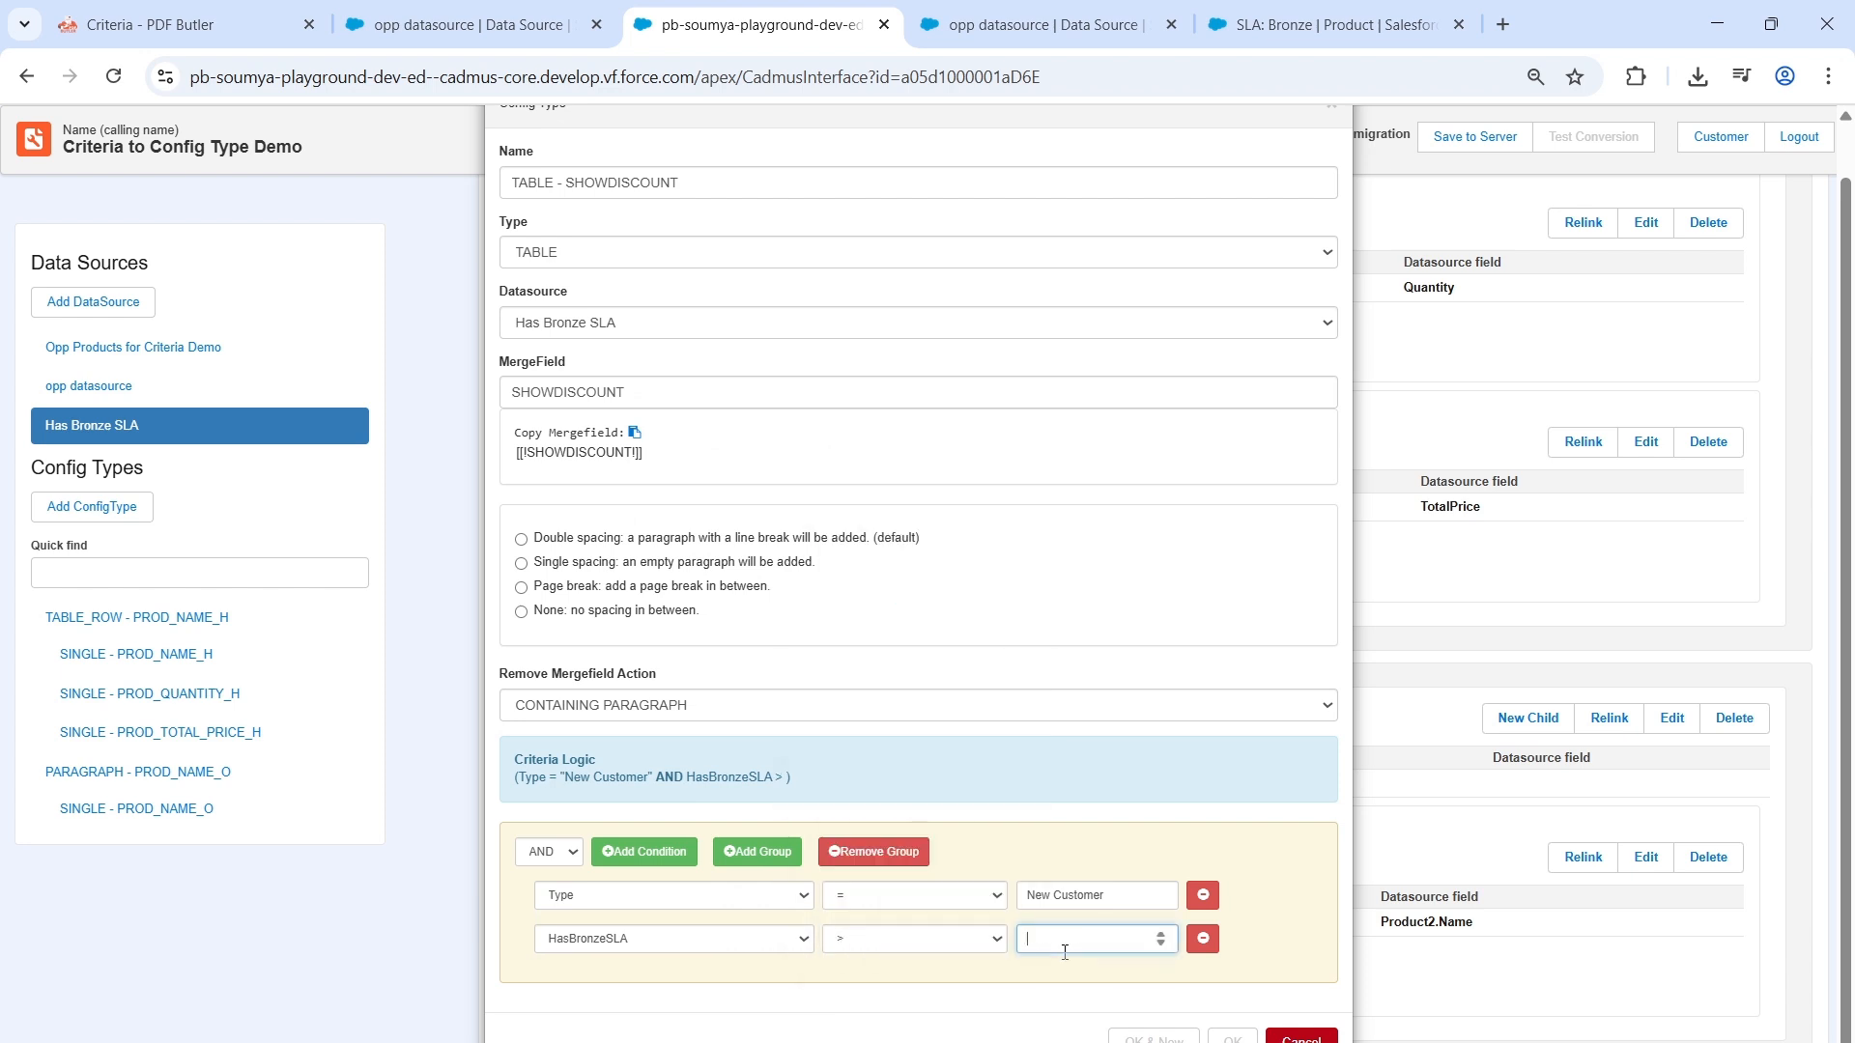
{"action": "type", "text": "0"}
Step: Confirm the SHOWDISCOUNT TABLE config type and save the doc config to the server
{"action": "left_click_drag", "start_coordinate": [1024, 893], "coordinate": [1115, 899]}
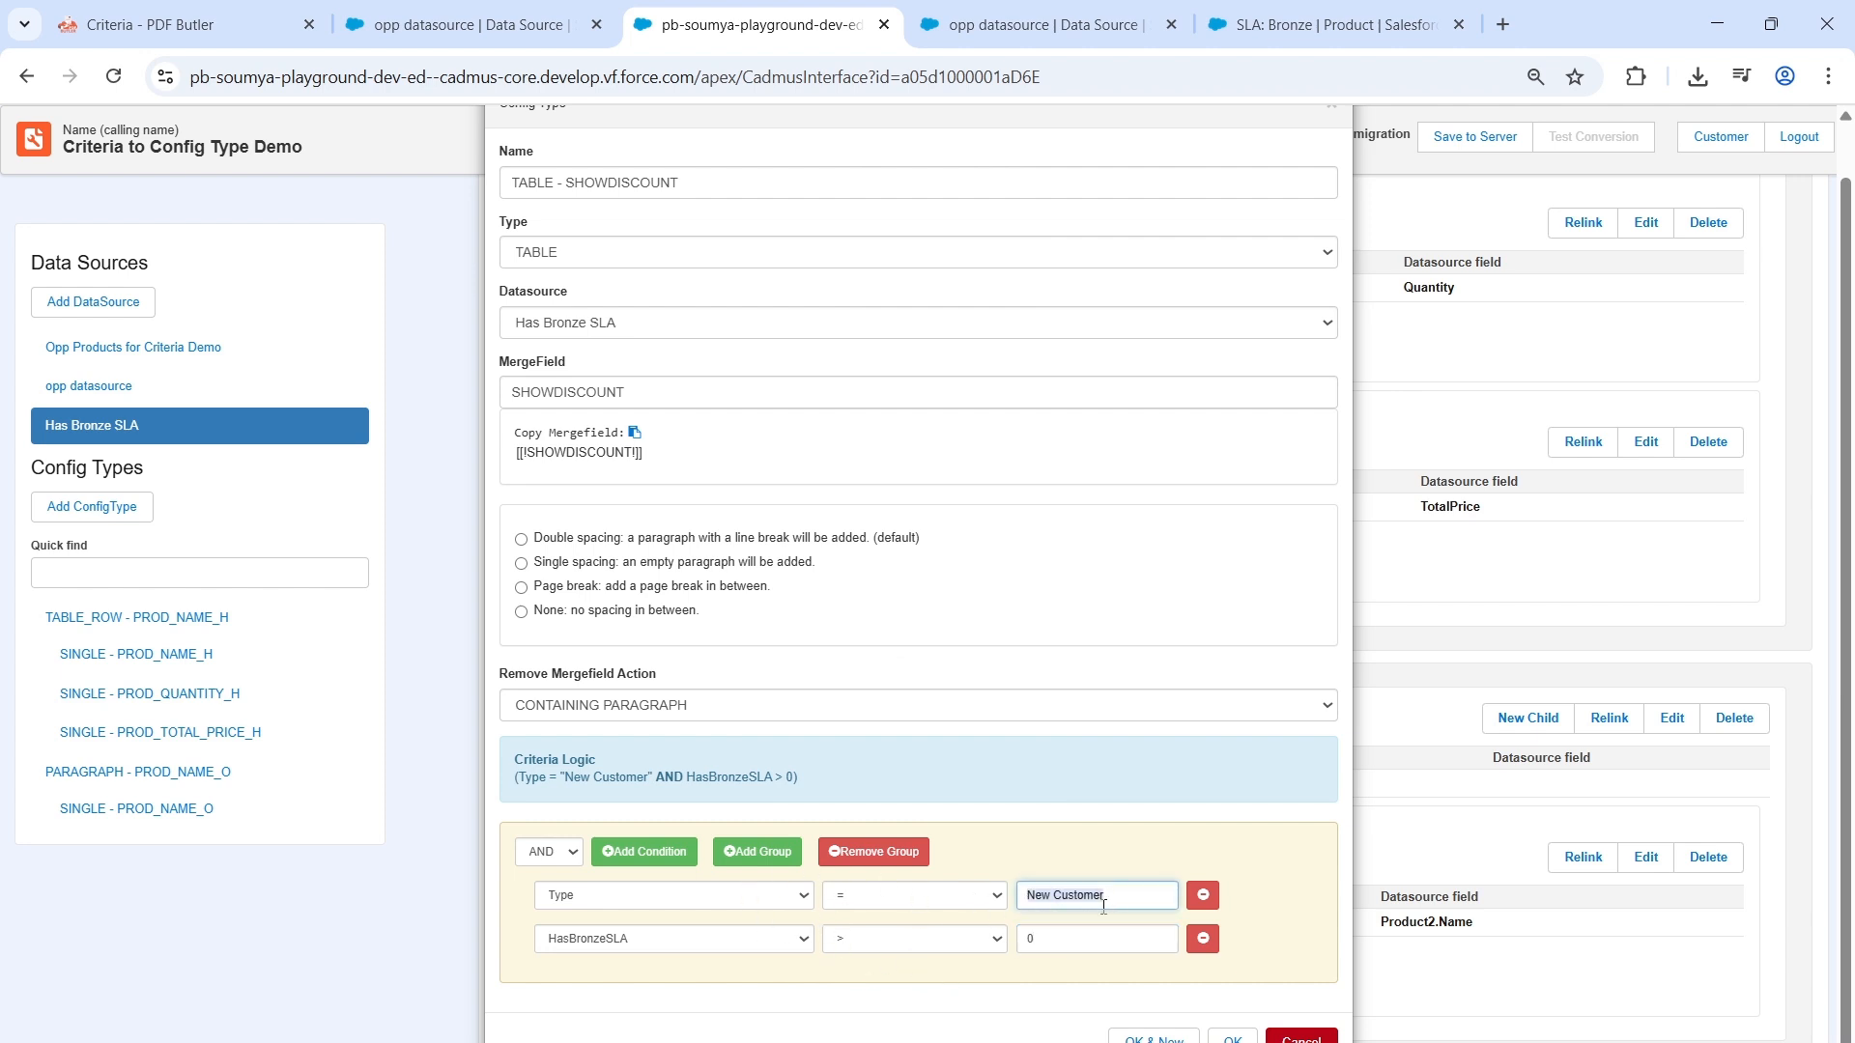
{"action": "left_click", "coordinate": [935, 997]}
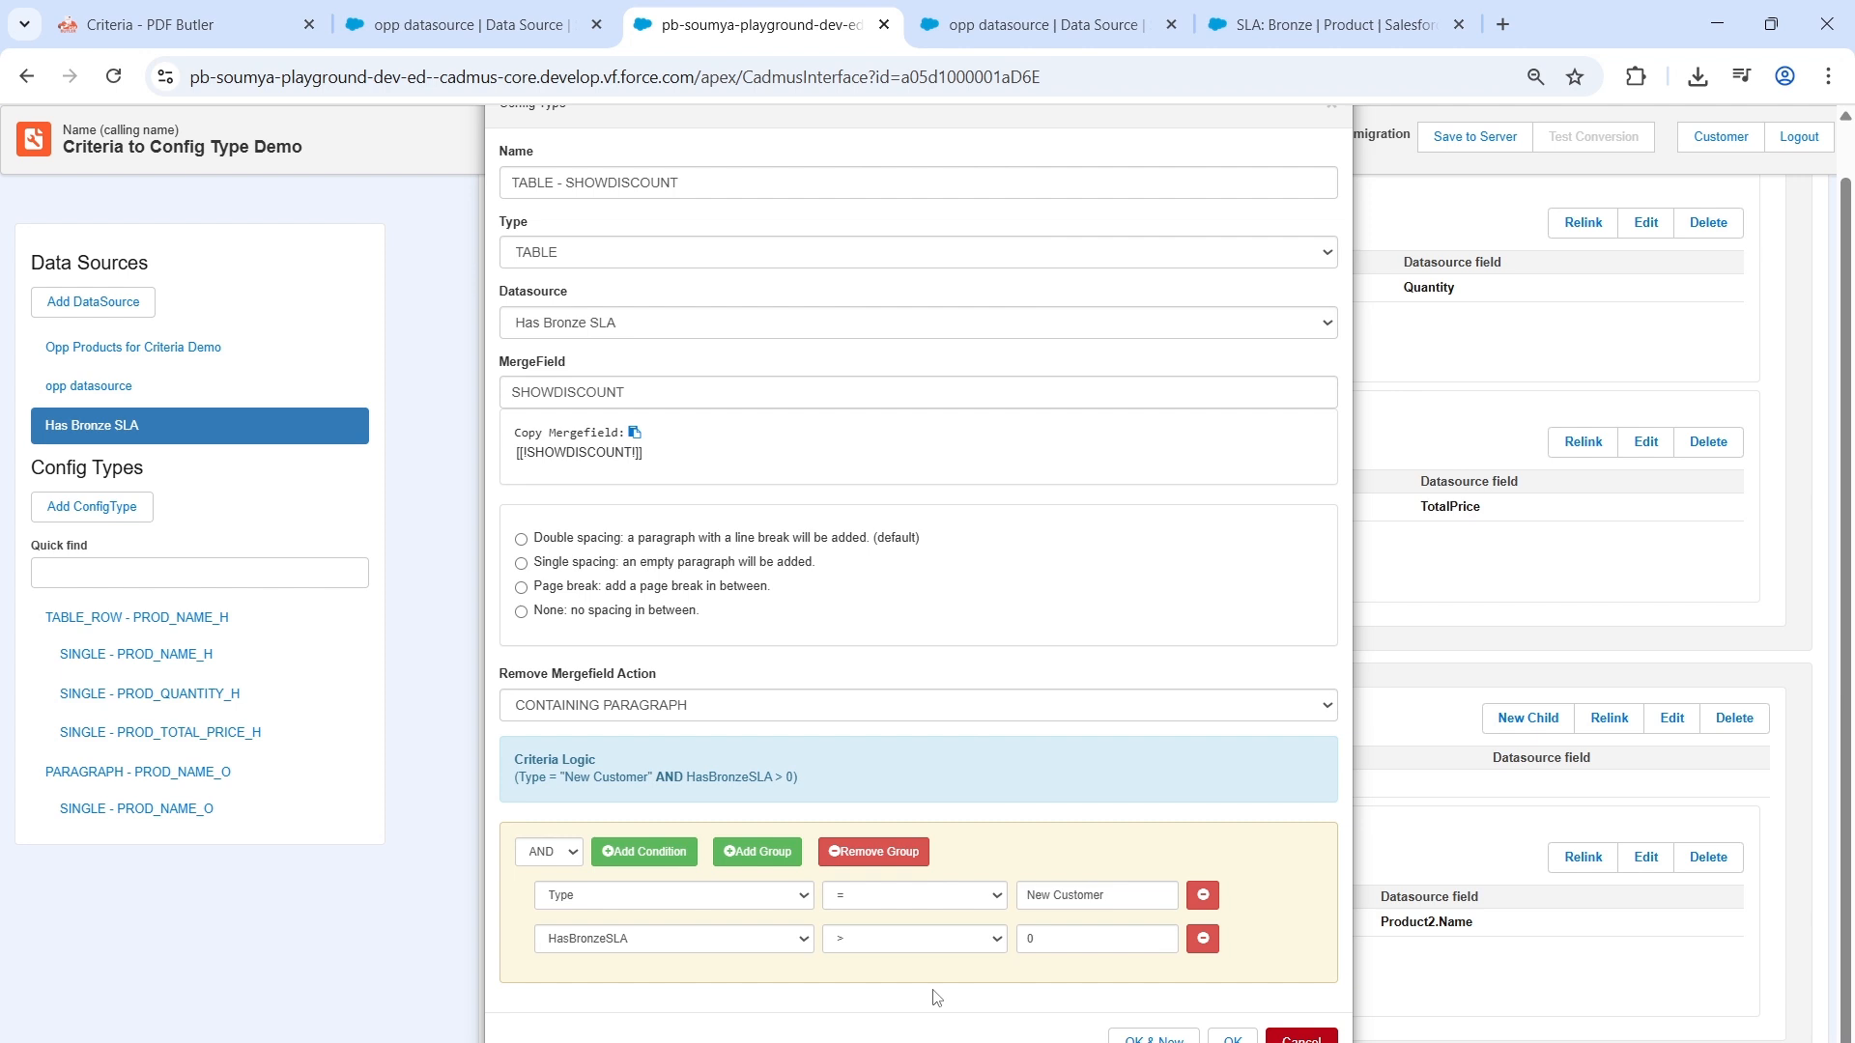
{"action": "double_click", "coordinate": [560, 391]}
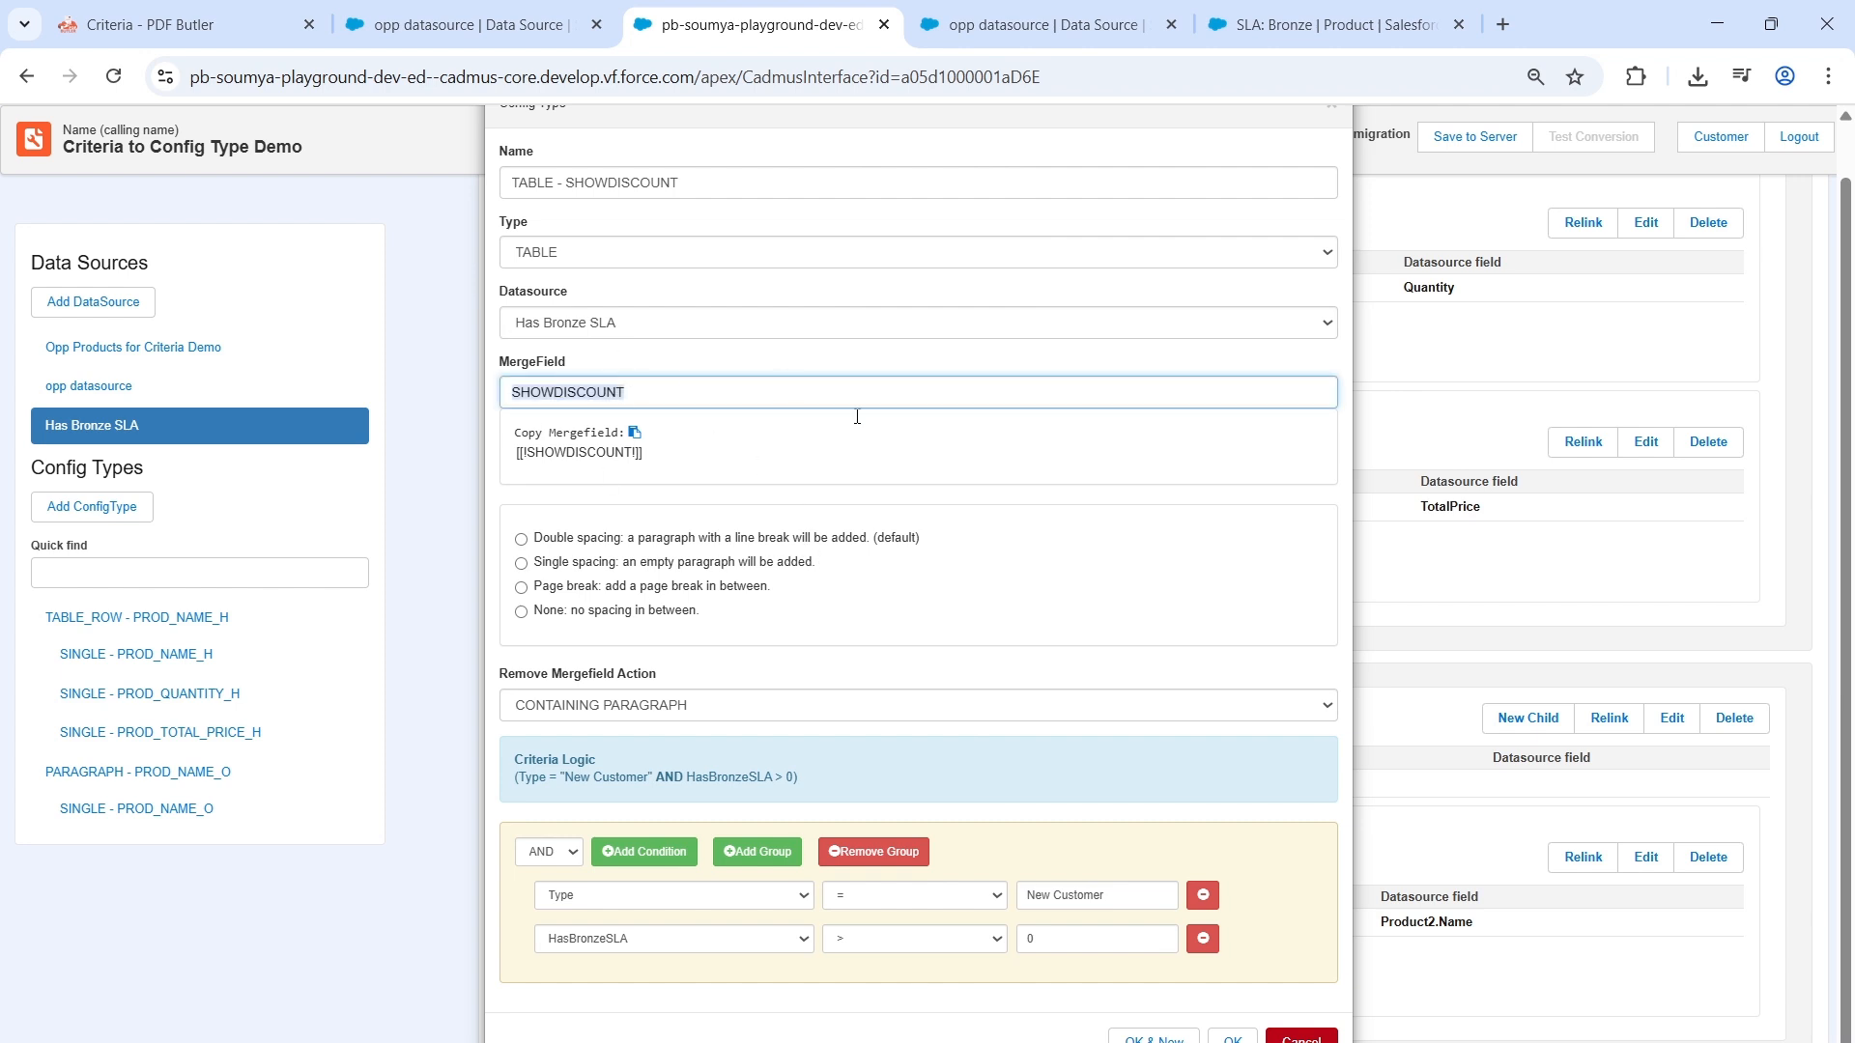
{"action": "left_click", "coordinate": [1233, 1039]}
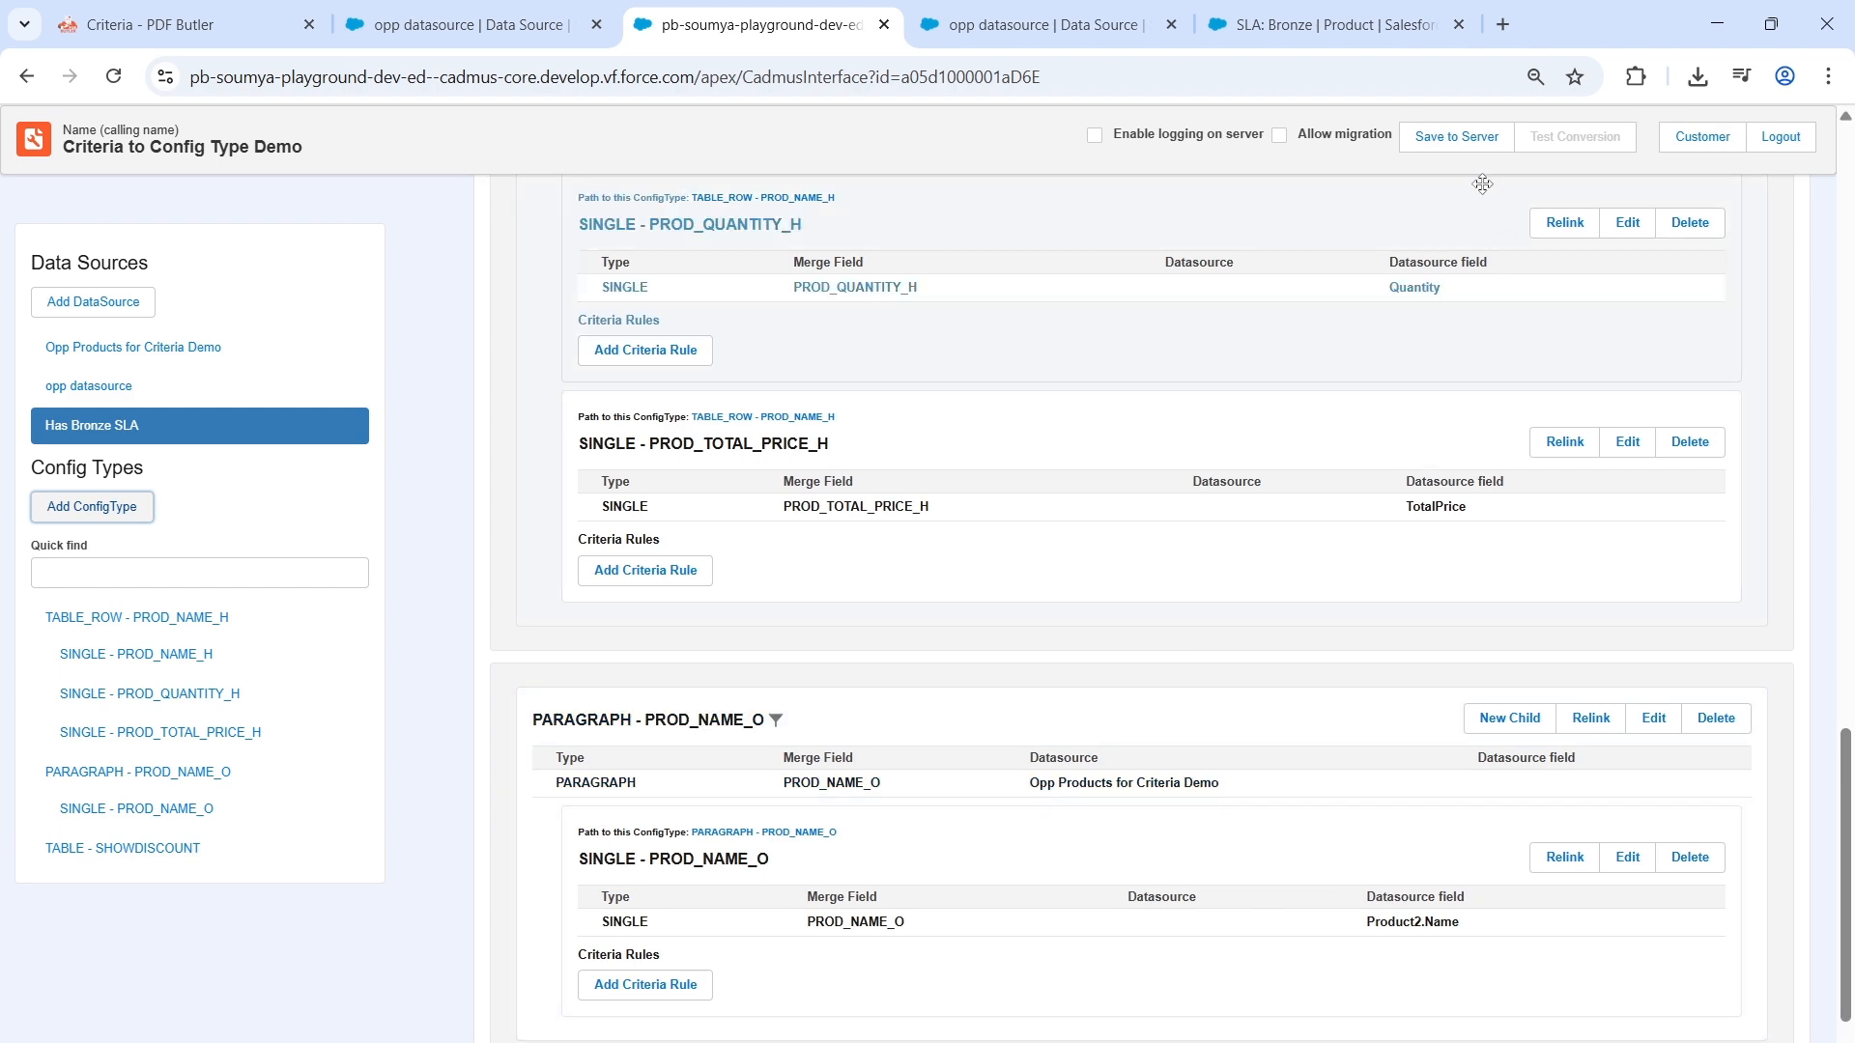
{"action": "left_click", "coordinate": [1460, 136]}
{"action": "scroll", "coordinate": [1114, 770], "scroll_direction": "down", "scroll_amount": 2}
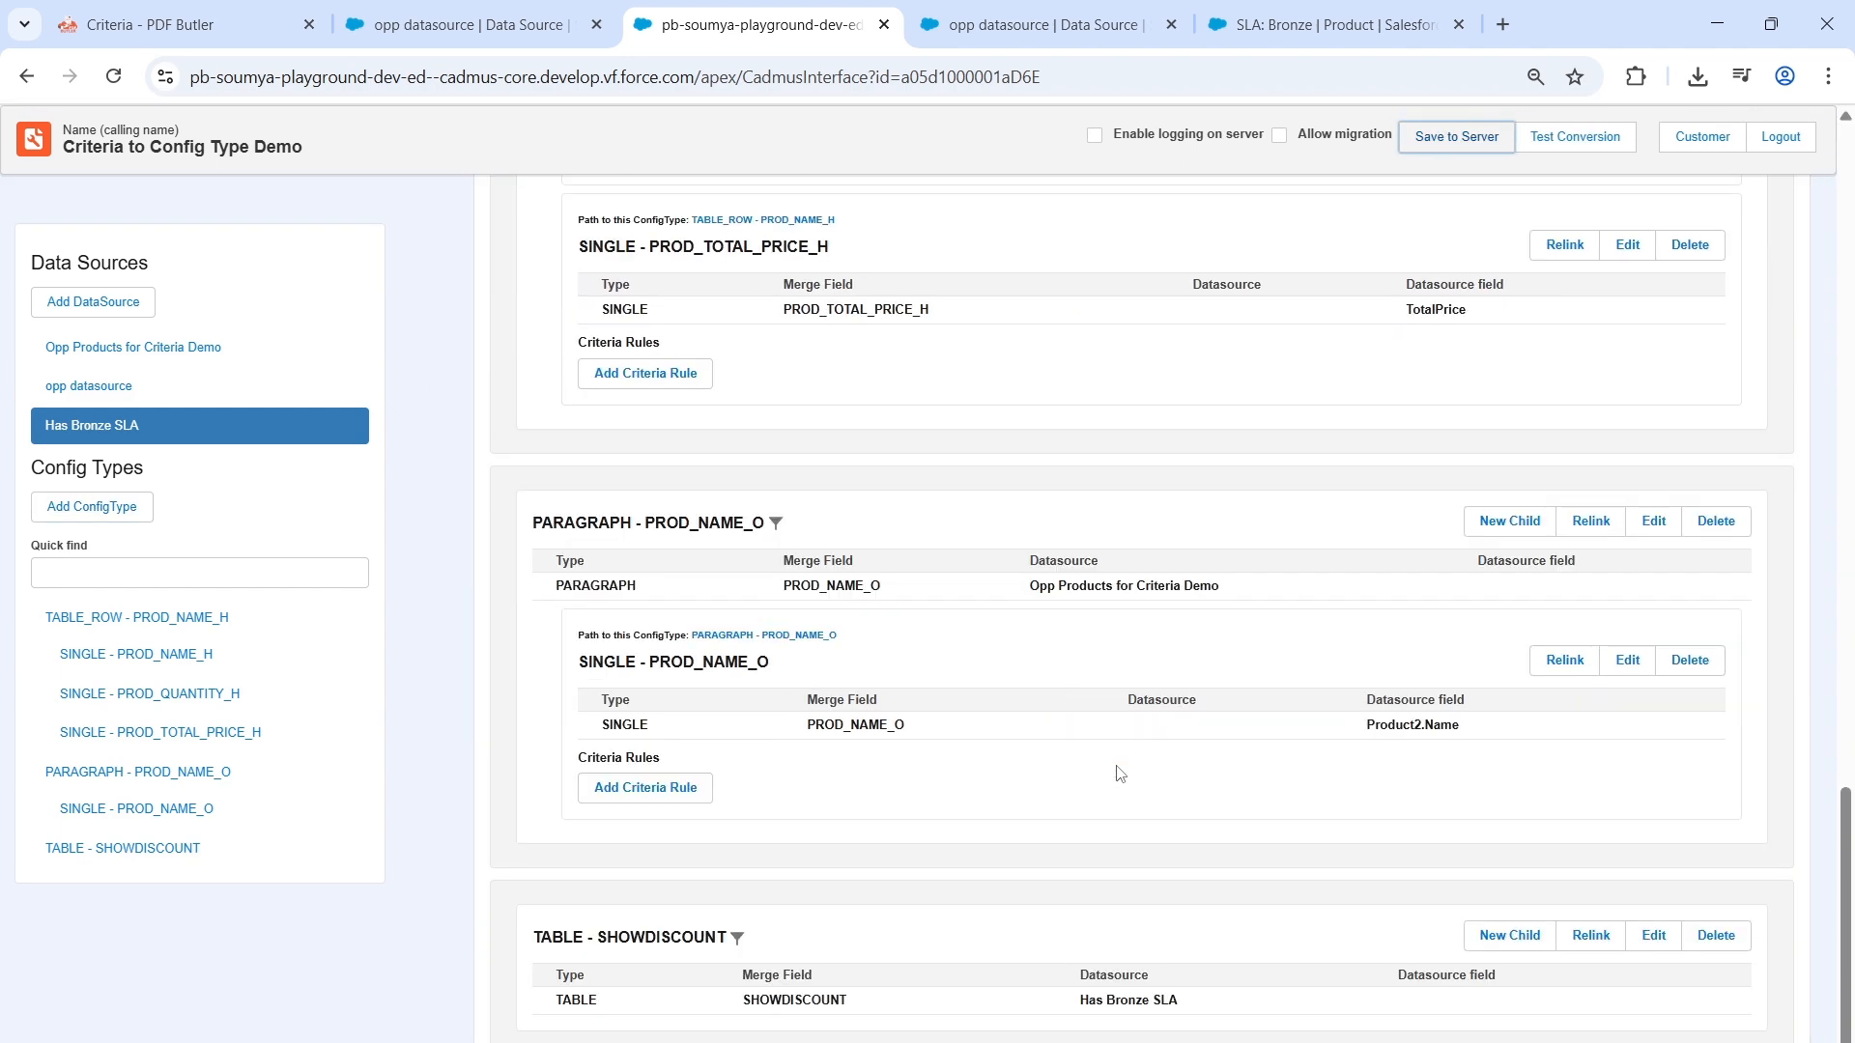
Step: Open the Burlington Textiles Weaving Plant Generator opportunity and check the Type field in its details
{"action": "left_click", "coordinate": [554, 9]}
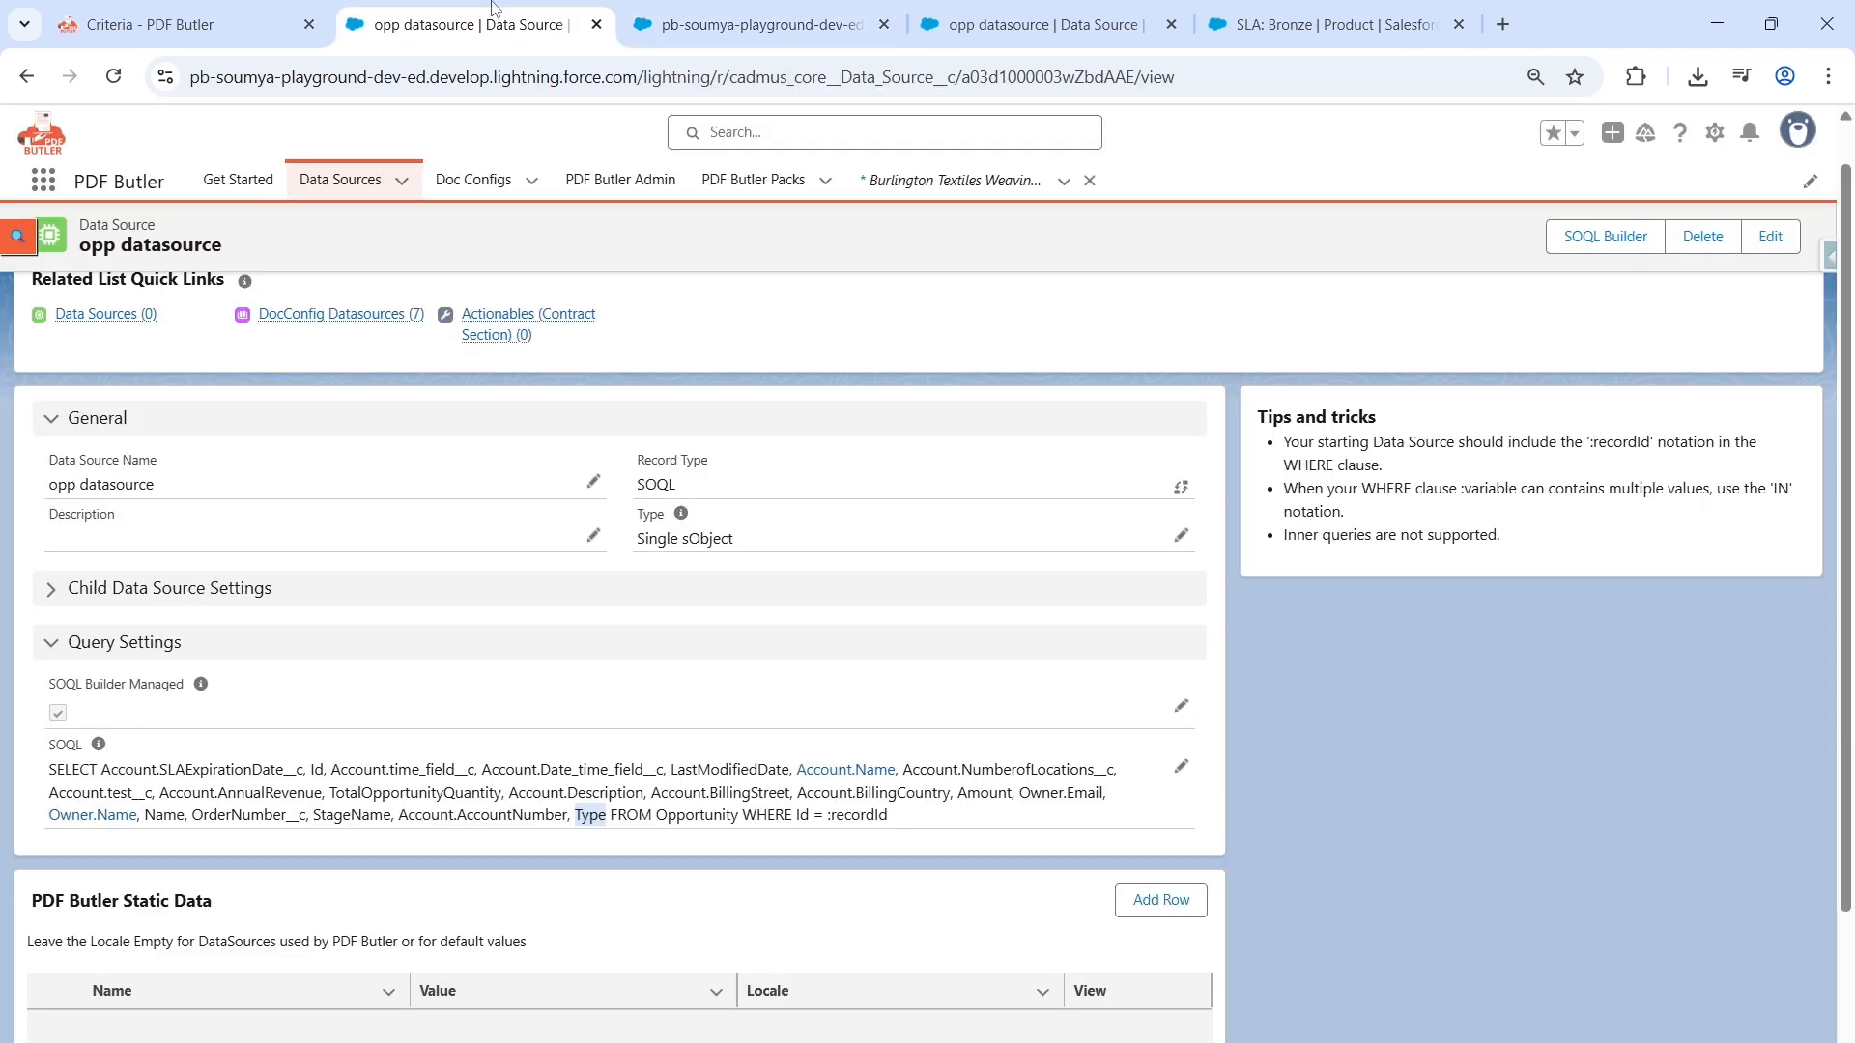
{"action": "left_click", "coordinate": [969, 193]}
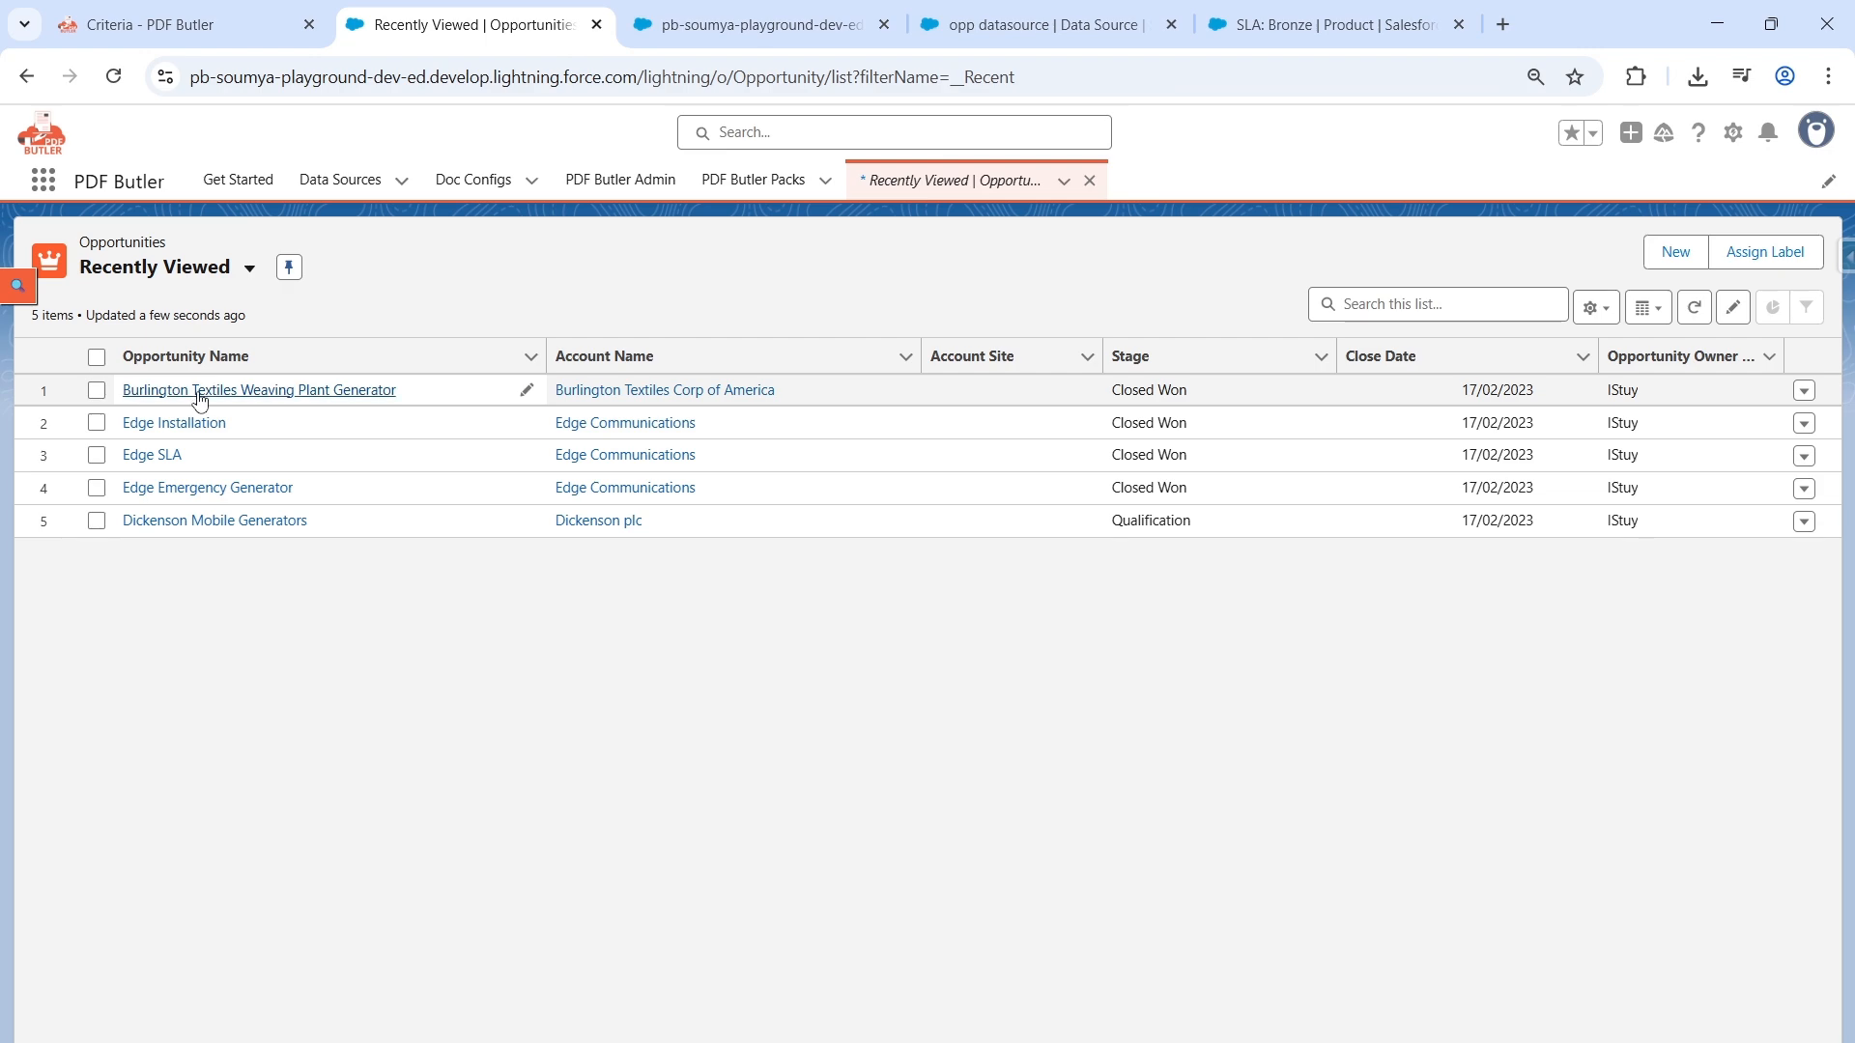
{"action": "left_click", "coordinate": [197, 392]}
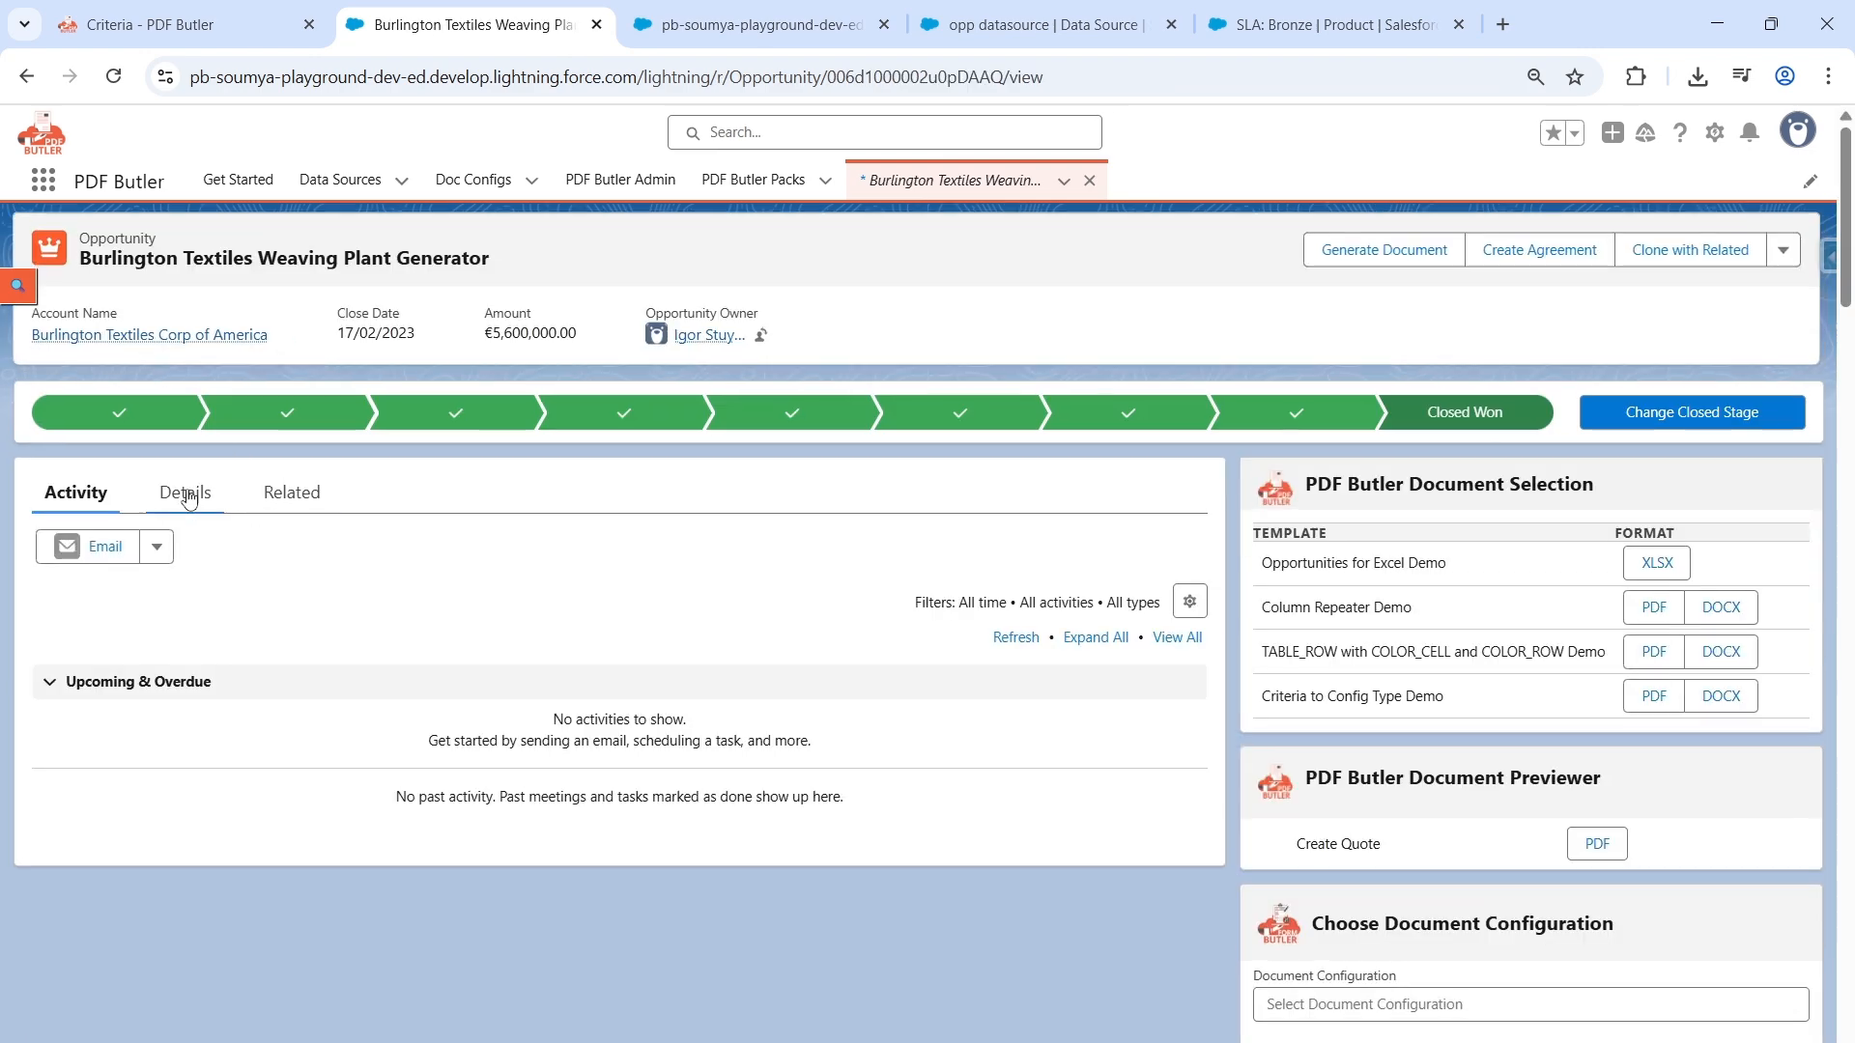
{"action": "left_click", "coordinate": [187, 496]}
{"action": "scroll", "coordinate": [303, 723], "scroll_direction": "down", "scroll_amount": 1}
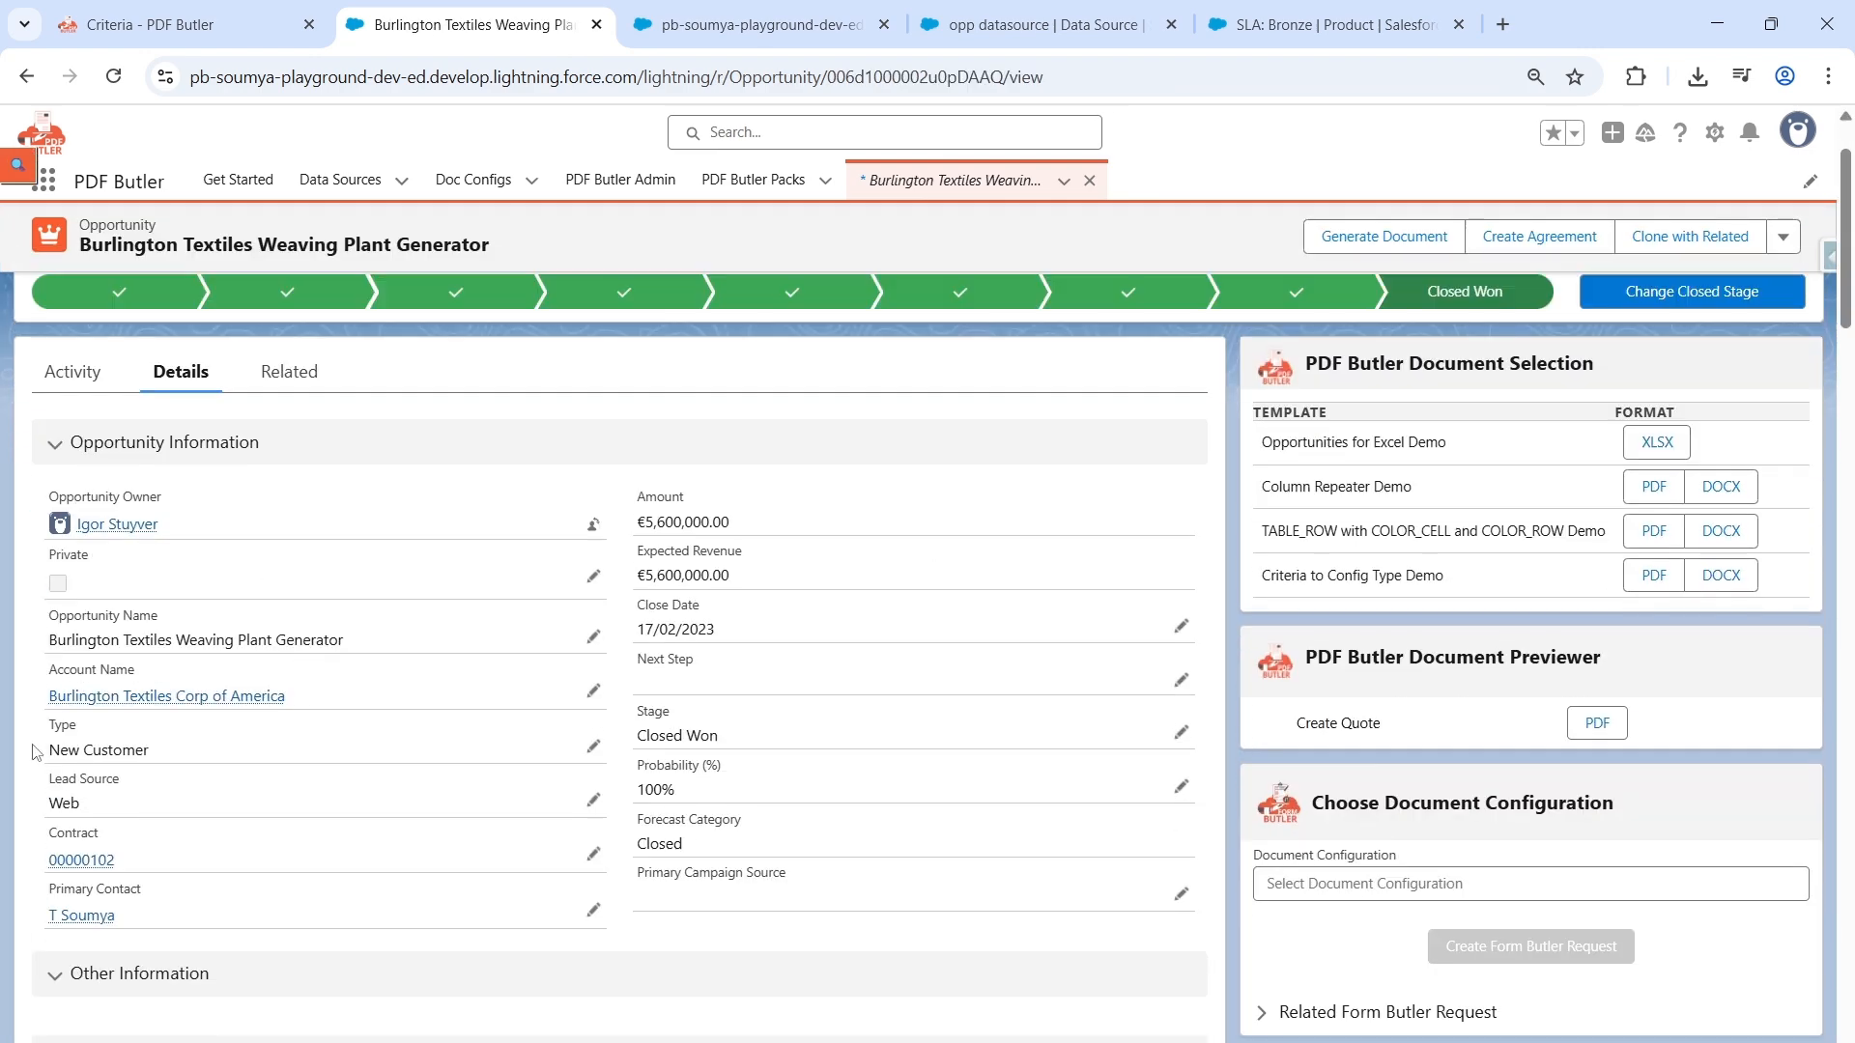
{"action": "left_click_drag", "start_coordinate": [39, 752], "coordinate": [162, 759]}
Step: Review the complete list of products related to the Burlington Textiles Weaving Plant Generator opportunity
{"action": "scroll", "coordinate": [357, 657], "scroll_direction": "up", "scroll_amount": 1}
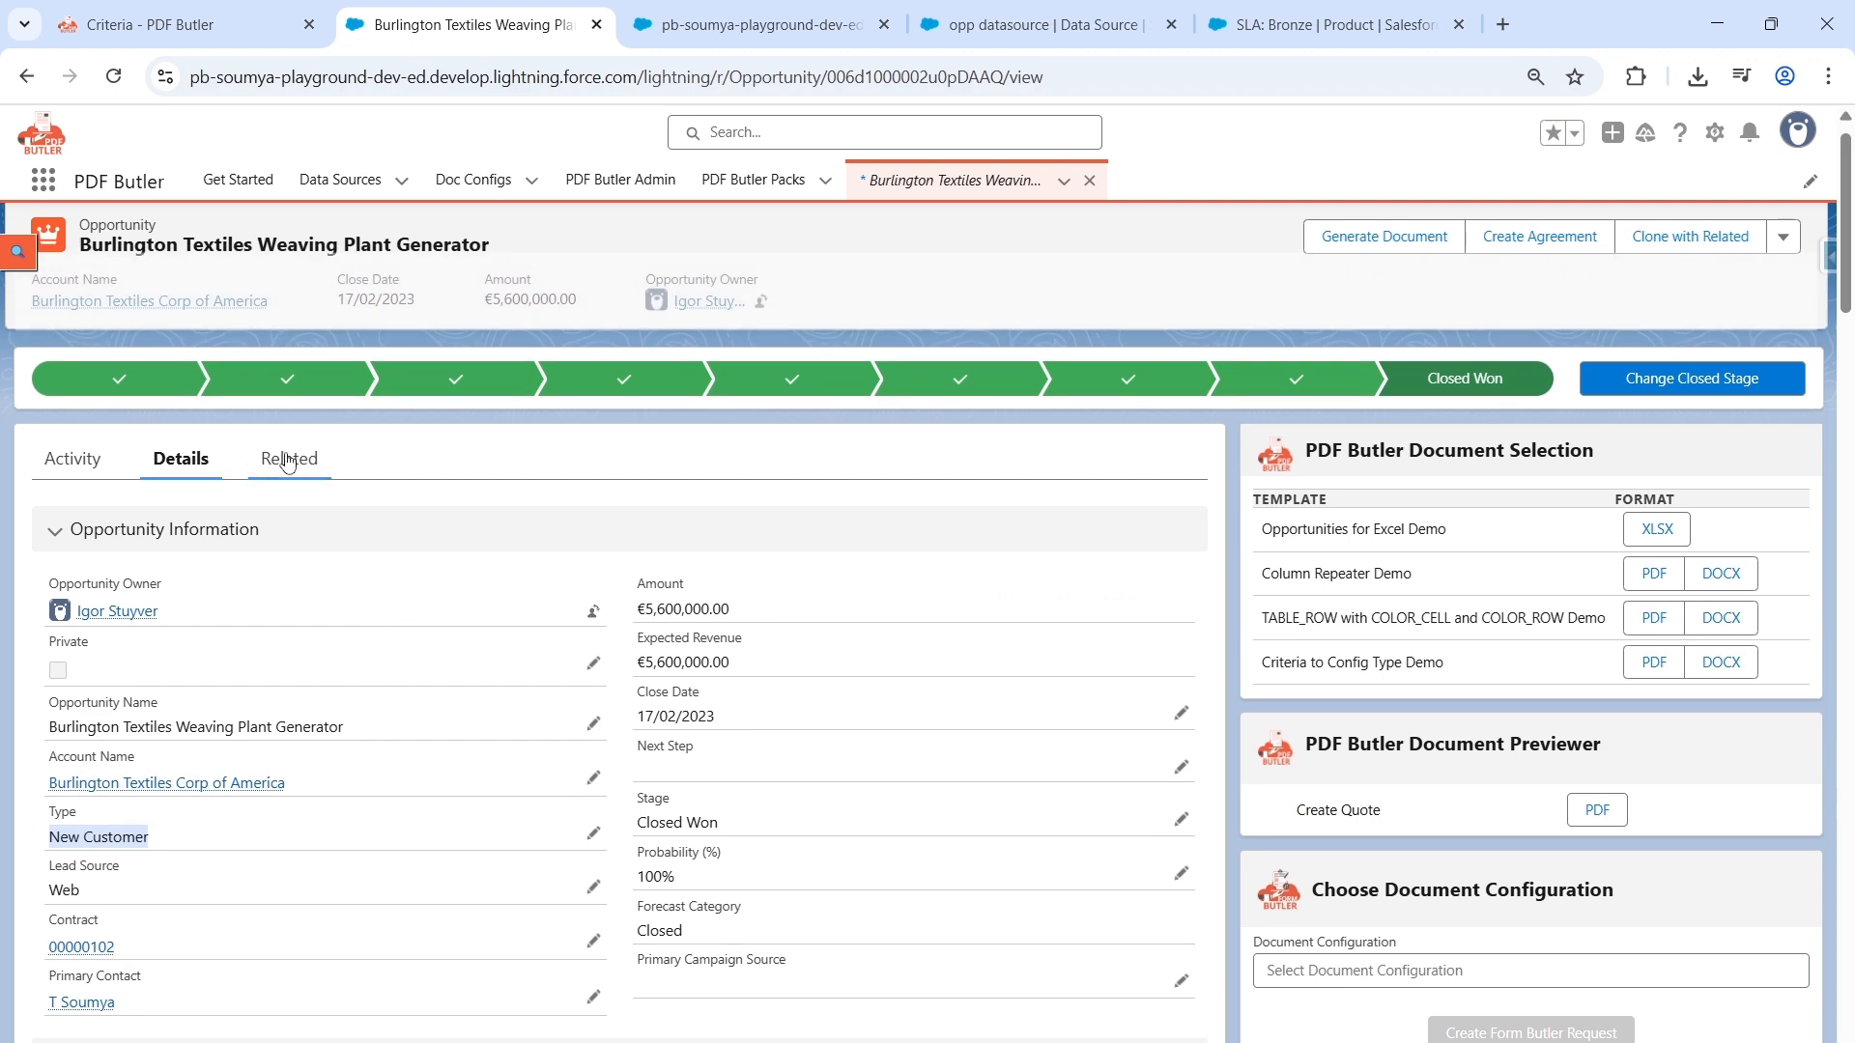
{"action": "left_click", "coordinate": [287, 460]}
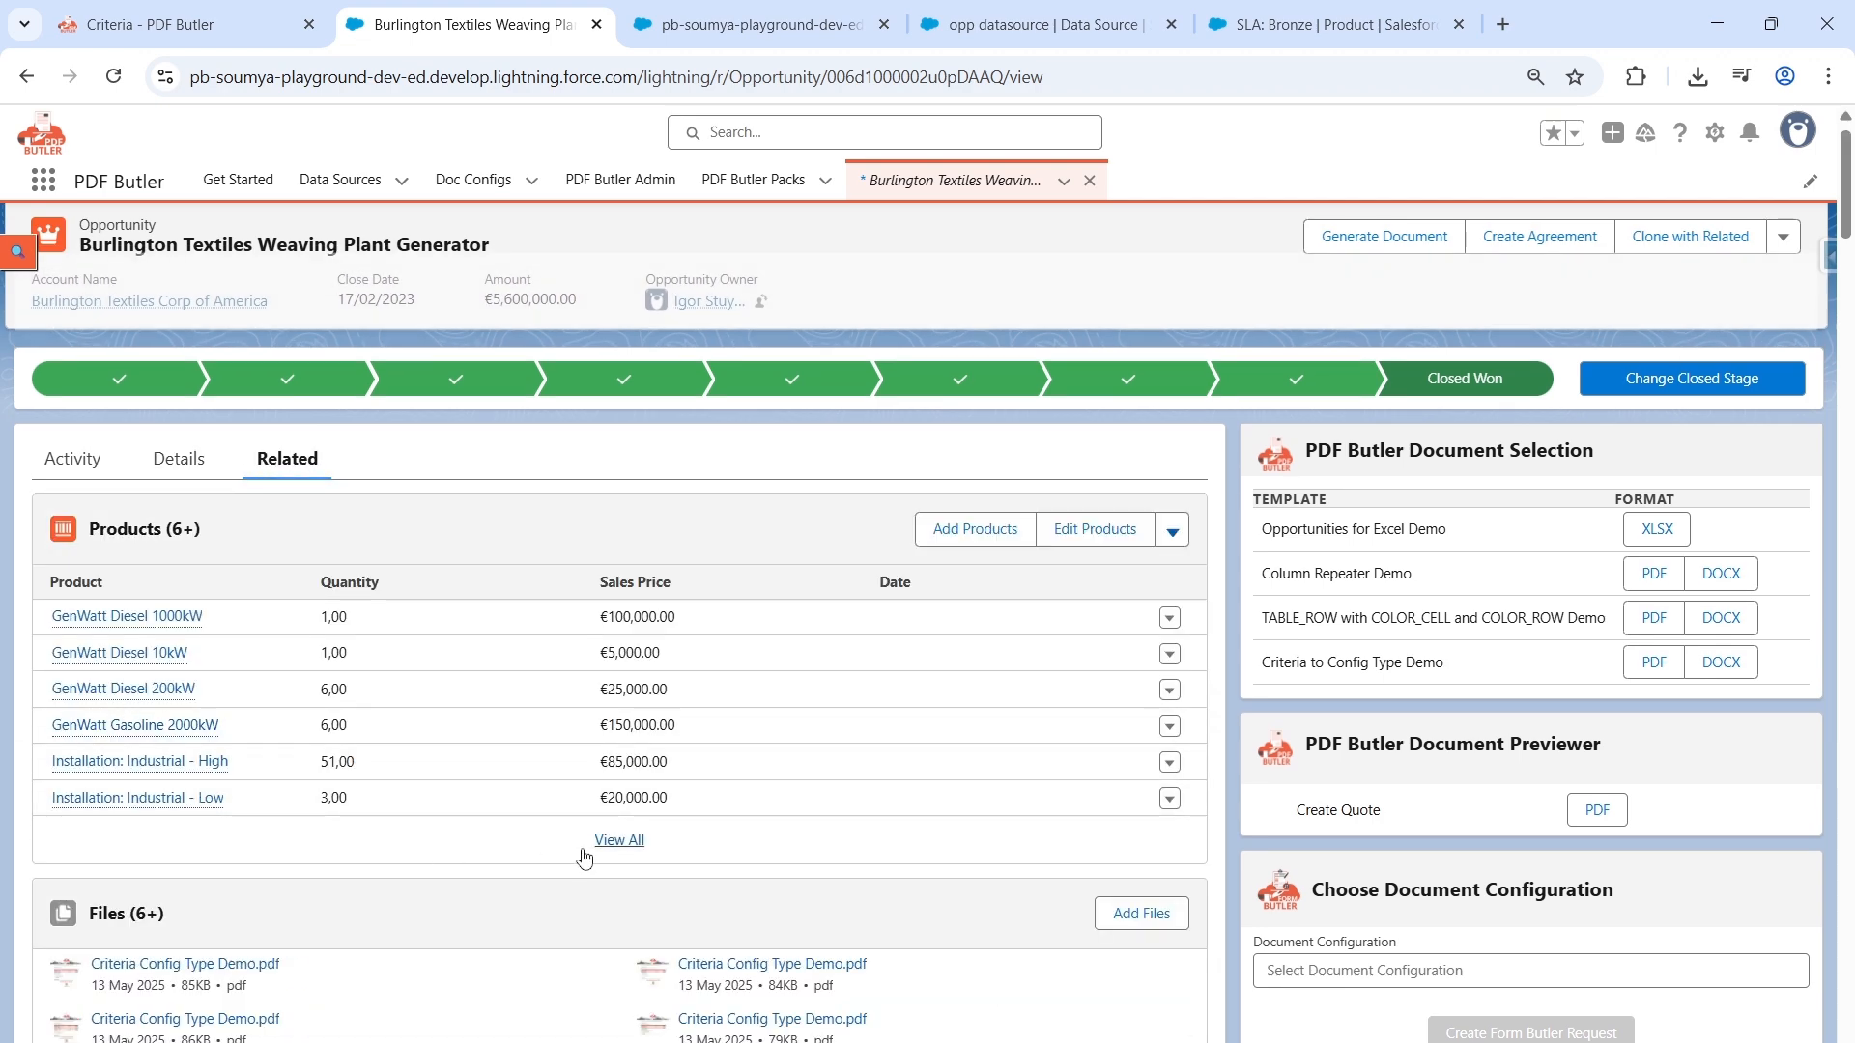
{"action": "left_click", "coordinate": [608, 841]}
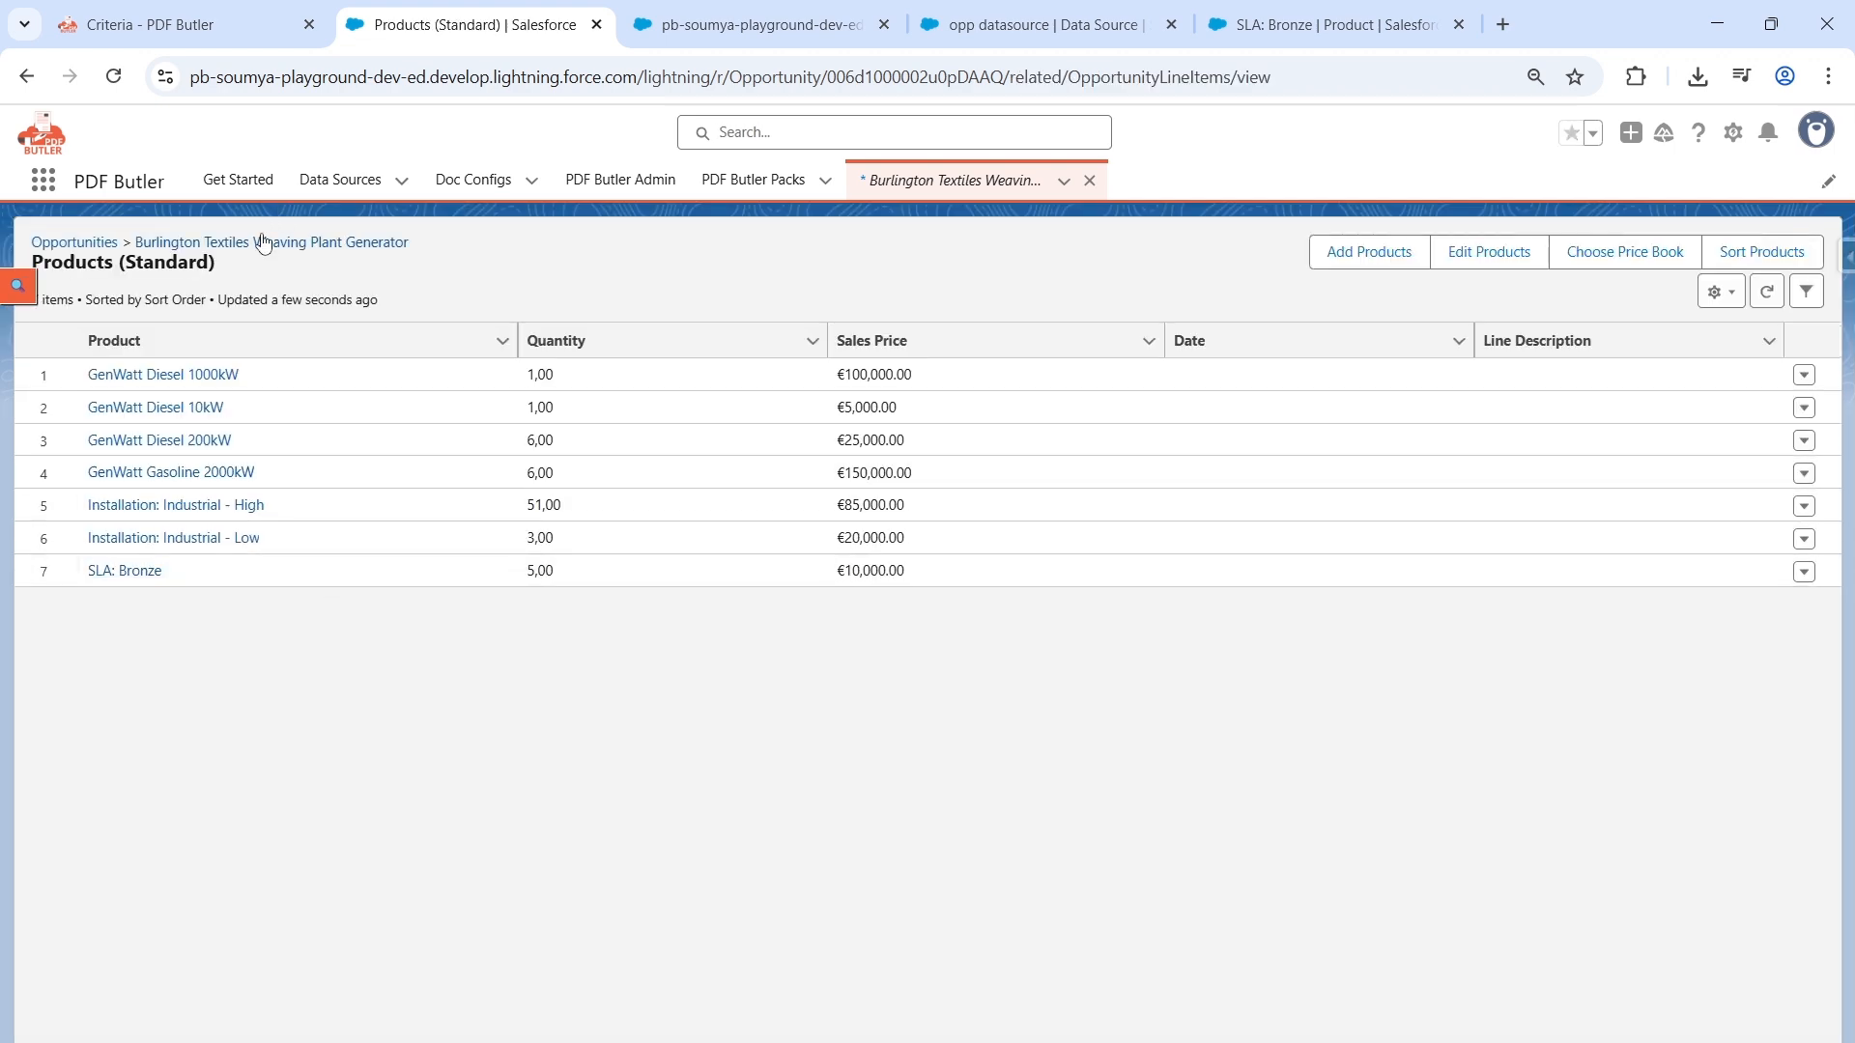
Step: Generate the Criteria to Config Type Demo PDF from the opportunity and review its preview down to the CRITERIA On TABLE section
{"action": "left_click", "coordinate": [261, 241]}
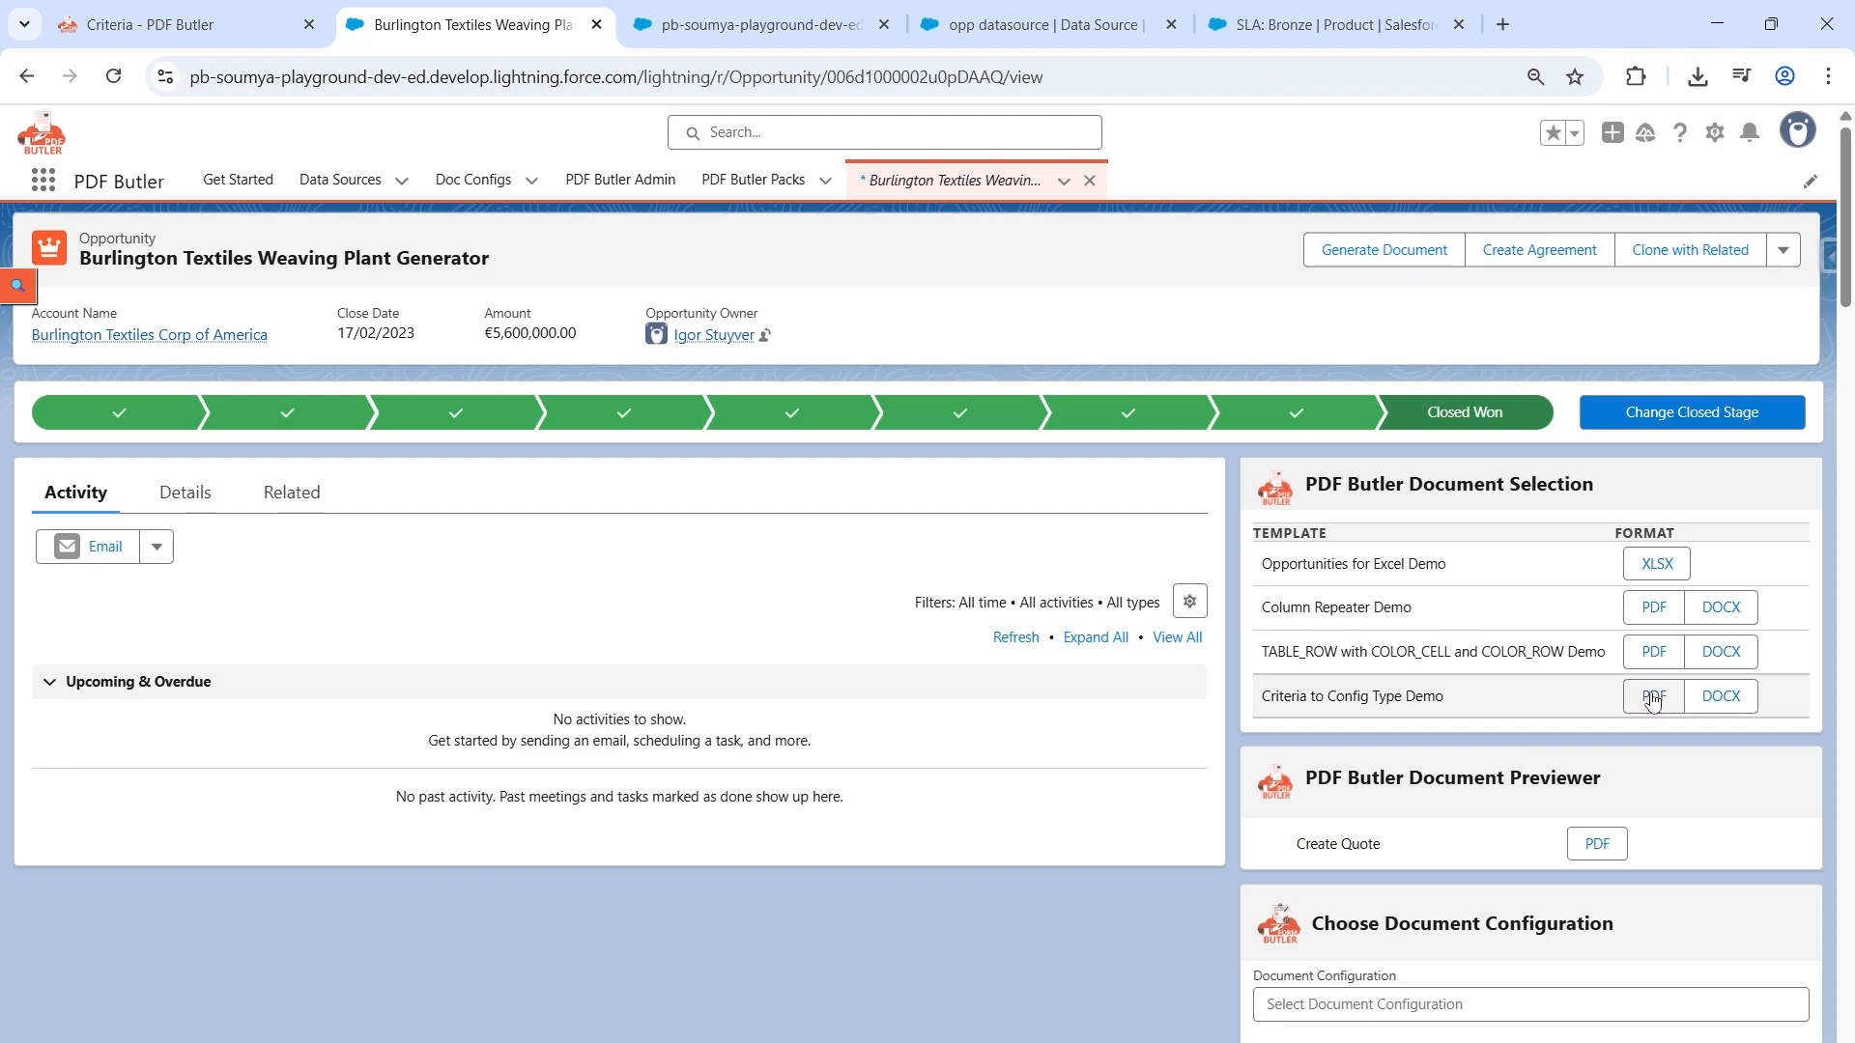
{"action": "left_click", "coordinate": [1653, 697]}
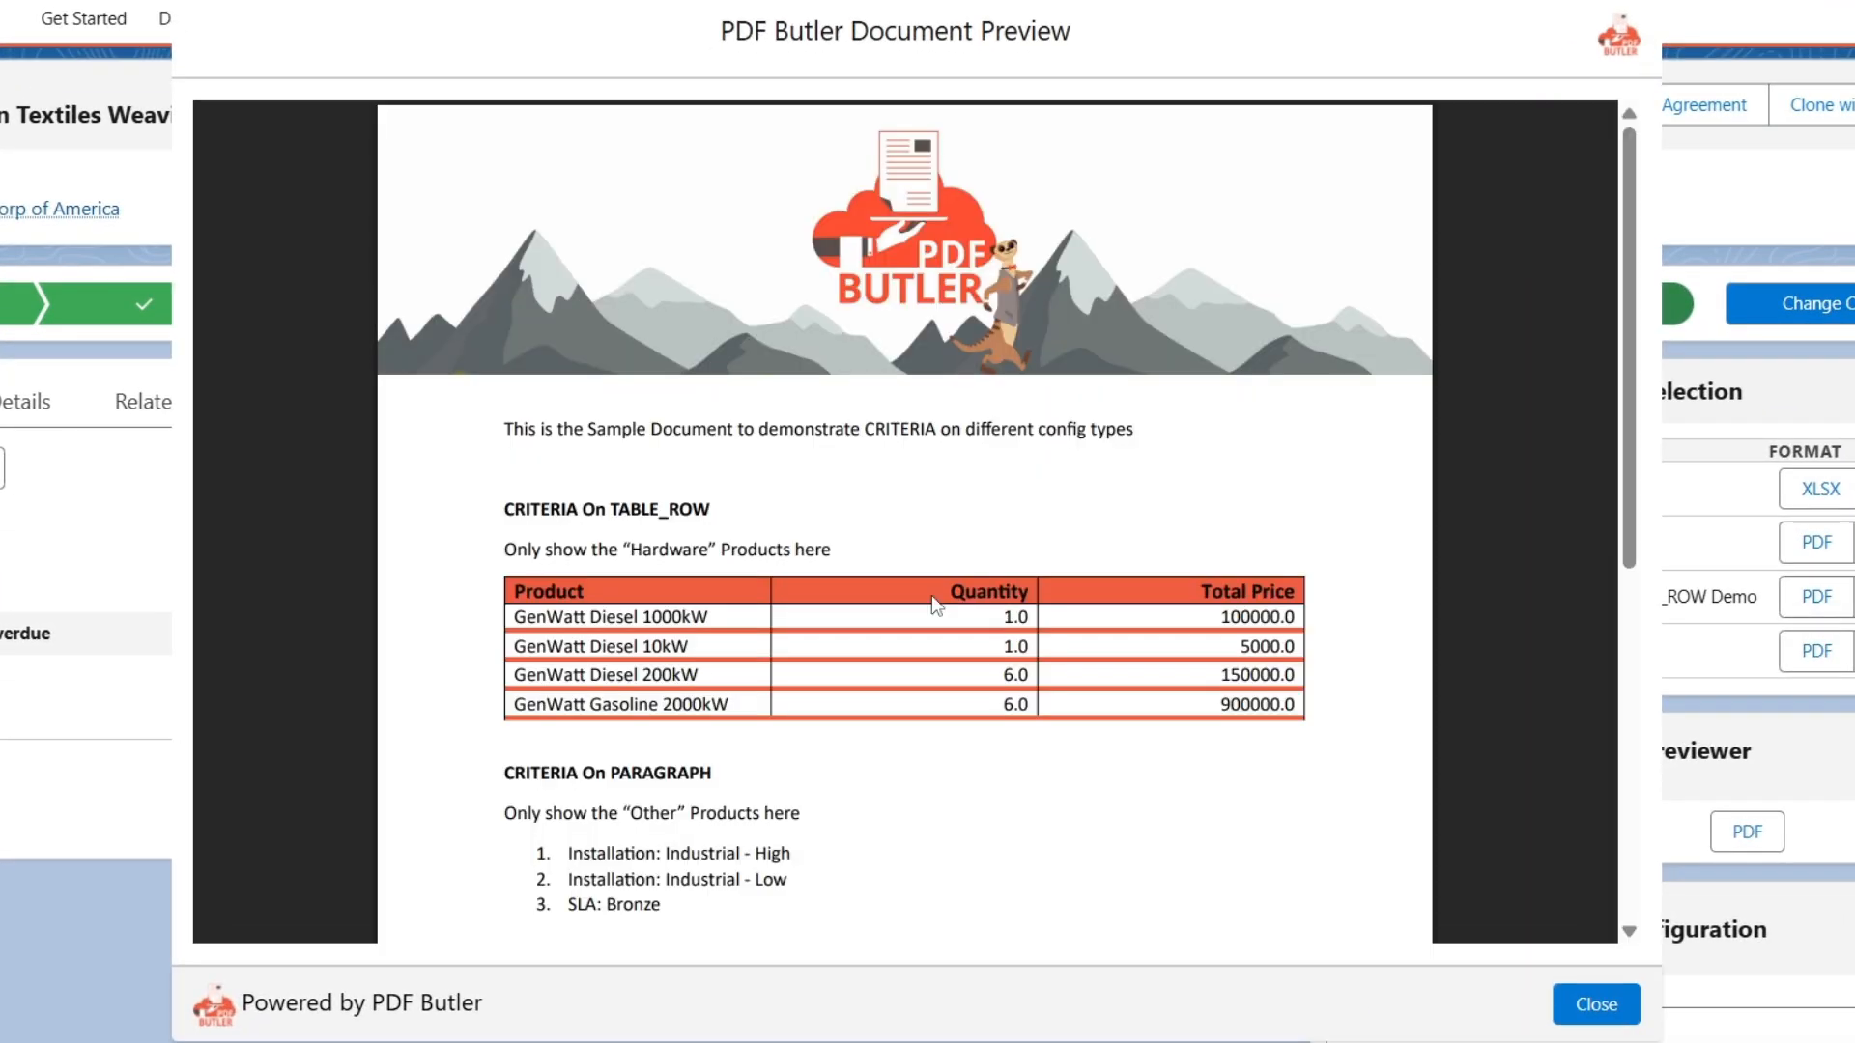
{"action": "scroll", "coordinate": [931, 595], "scroll_direction": "down", "scroll_amount": 5}
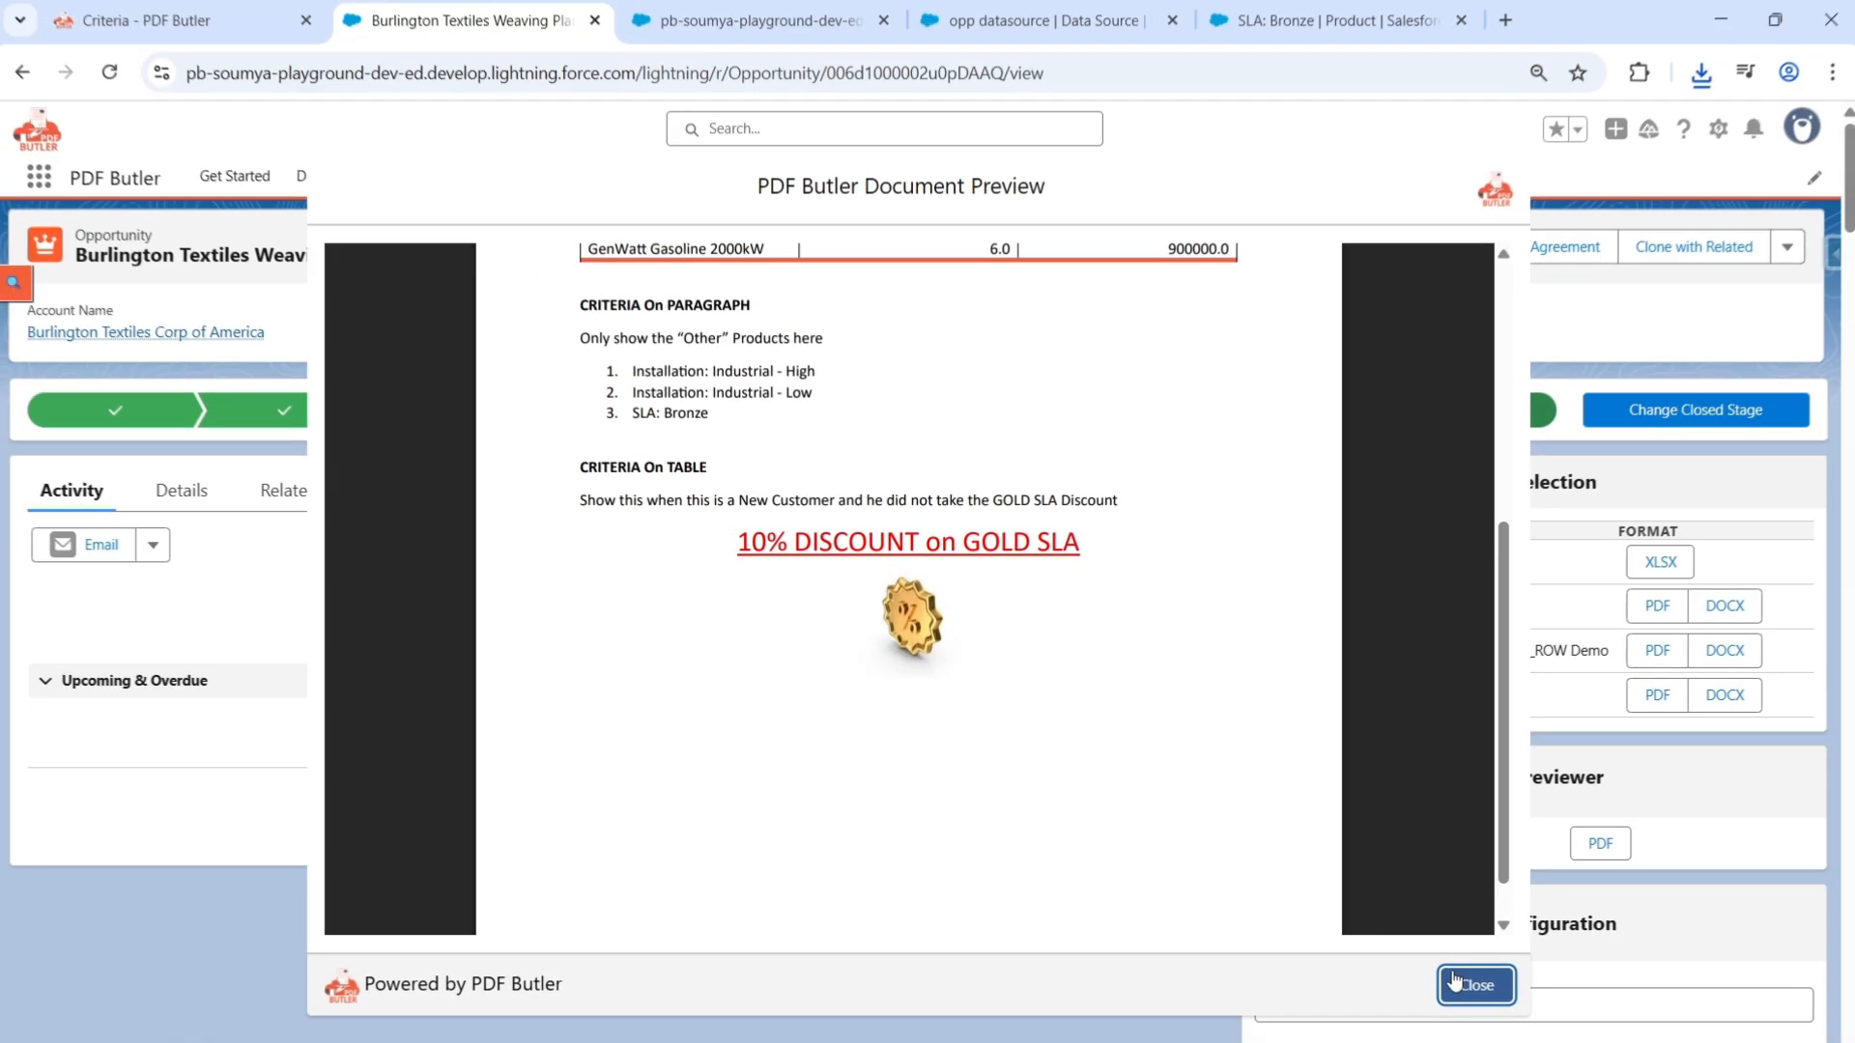
{"action": "left_click", "coordinate": [1594, 1003]}
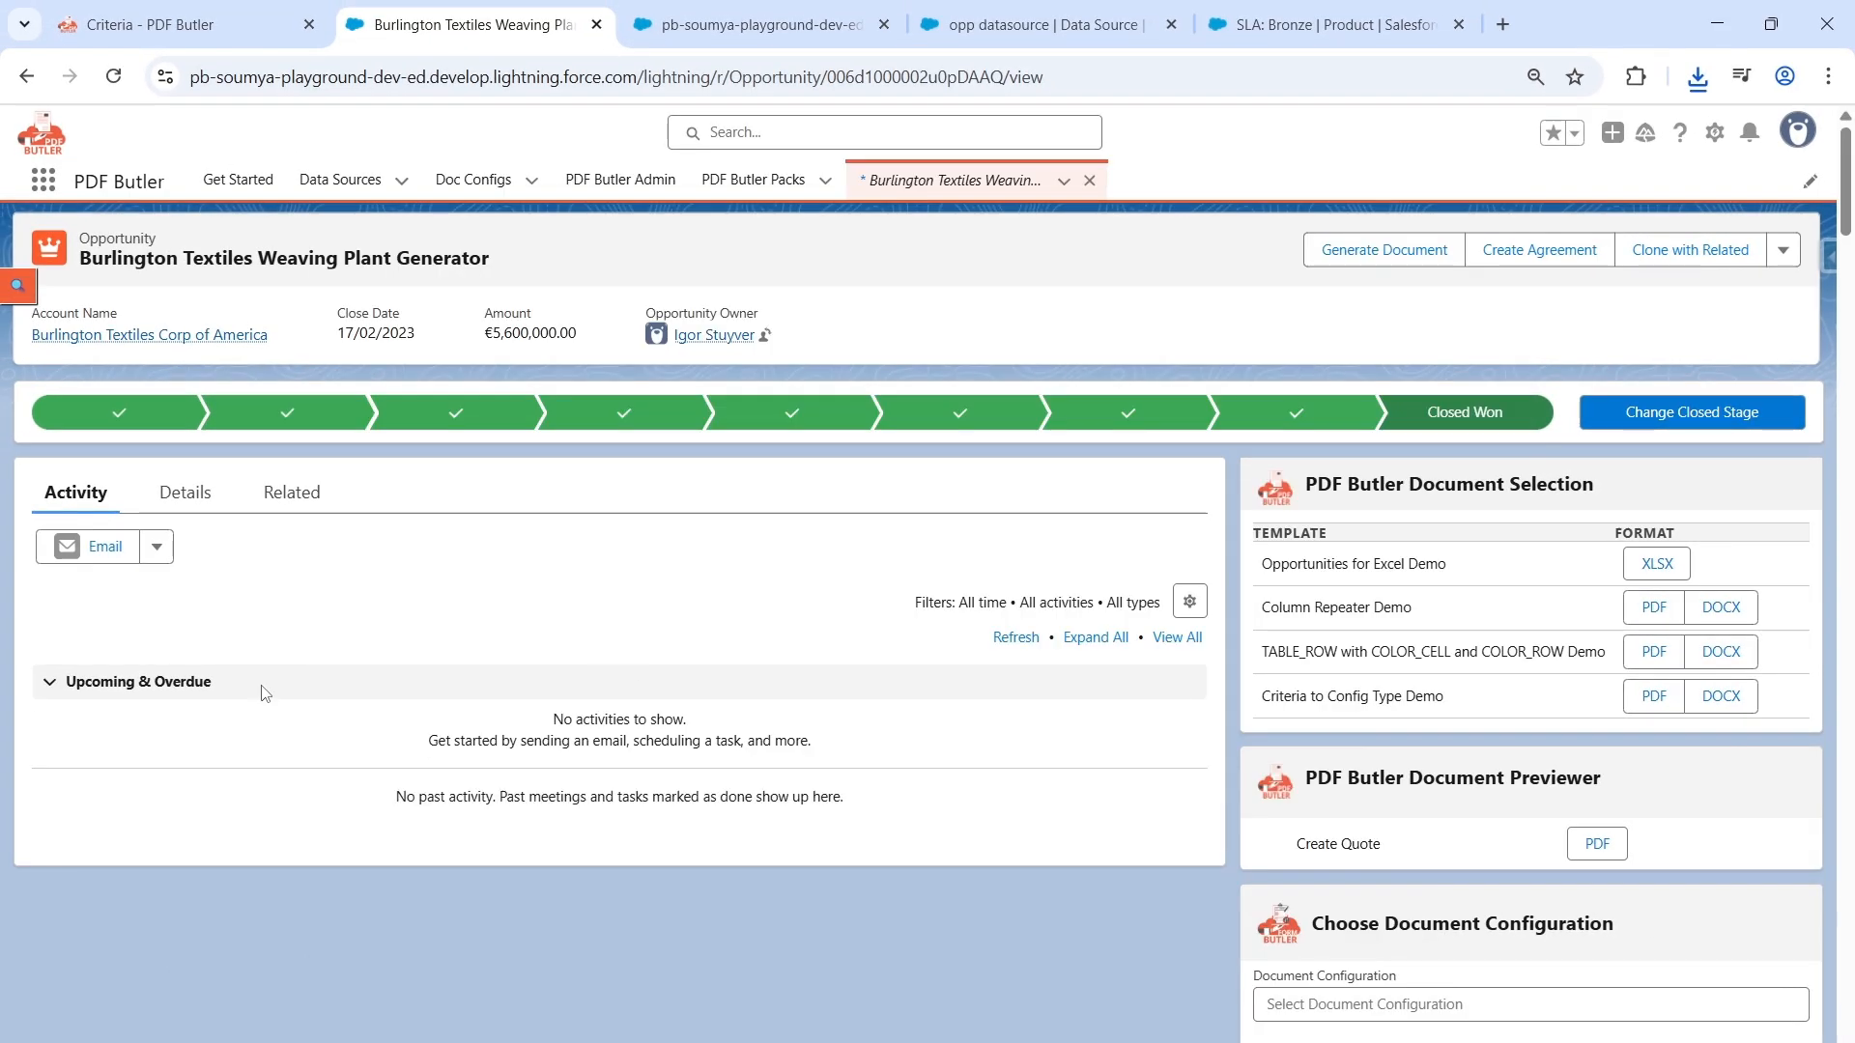
Step: Change the opportunity's Type to Existing Customer - Upgrade and save the record
{"action": "left_click", "coordinate": [202, 491]}
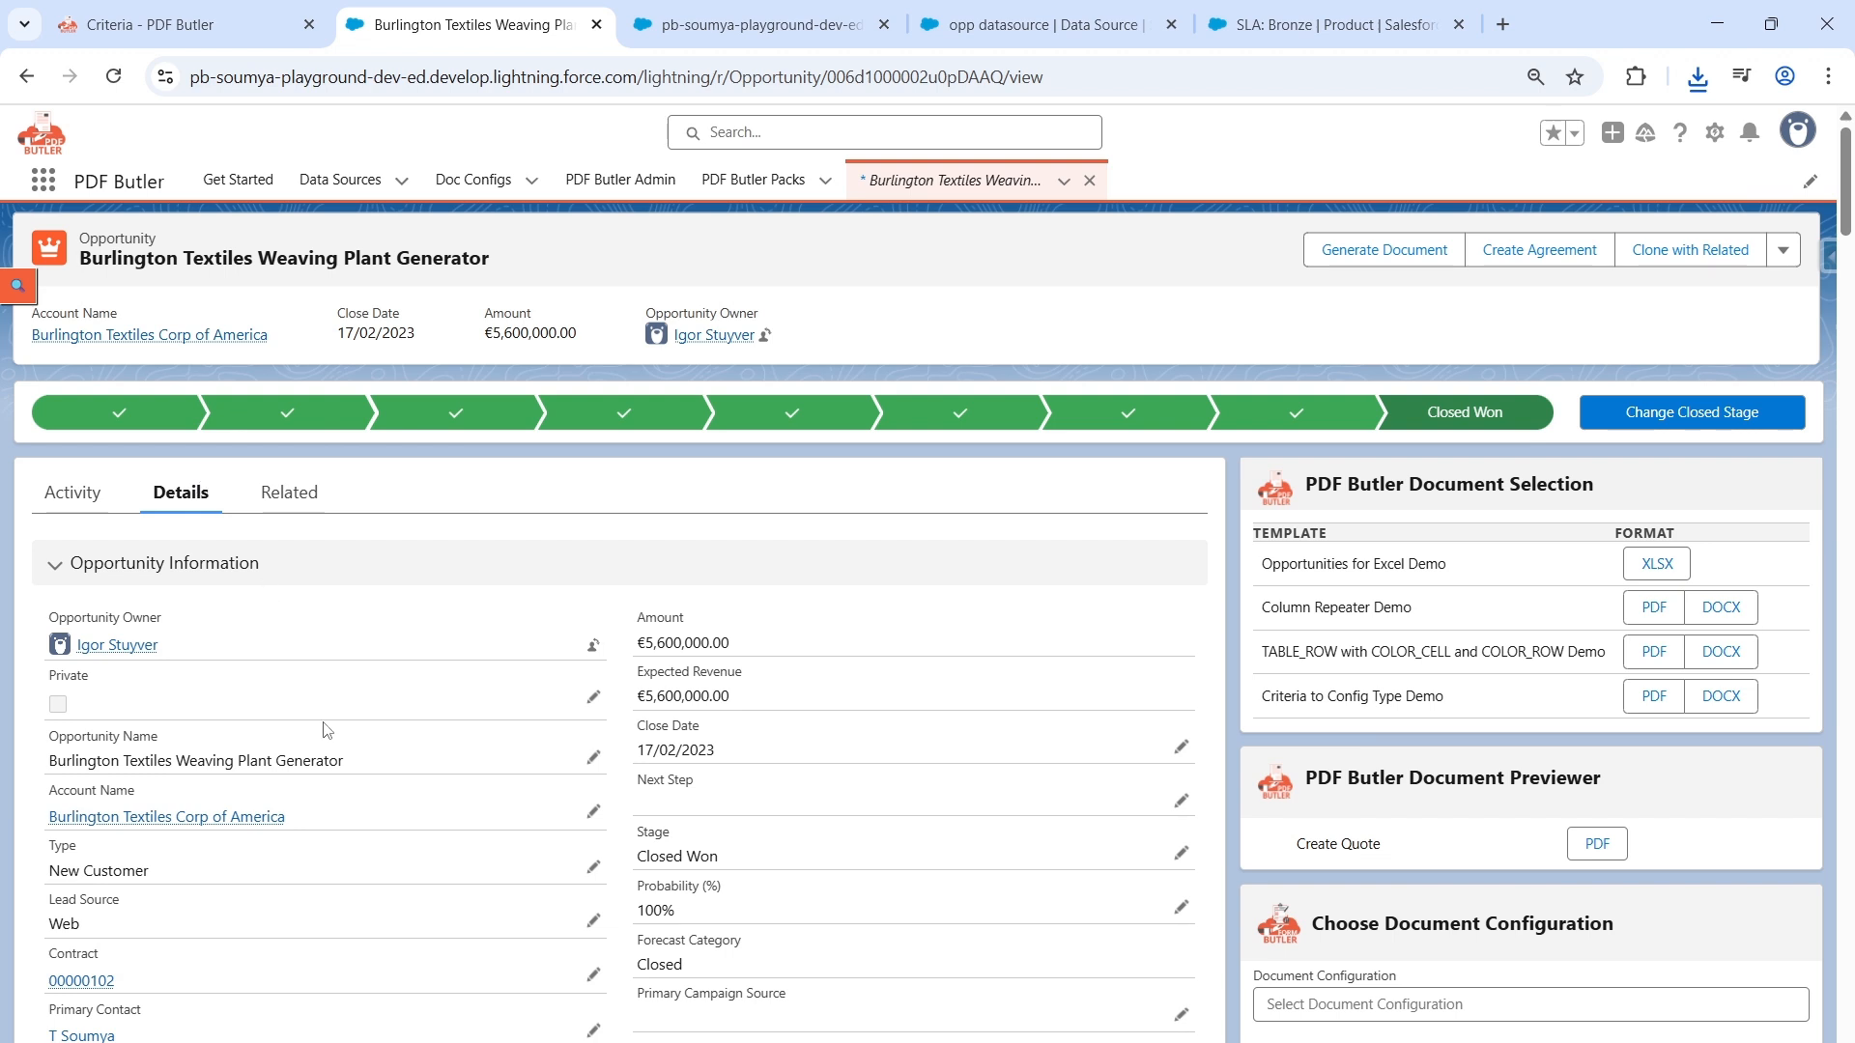
{"action": "scroll", "coordinate": [329, 731], "scroll_direction": "down", "scroll_amount": 2}
{"action": "left_click", "coordinate": [592, 653]}
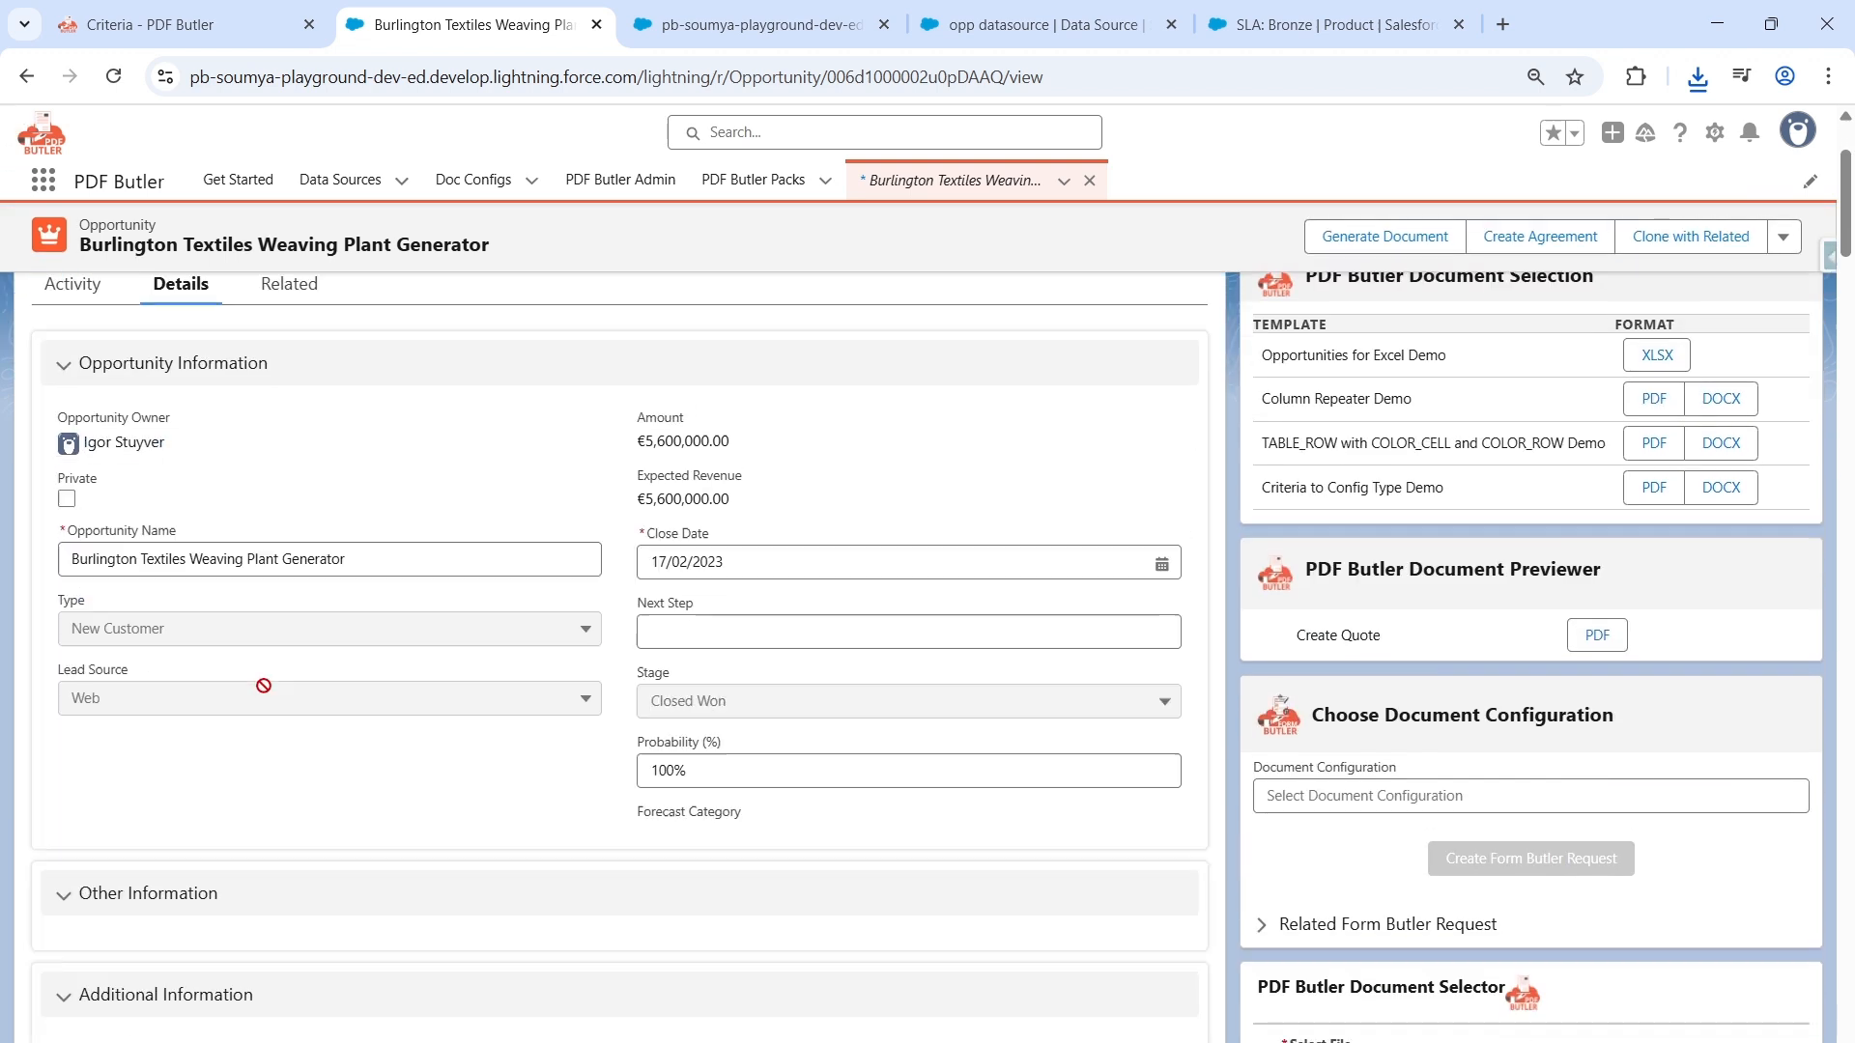
{"action": "left_click", "coordinate": [160, 715]}
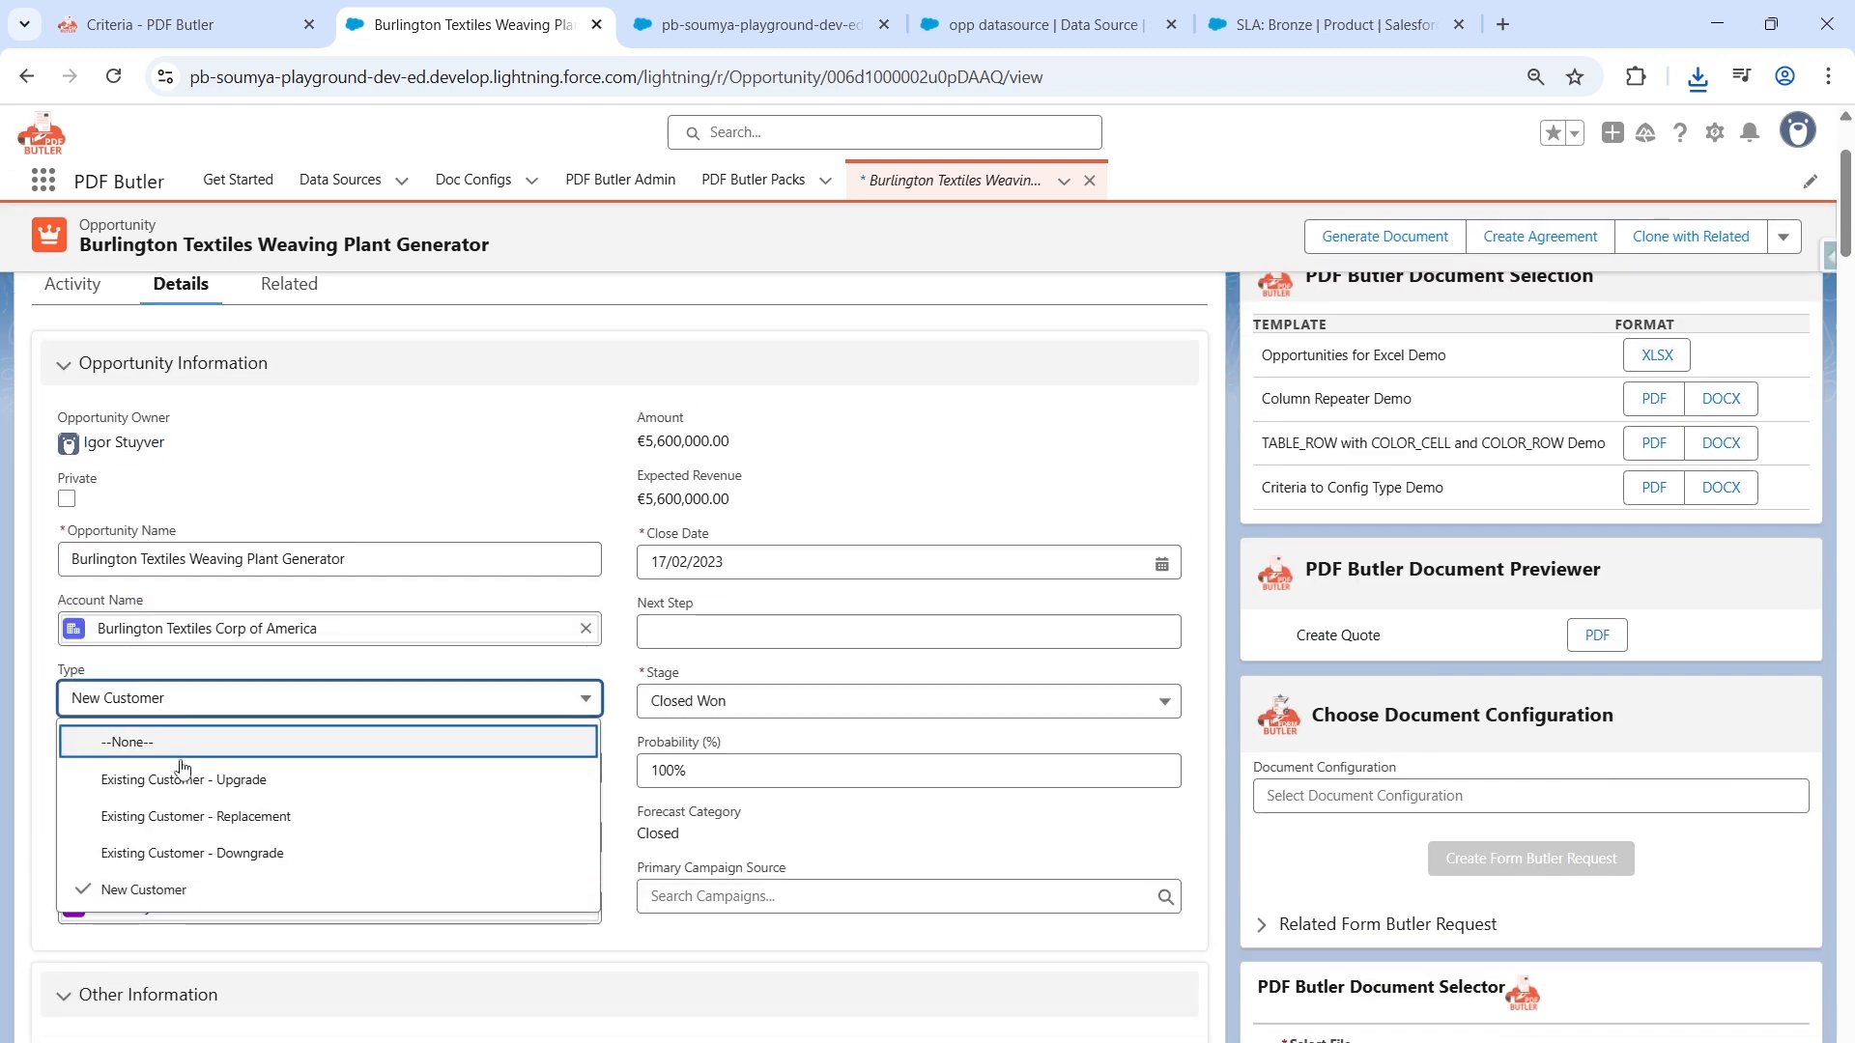
{"action": "left_click", "coordinate": [183, 776]}
{"action": "left_click", "coordinate": [942, 1038]}
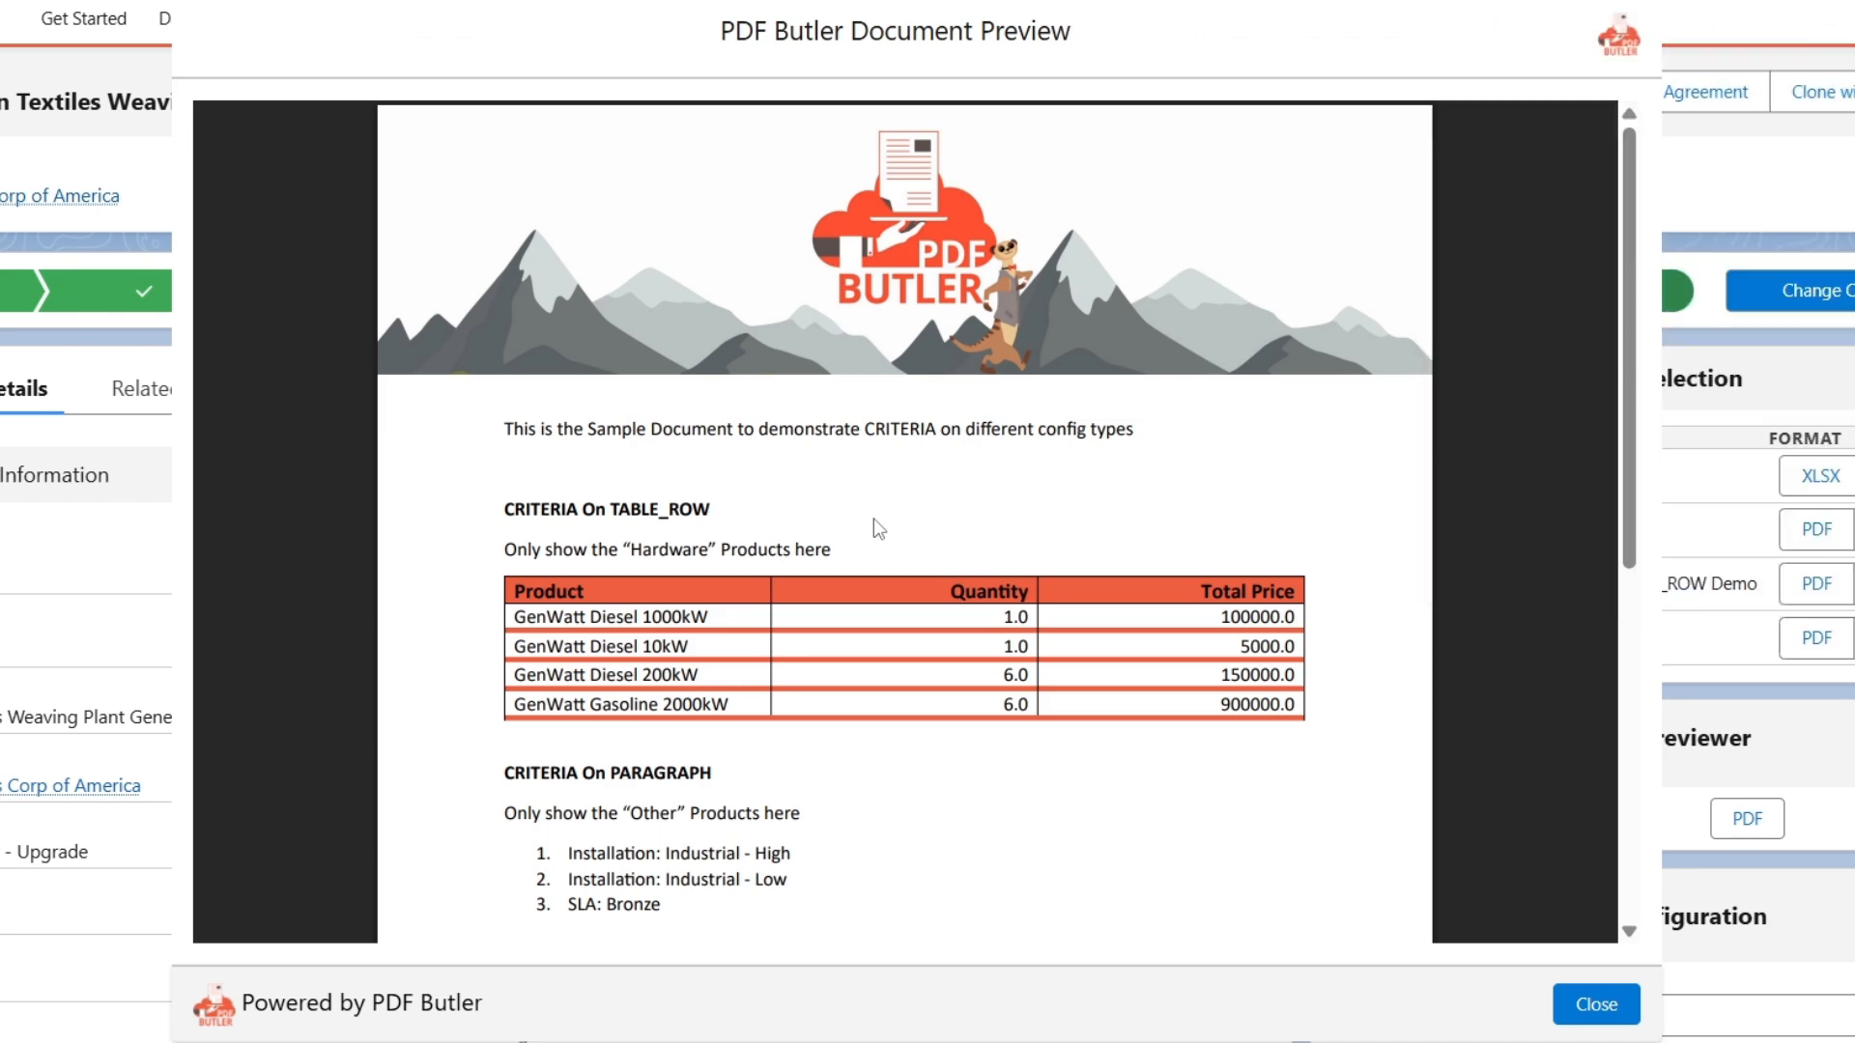
Step: Examine the CRITERIA On TABLE section in the regenerated Criteria to Config Type Demo preview
{"action": "scroll", "coordinate": [874, 518], "scroll_direction": "down", "scroll_amount": 5}
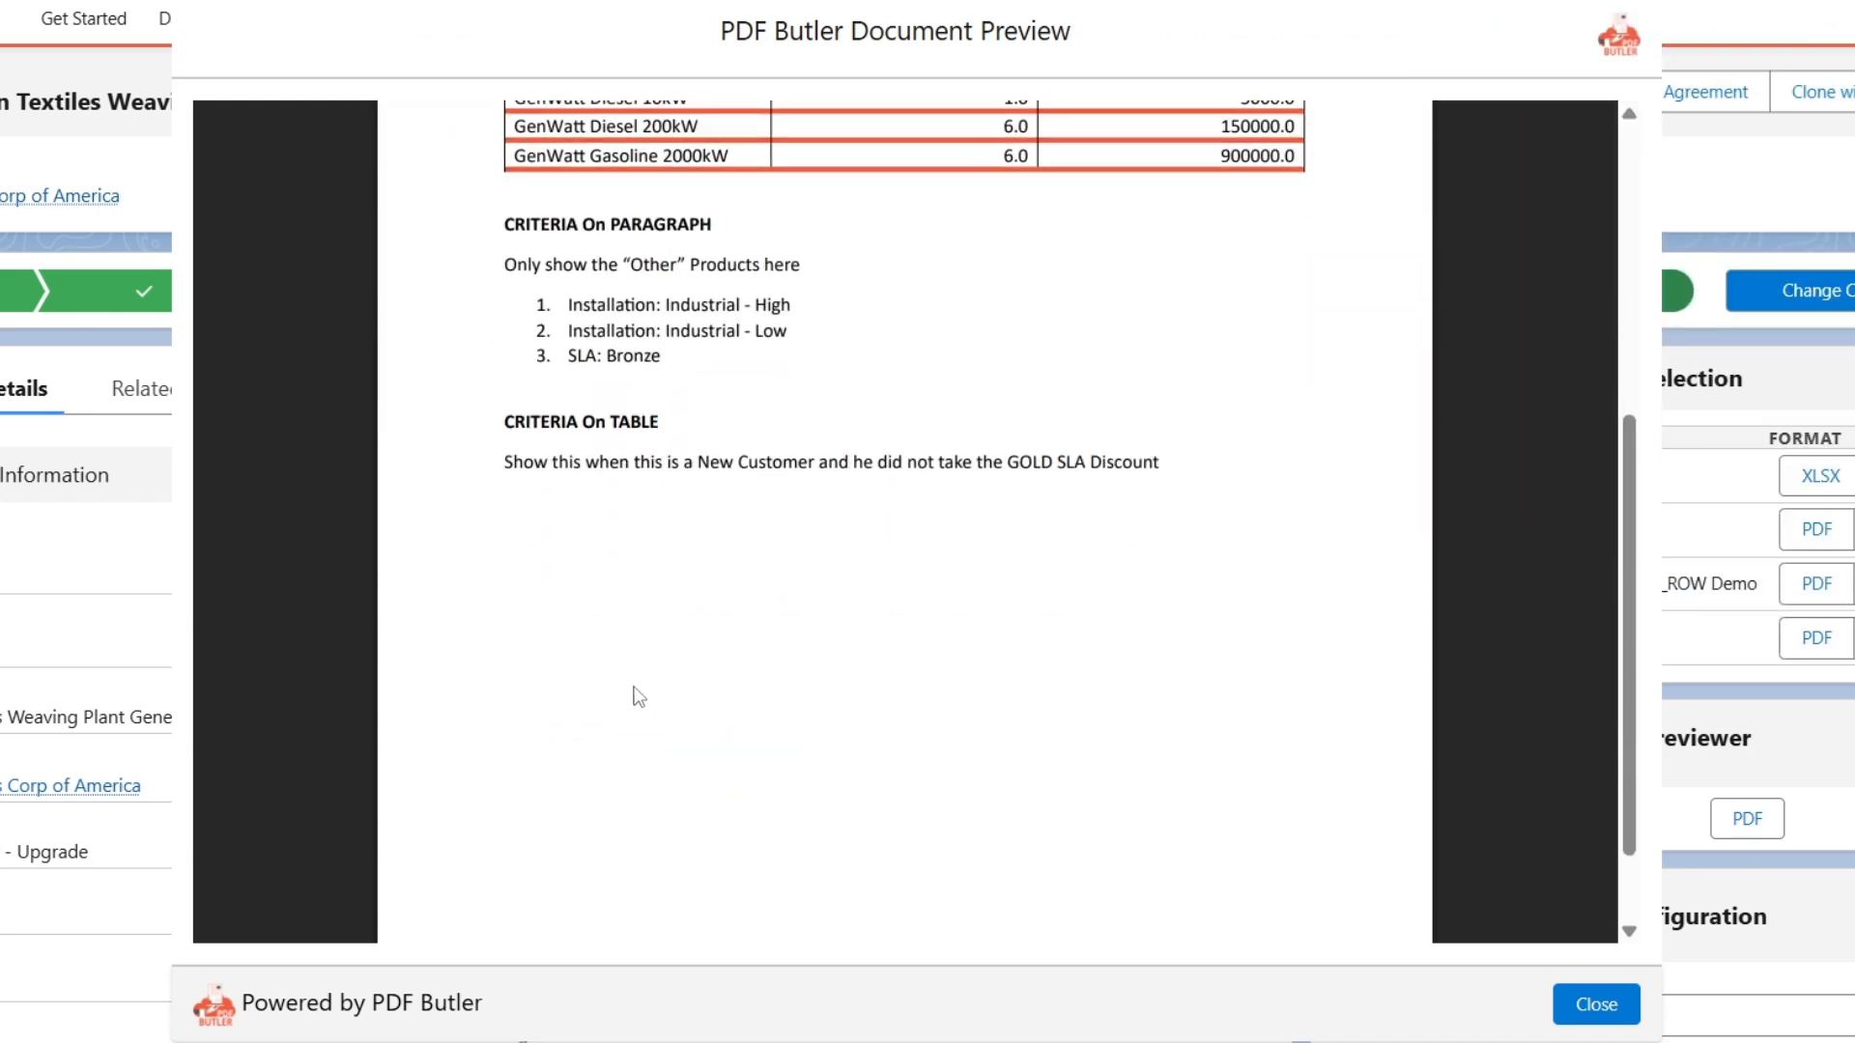